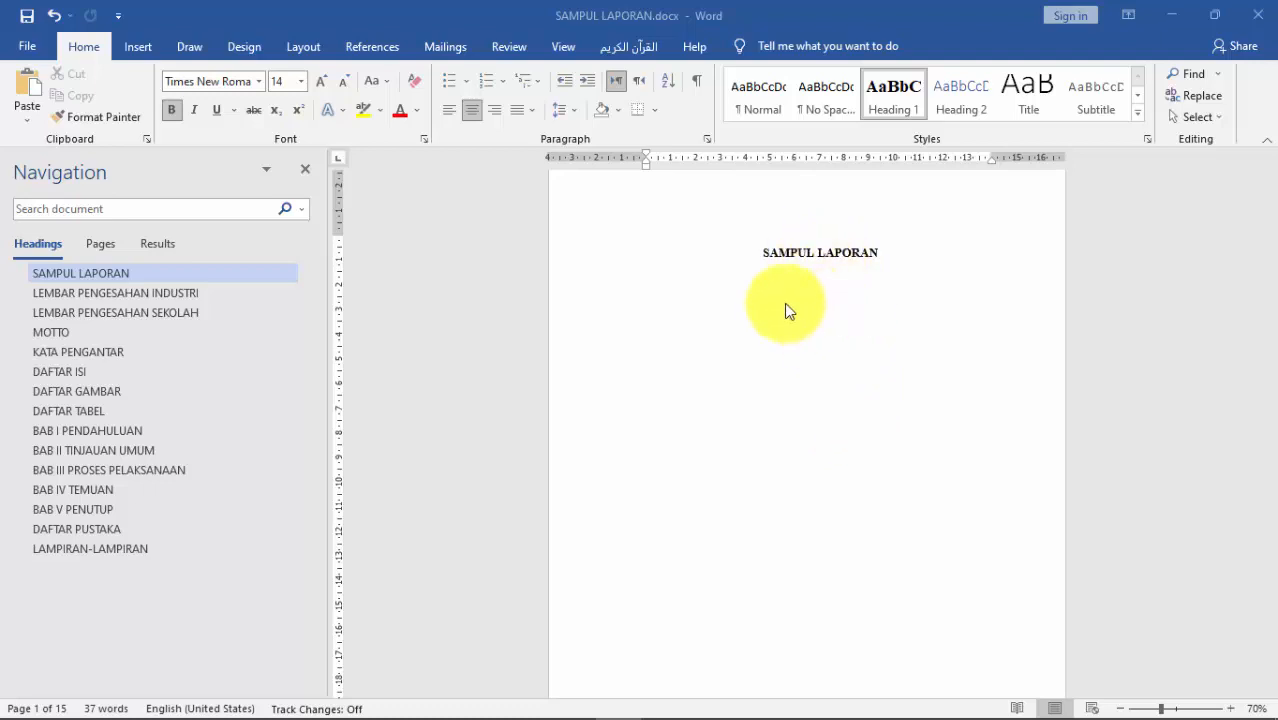
Step: Browse the report's sections in the Navigation pane, then return to the SAMPUL LAPORAN cover page
click(822, 294)
click(145, 293)
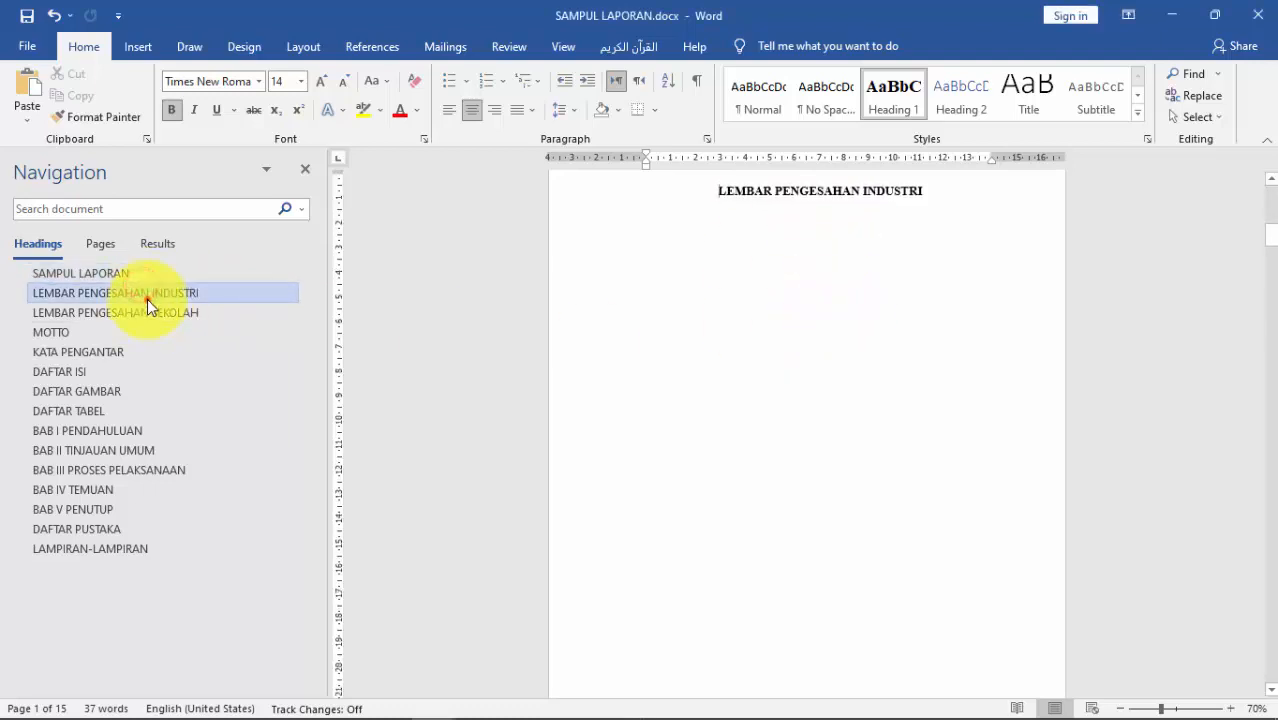
click(145, 273)
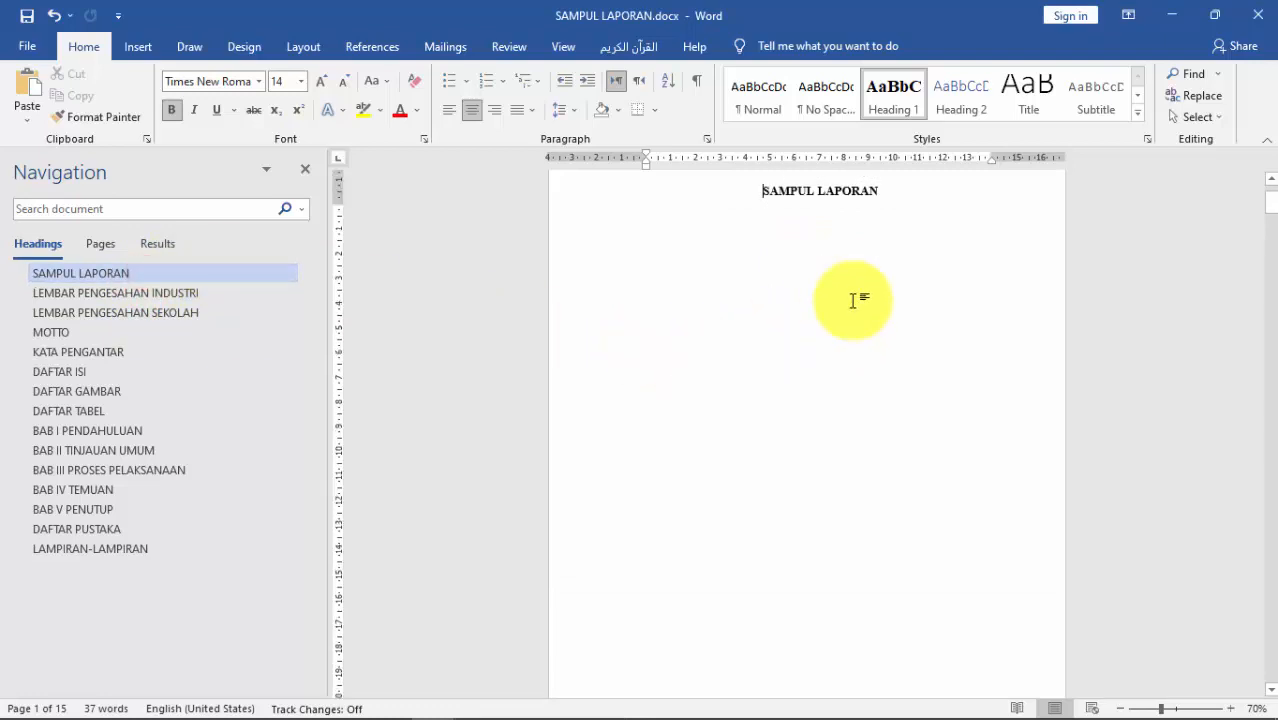
scroll(853, 301, up, 1)
scroll(853, 311, up, 1)
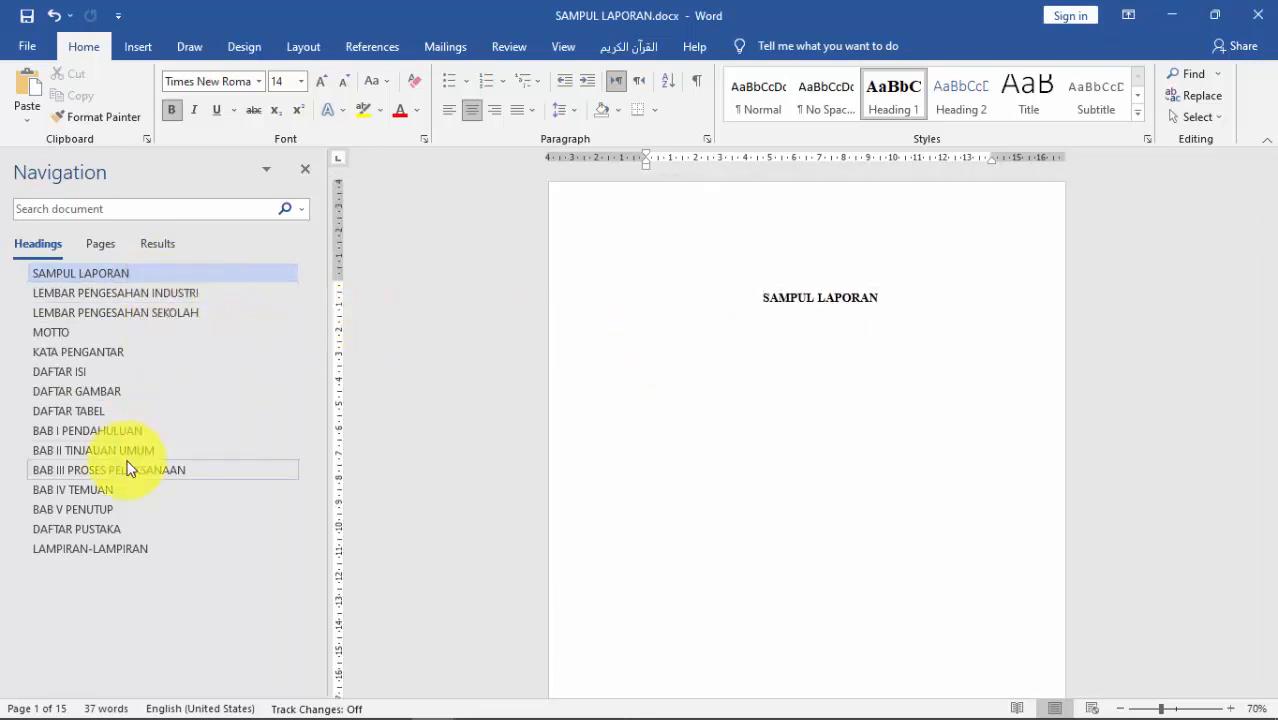
scroll(745, 450, down, 5)
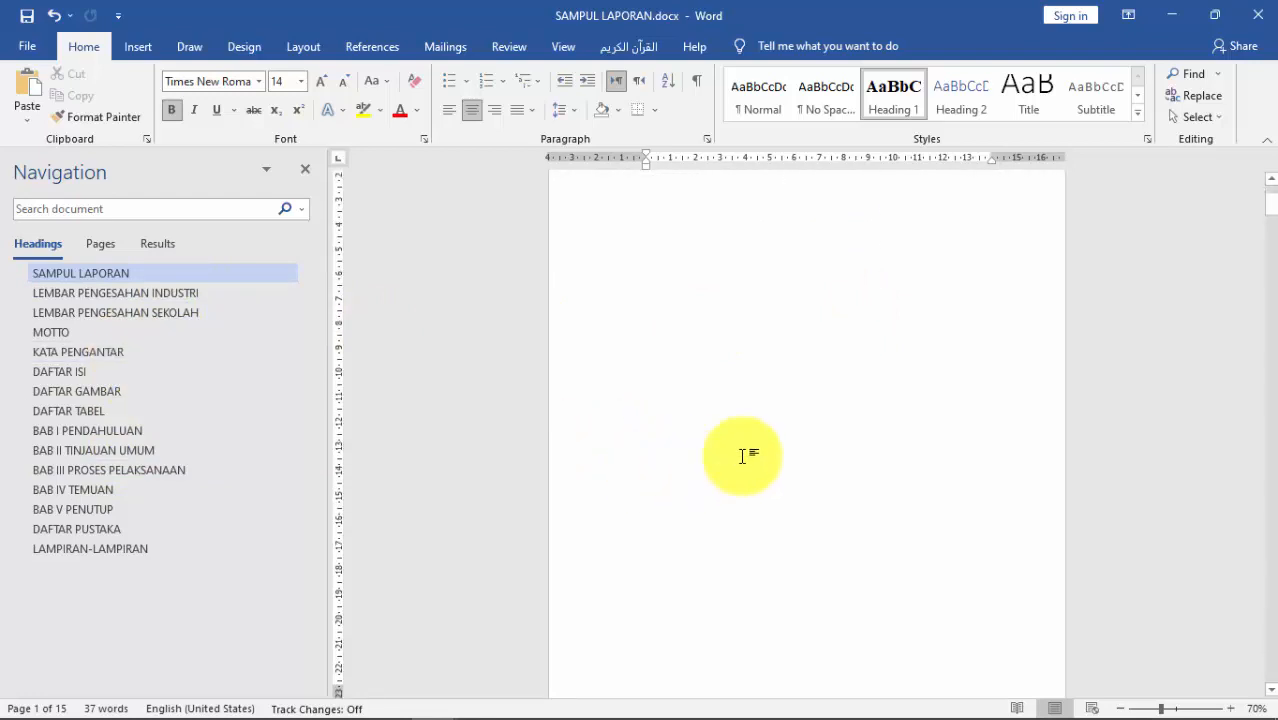
click(146, 293)
click(139, 310)
click(85, 330)
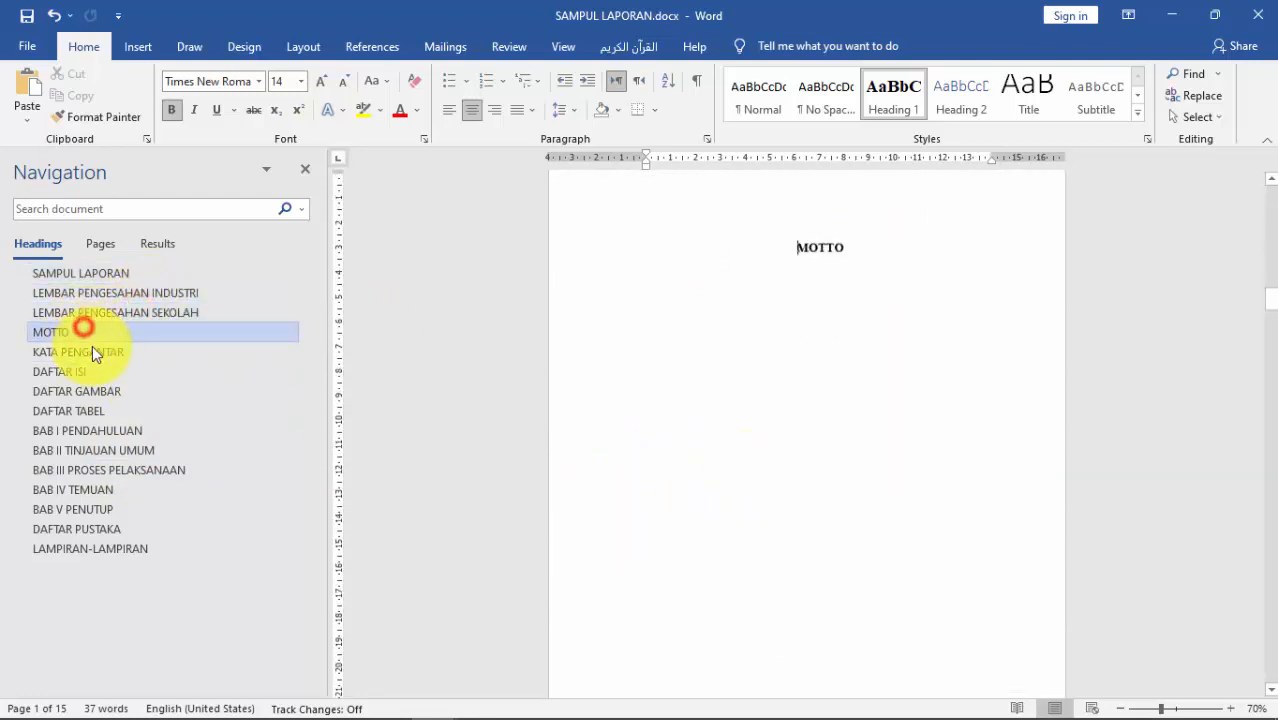
click(91, 351)
click(90, 390)
click(93, 449)
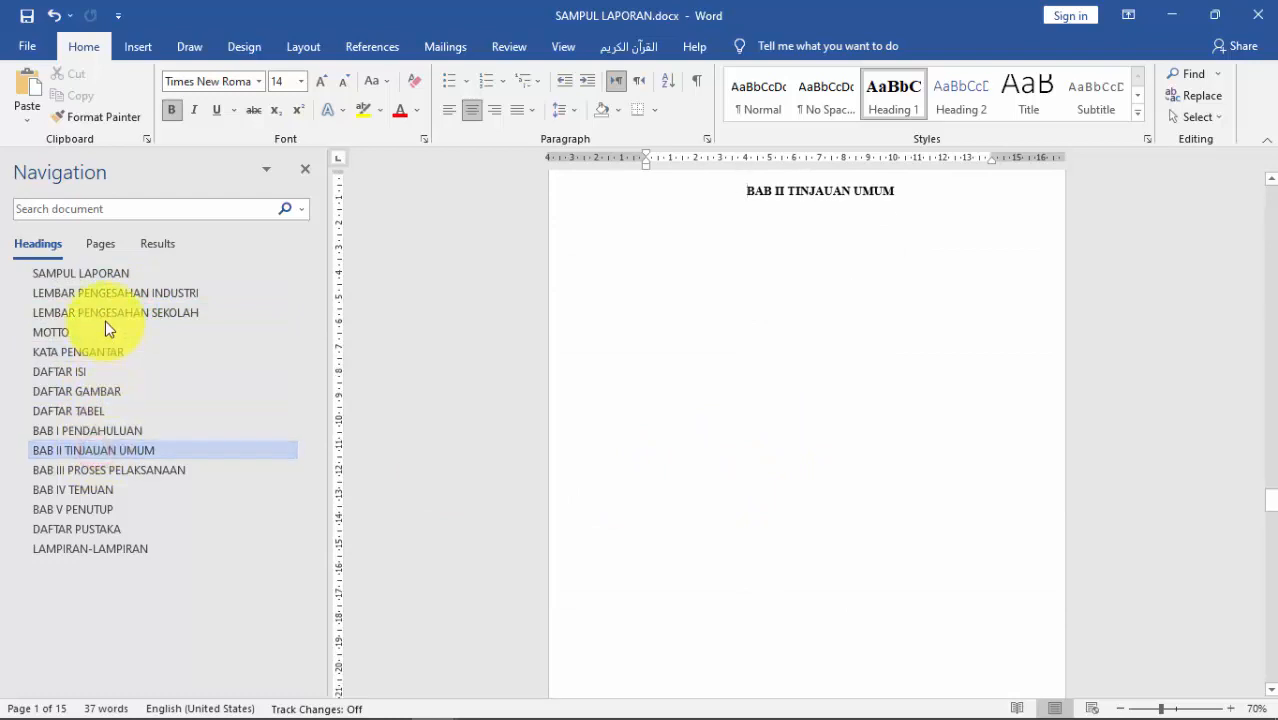
click(85, 273)
scroll(880, 306, up, 1)
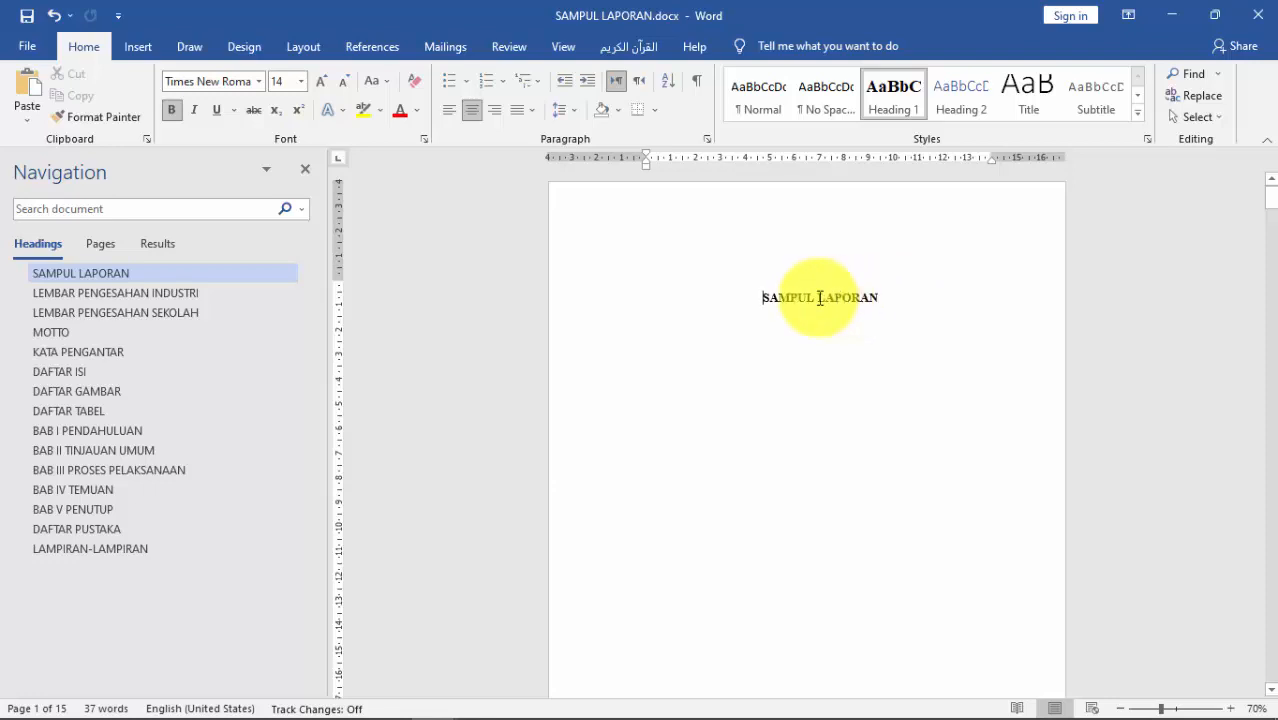
Step: Delete 'SAMPUL' so the cover heading reads LAPORAN, and start a new paragraph below
drag(819, 298, 707, 300)
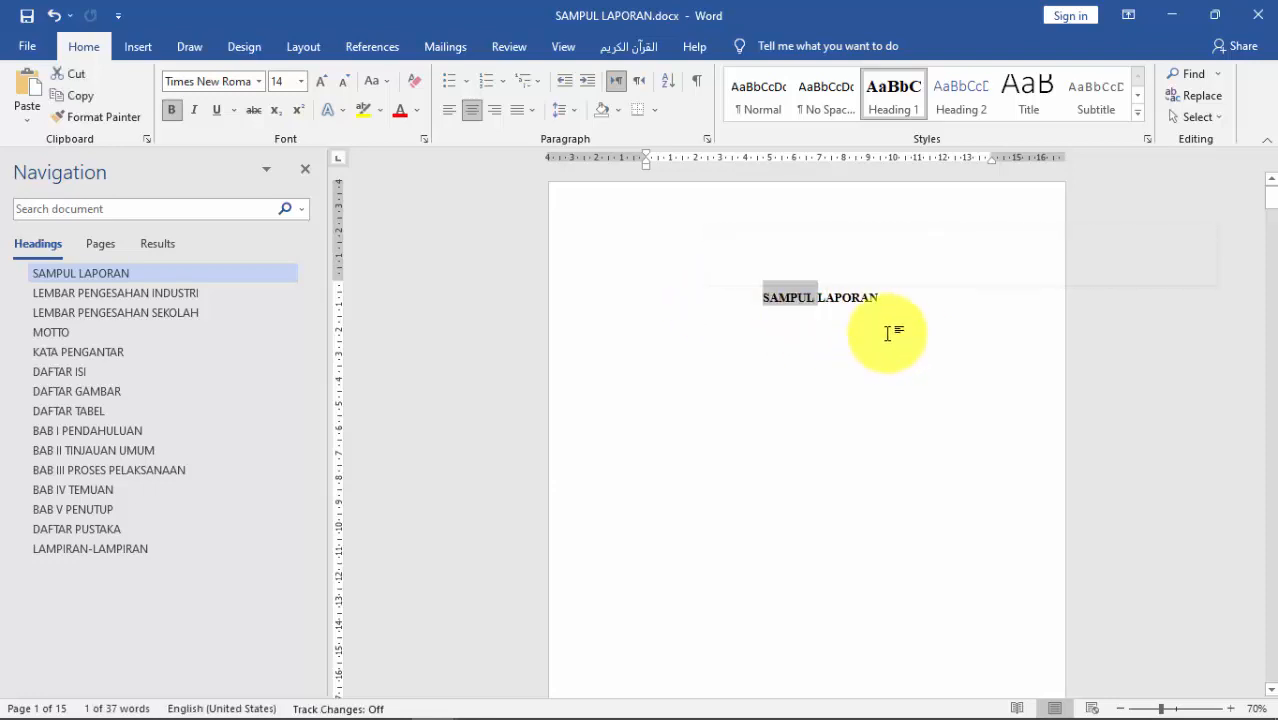
key(BackSpace)
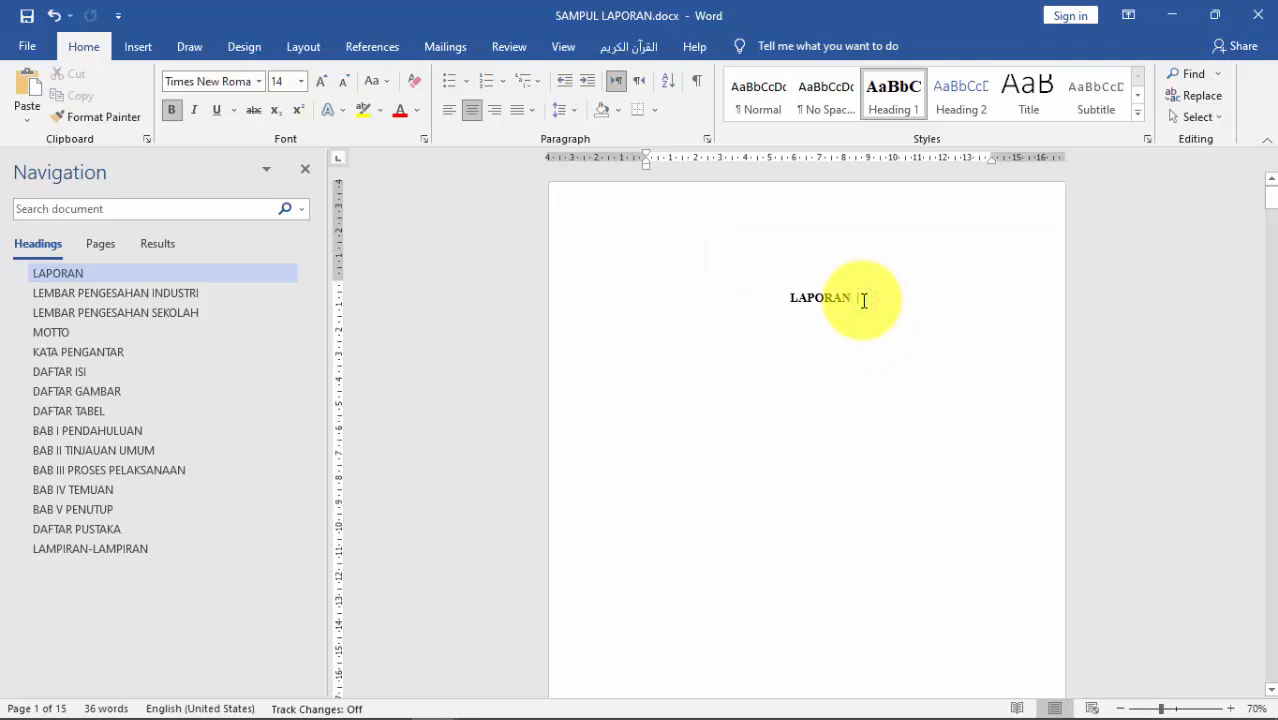
key(Return)
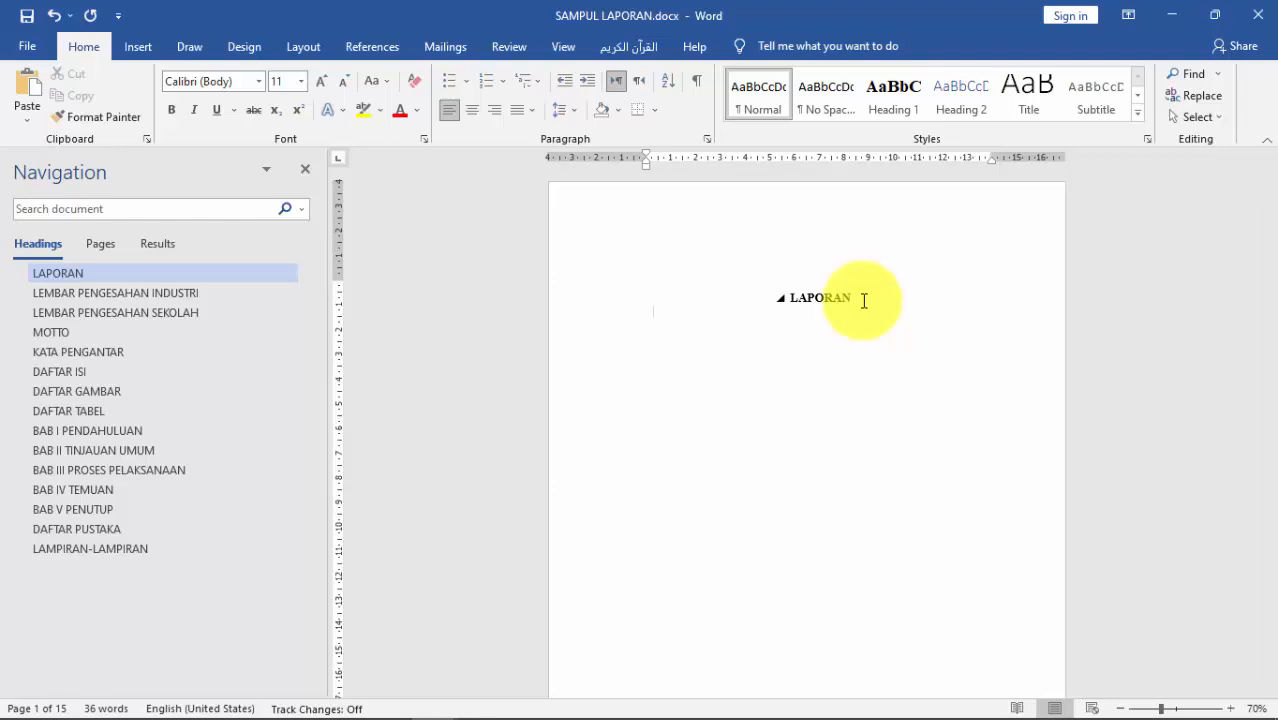
ctrl+scroll(864, 301, up, 4)
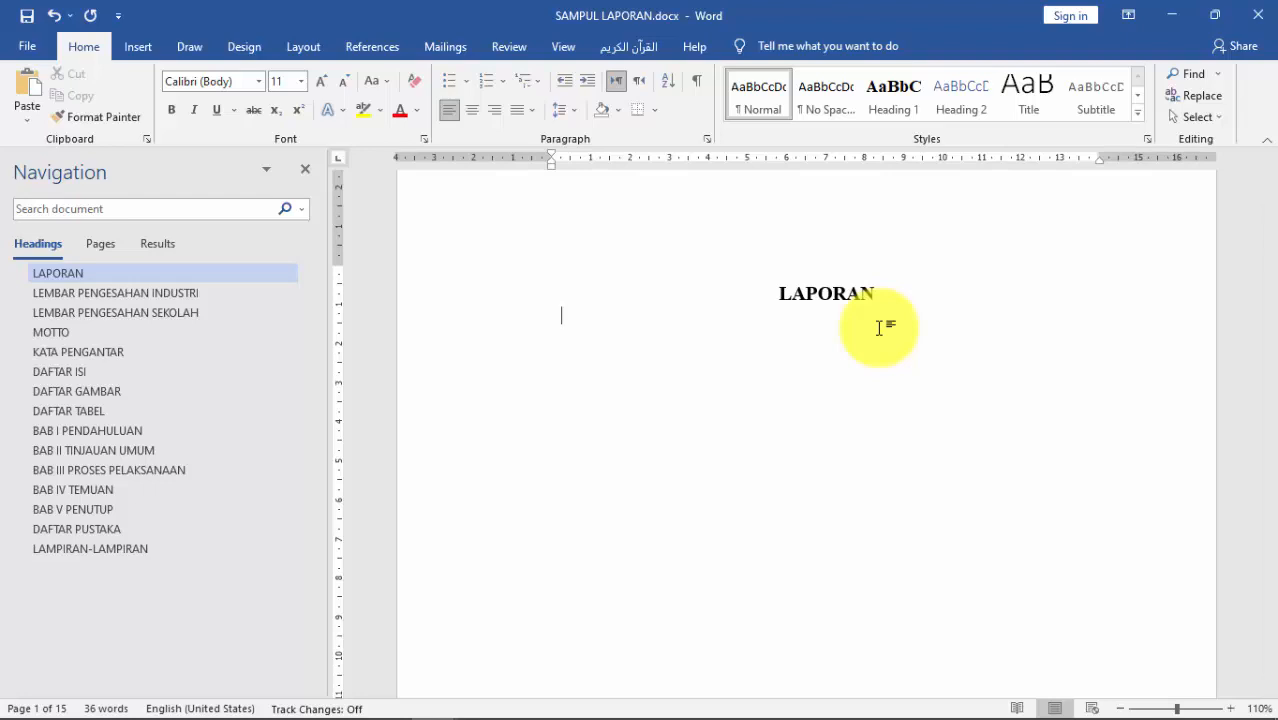
Step: Type the subtitle line 'PELAKSANAAN PRAKTEK KERJA INDUSTRI (PRAKERIN)' under LAPORAN
key(Return)
text(PELAKSANAAN)
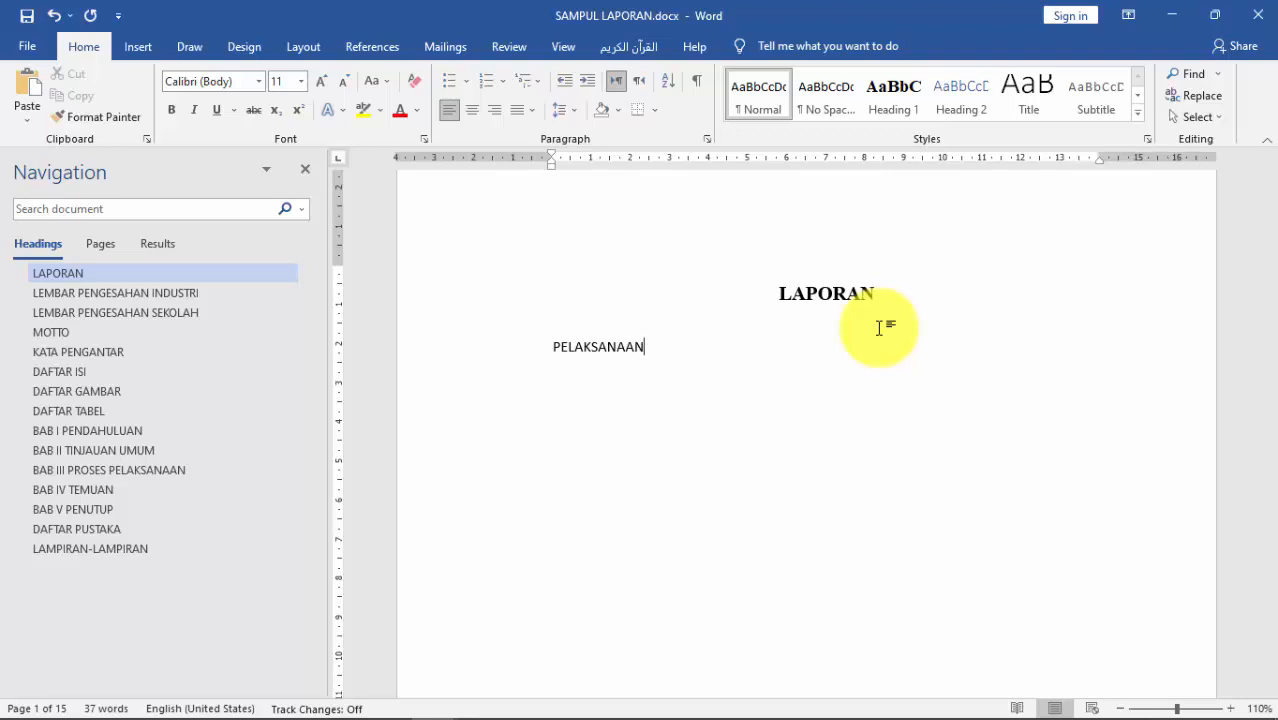
text( PRAKTEK KERJA)
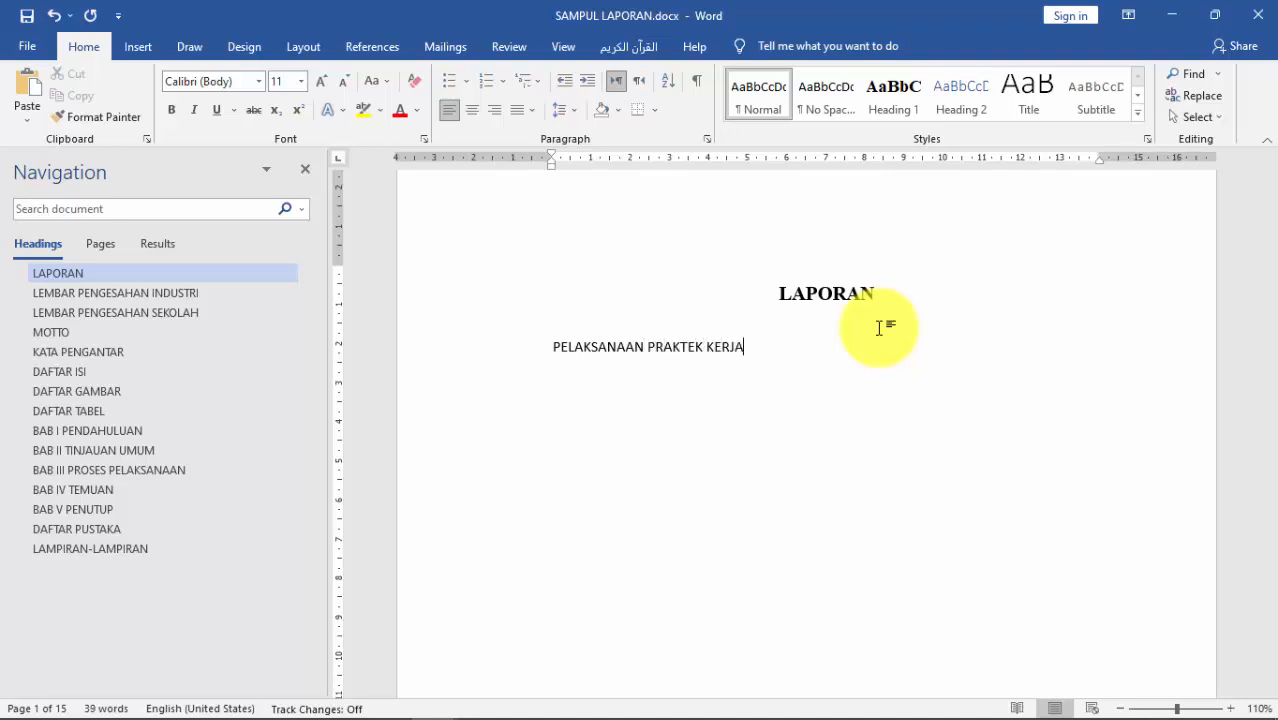
text( INDUSTRI)
text((P)
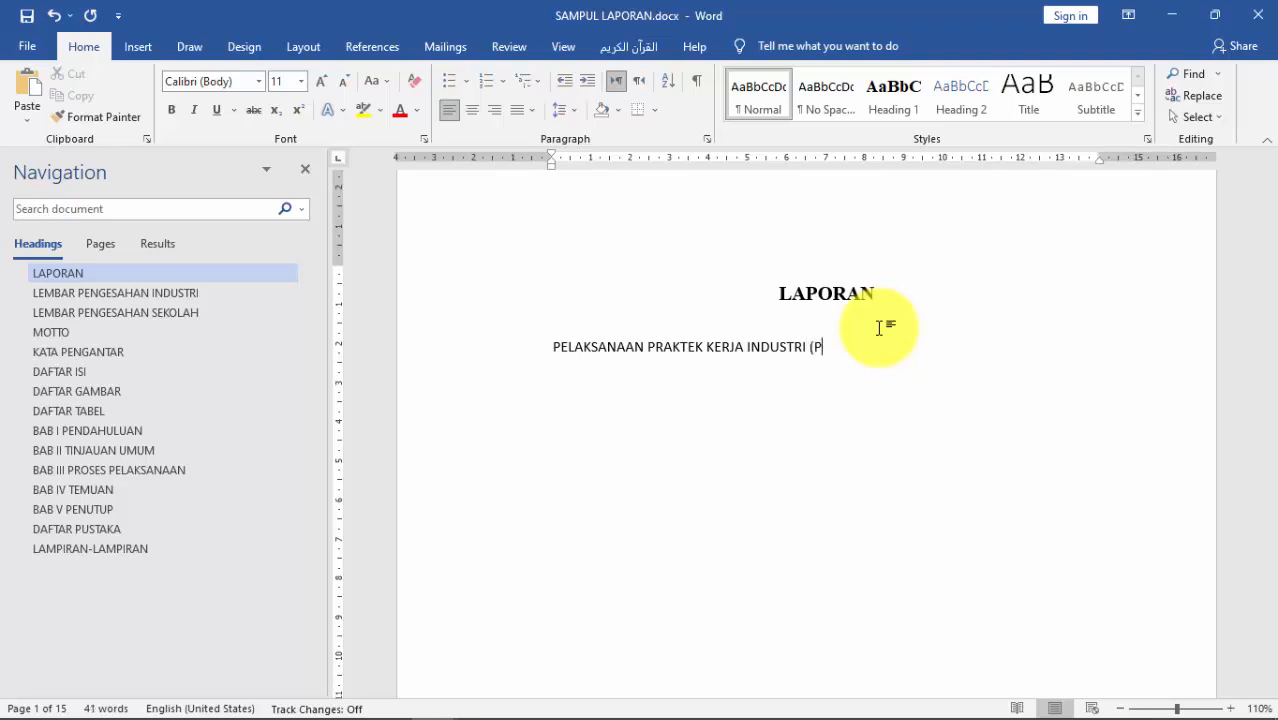
text(RAKERIN))
key(Return)
Step: Add 'DI PT. GOOGLE INDONESIA' beneath it and remove the blank line between them
key(Return)
text(D)
key(BackSpace)
key(BackSpace)
key(Return)
text(DI PT.)
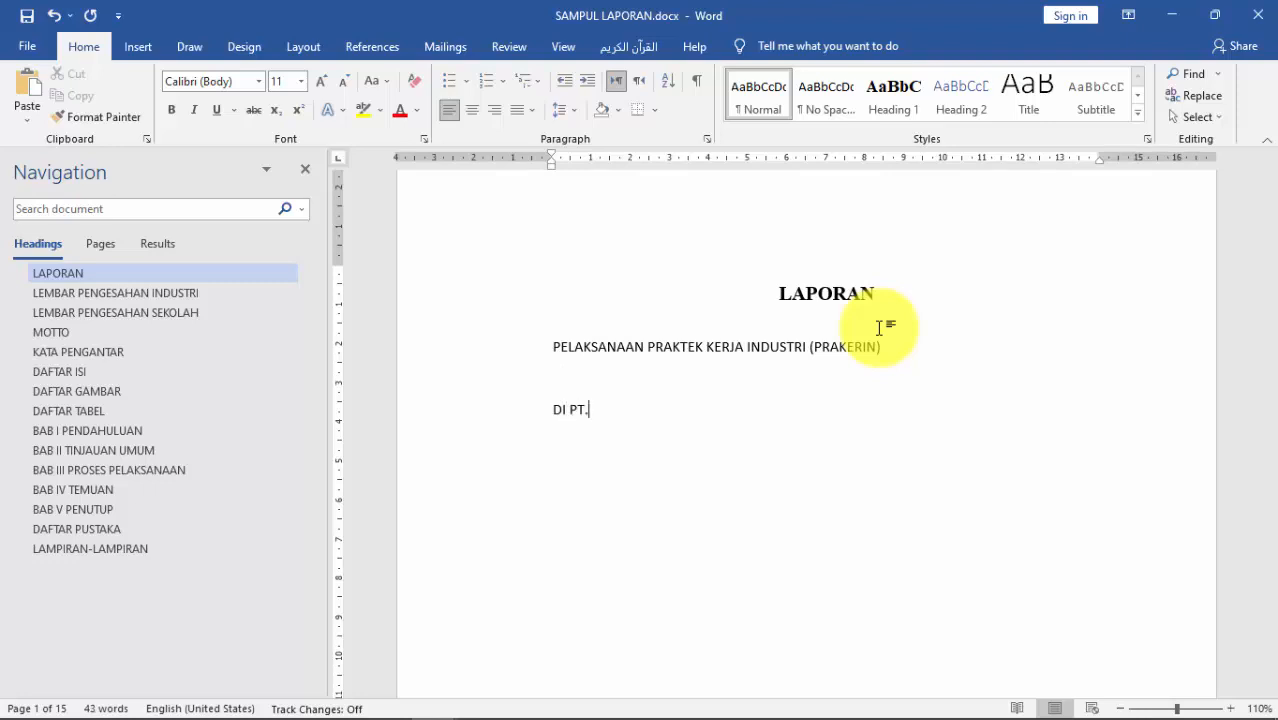
text( GOOGLE INDONESIA)
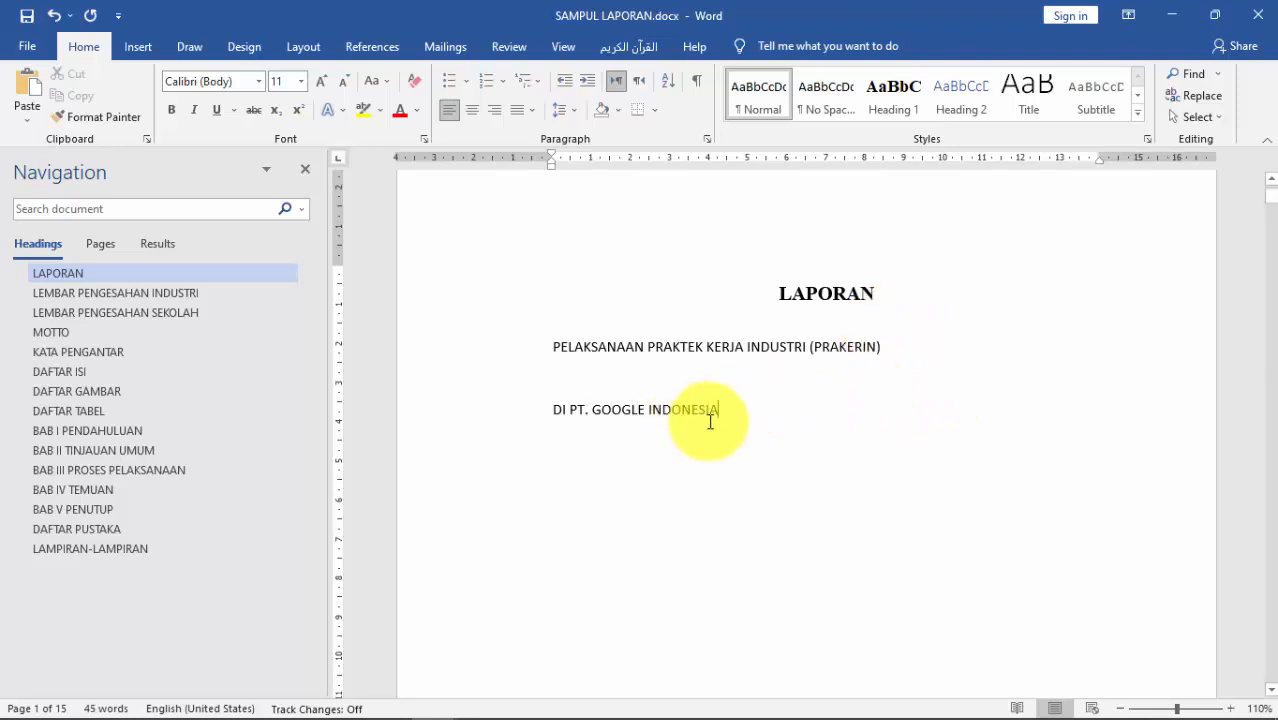
drag(770, 416, 533, 365)
click(583, 376)
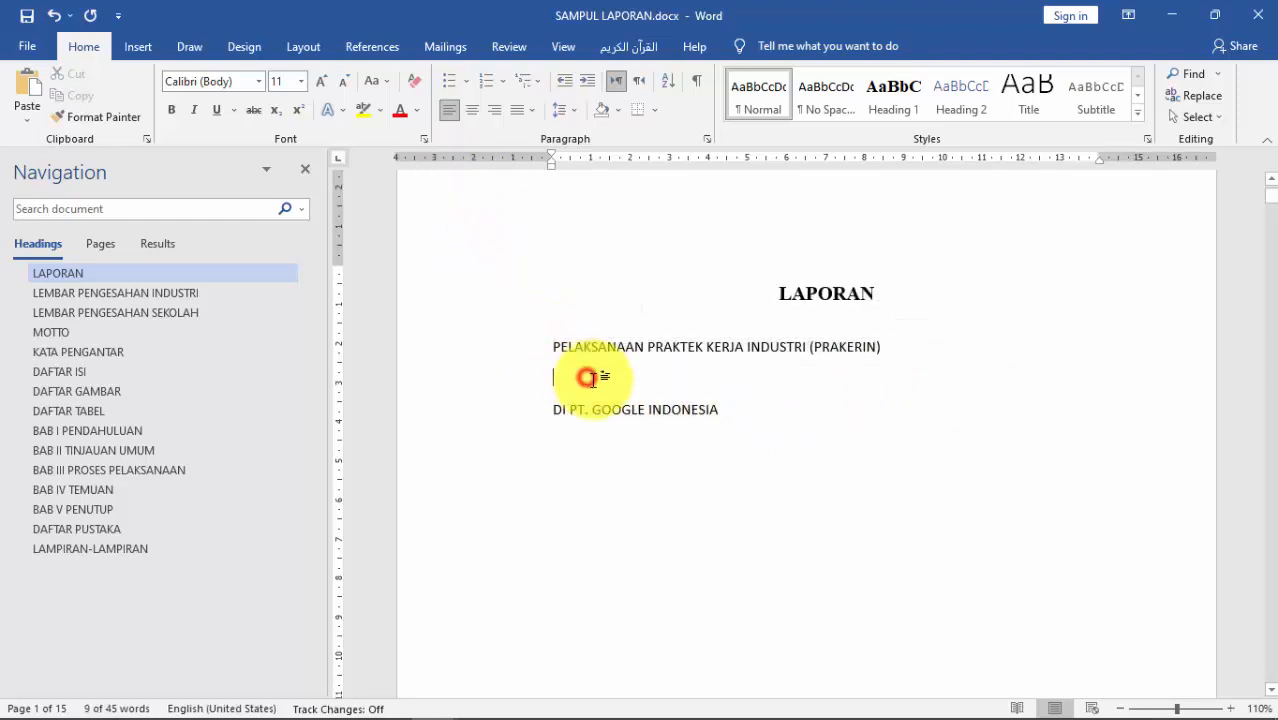
key(BackSpace)
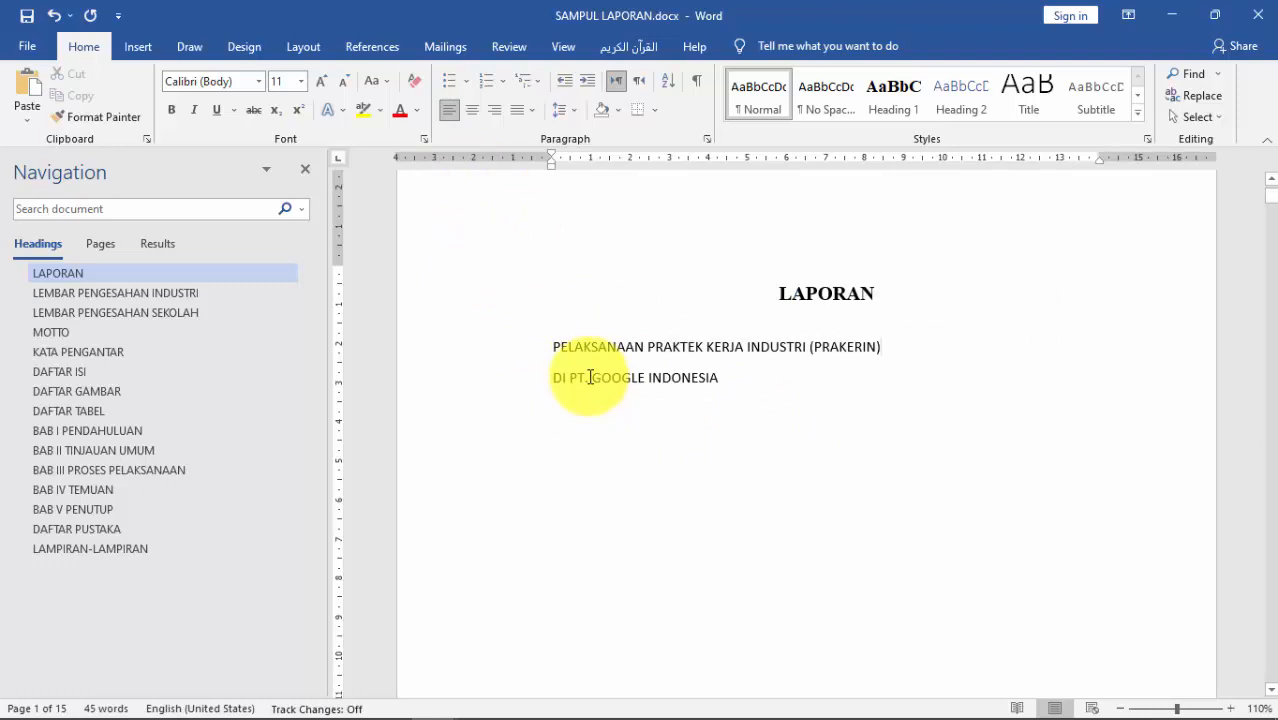
Step: Make both subtitle lines centred, bold Times New Roman at 12 pt
drag(748, 377, 545, 347)
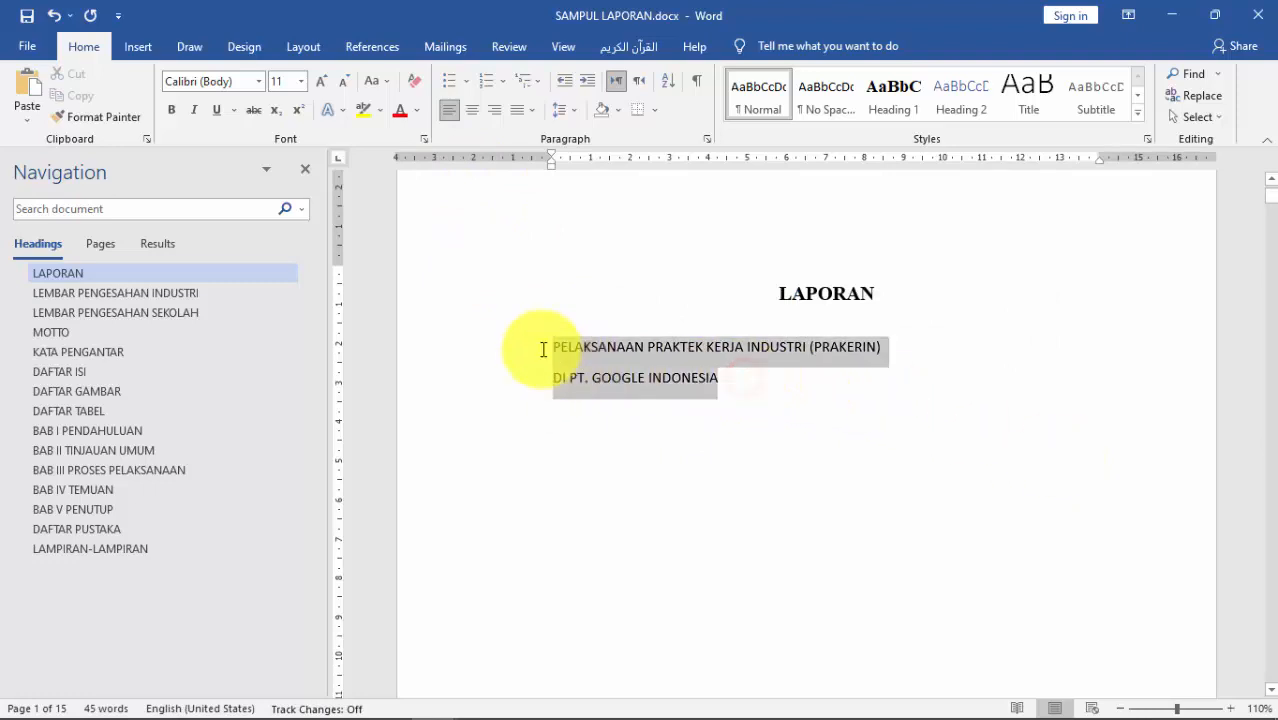
click(752, 382)
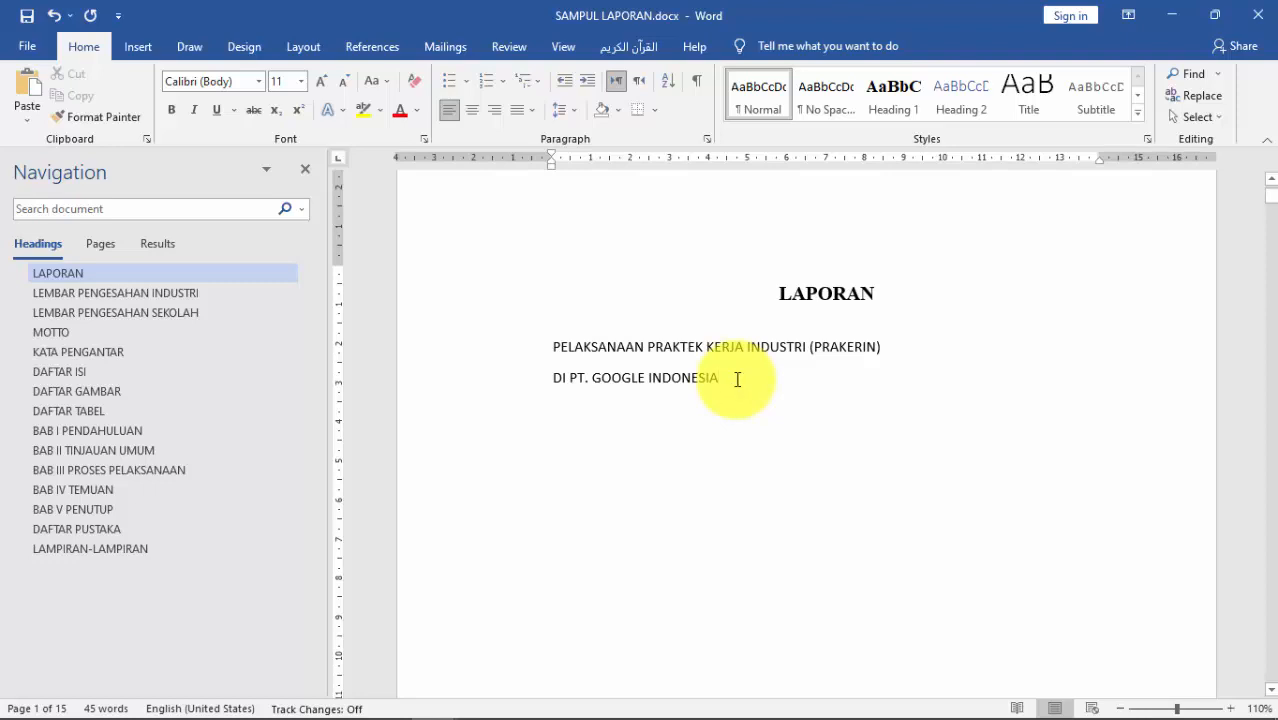
drag(736, 380, 516, 359)
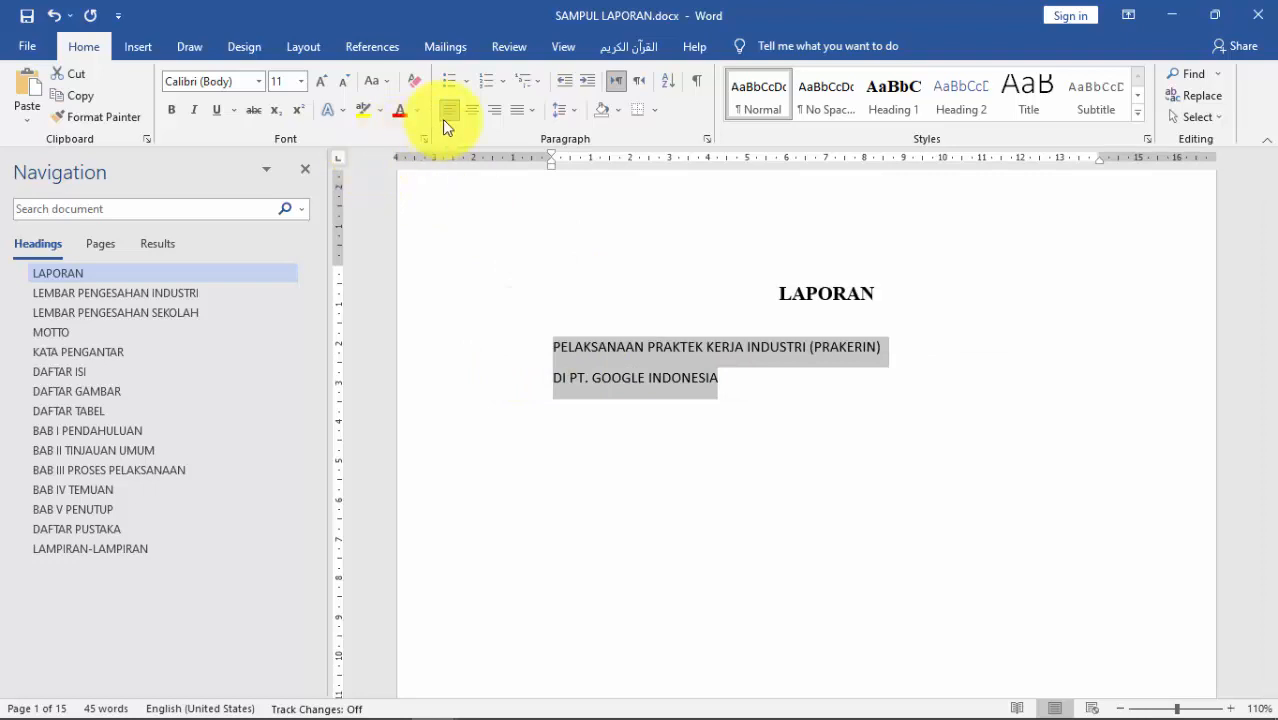
click(472, 112)
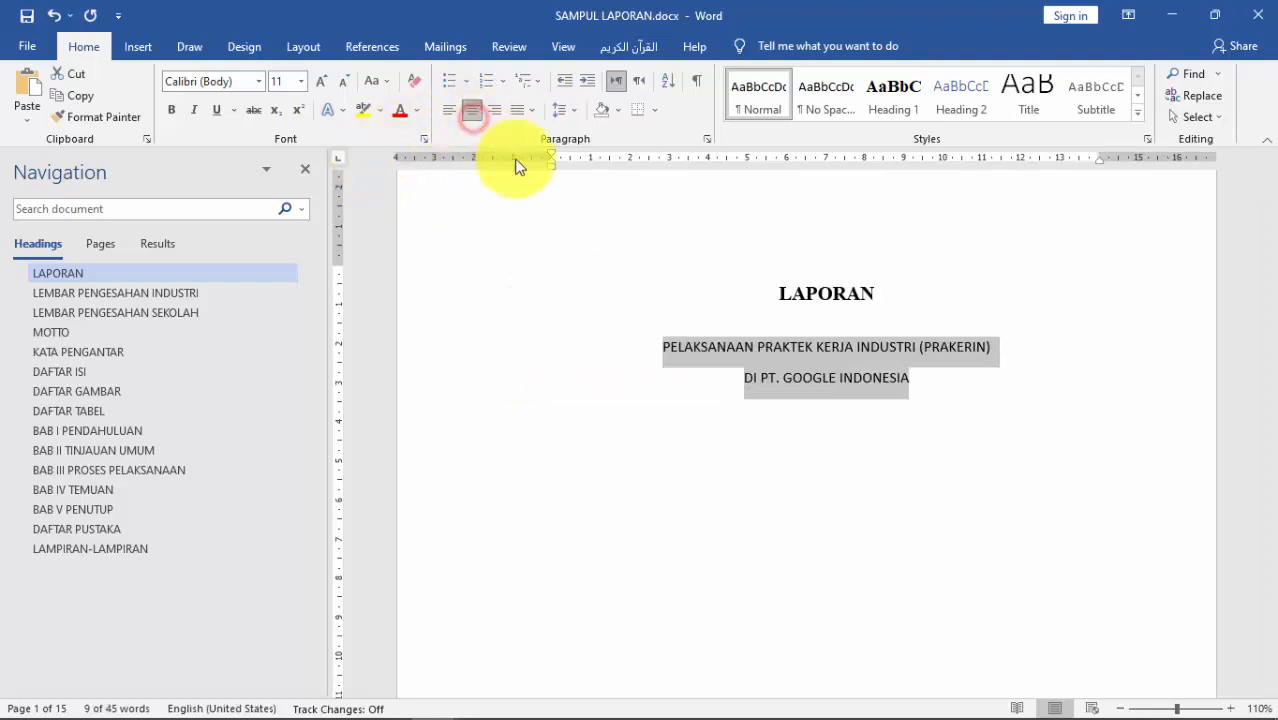
click(321, 81)
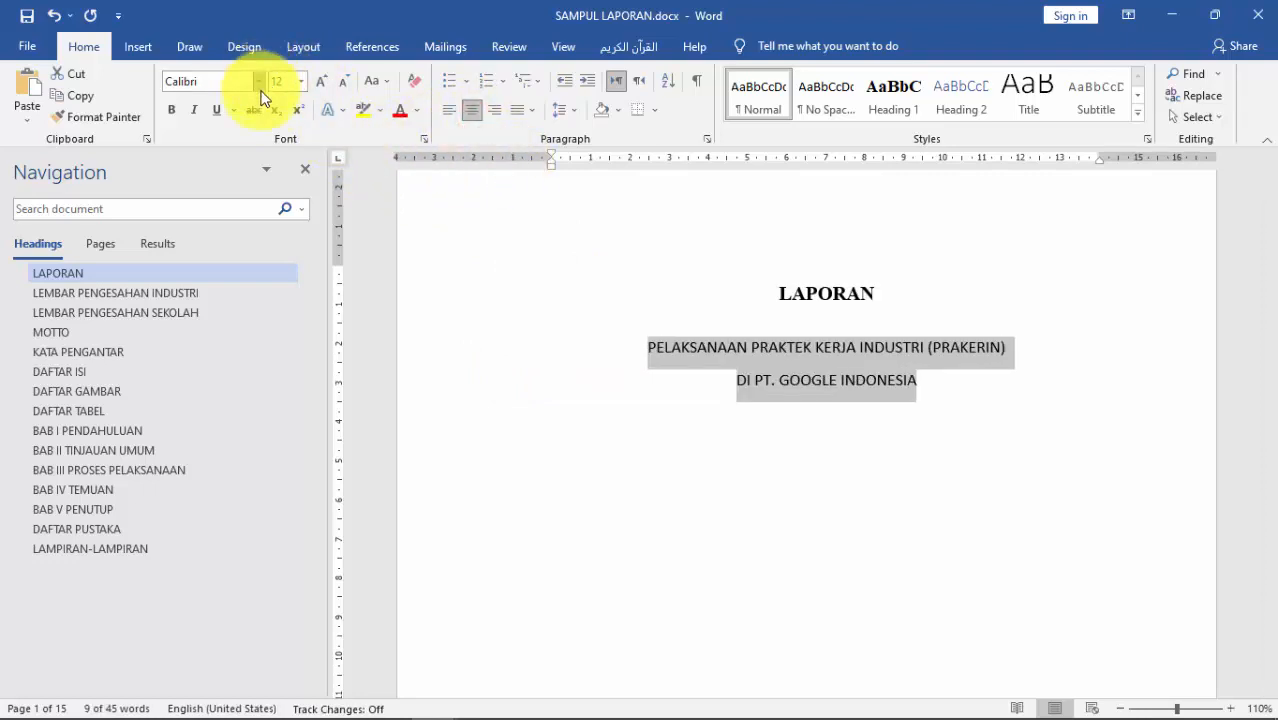
click(259, 81)
click(269, 171)
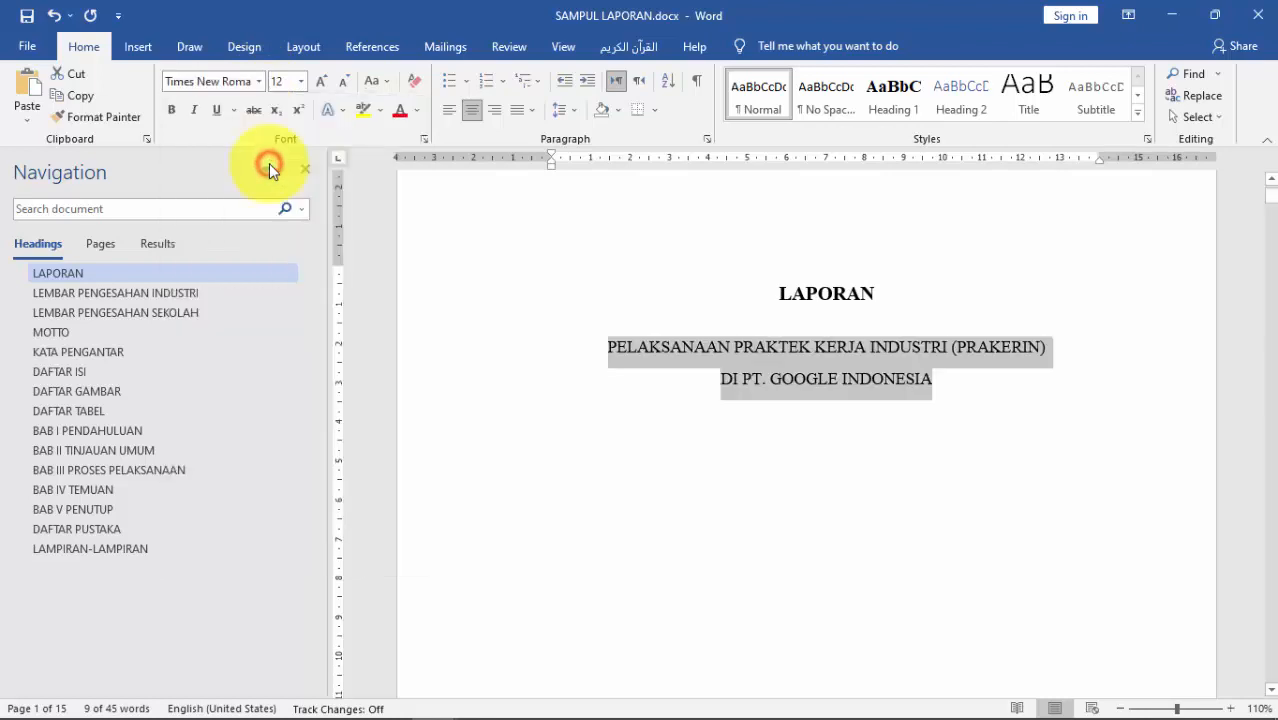
click(171, 109)
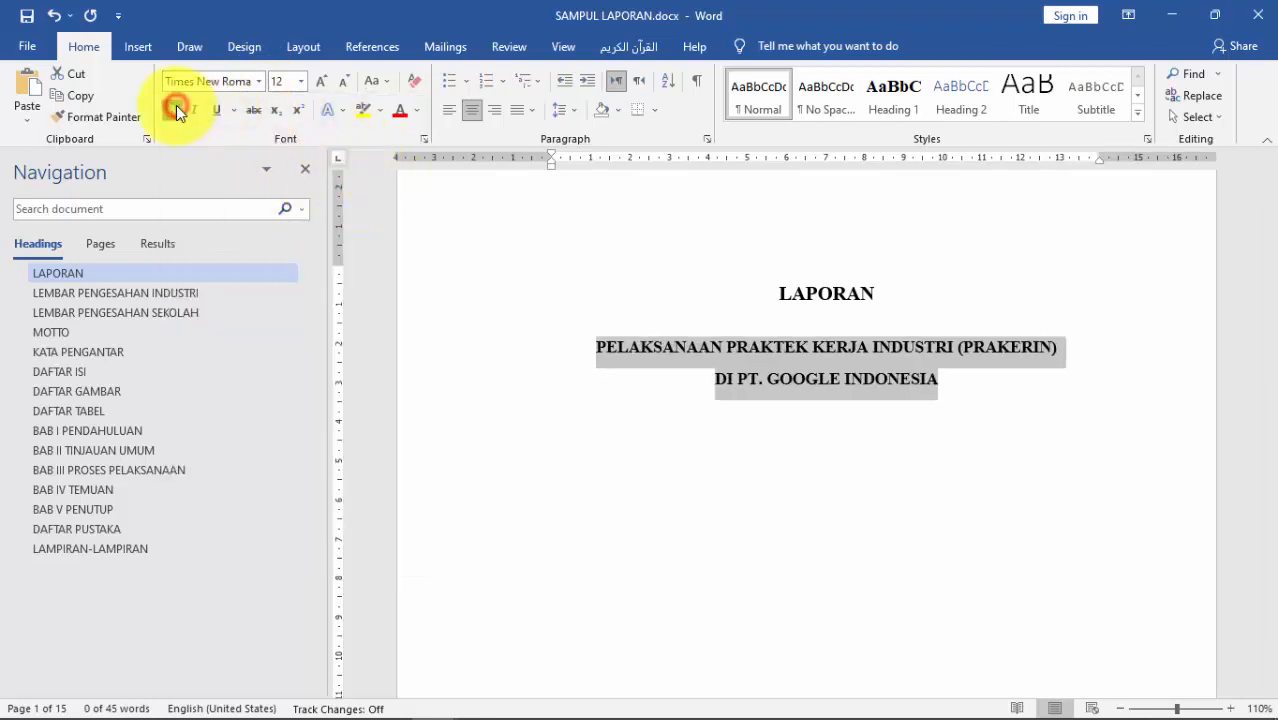
Step: Start a new non-bold centred line below the subtitle
click(952, 388)
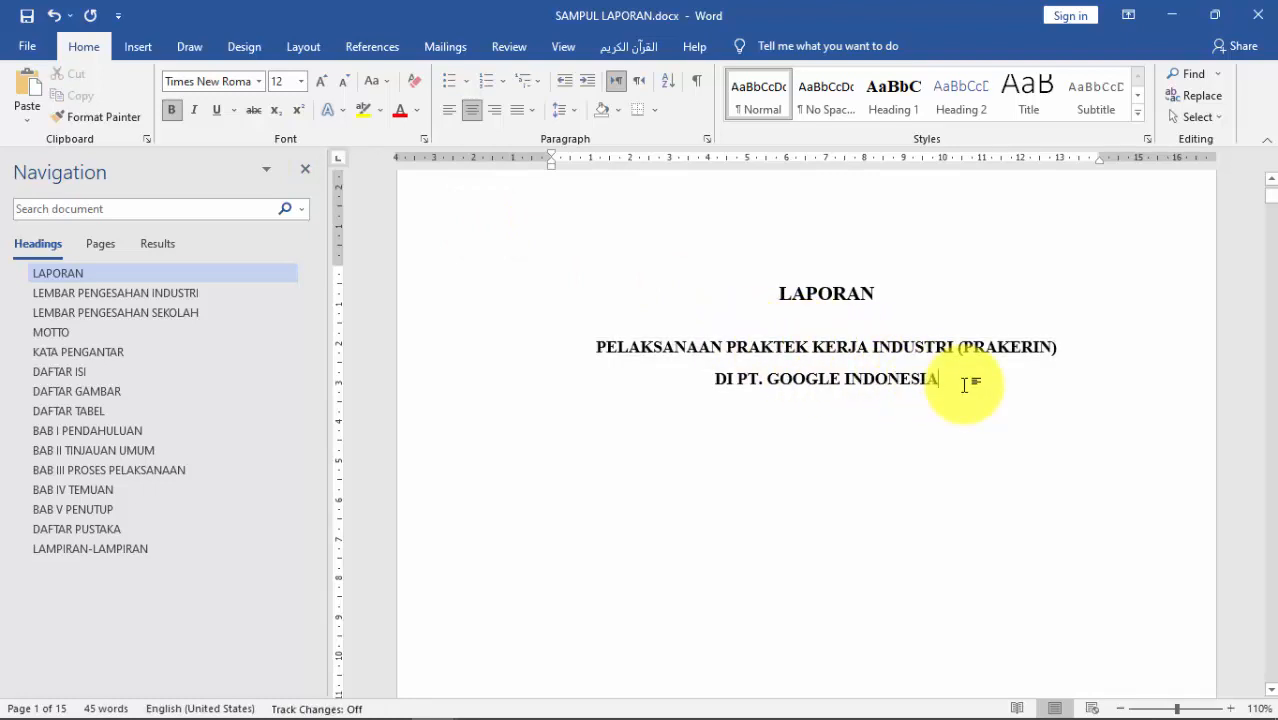
key(Return)
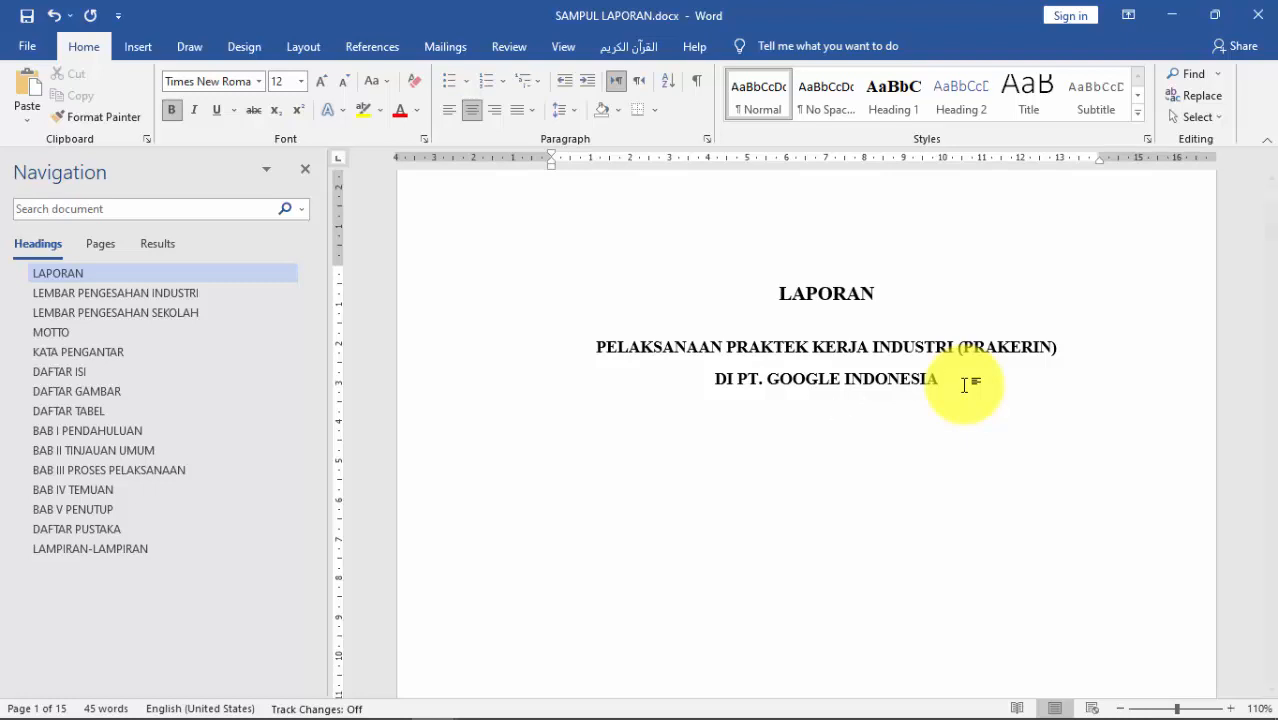
key(ctrl+b)
Step: Type 'Tanggal 10 November 2021 sampai dengan 10 Januari 2021', then leave a blank line before the next paragraph
key(Return)
text(Tam)
key(BackSpace)
text(nggal)
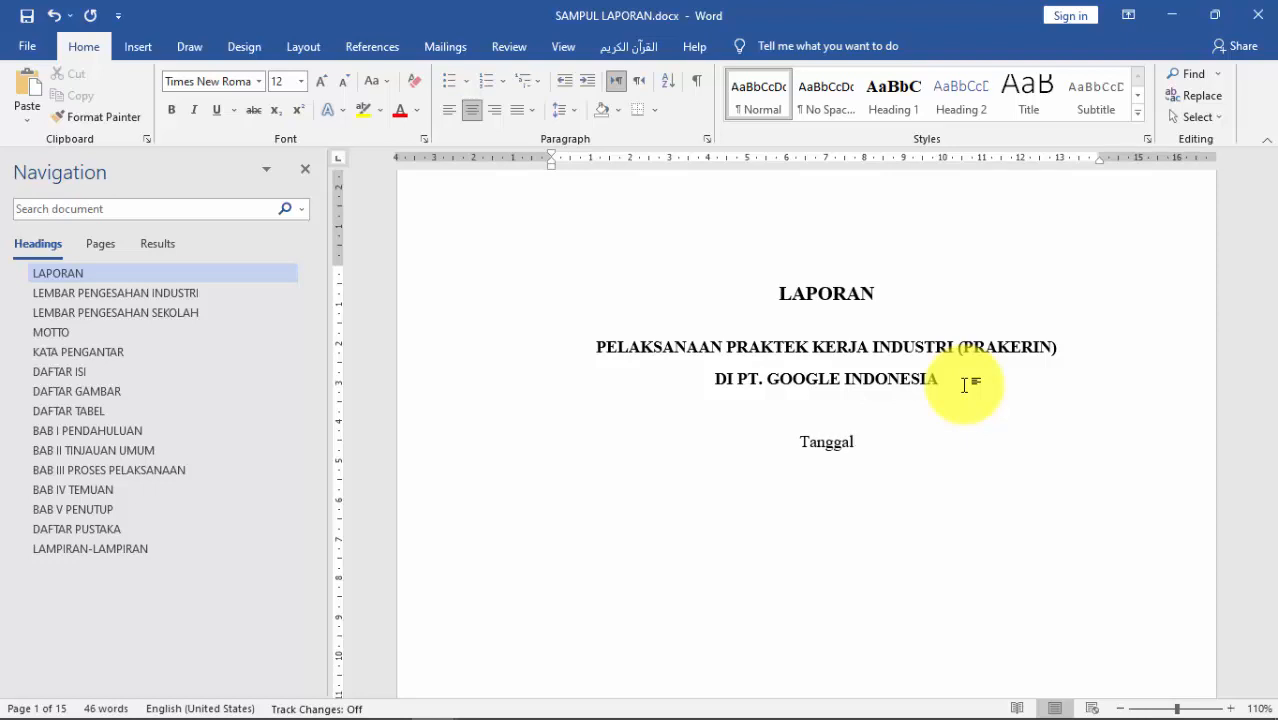
text( 10 Nob)
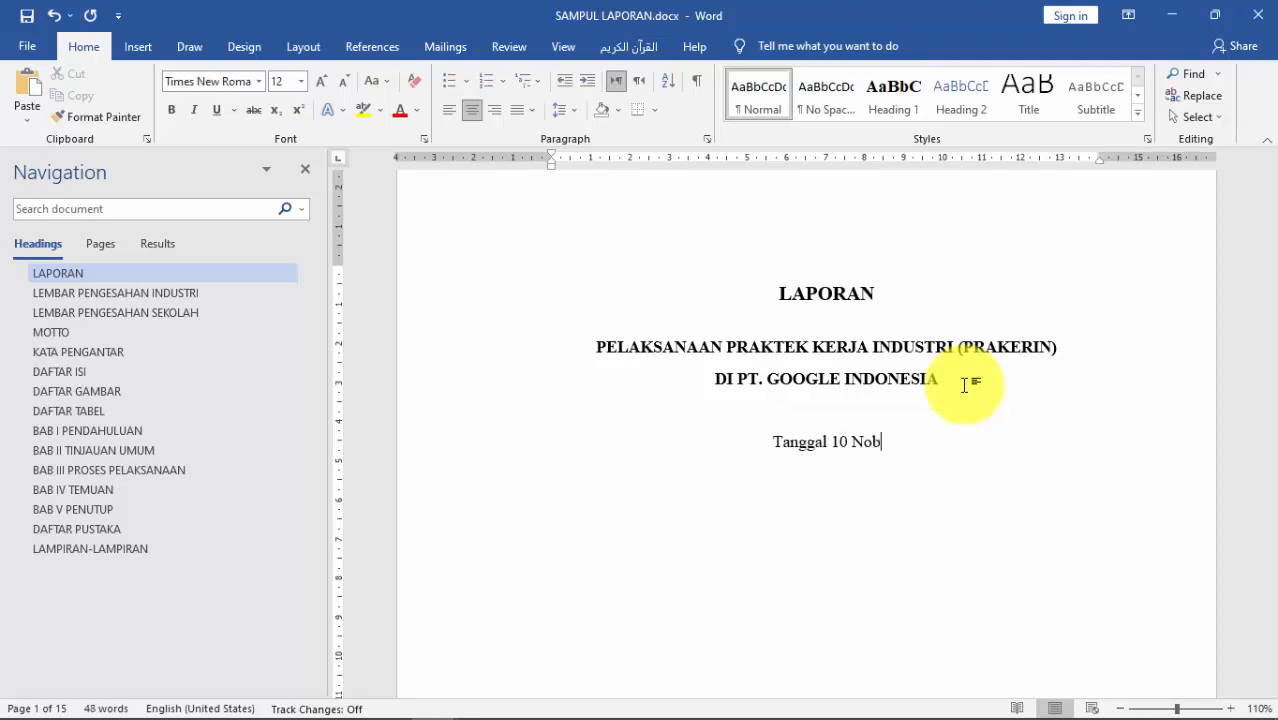
key(BackSpace)
text(vem)
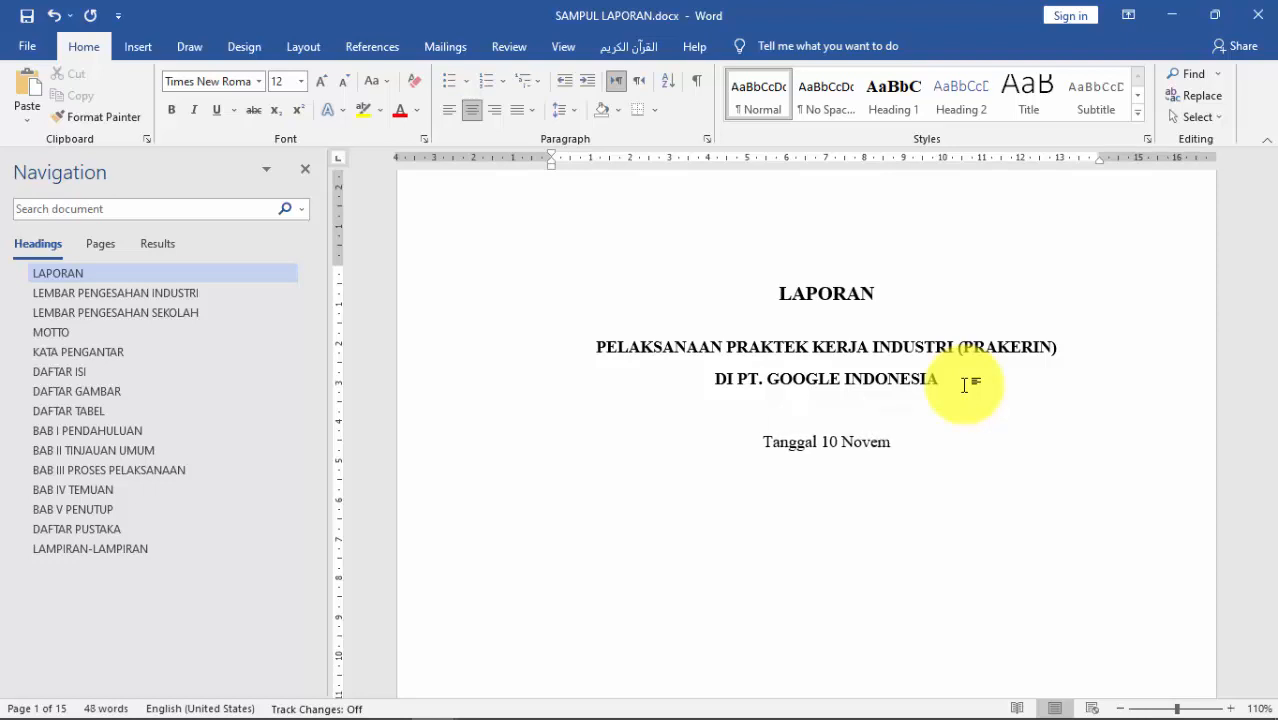
text(ber 2021)
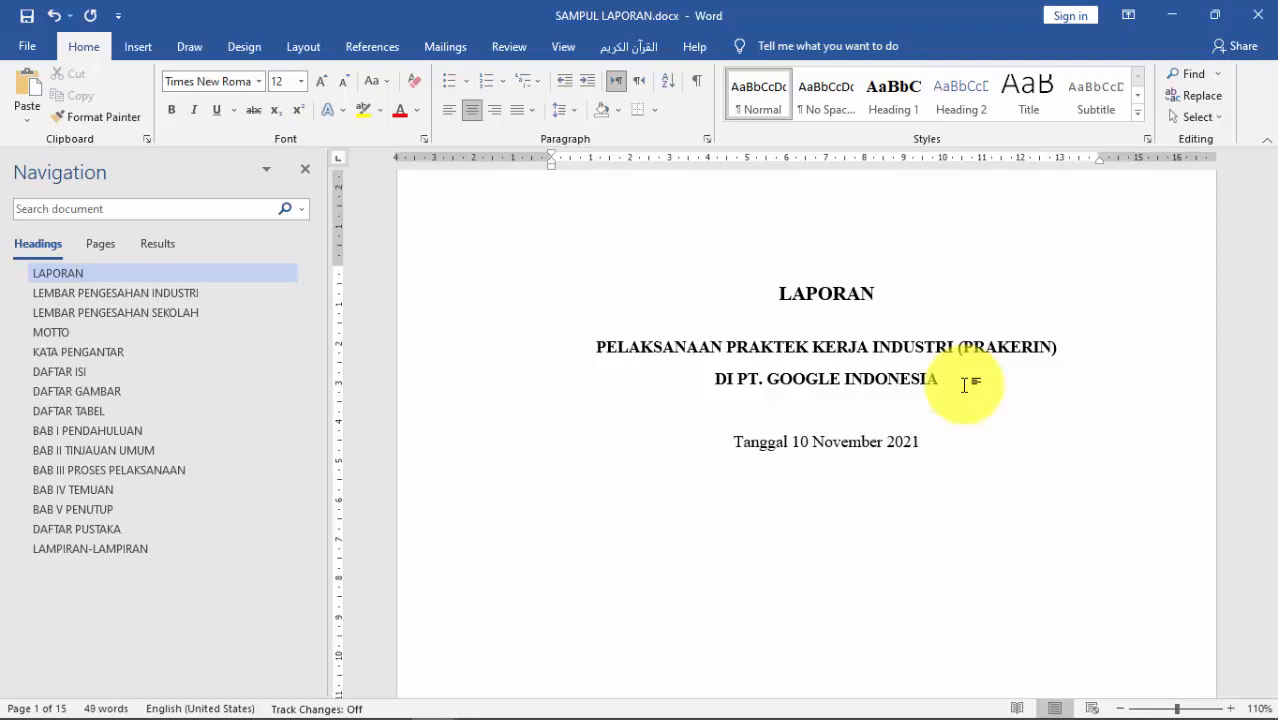
text( sampai dengan)
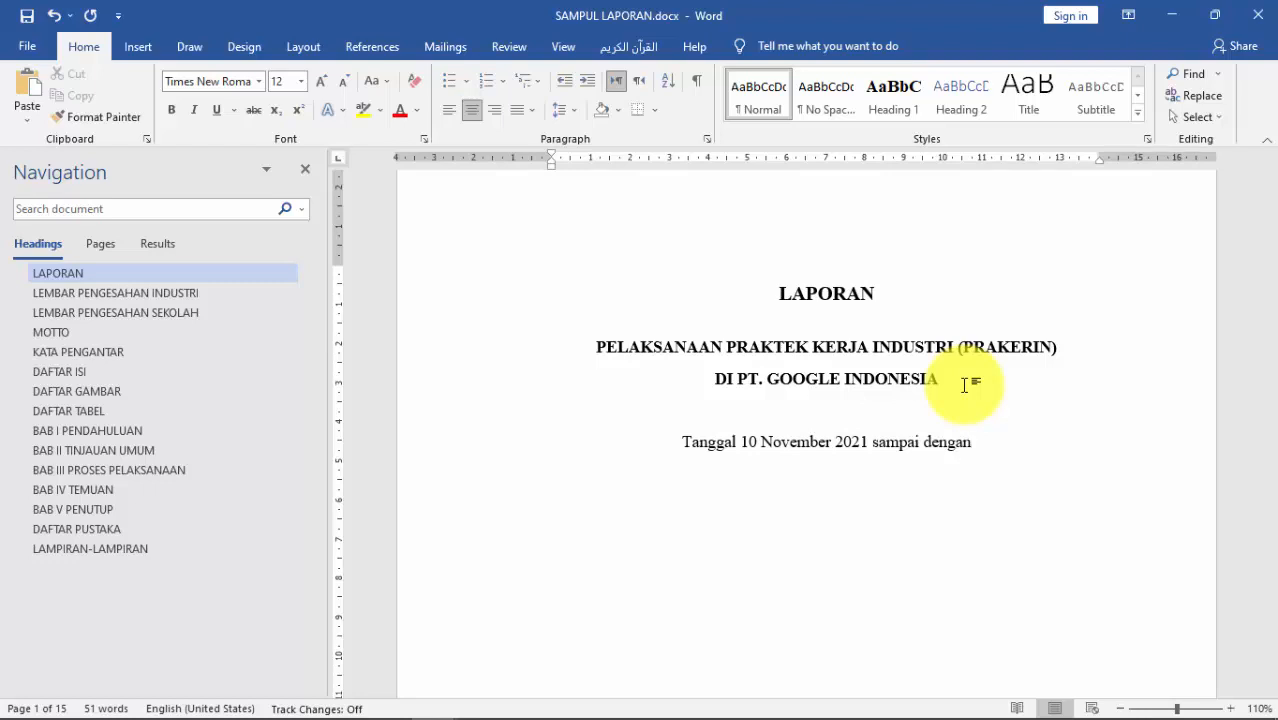
text(10)
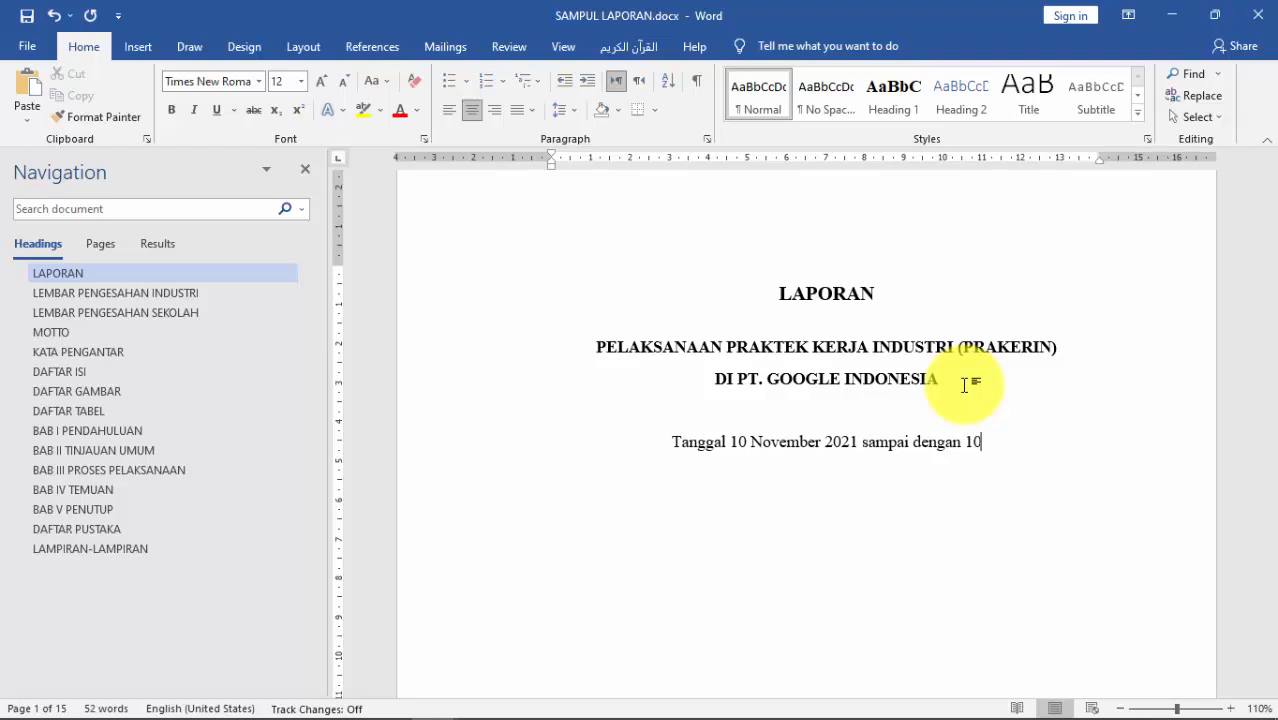
text( Jan)
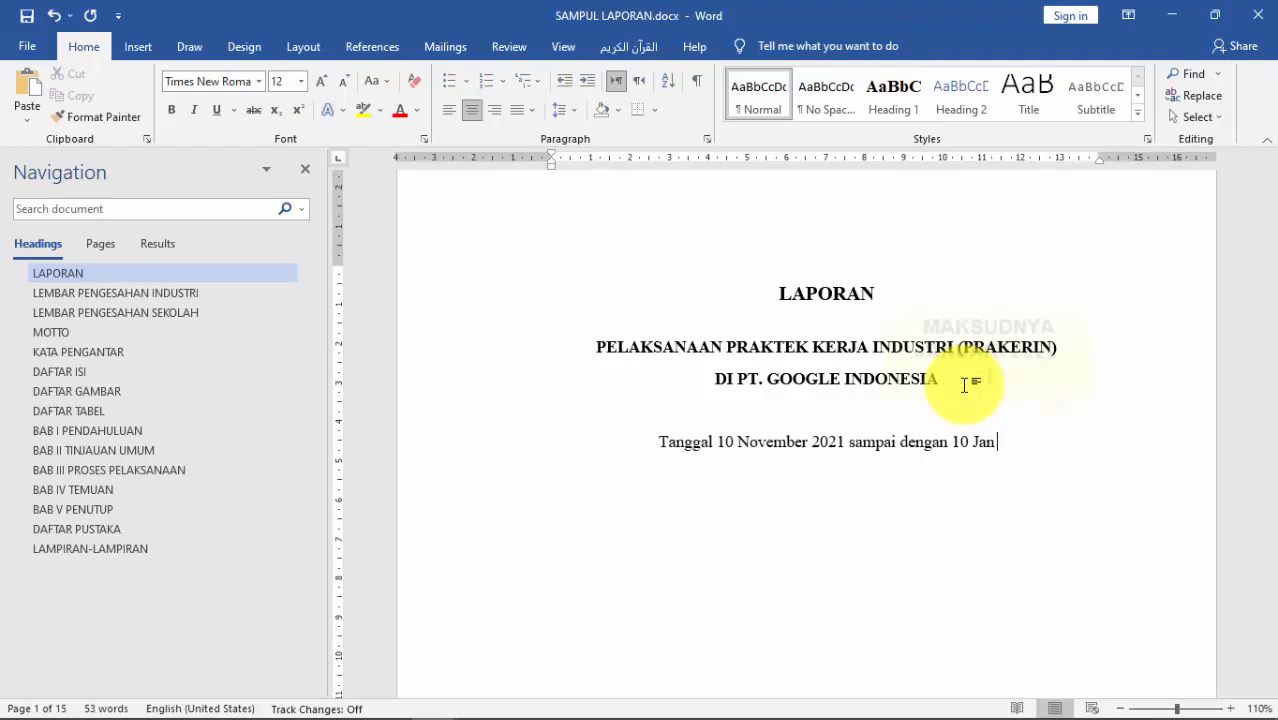
text(uari 2021)
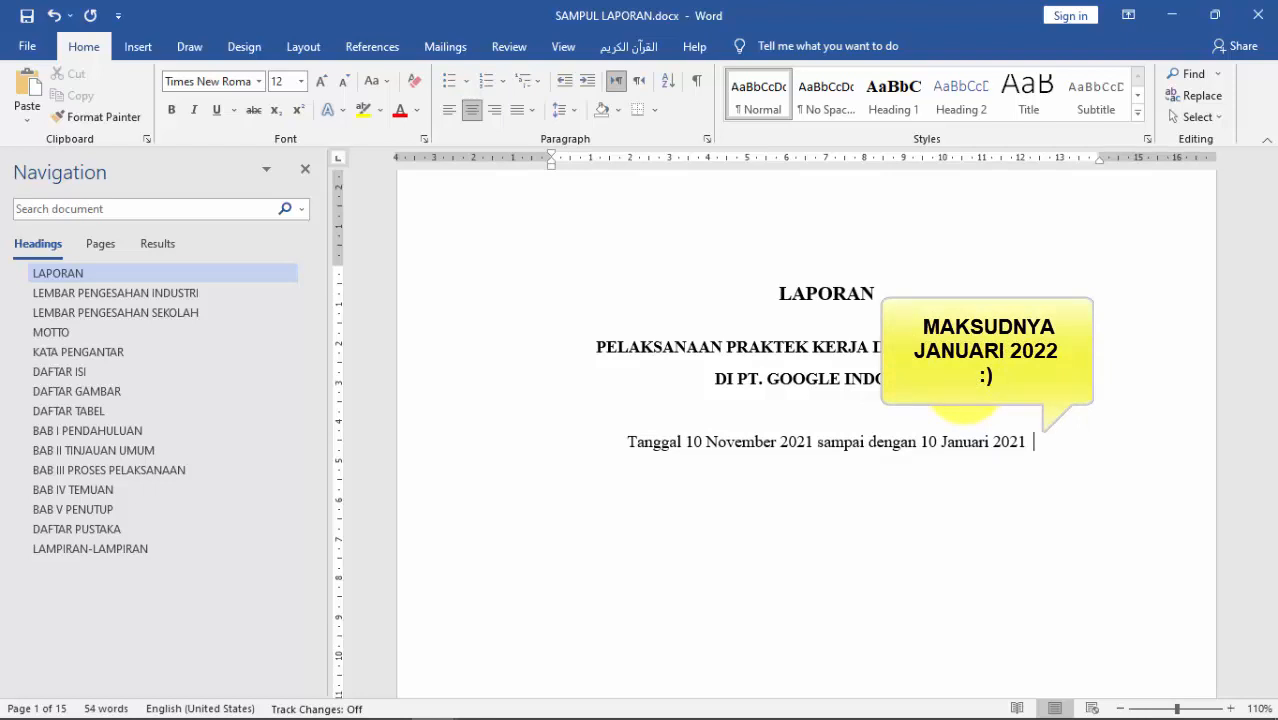
key(Return)
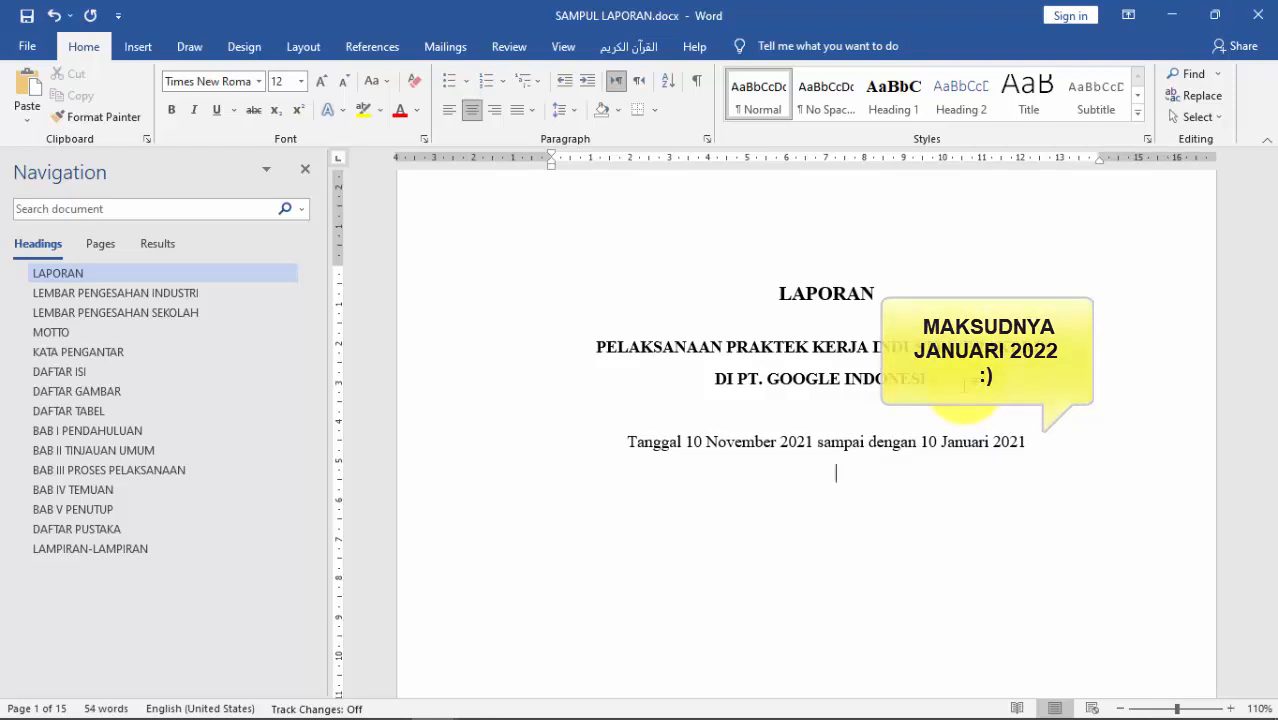
key(Return)
text(Laporan ini a)
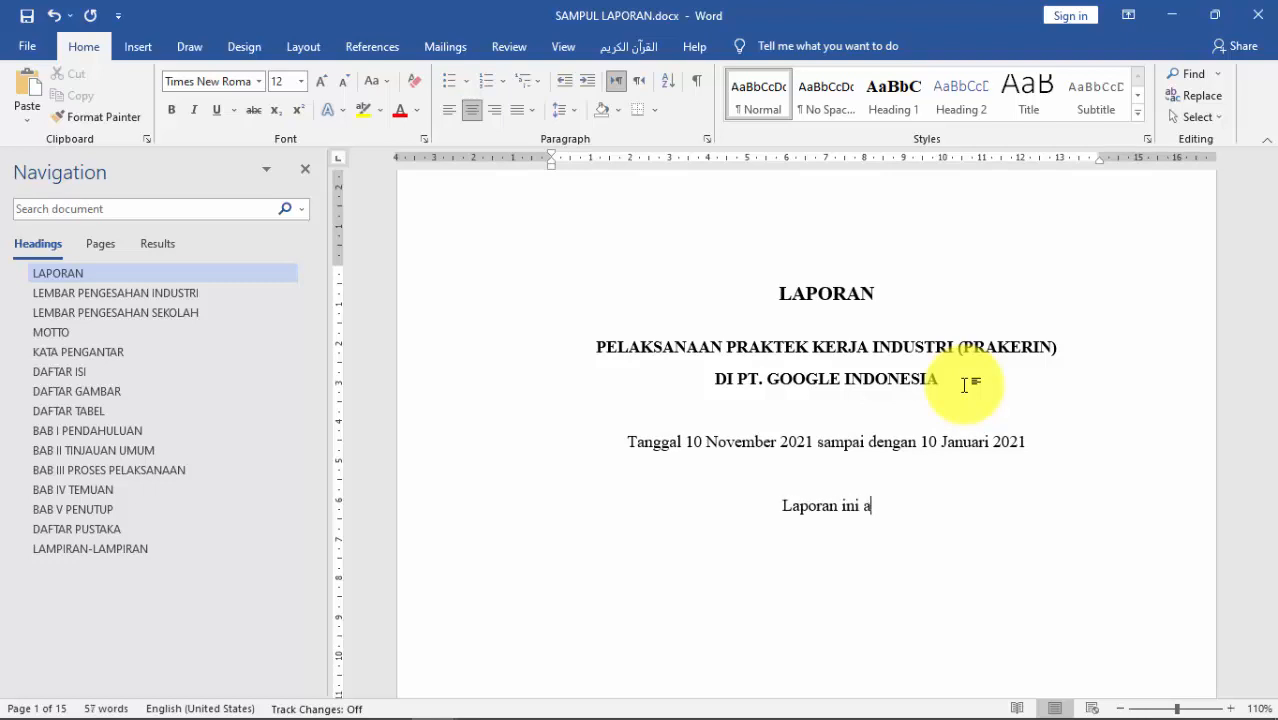
Step: Continue with 'diajukan sebagai salah satu syarat untuk mengikuti Ujian Akhir Sekolah (UAS) dan Uji Kompensi Keahlian (UKK)'
key(BackSpace)
text(diajukan s)
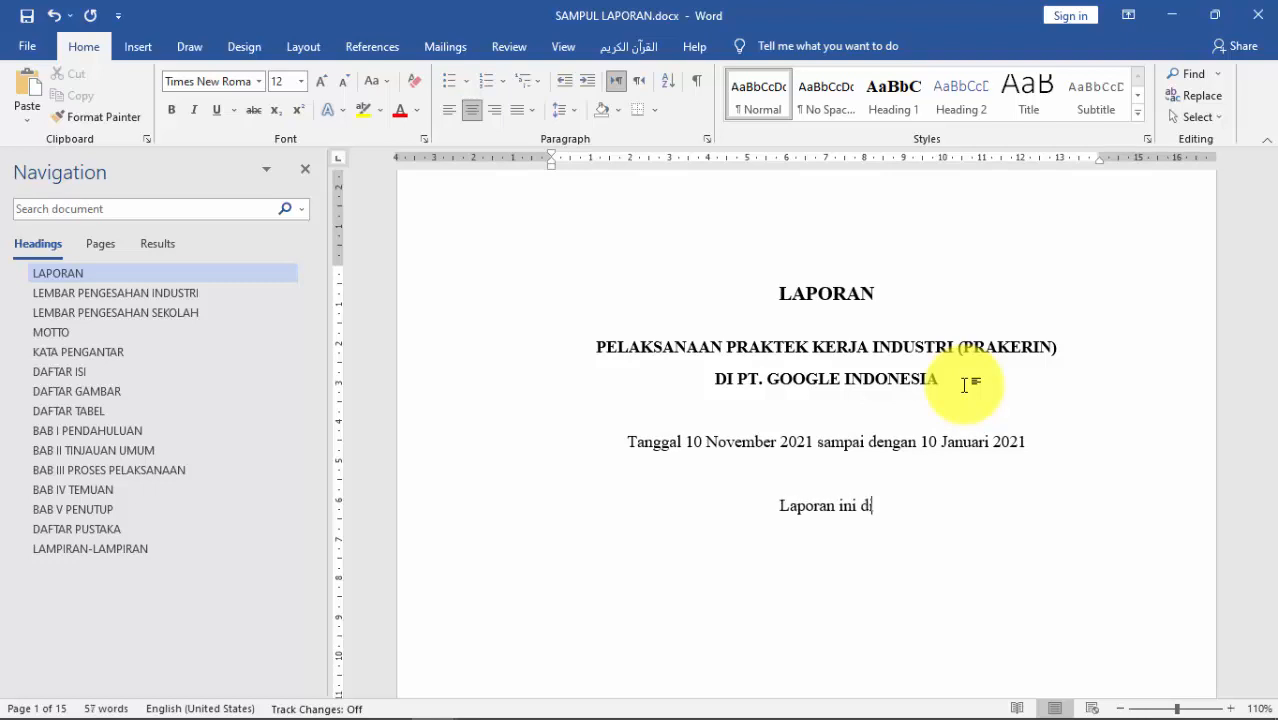
text(eba)
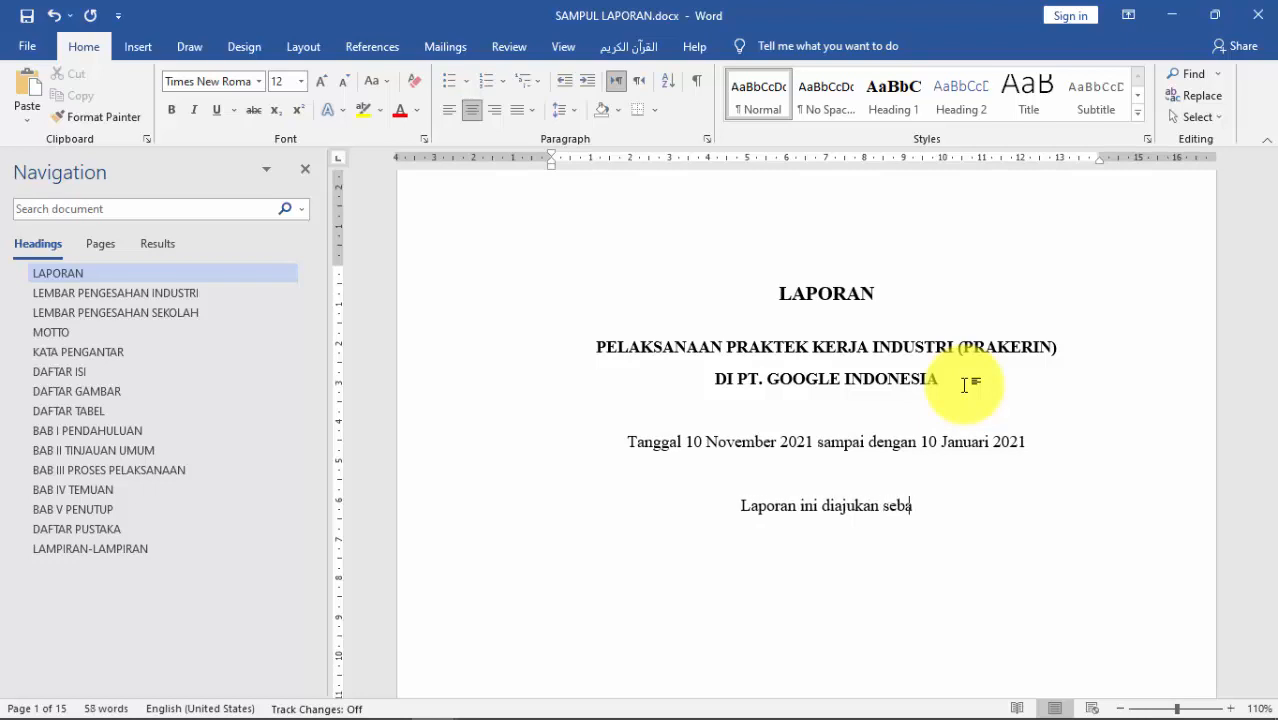
text(gai)
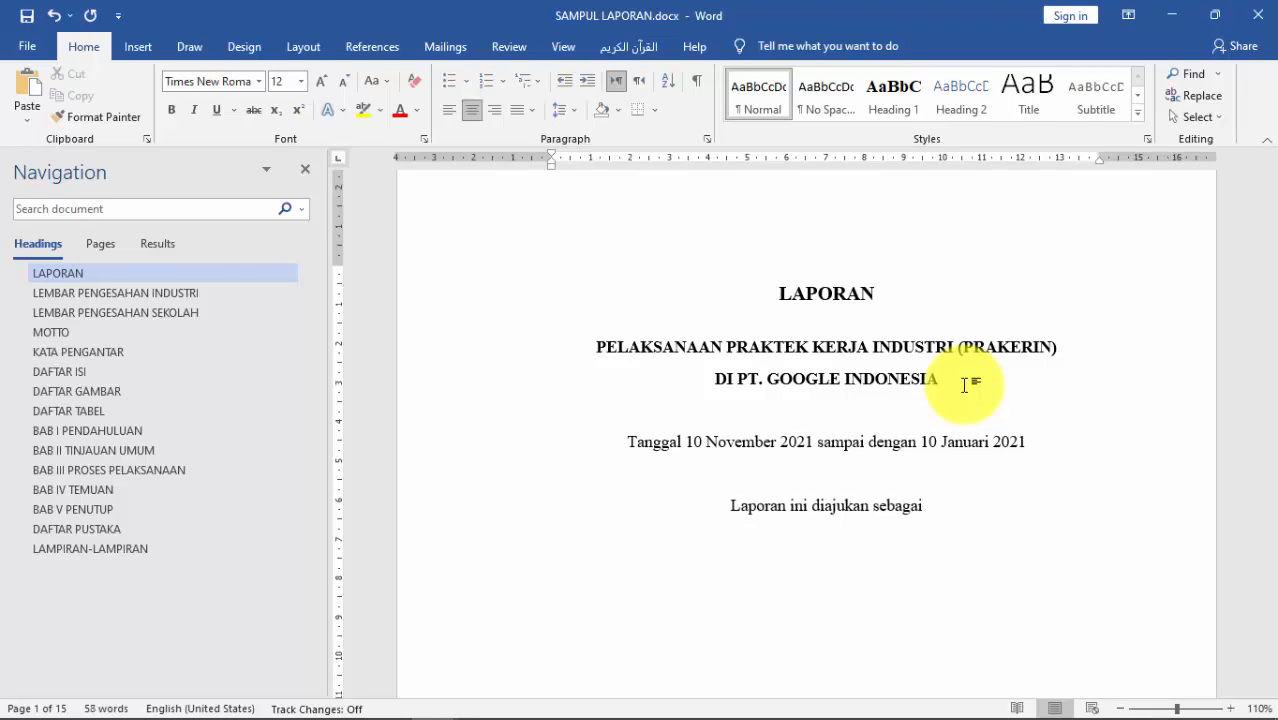
text( salah s)
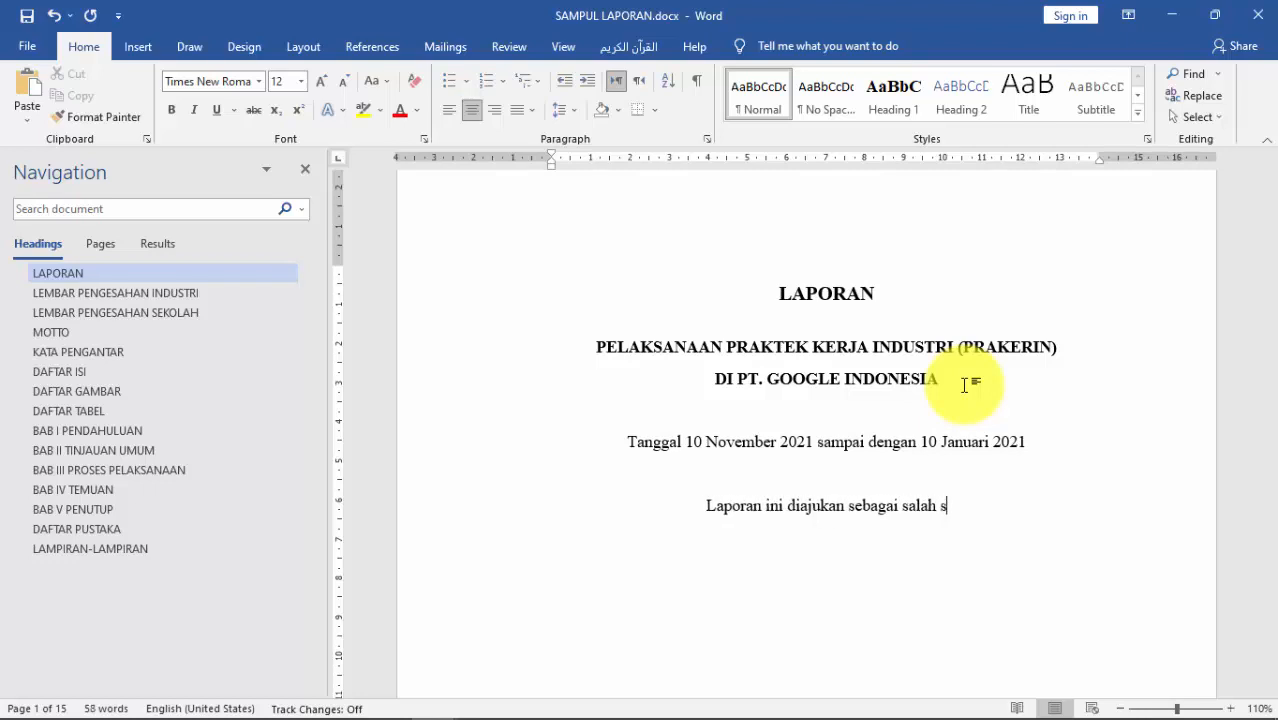
text(atu syarat)
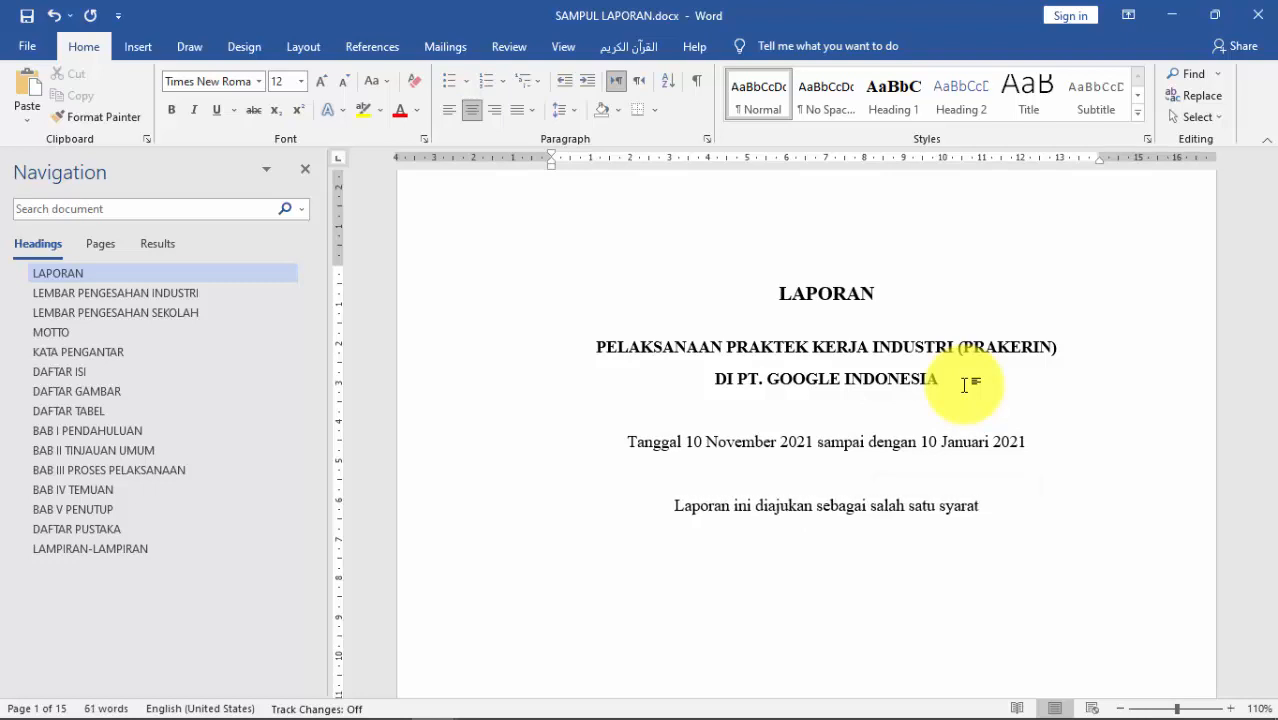
text( unt)
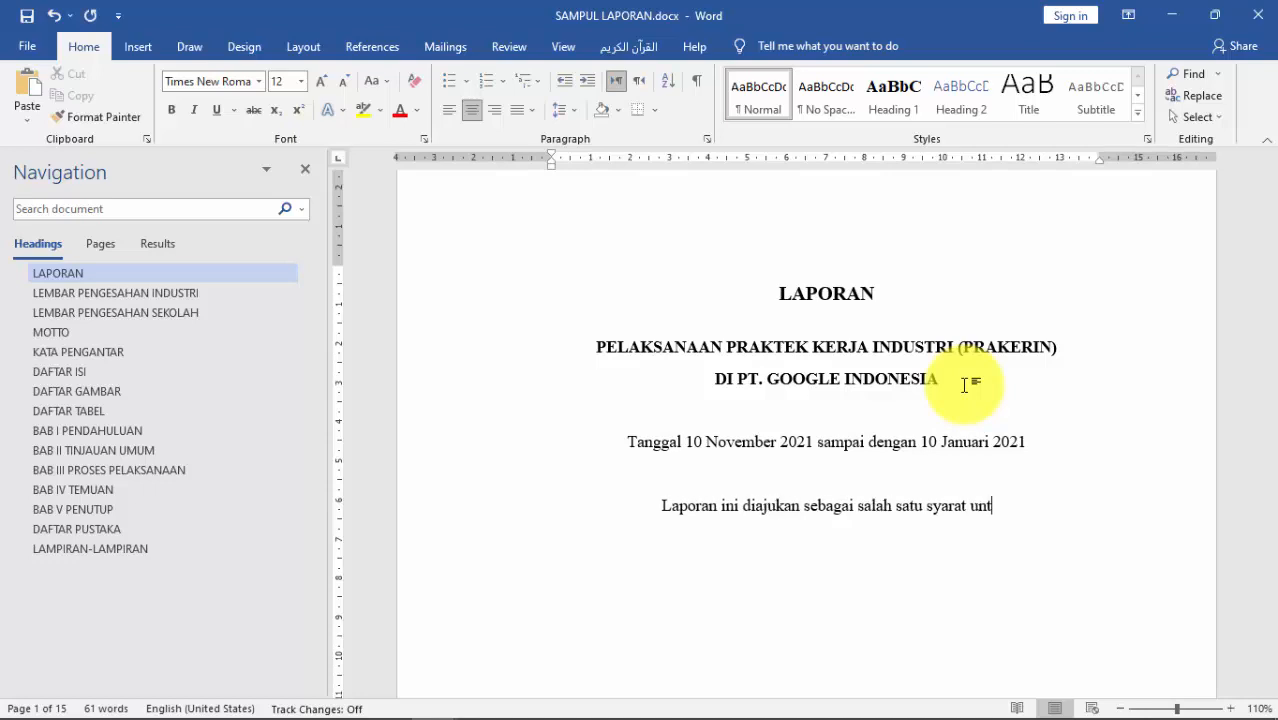
text(uk meng)
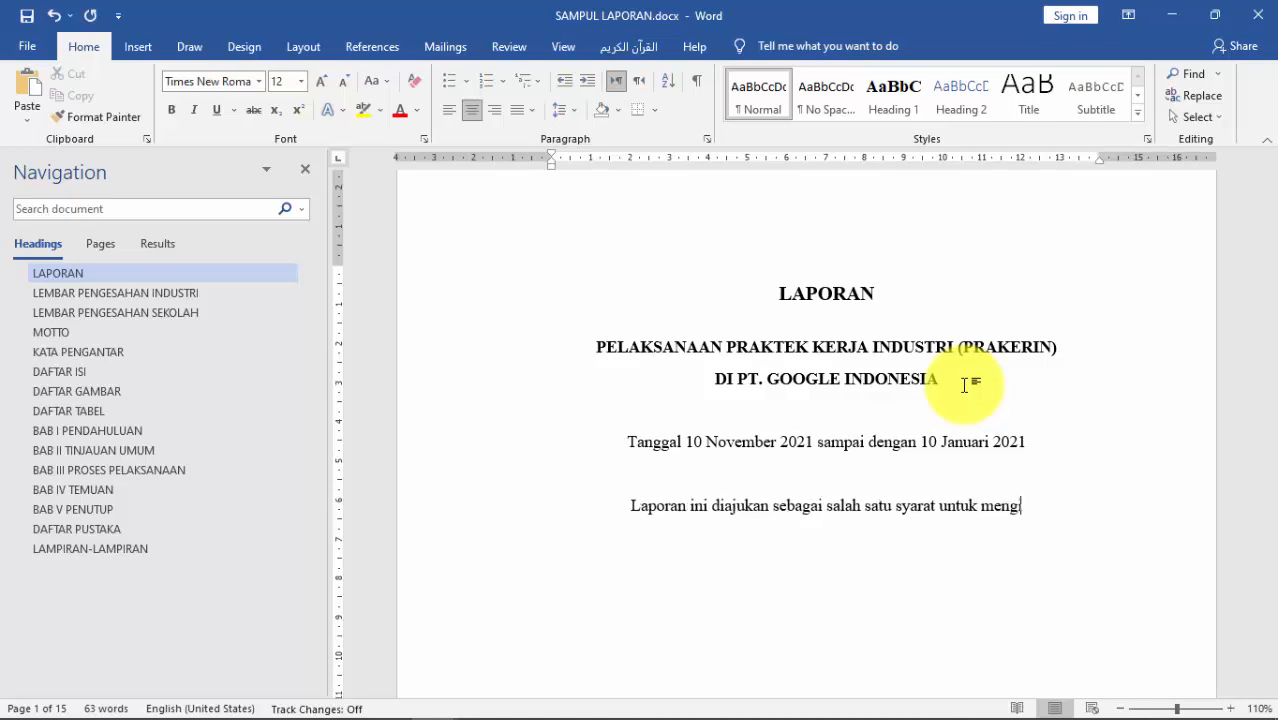
text(ikuti)
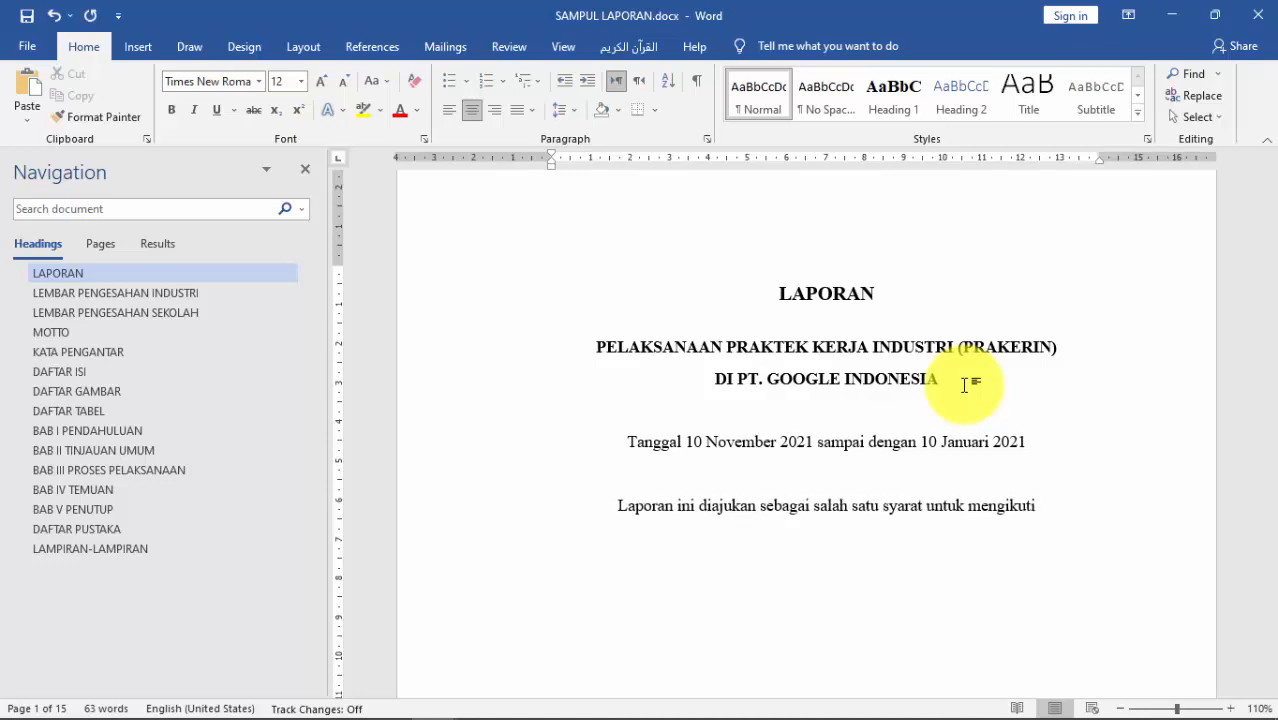
text( U)
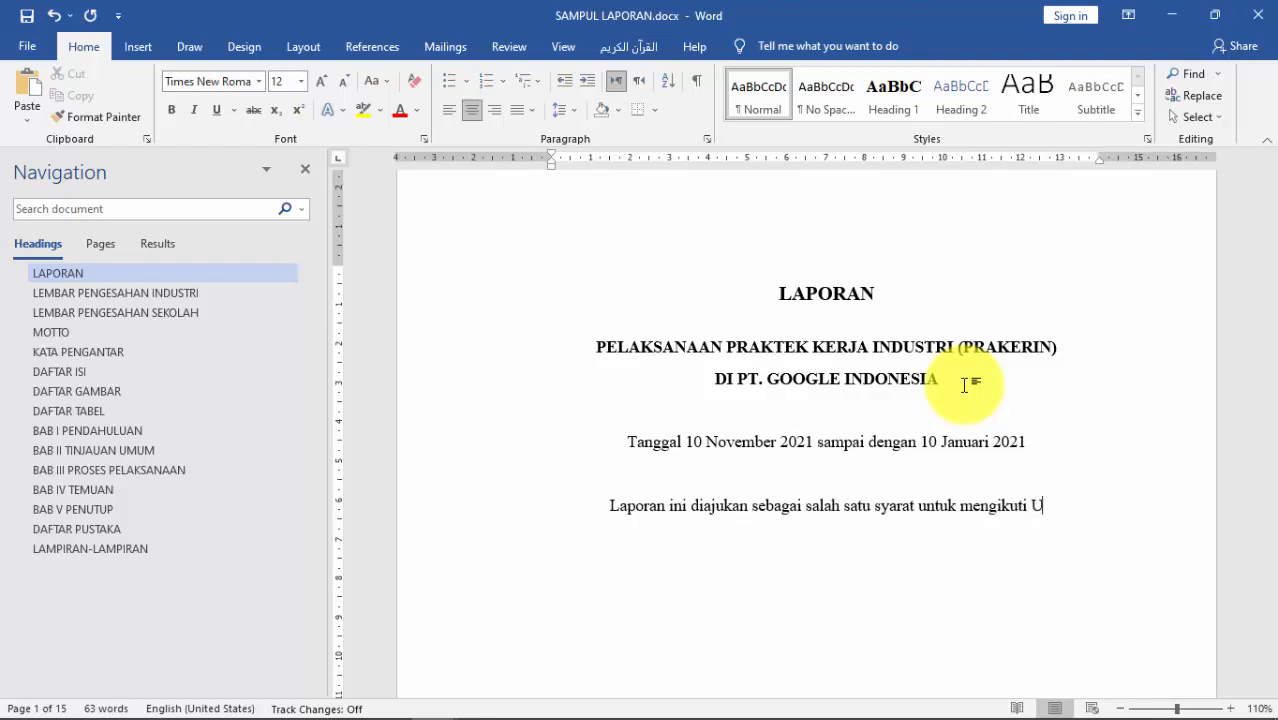
text(jian Akhir)
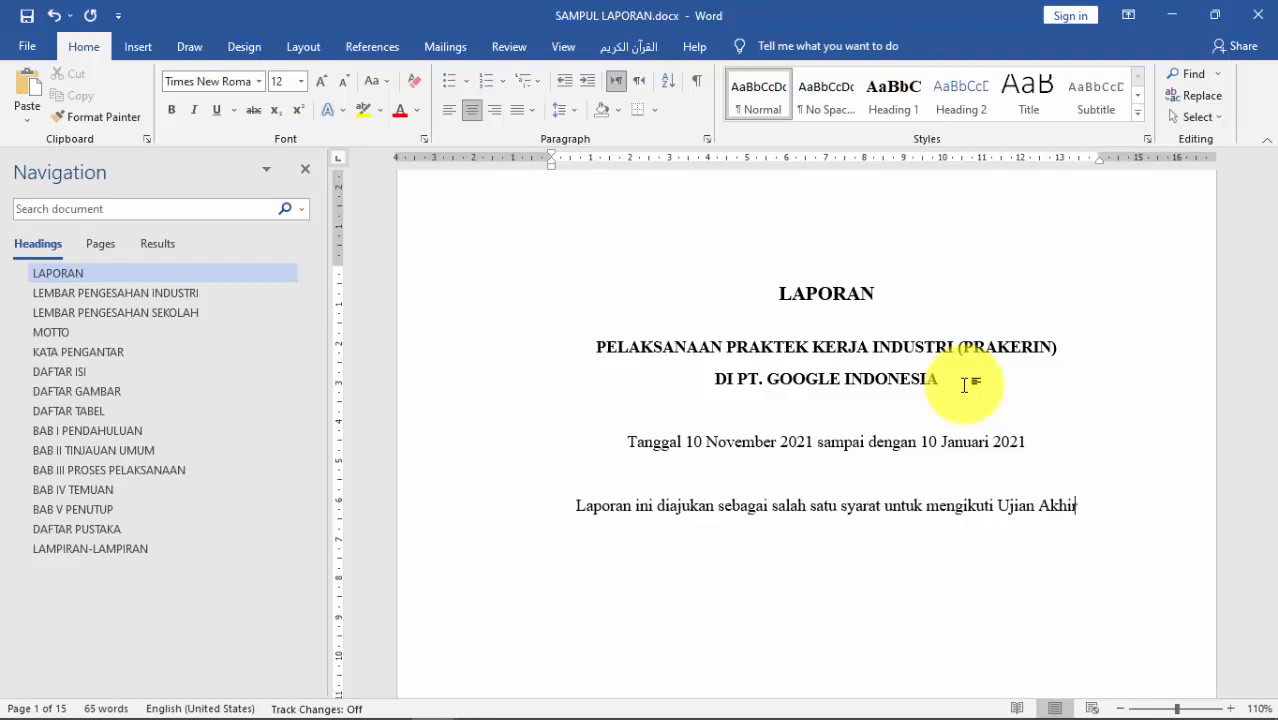
text( Sekolah)
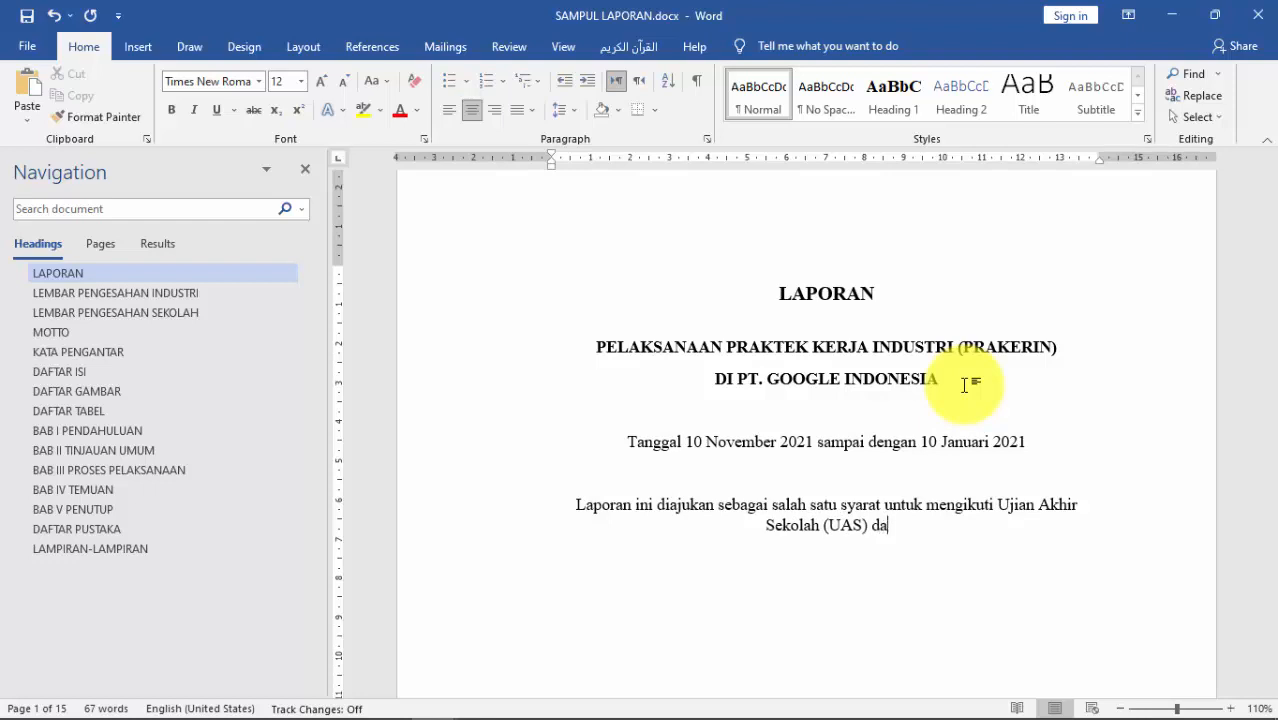
text((UAS) dan Uji Komp)
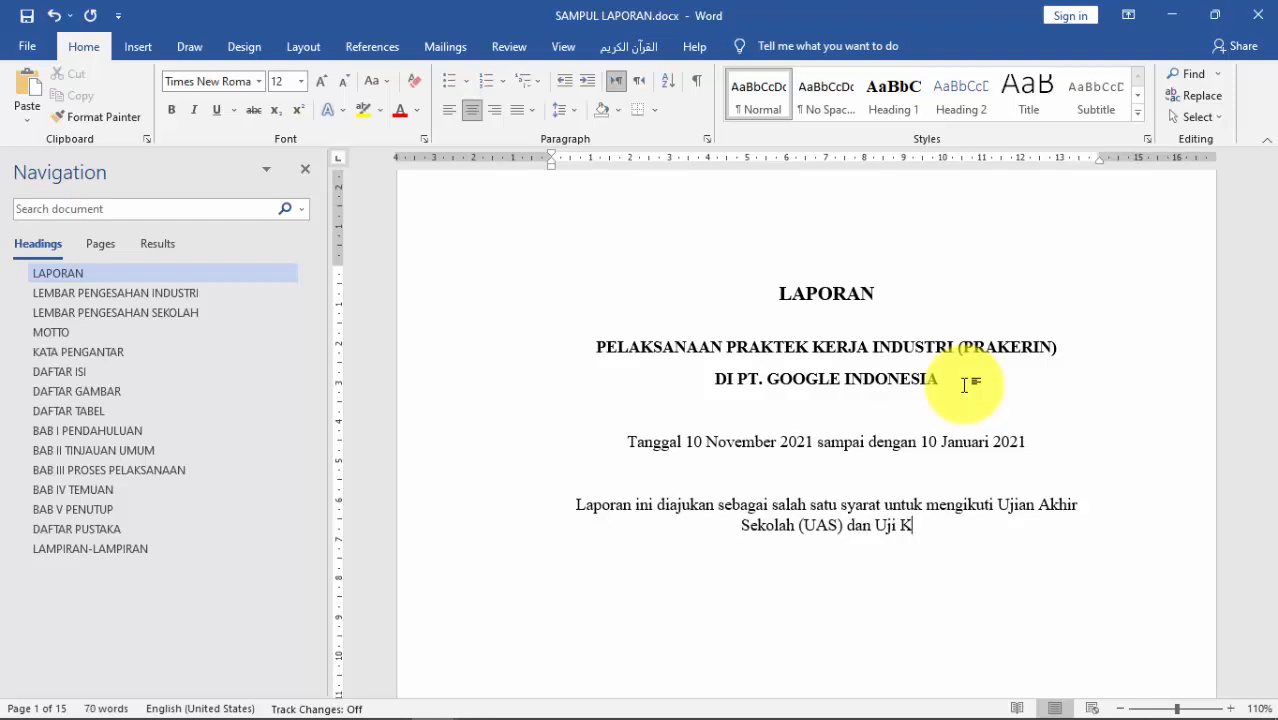
key(BackSpace)
key(BackSpace)
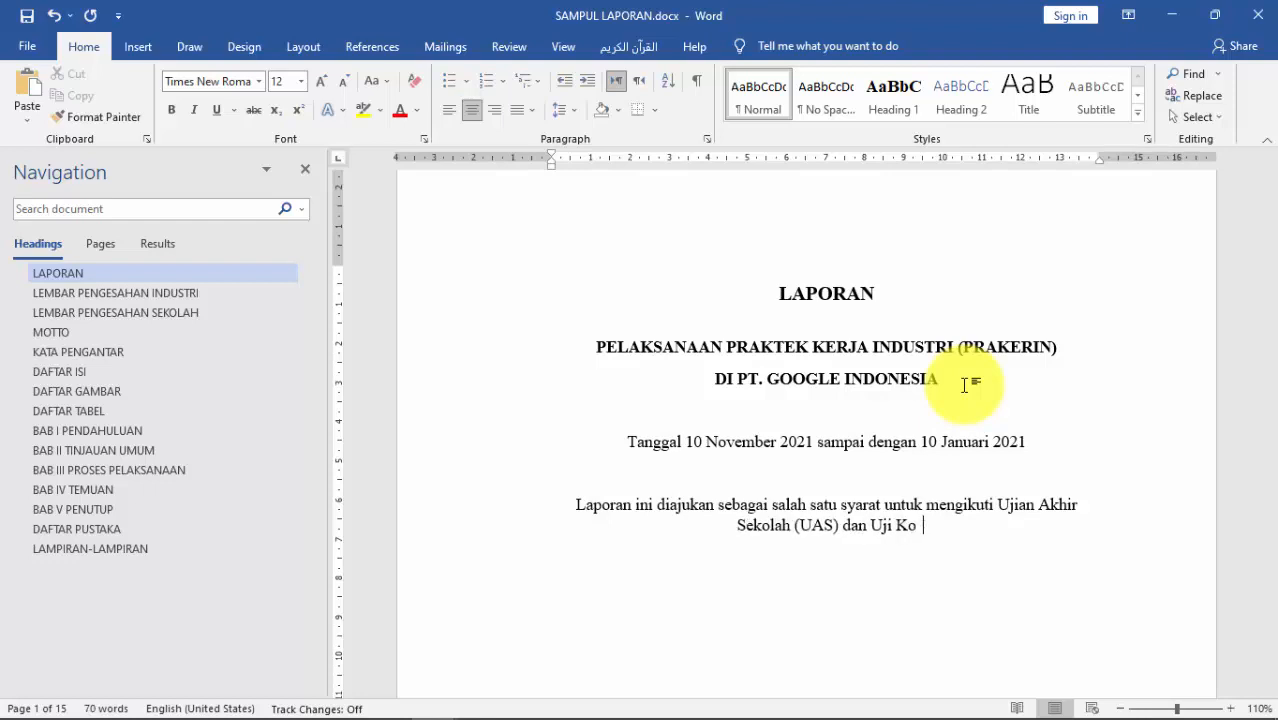
text(peten)
key(BackSpace)
key(BackSpace)
key(BackSpace)
key(BackSpace)
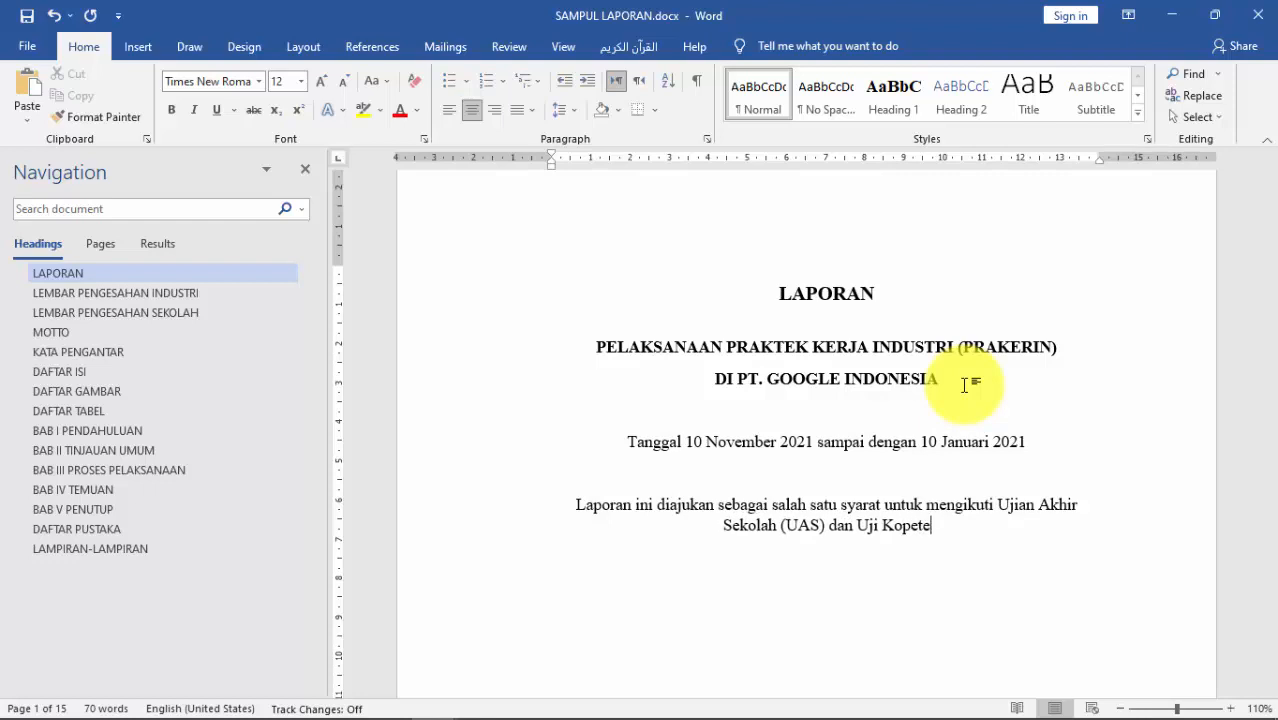
key(BackSpace)
text(mpe)
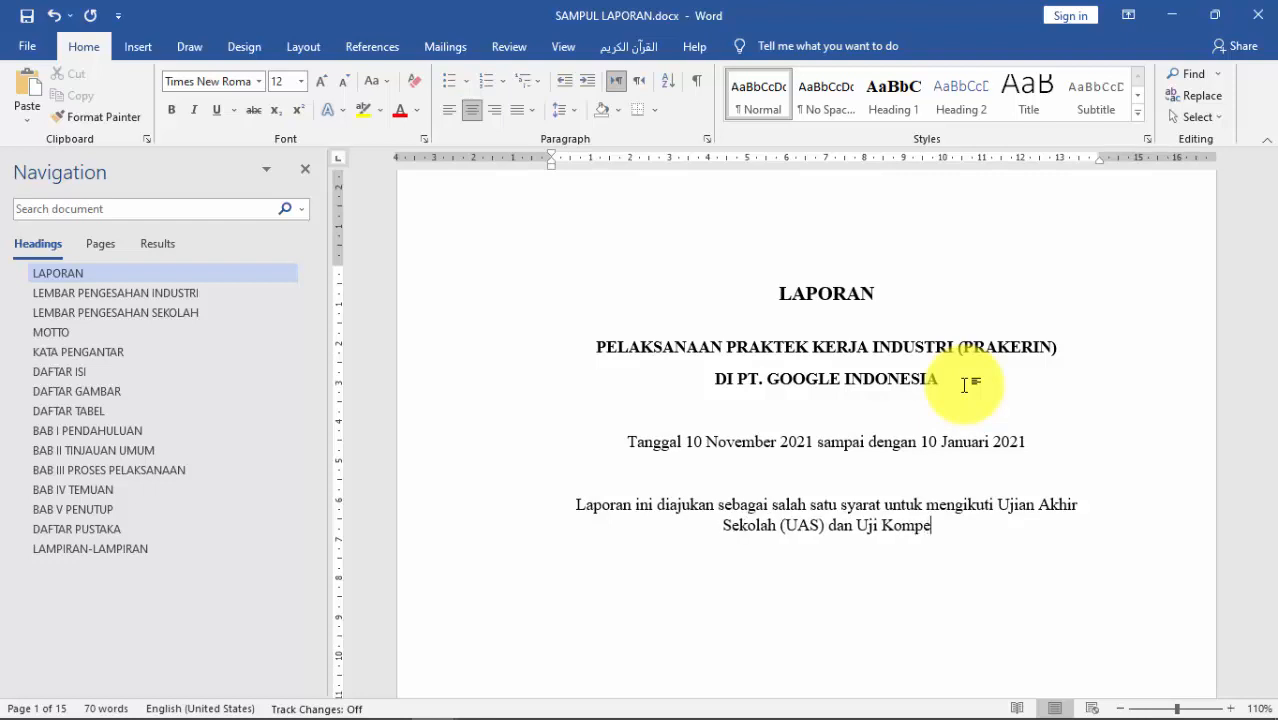
text(nsi KLe)
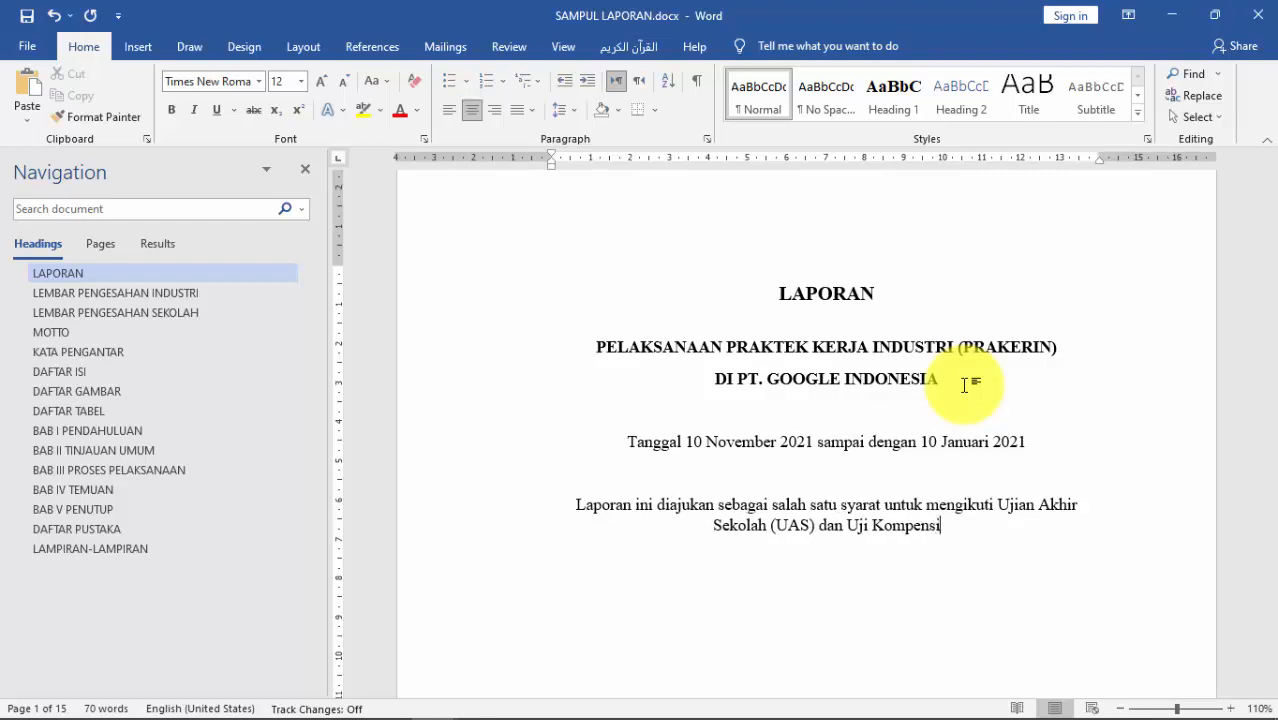
key(BackSpace)
key(BackSpace)
text(ah)
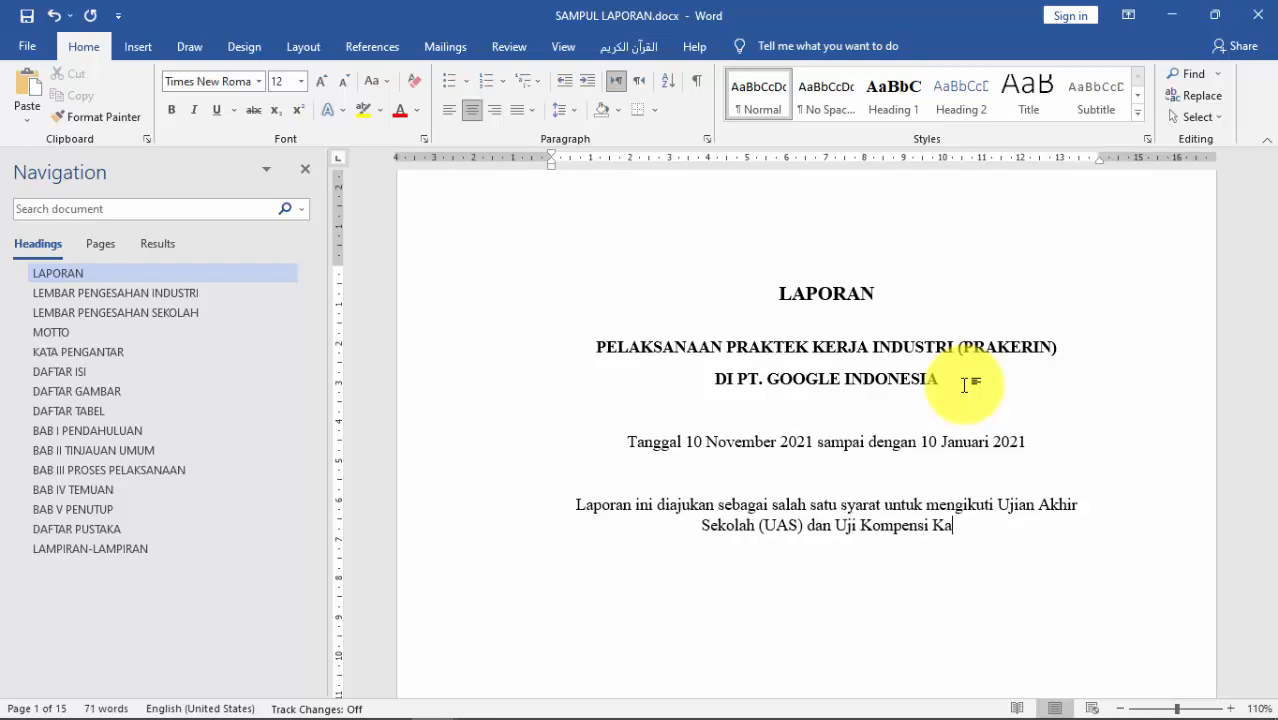
text(lia)
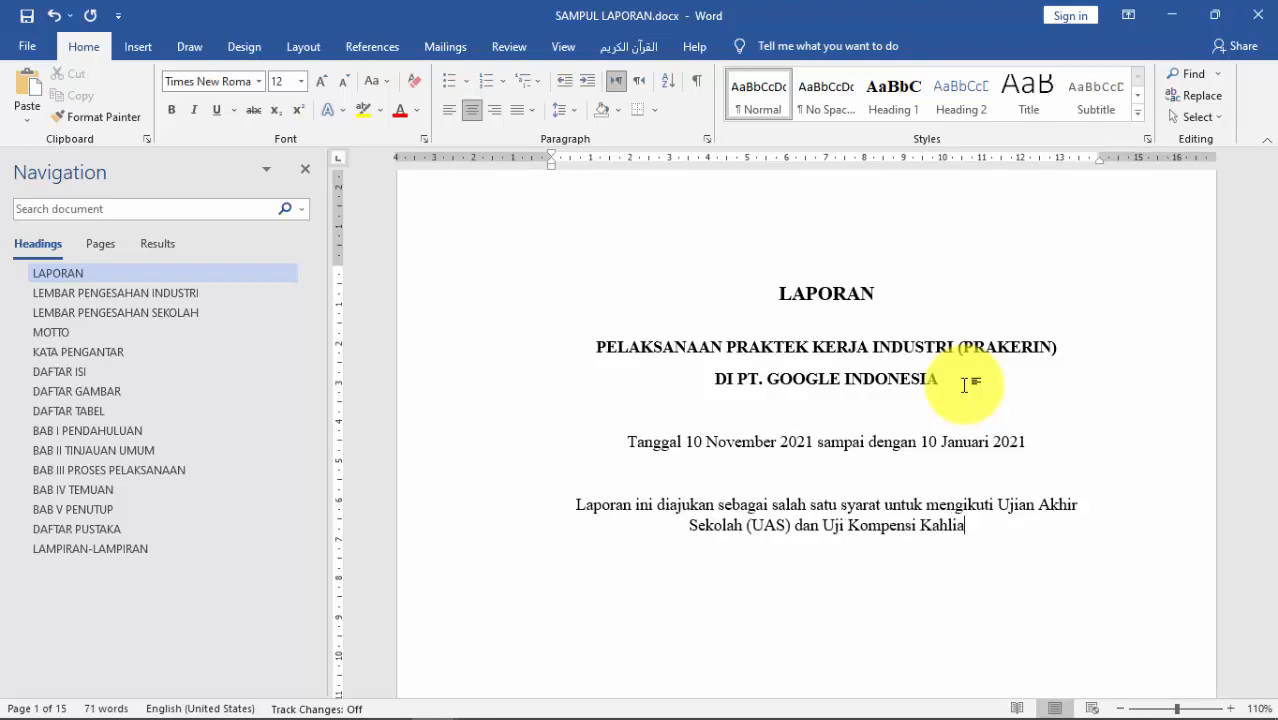
text(n)
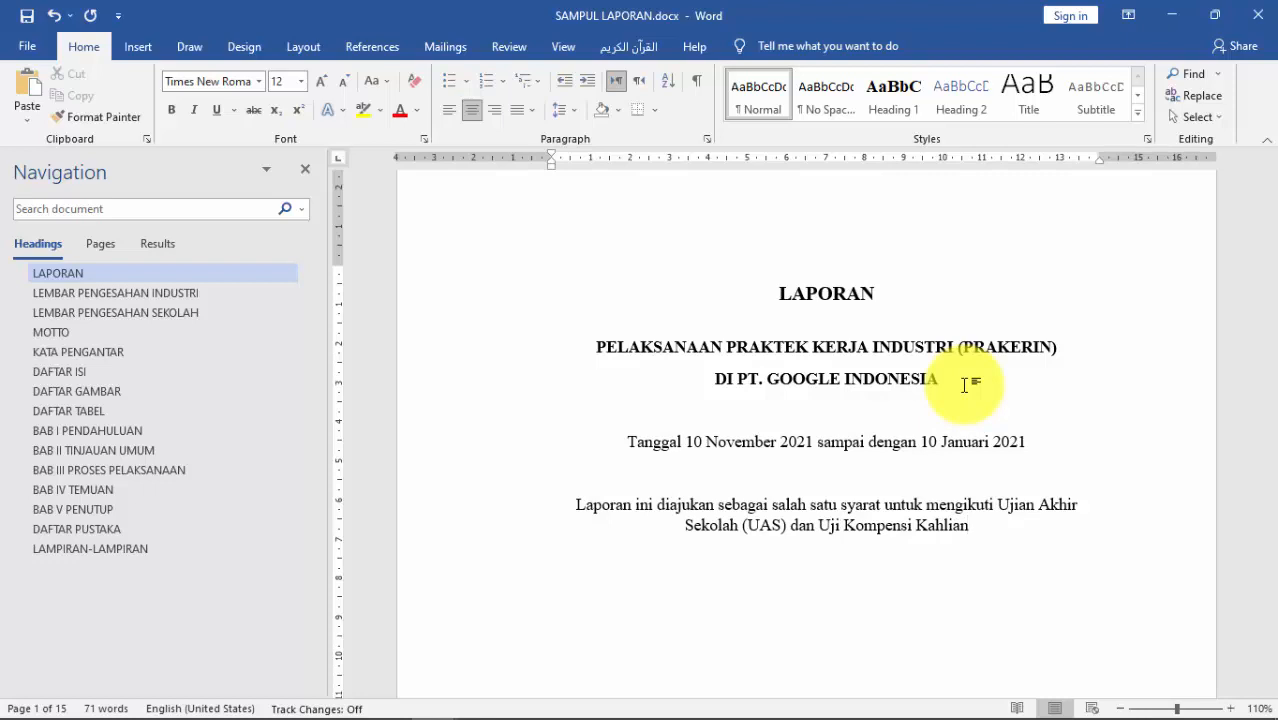
text( ()
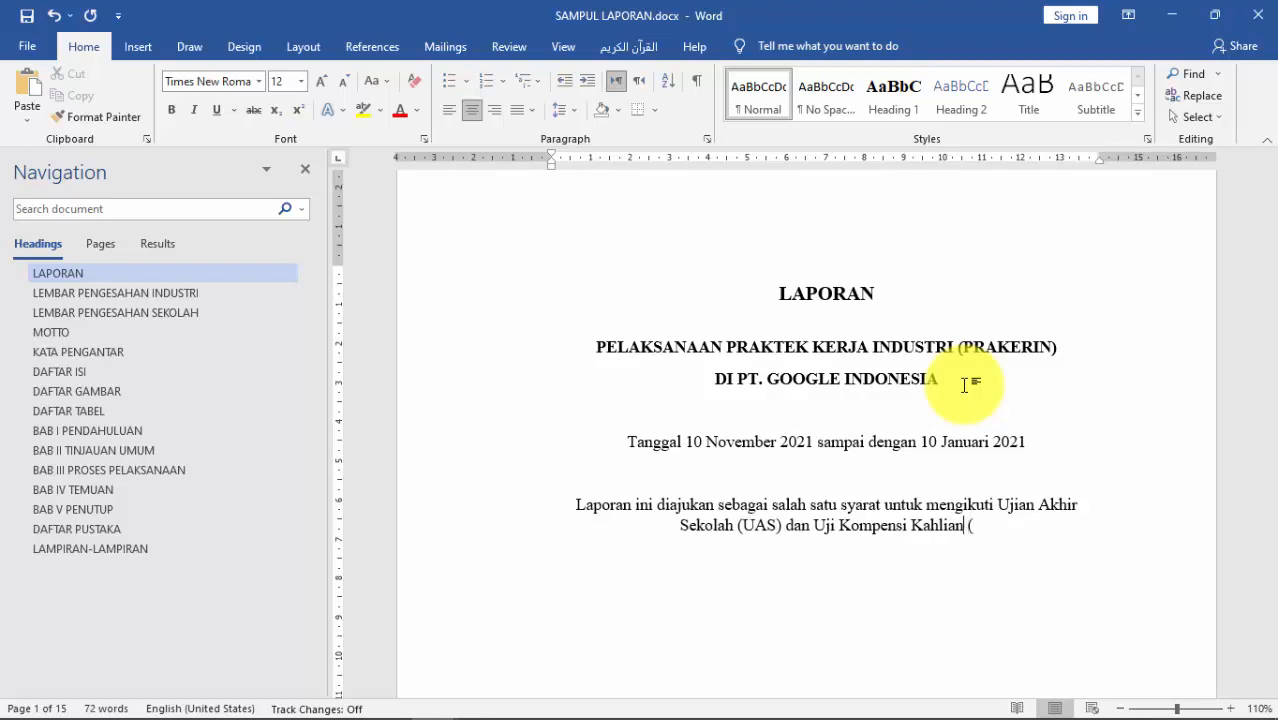
text(e)
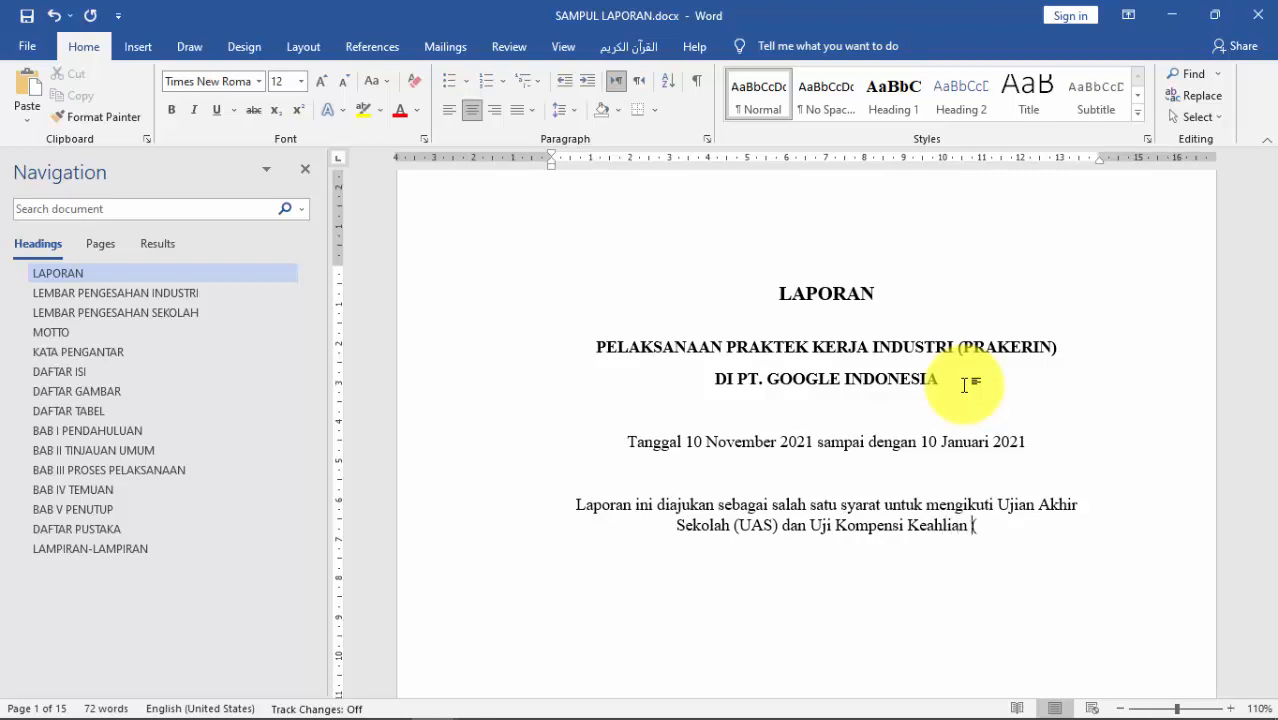
text(UNS)
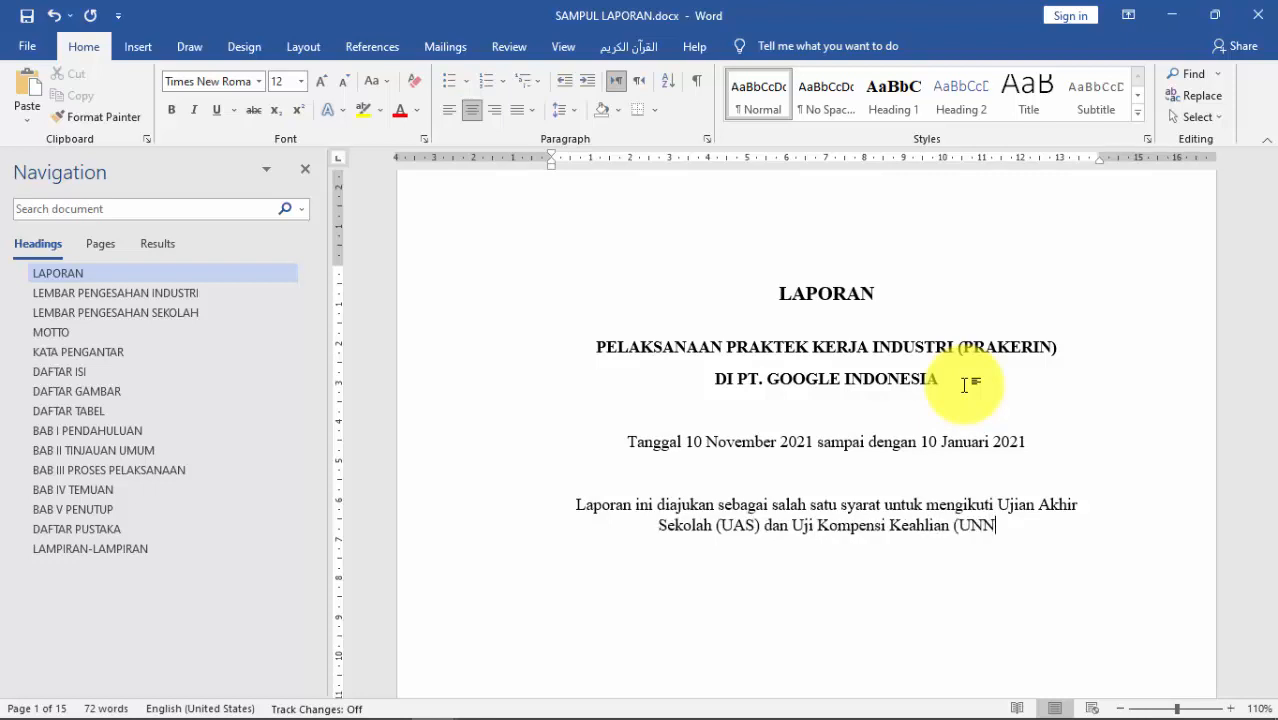
key(BackSpace)
key(BackSpace)
text(KK))
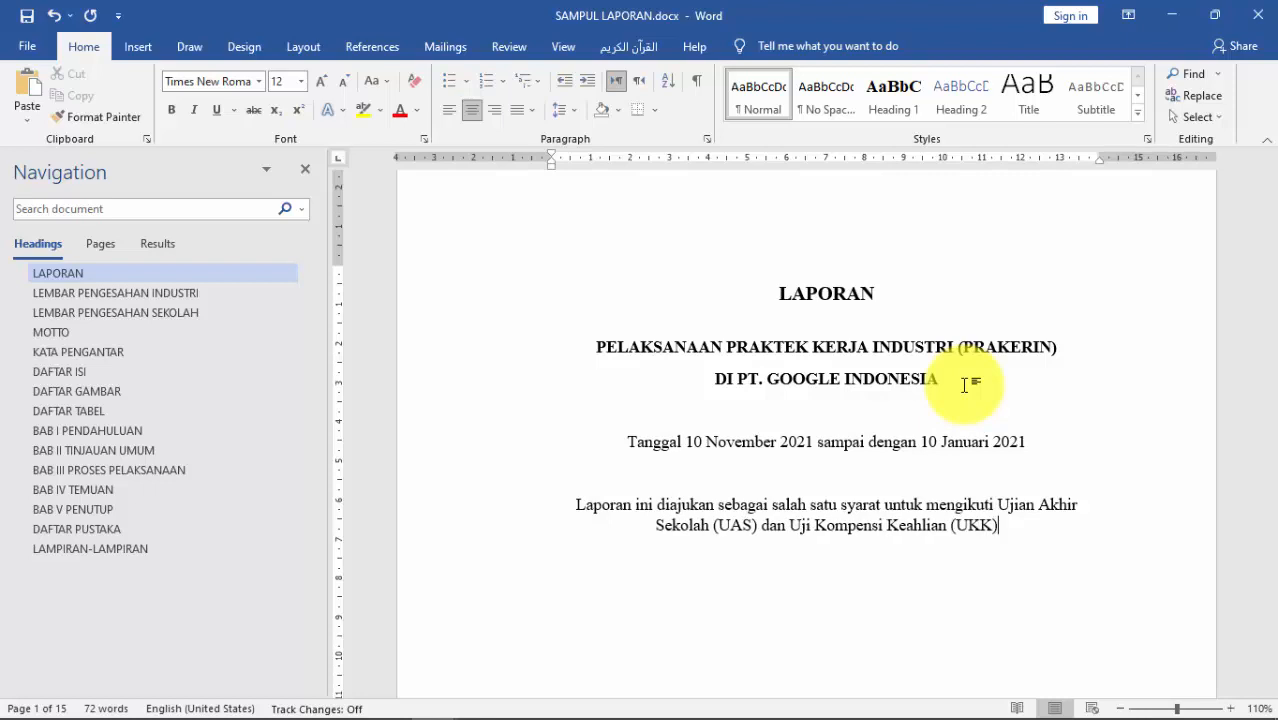
Step: Move 'Ujian Akhir' onto its own line and set the date and submission lines to 1.5 spacing
click(1002, 504)
key(Return)
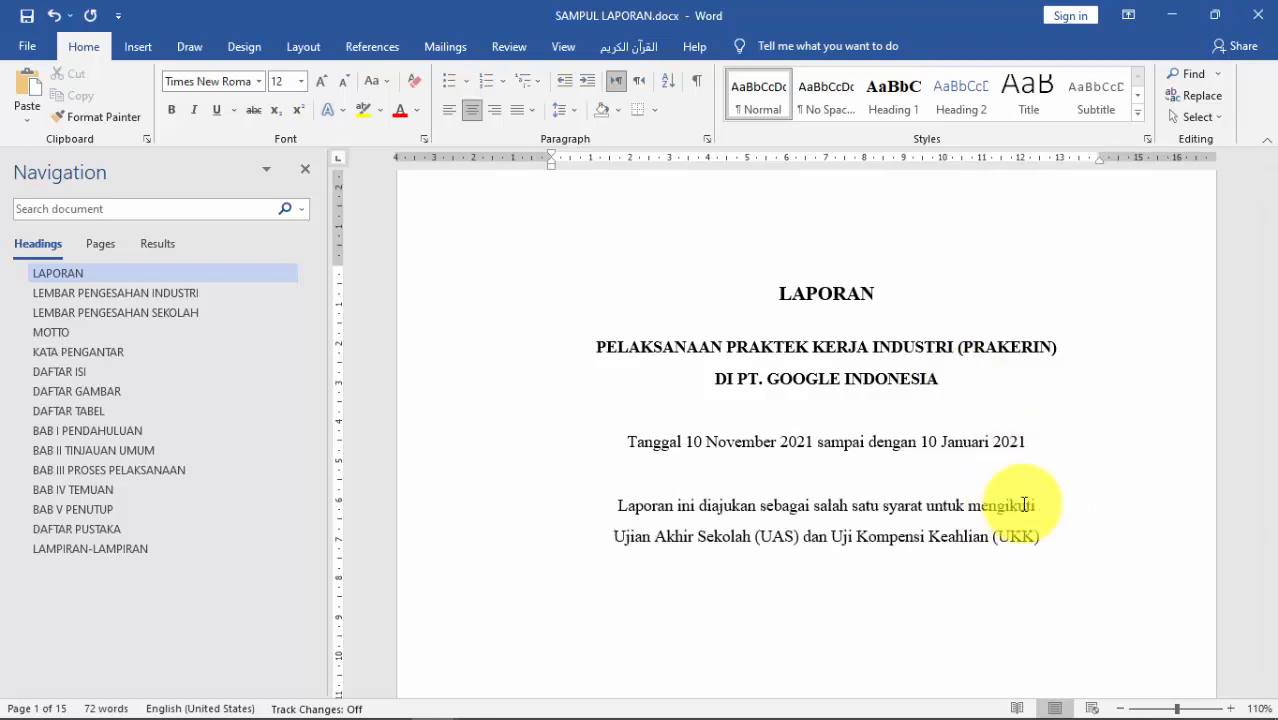
drag(1072, 548, 664, 413)
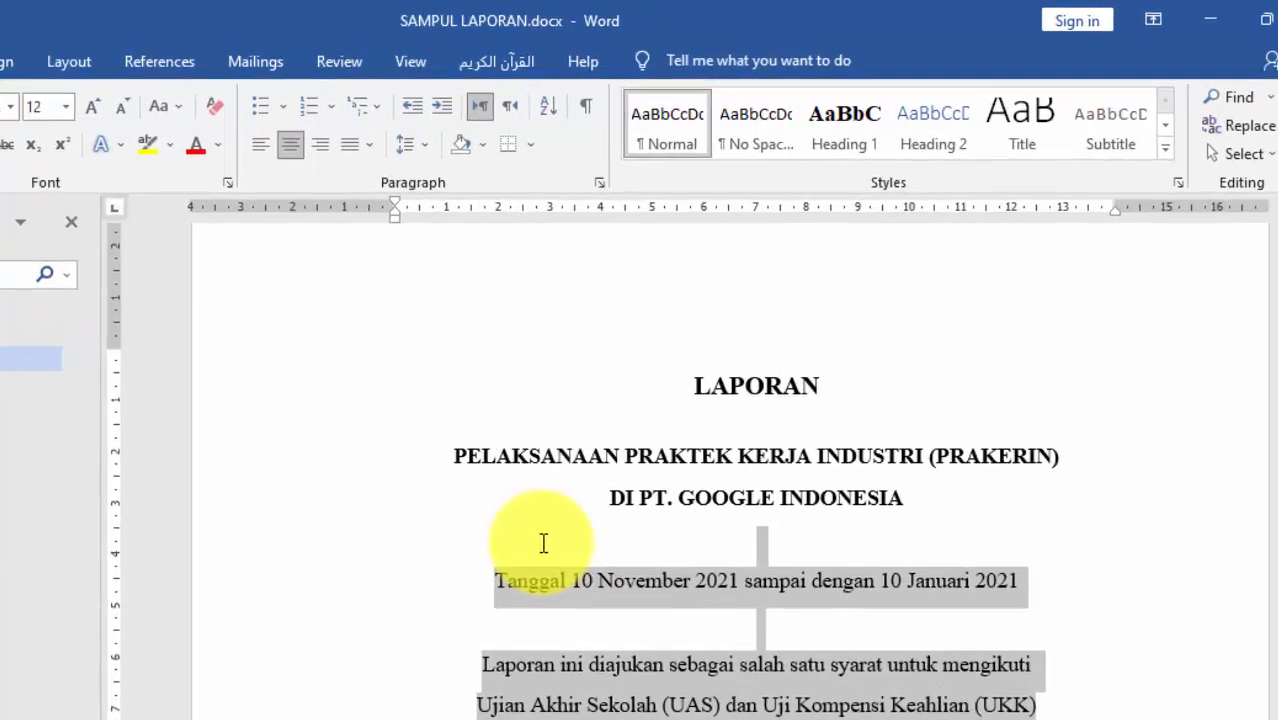
drag(543, 543, 534, 544)
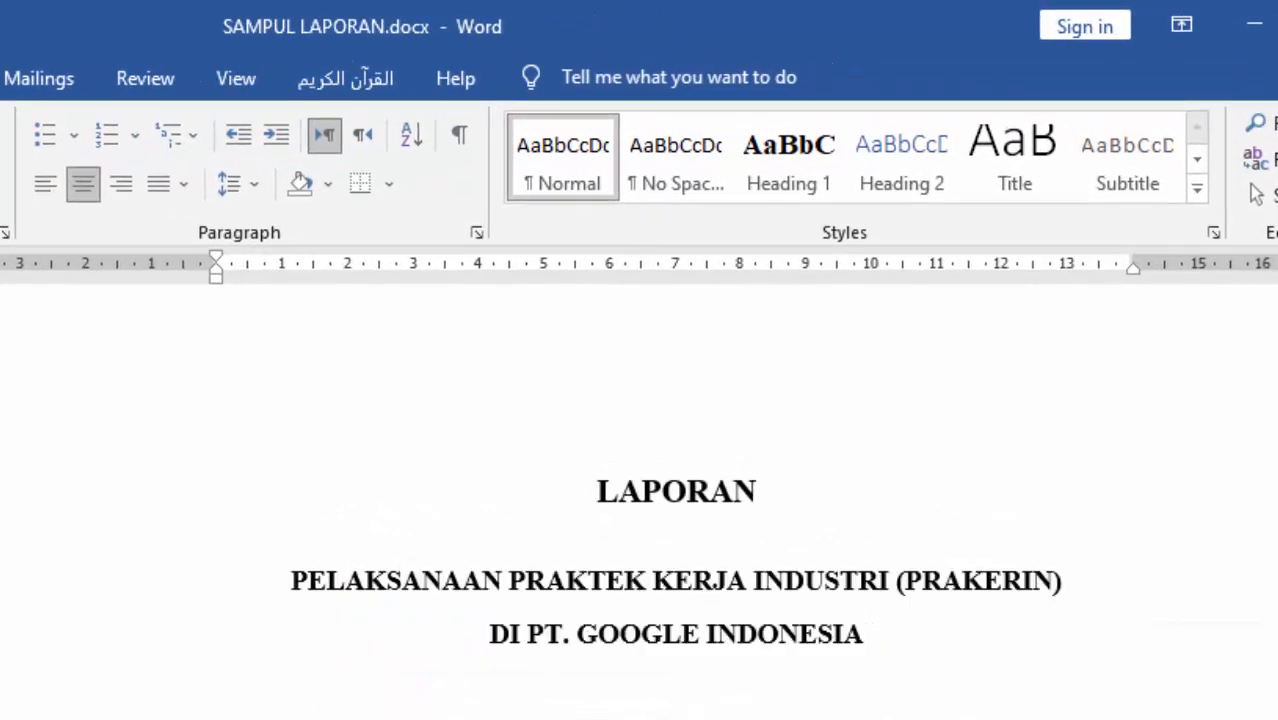
drag(1095, 671, 536, 595)
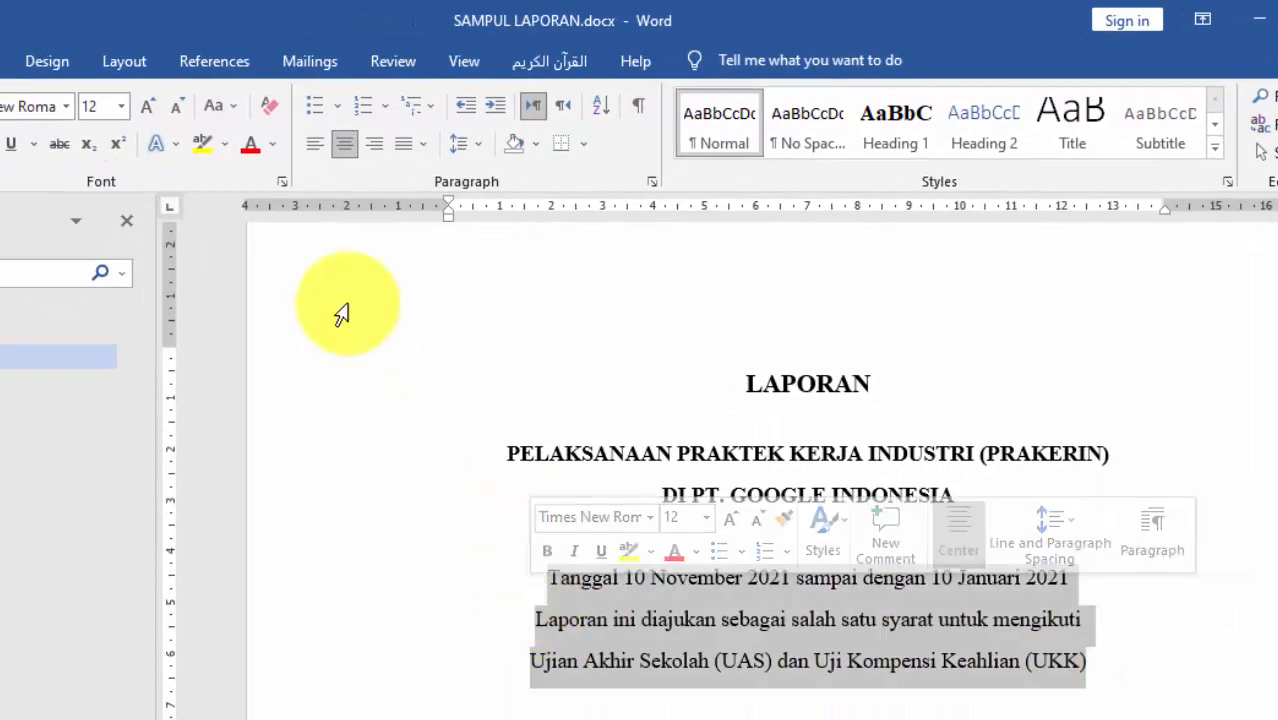
click(476, 146)
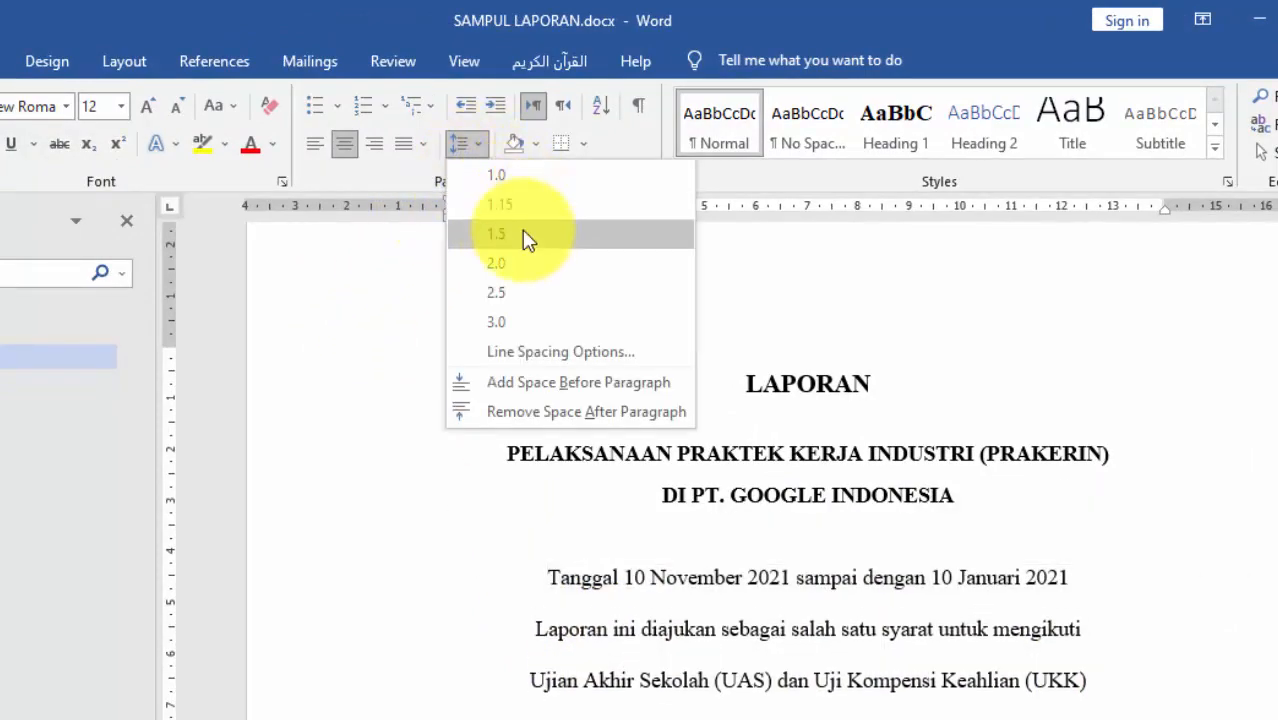
click(505, 233)
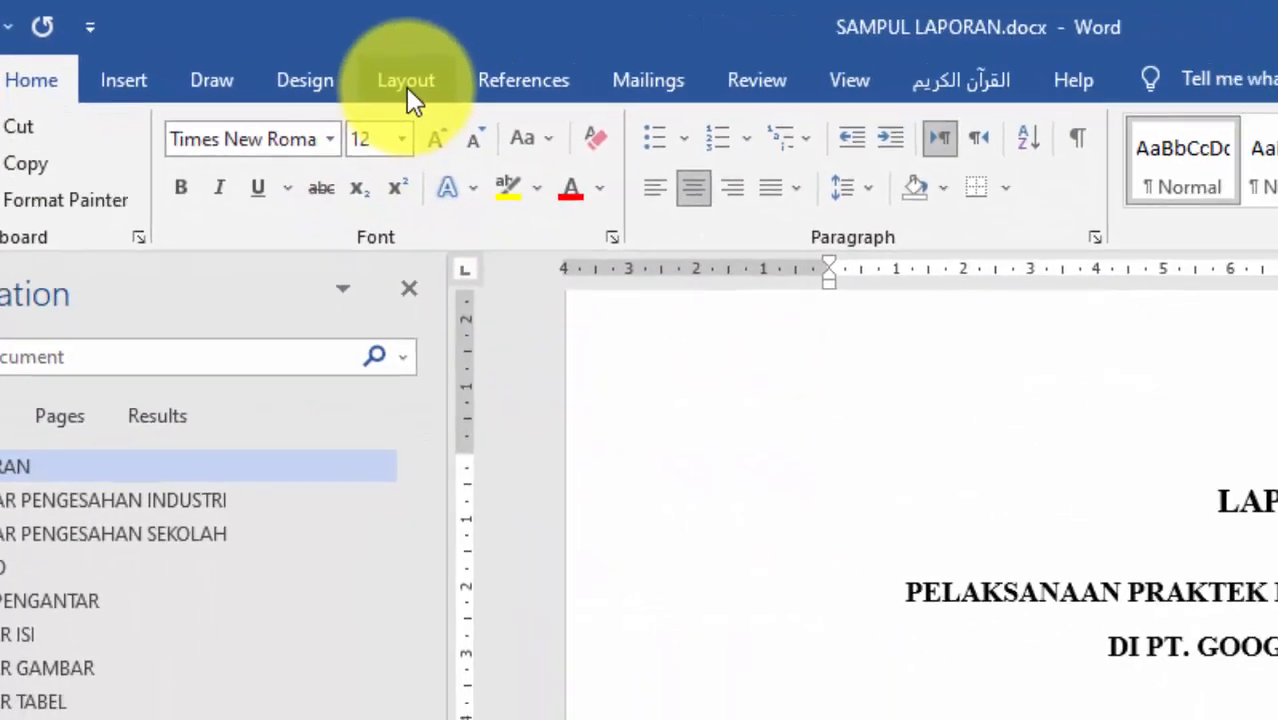
Step: On the Layout tab, set 0 pt spacing after the selected paragraphs and the empty line above Tanggal
click(530, 113)
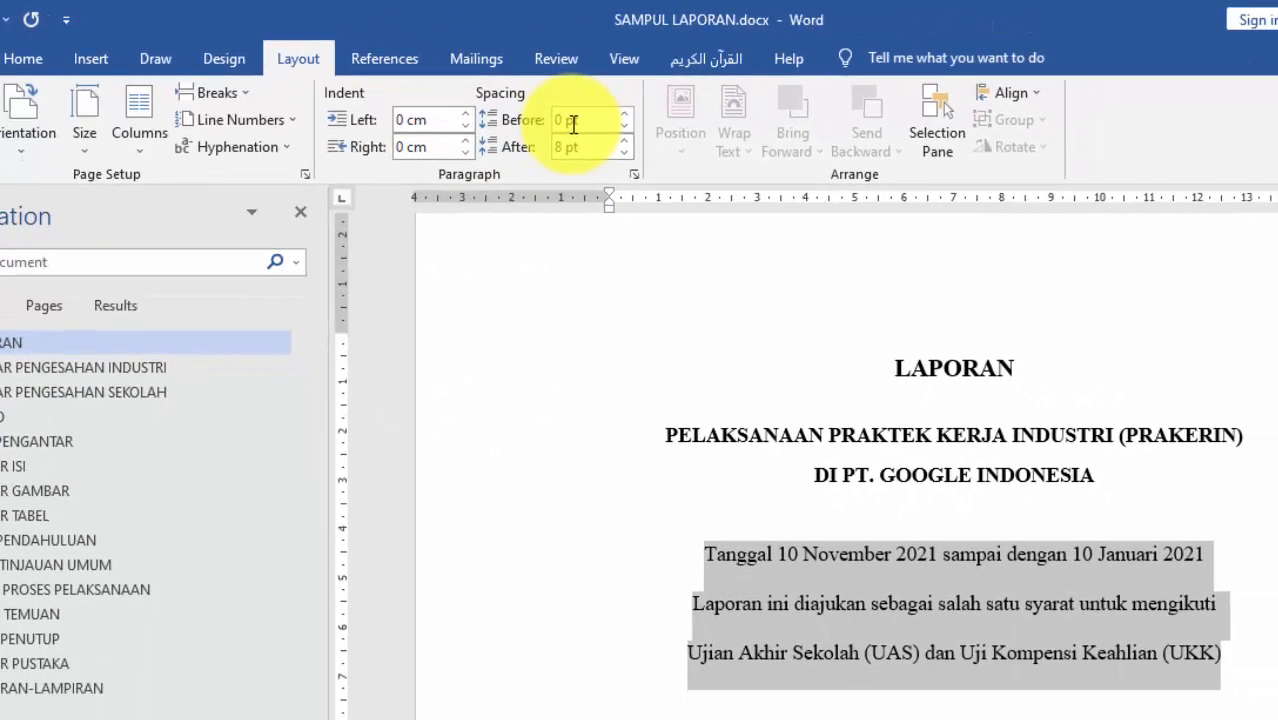
click(622, 152)
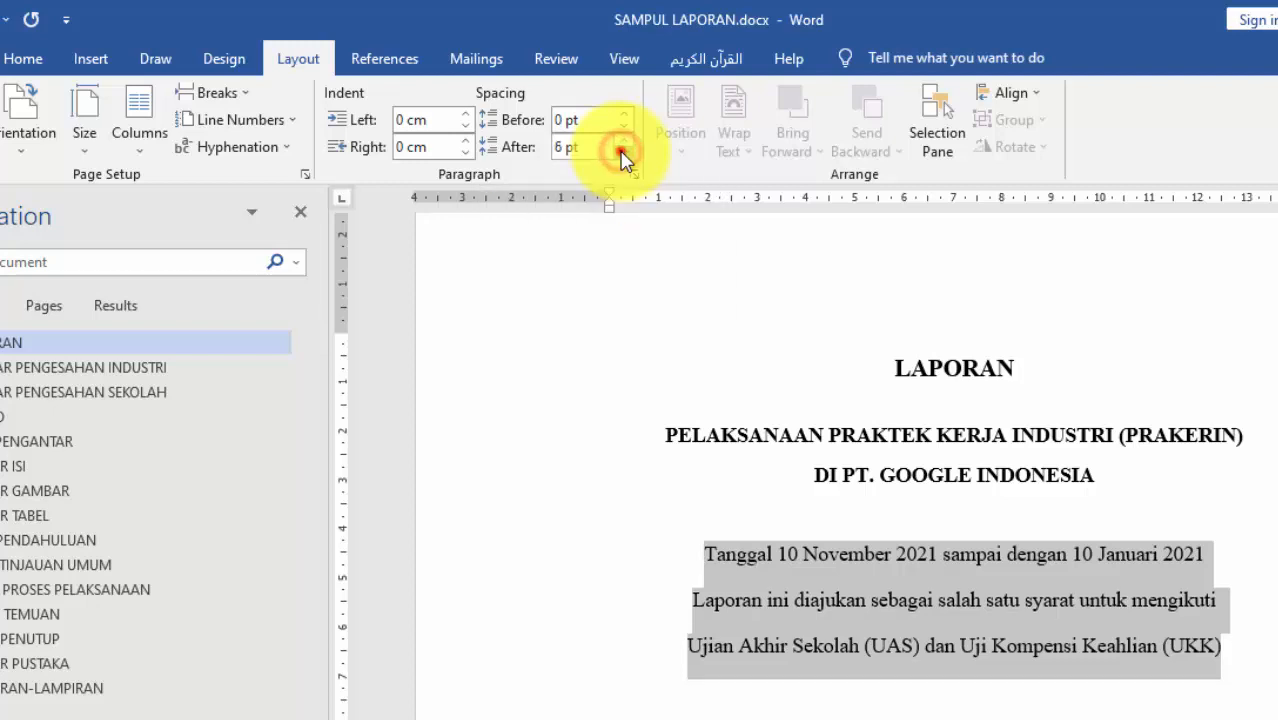
click(622, 152)
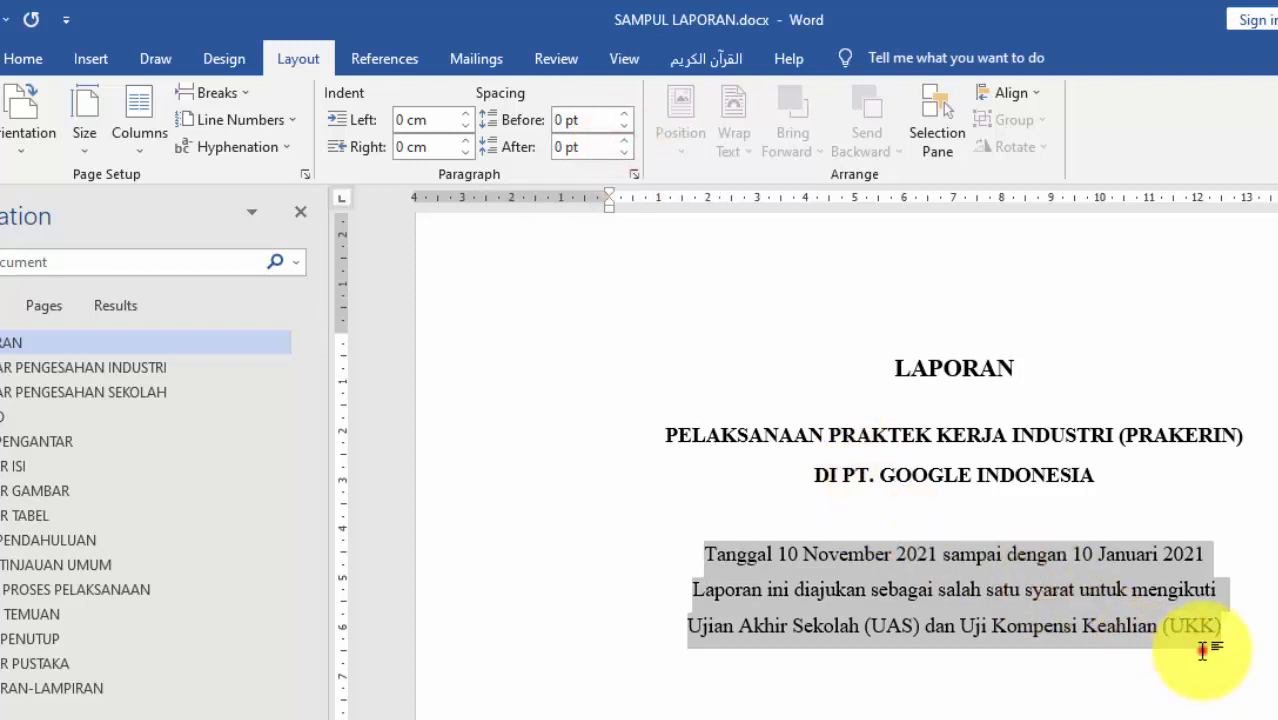
drag(1203, 650, 710, 536)
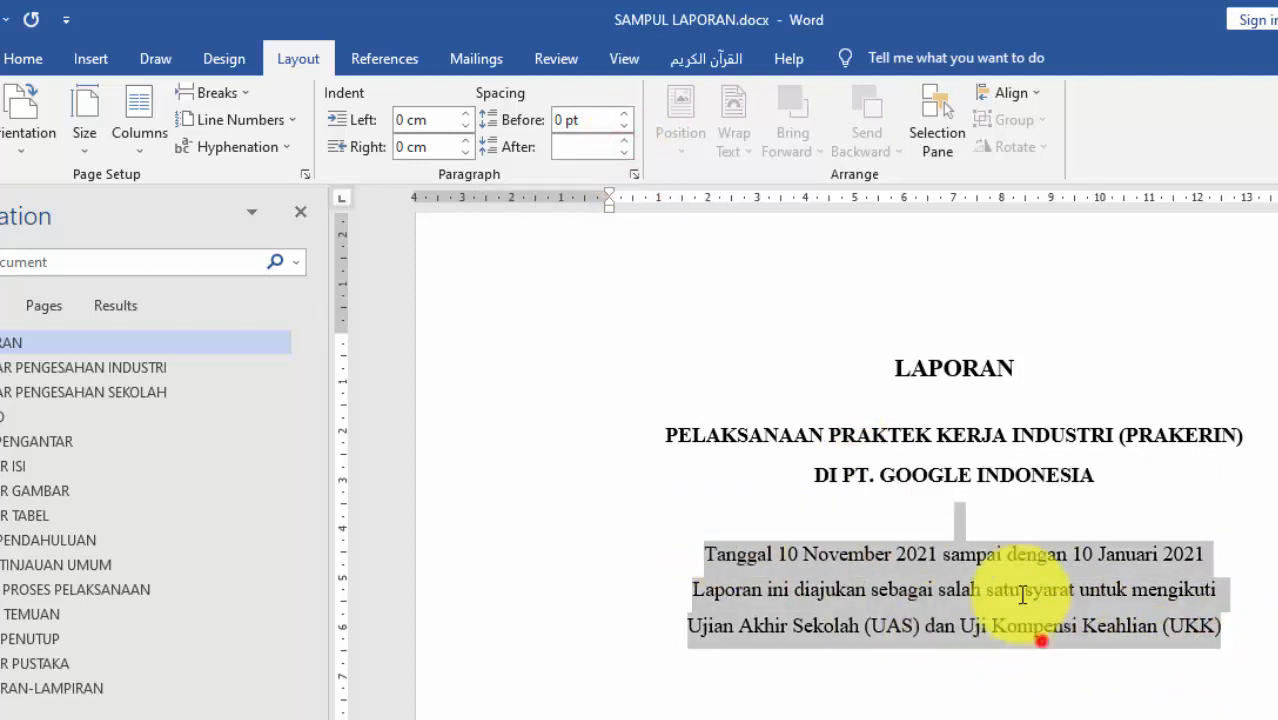
click(956, 513)
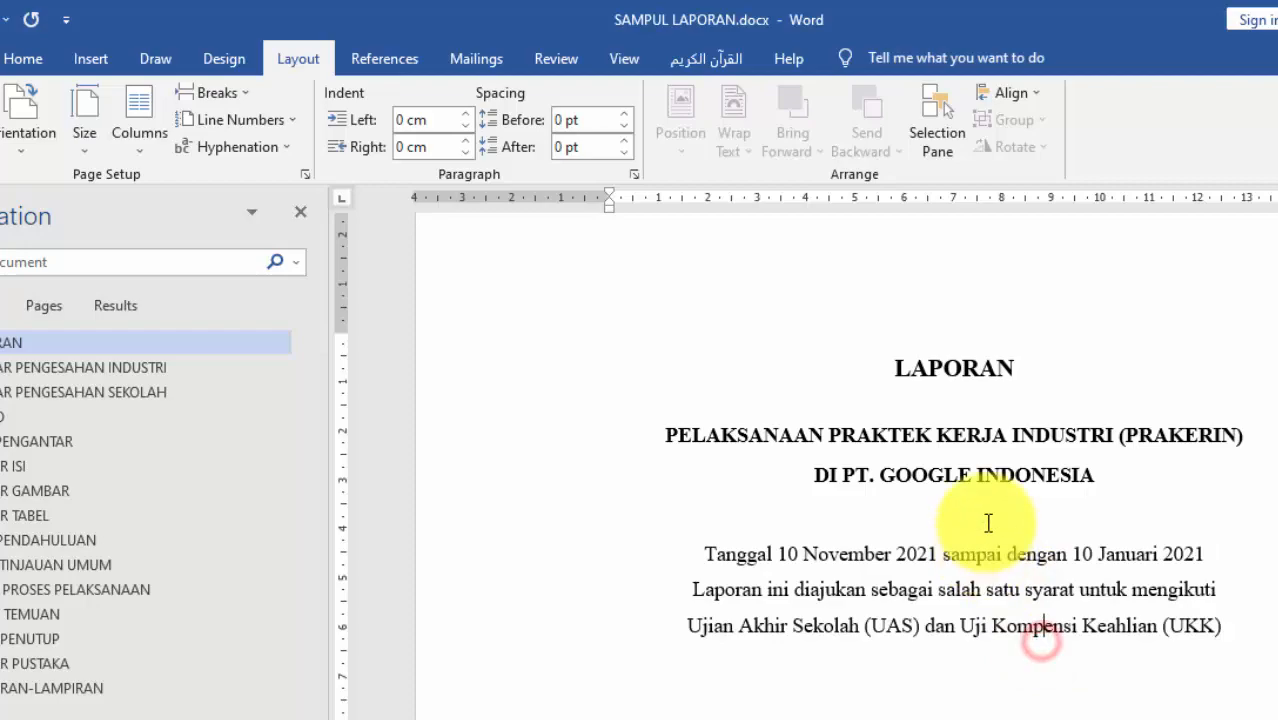
click(623, 152)
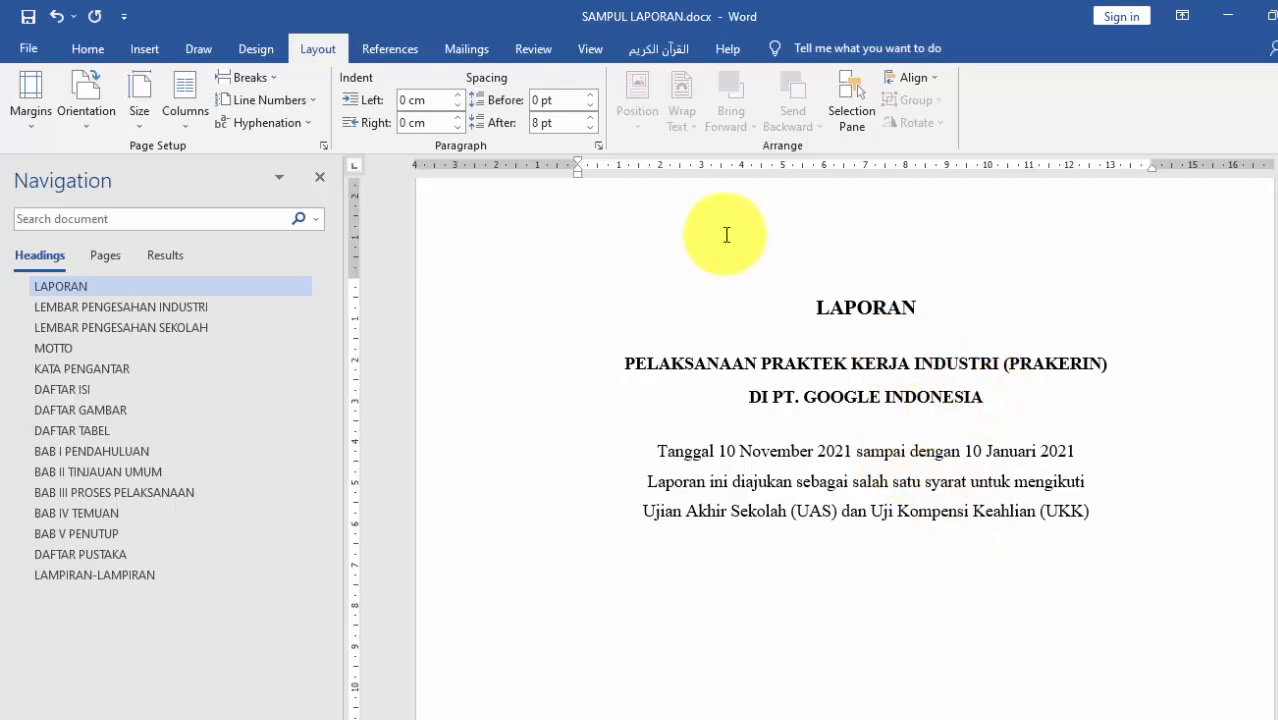
click(590, 127)
click(590, 127)
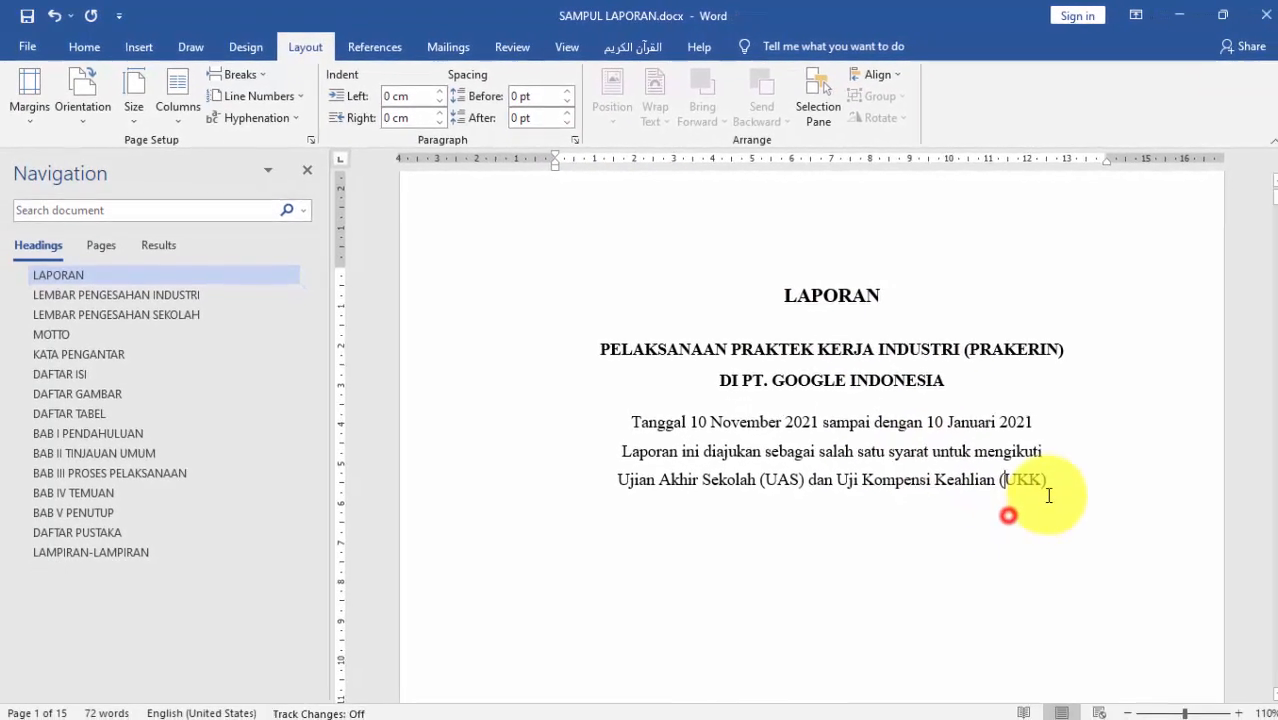
Step: Set 0 pt after LAPORAN, then 0 pt before and after for all cover text through (UKK)
click(900, 303)
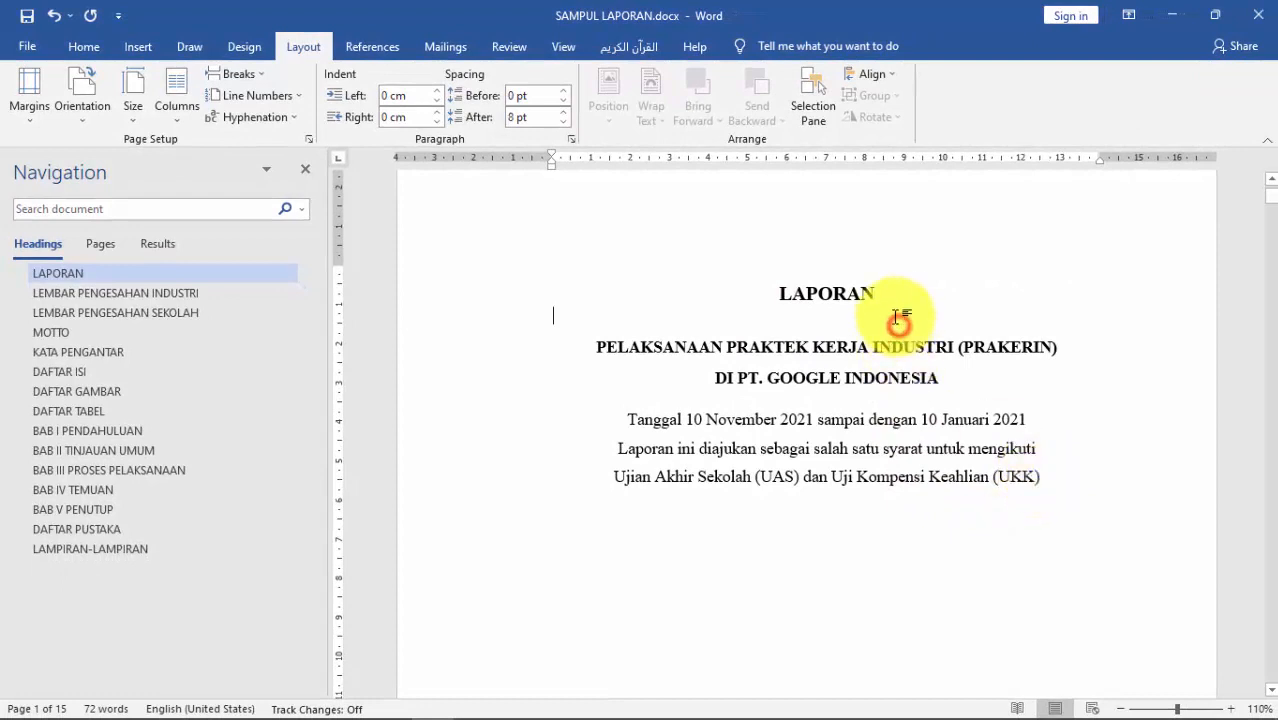
click(563, 122)
click(563, 122)
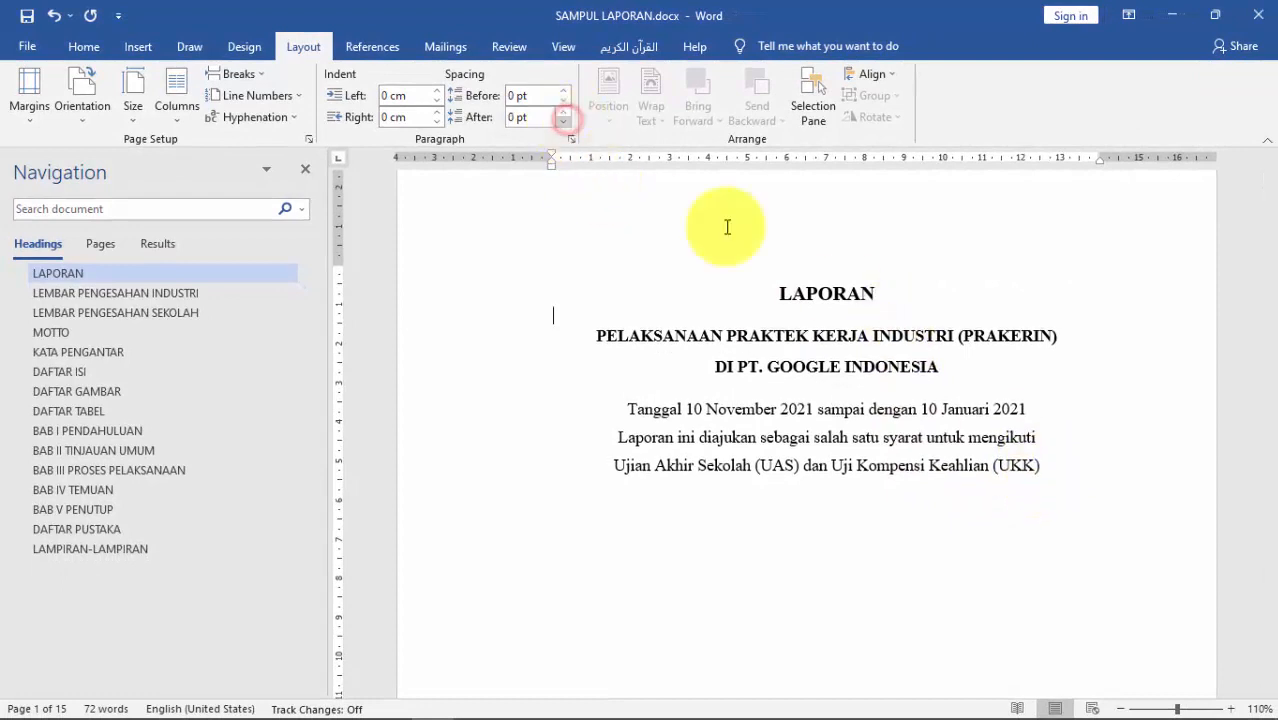
drag(1055, 492, 736, 288)
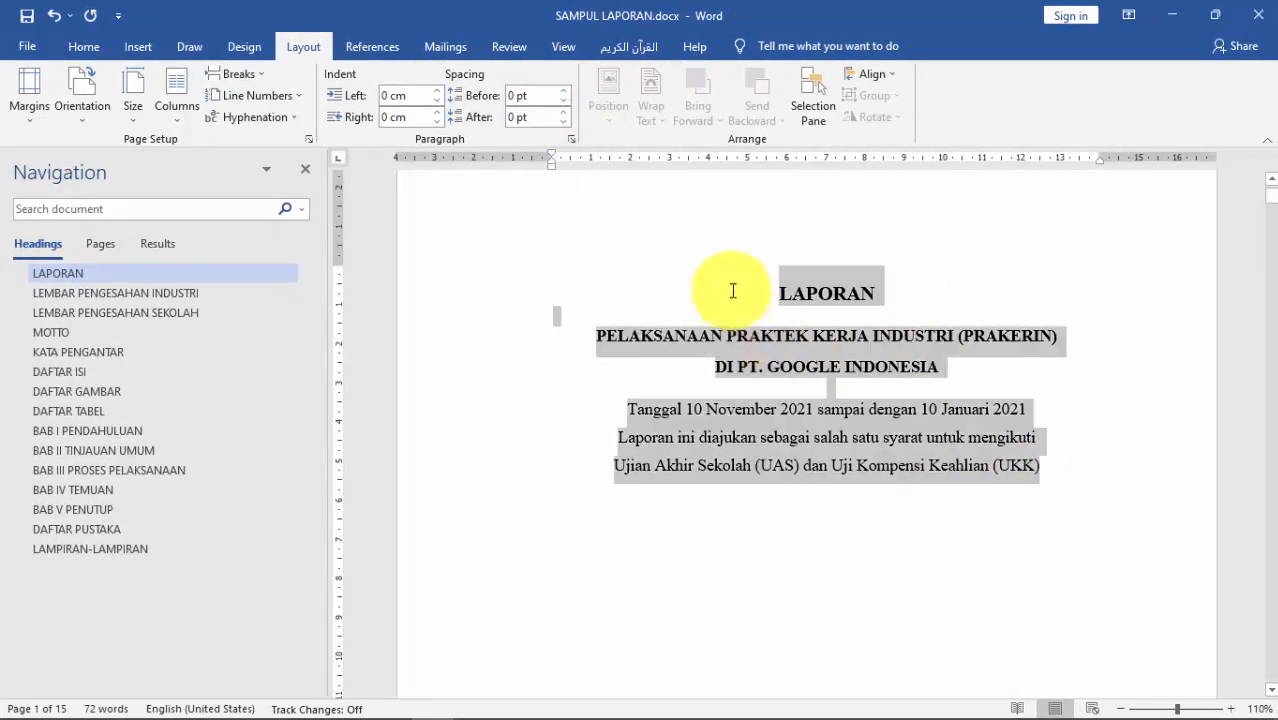
click(563, 122)
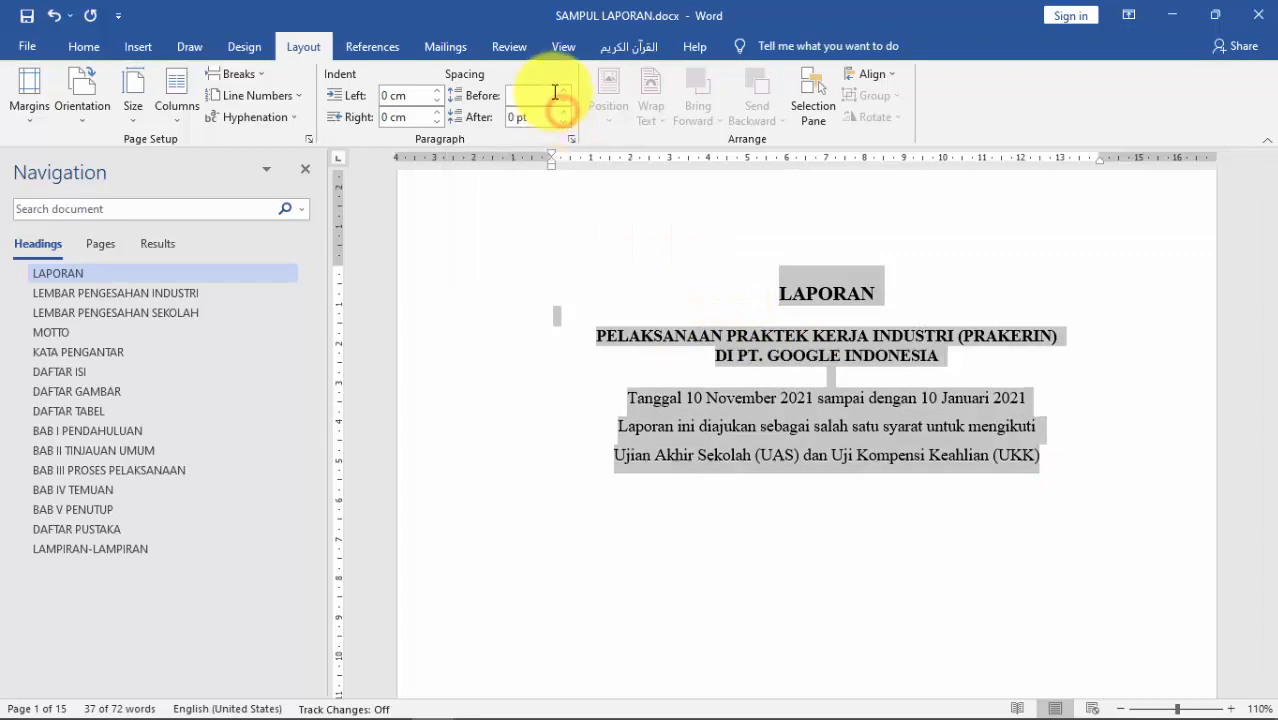
click(563, 99)
click(915, 425)
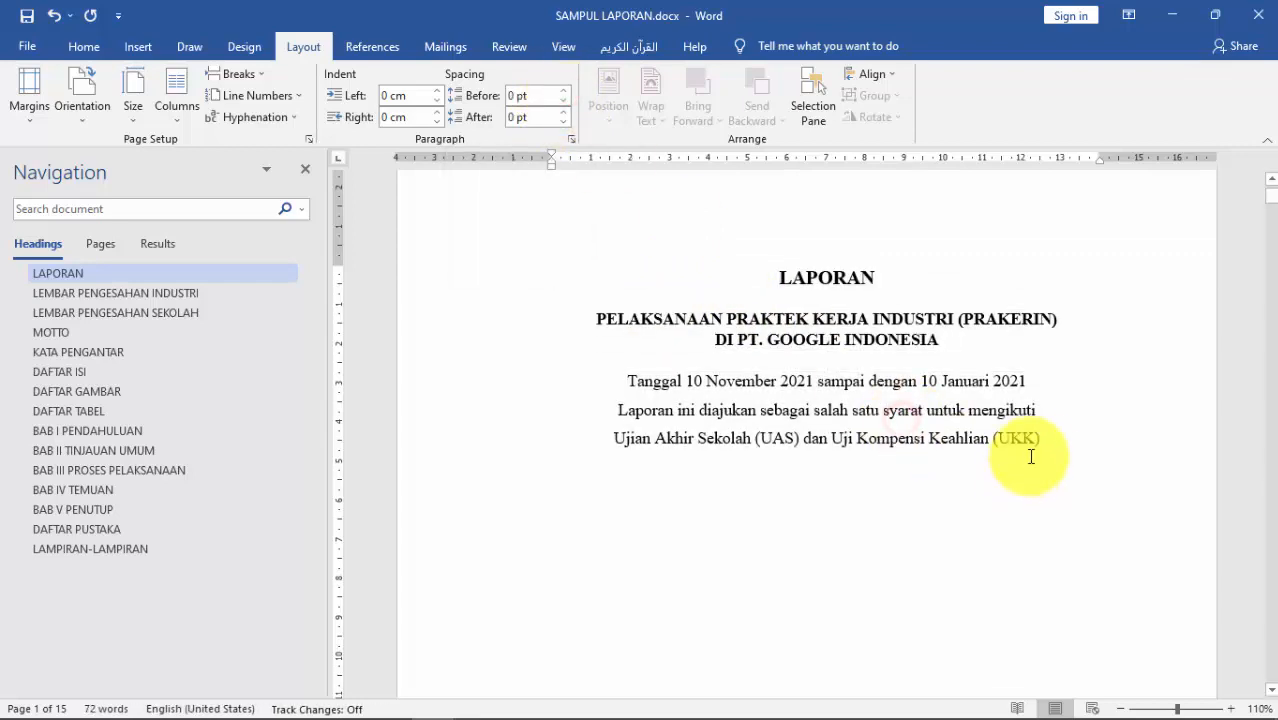
click(1043, 448)
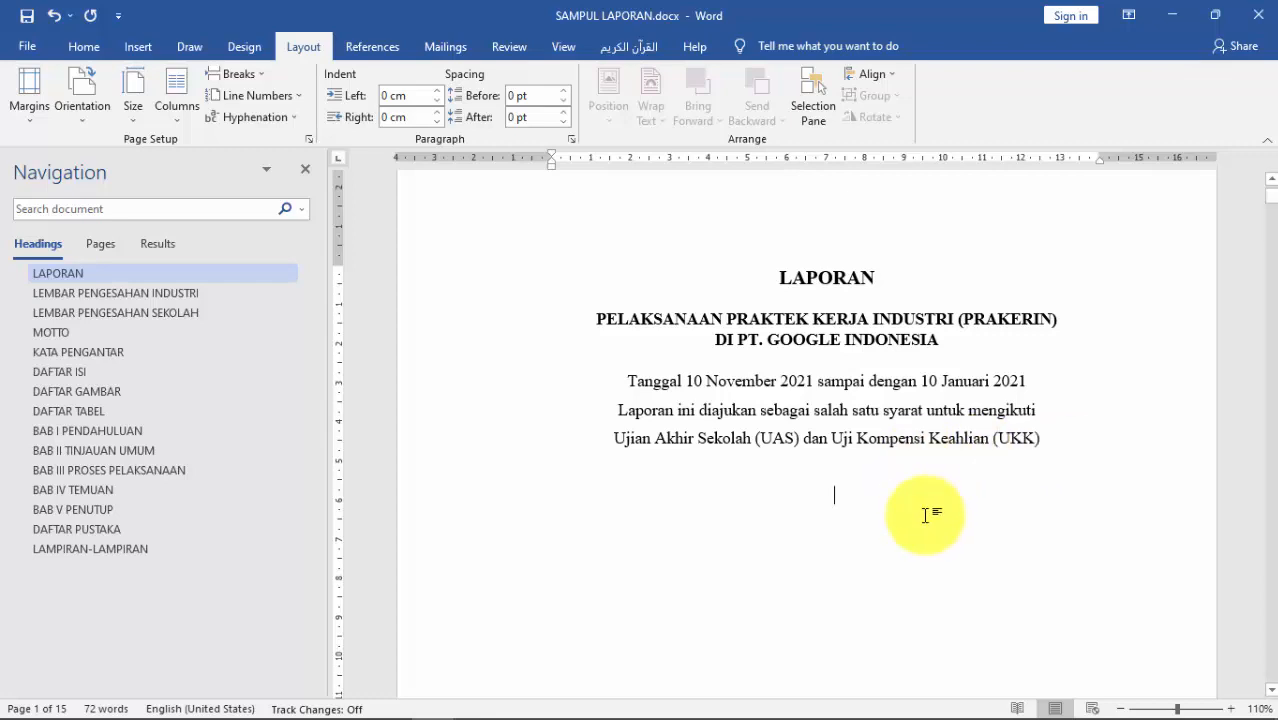
ctrl+scroll(849, 506, up, 2)
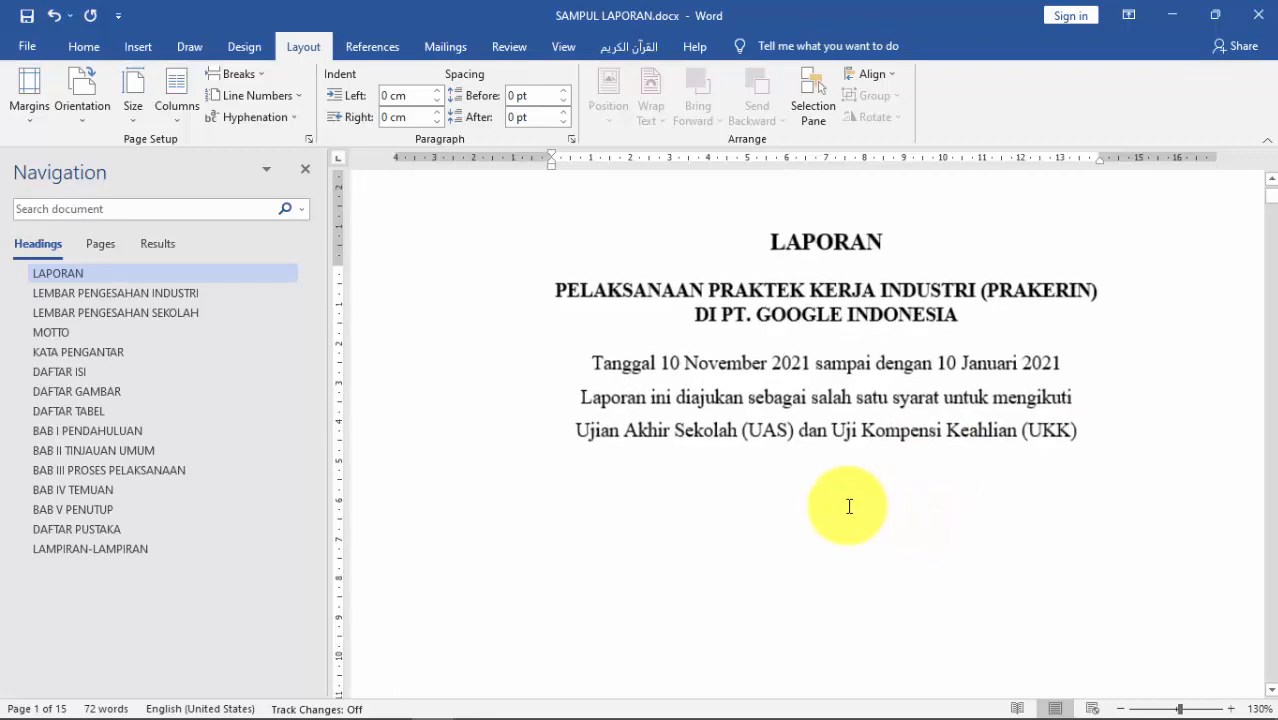
ctrl+scroll(849, 506, down, 4)
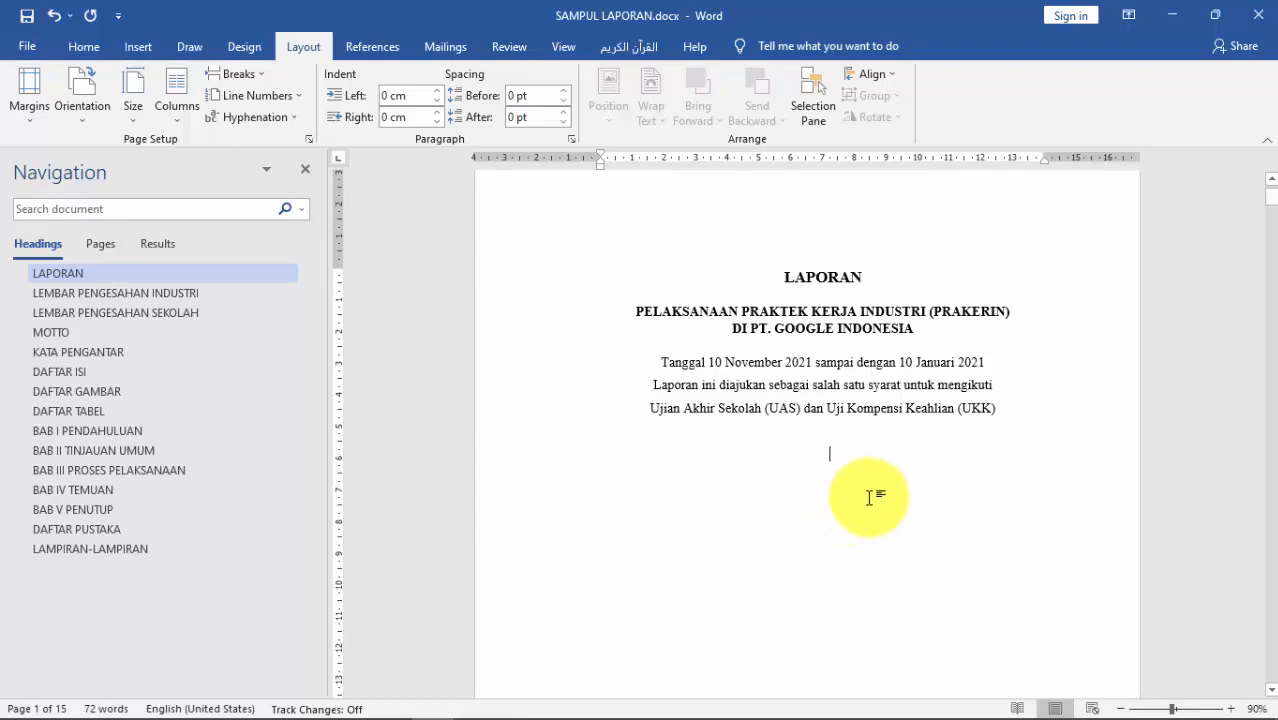
ctrl+scroll(860, 468, up, 2)
ctrl+scroll(860, 468, up, 1)
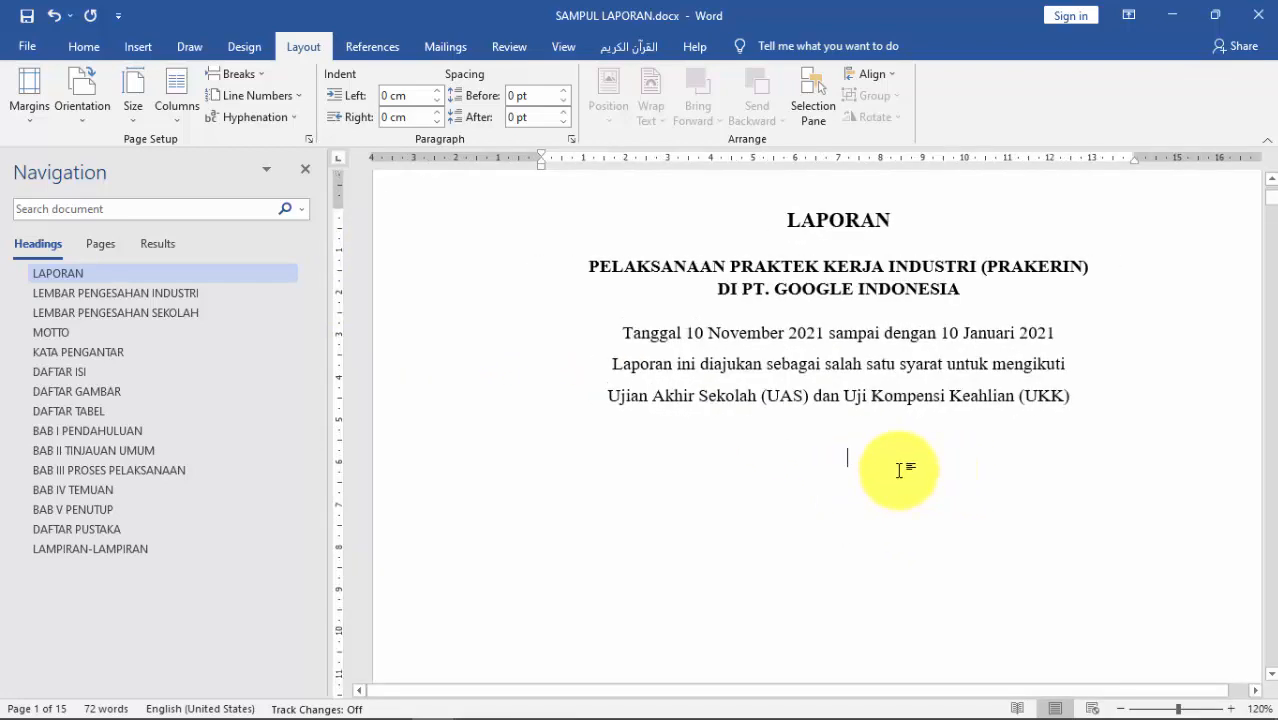
ctrl+scroll(898, 470, down, 2)
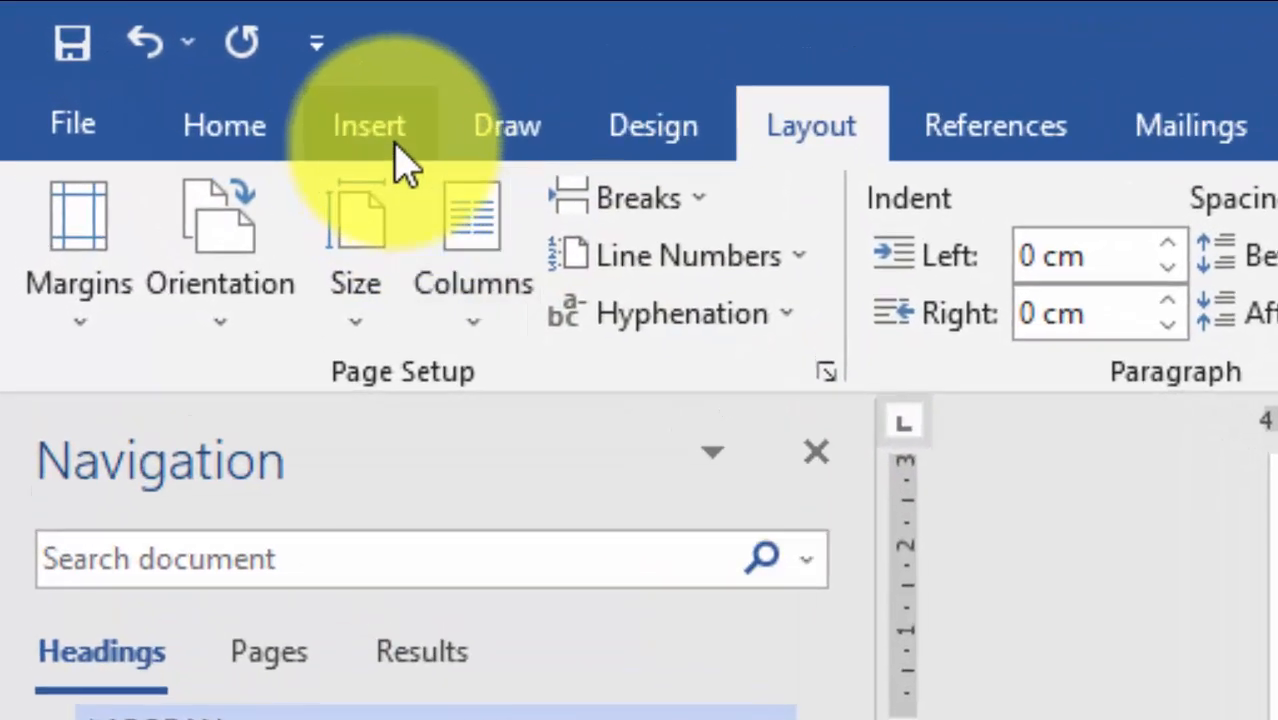
Step: Use Insert > Pictures > This Device and browse the Documents folder to its image files
click(388, 145)
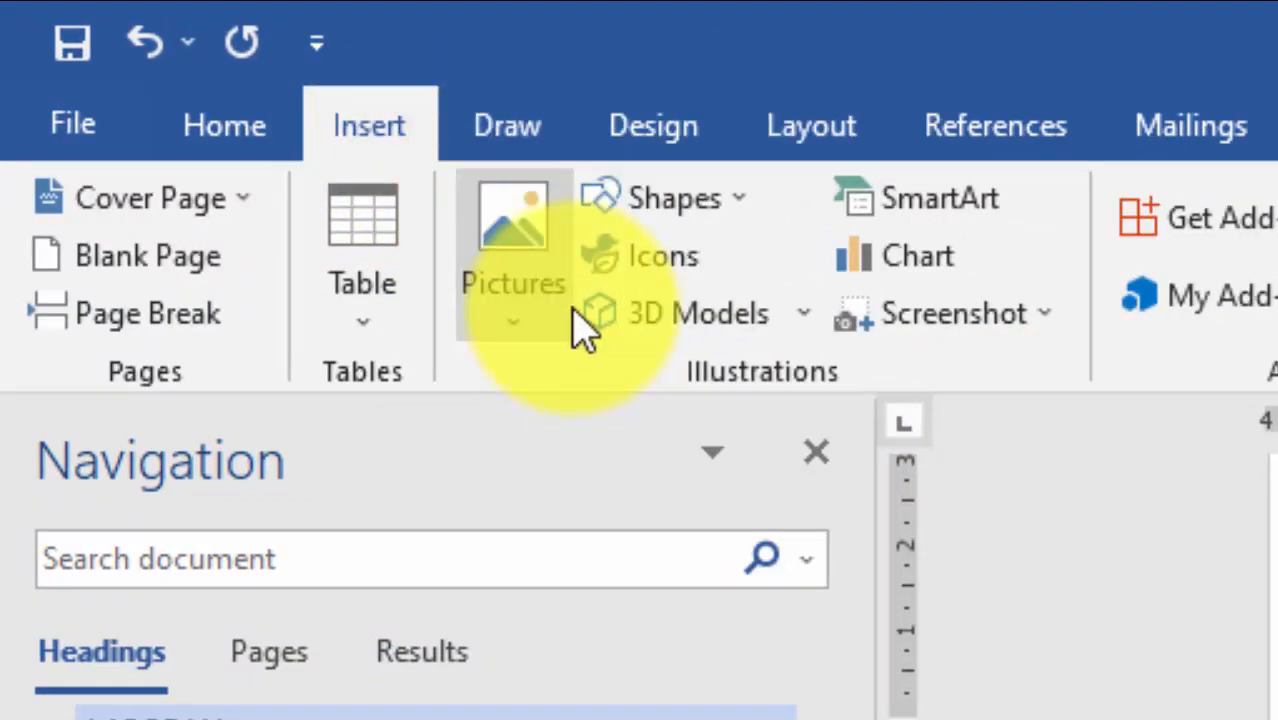
click(538, 318)
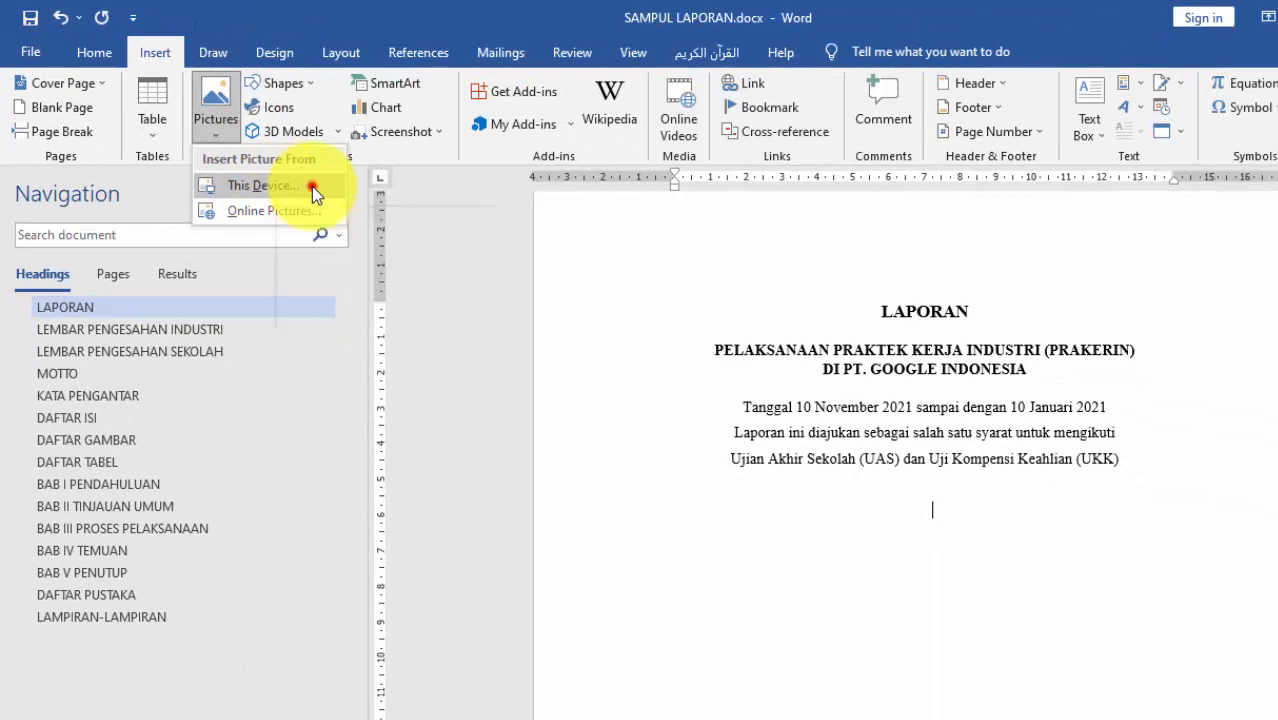
click(312, 187)
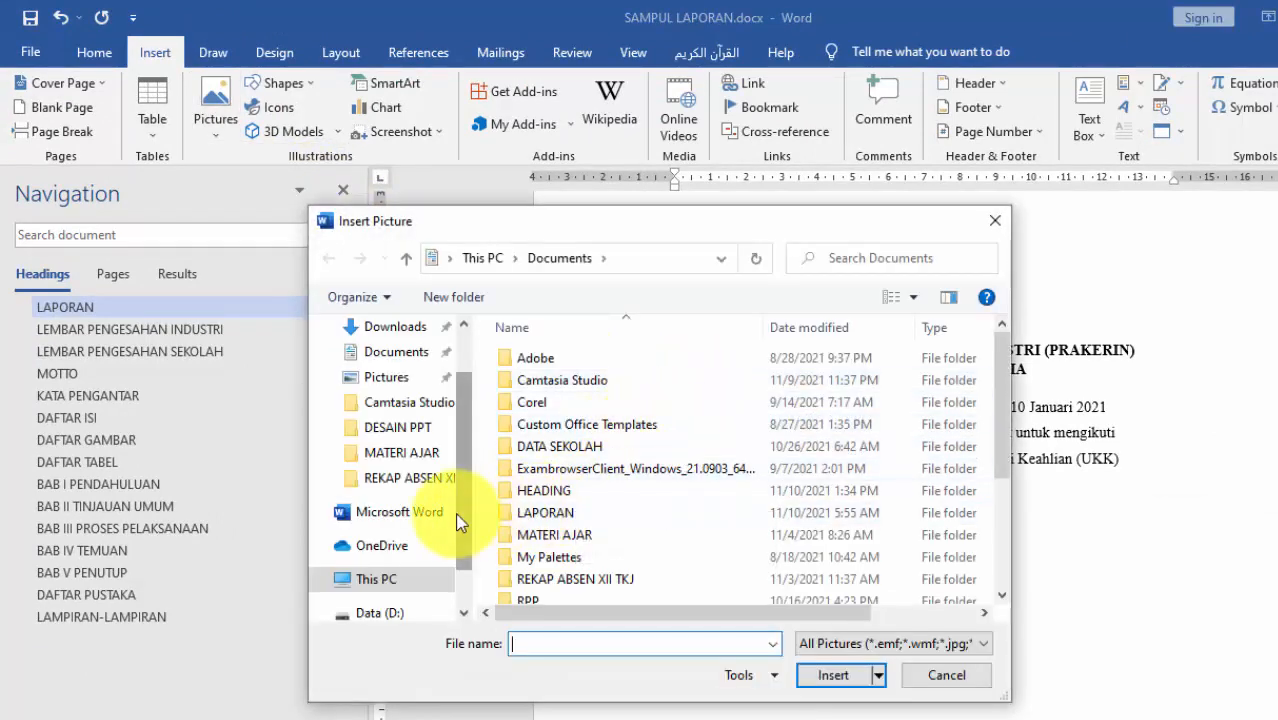
drag(463, 517, 463, 465)
click(400, 417)
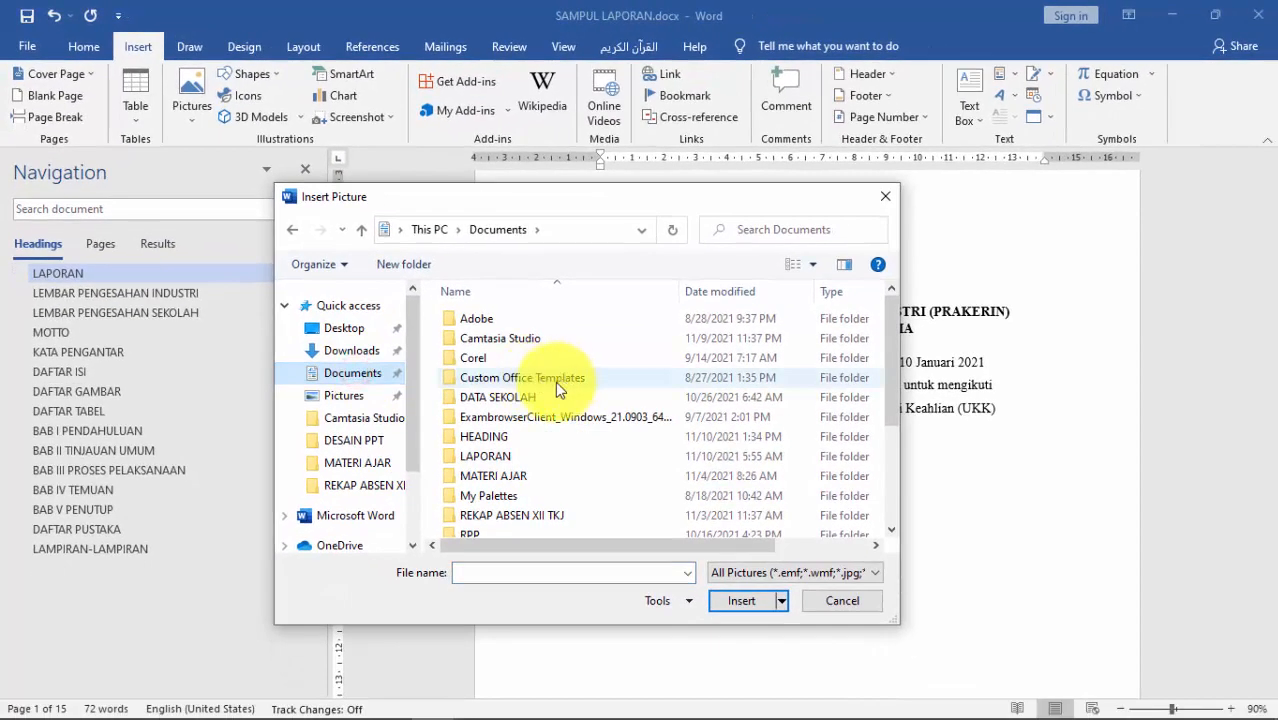
scroll(667, 446, down, 3)
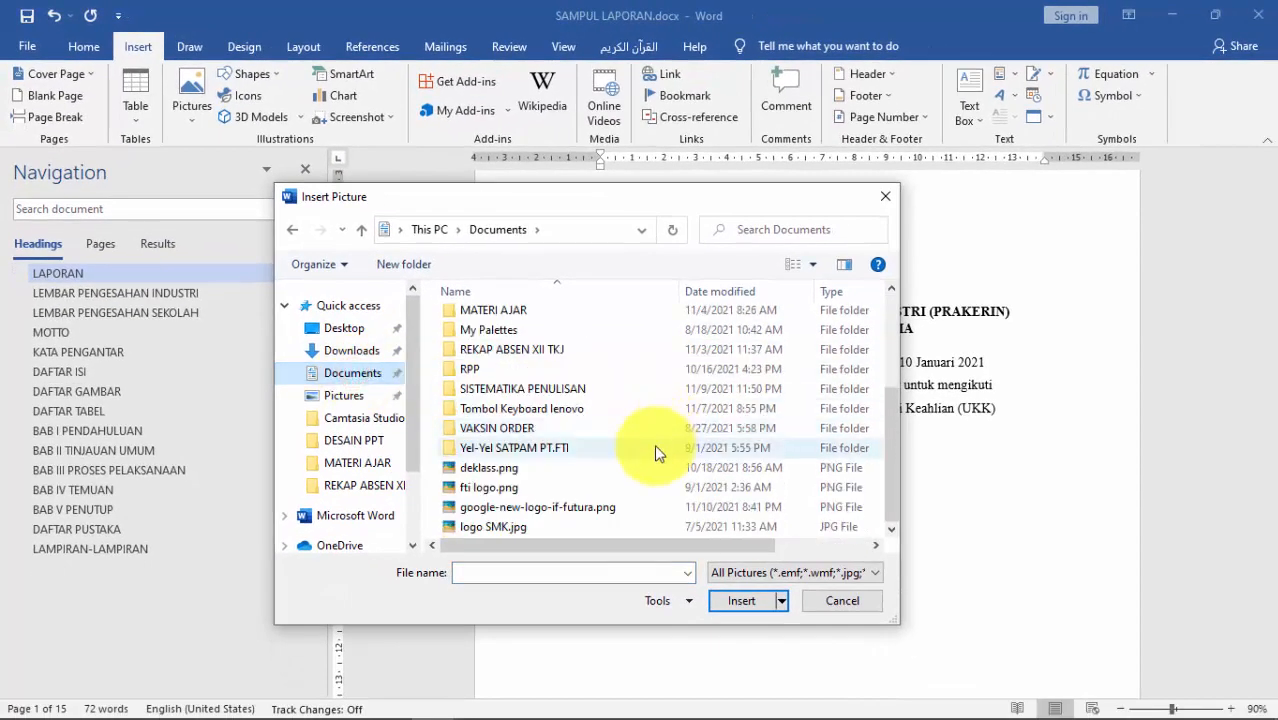
Step: Insert logo SMK.jpg and shrink it from a corner, undoing distorted edge resizes
click(503, 530)
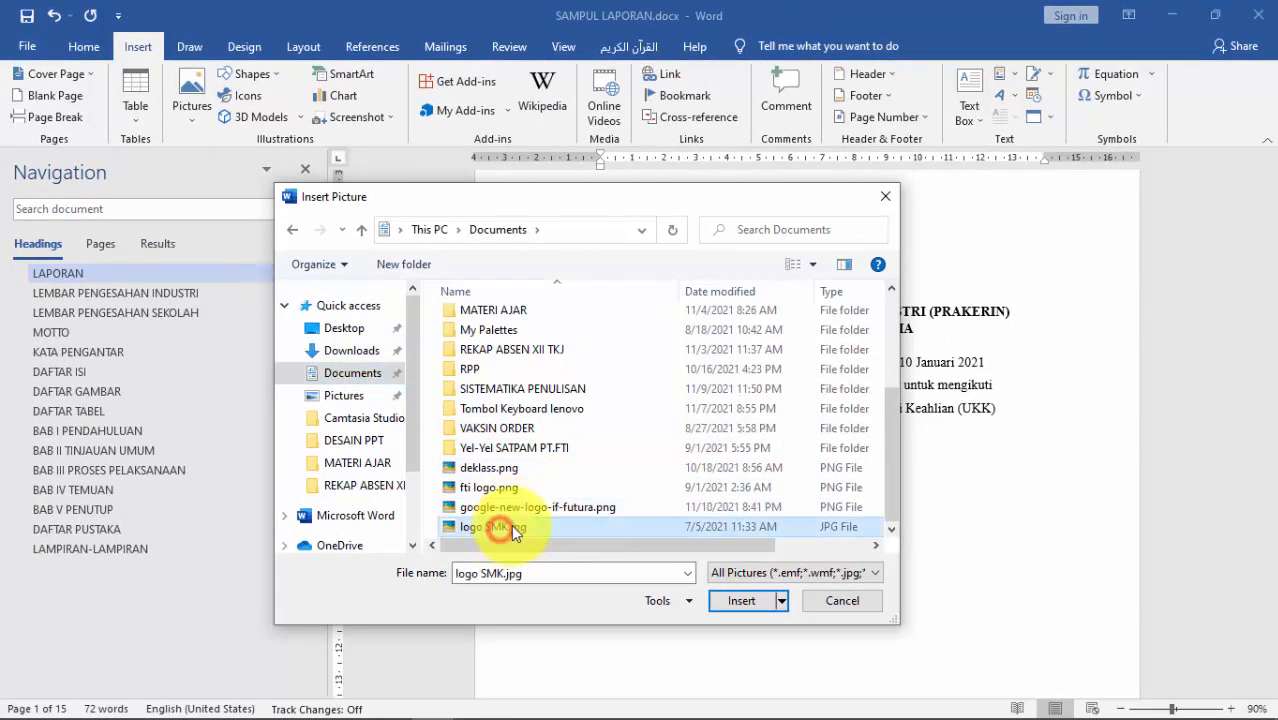
click(737, 601)
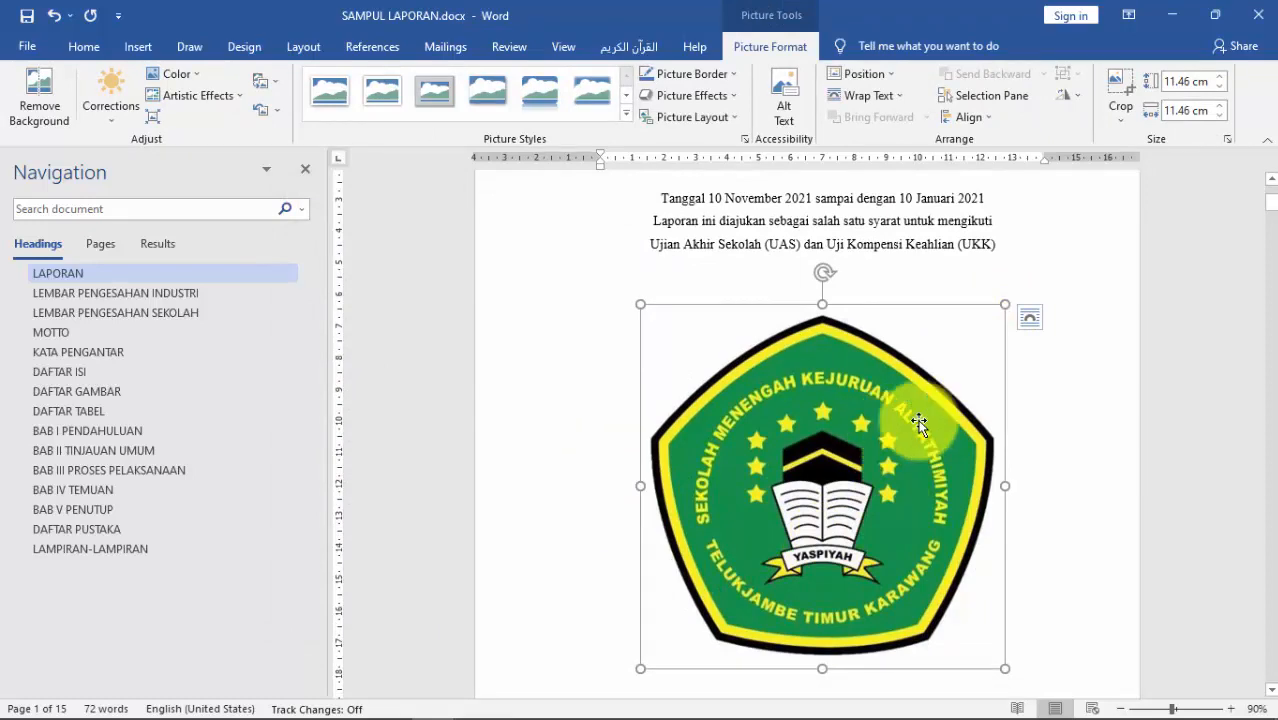
scroll(995, 430, down, 3)
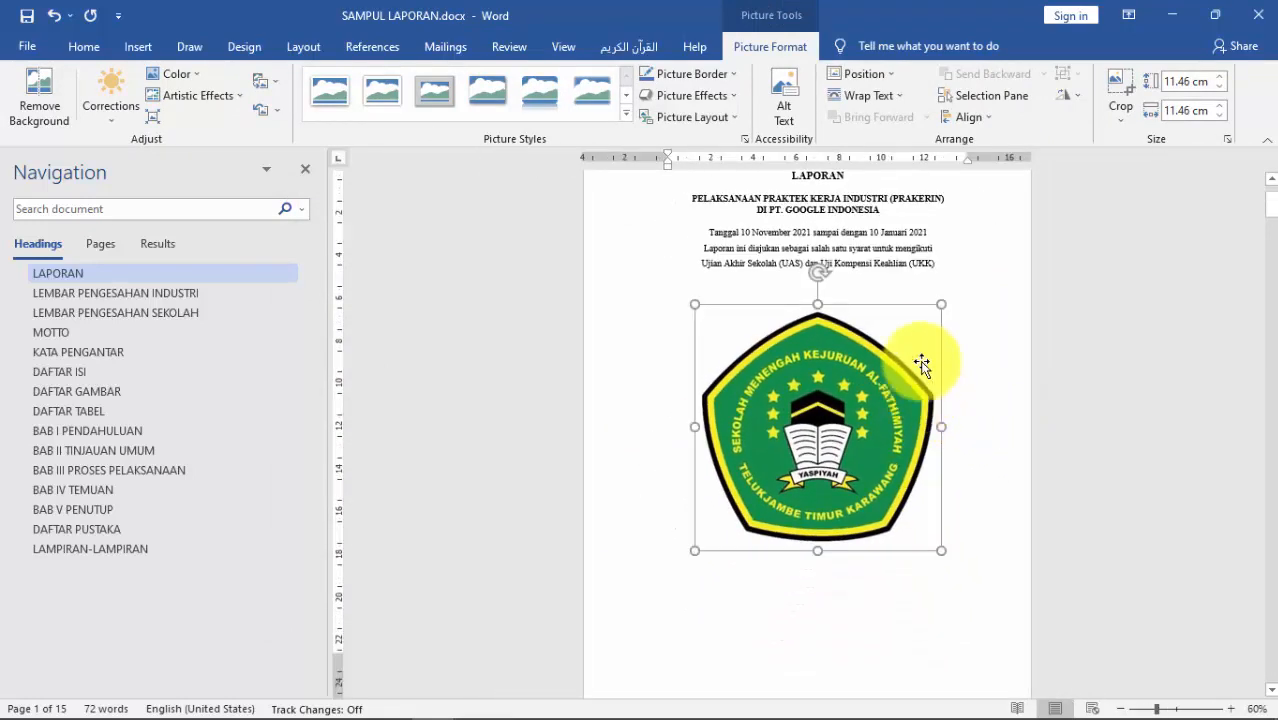
scroll(910, 350, up, 1)
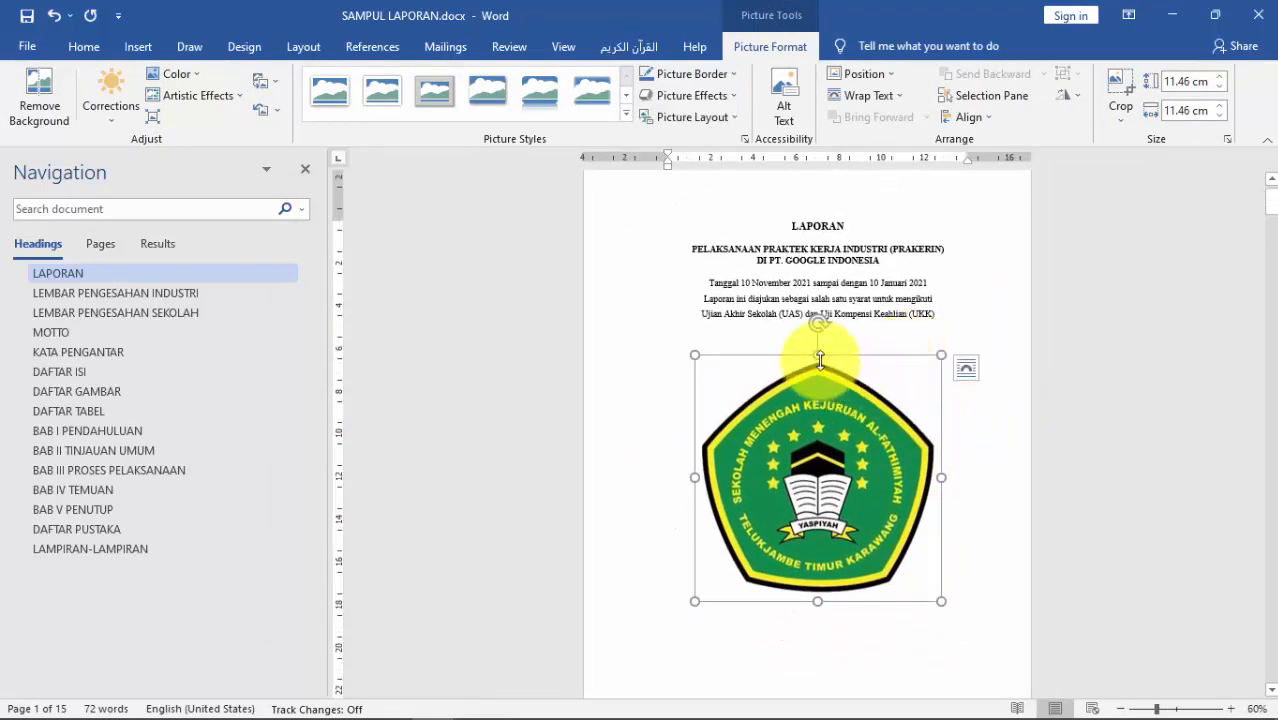
drag(820, 358, 820, 445)
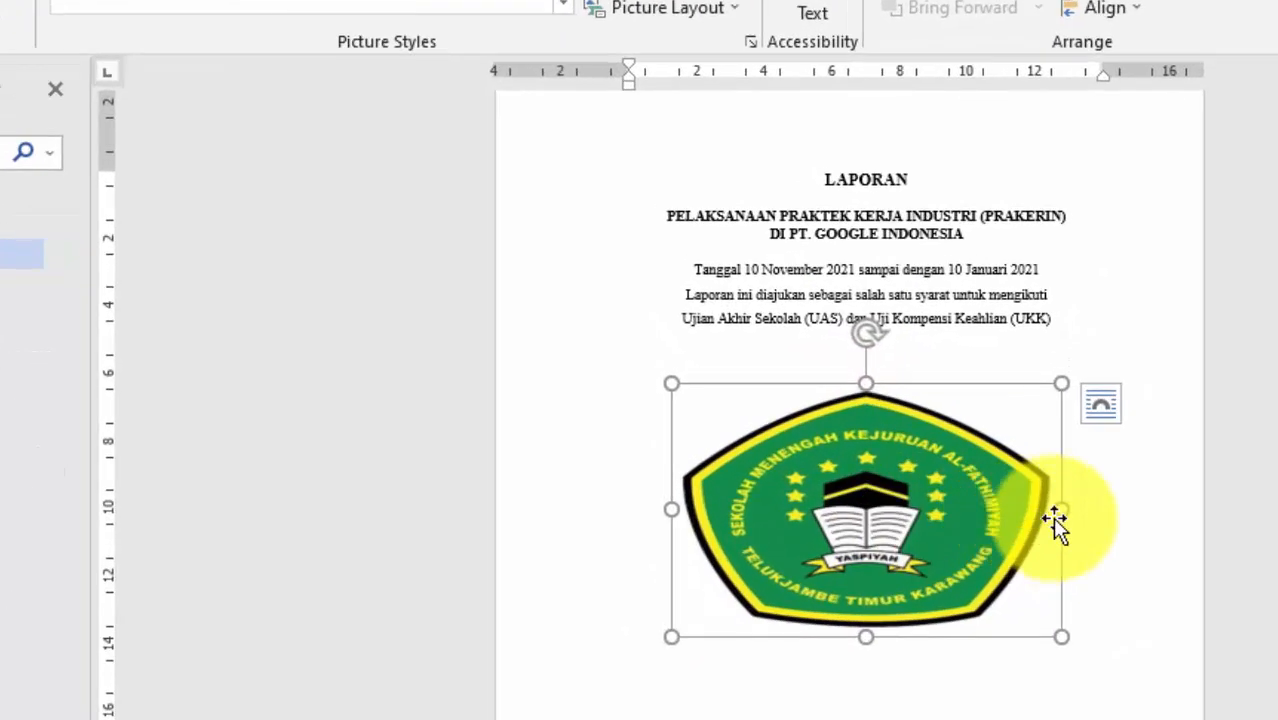
key(ctrl+z)
drag(1061, 574, 970, 583)
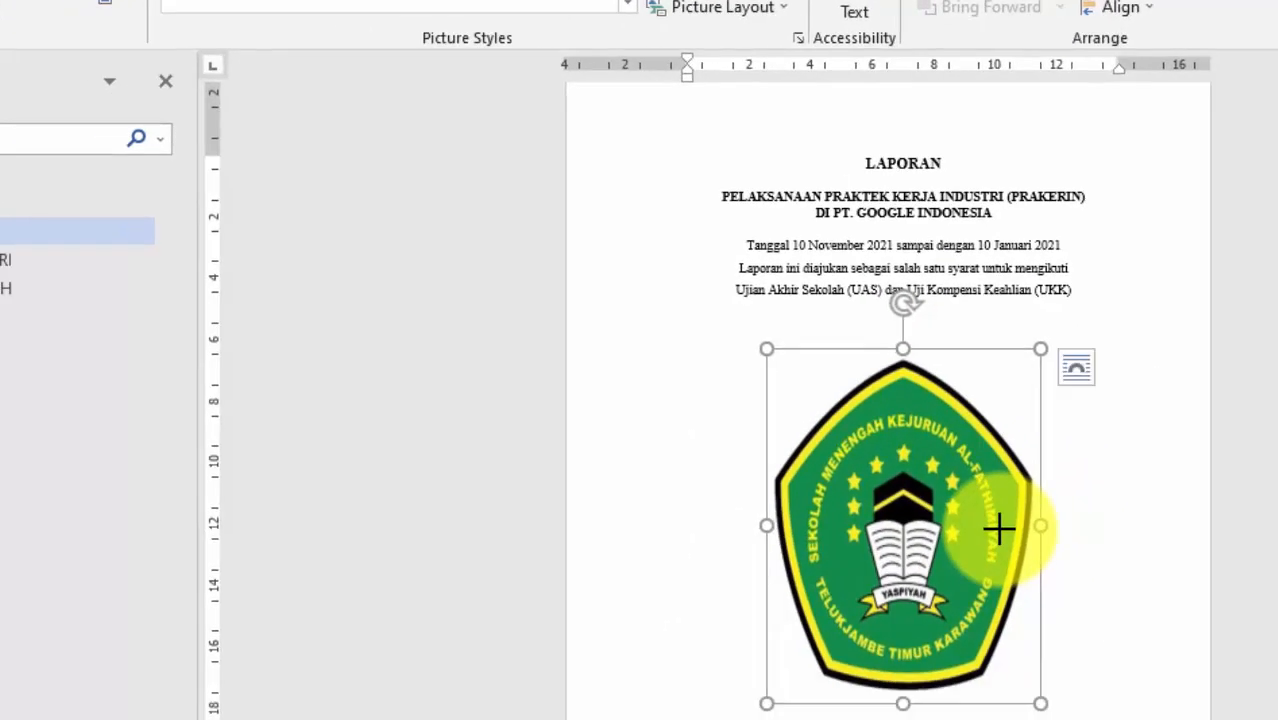
key(ctrl+z)
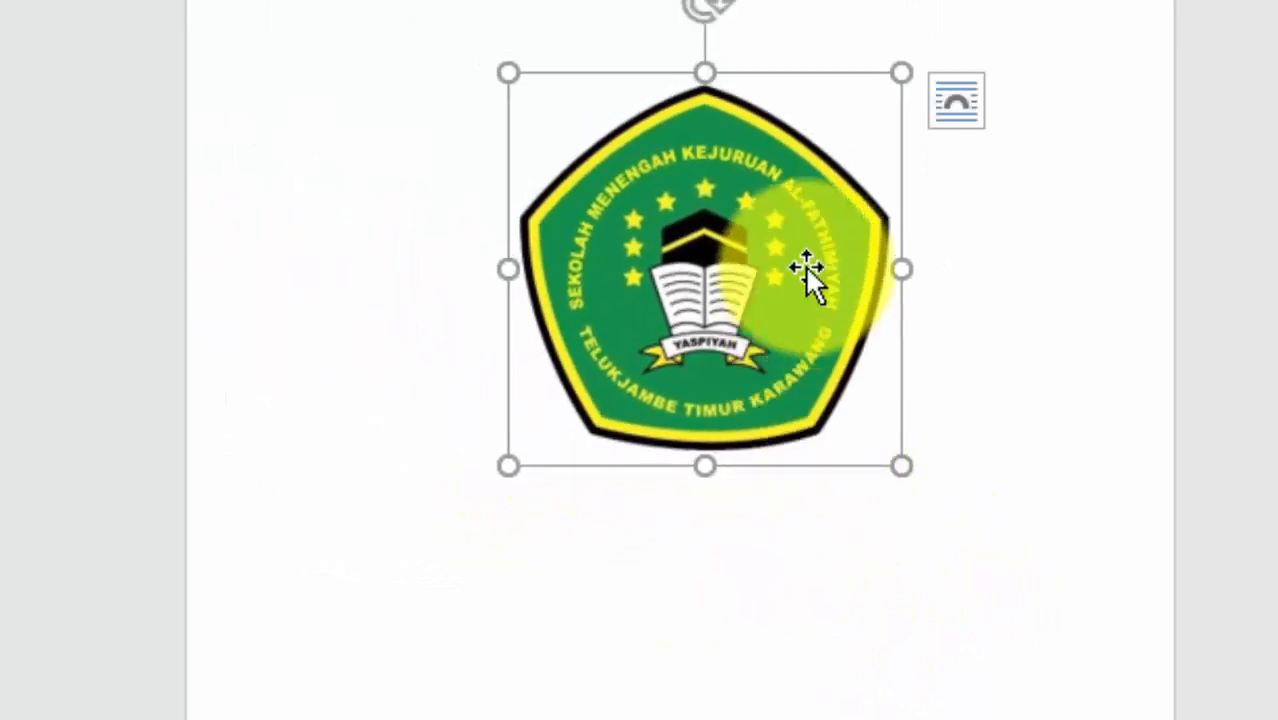
drag(509, 74, 605, 143)
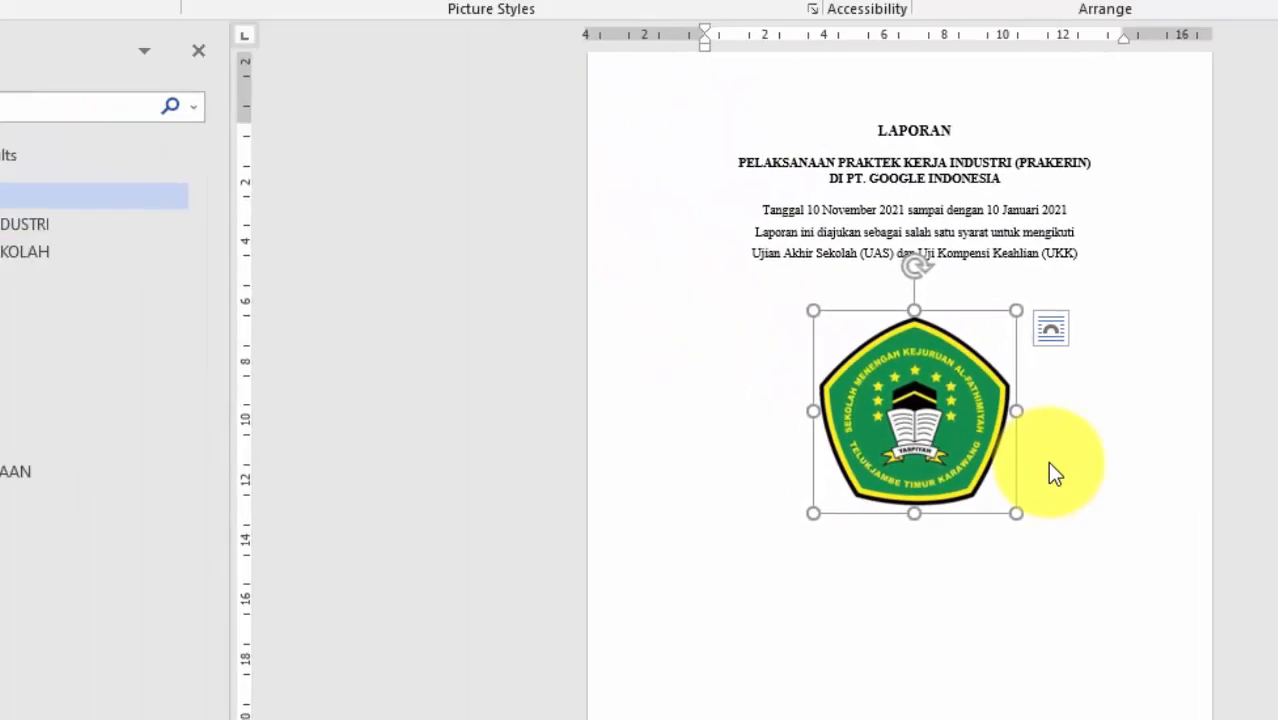
click(1049, 465)
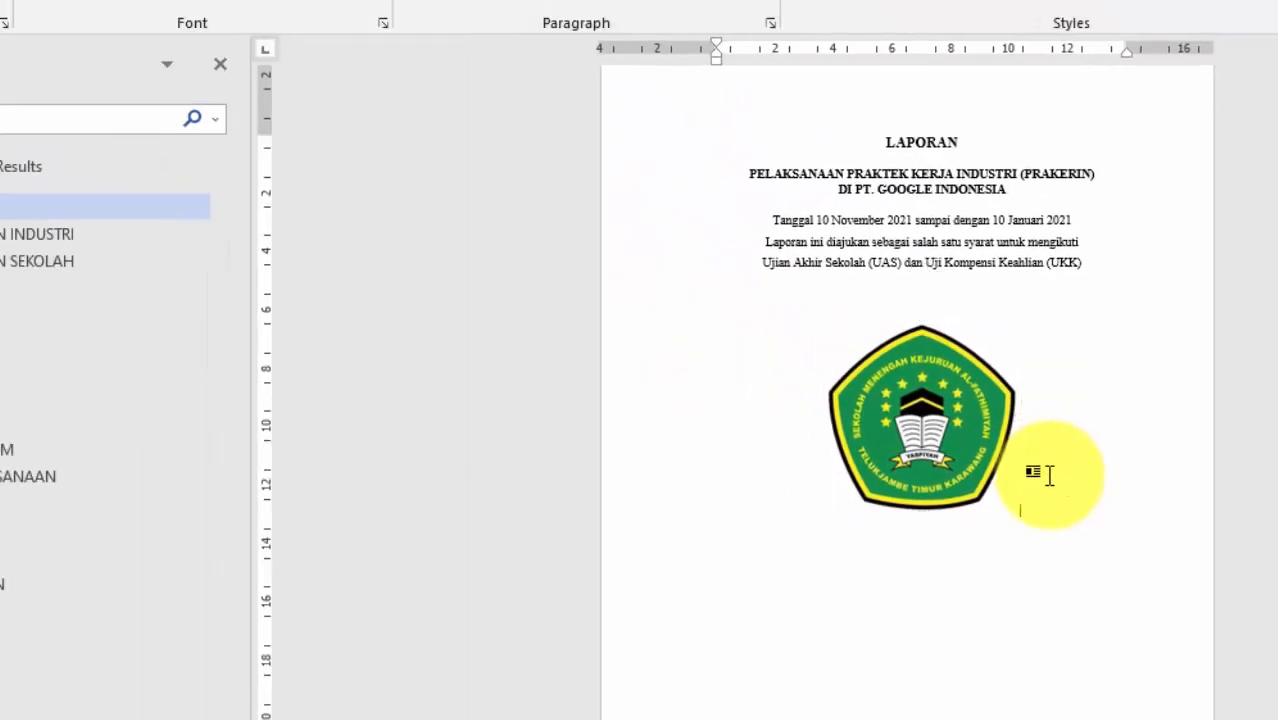
Step: Fine-tune the logo to a slightly smaller proportional size, undoing any side-handle distortions
click(880, 360)
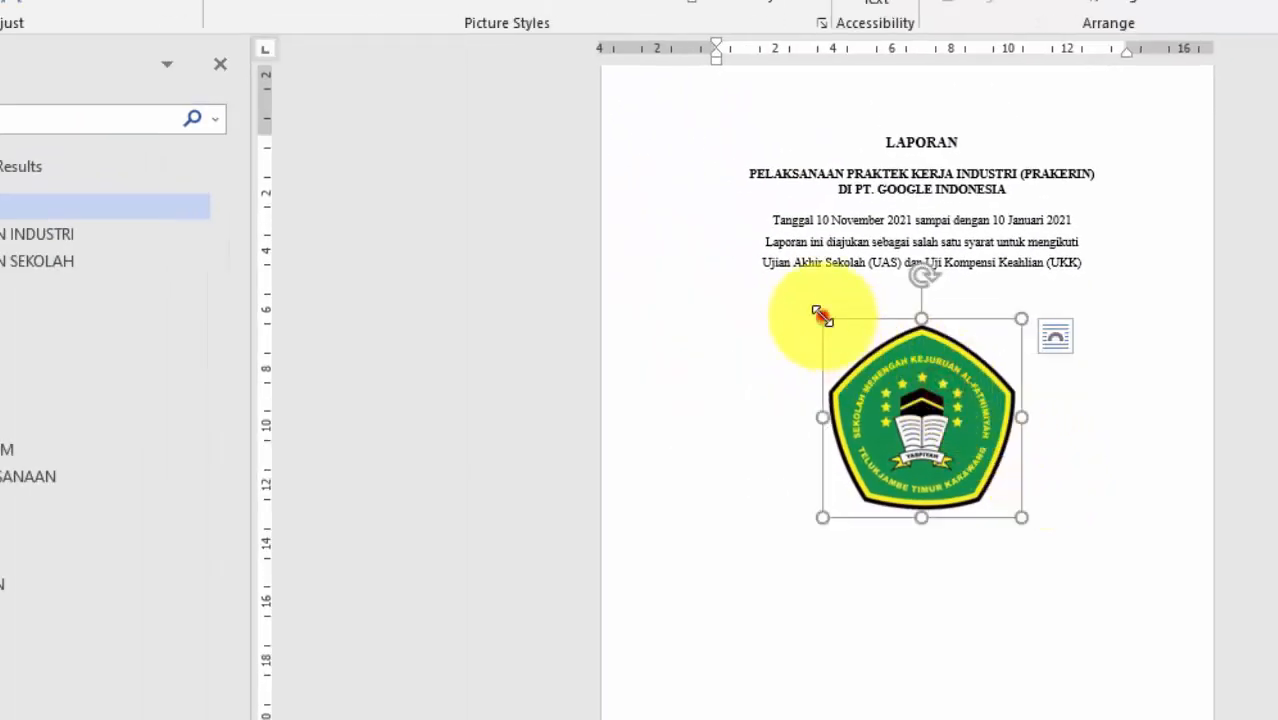
drag(822, 318, 868, 348)
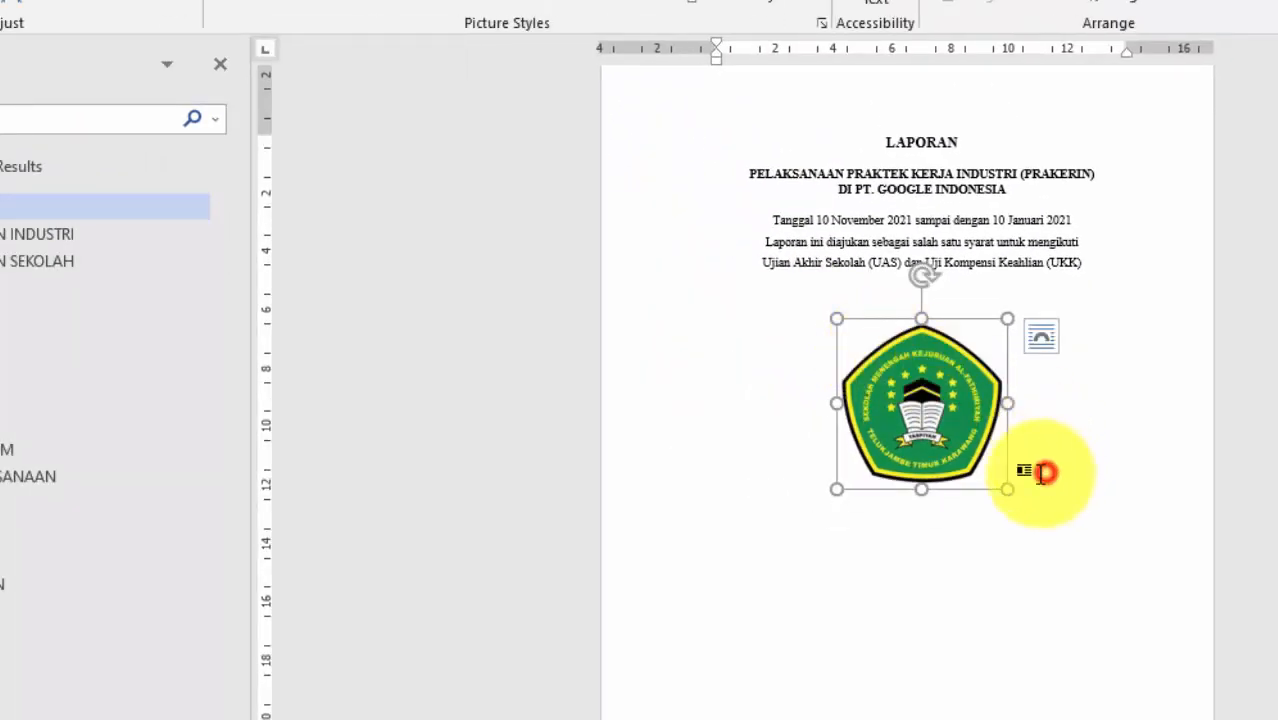
click(1041, 473)
click(999, 408)
drag(1004, 397, 968, 399)
key(ctrl+z)
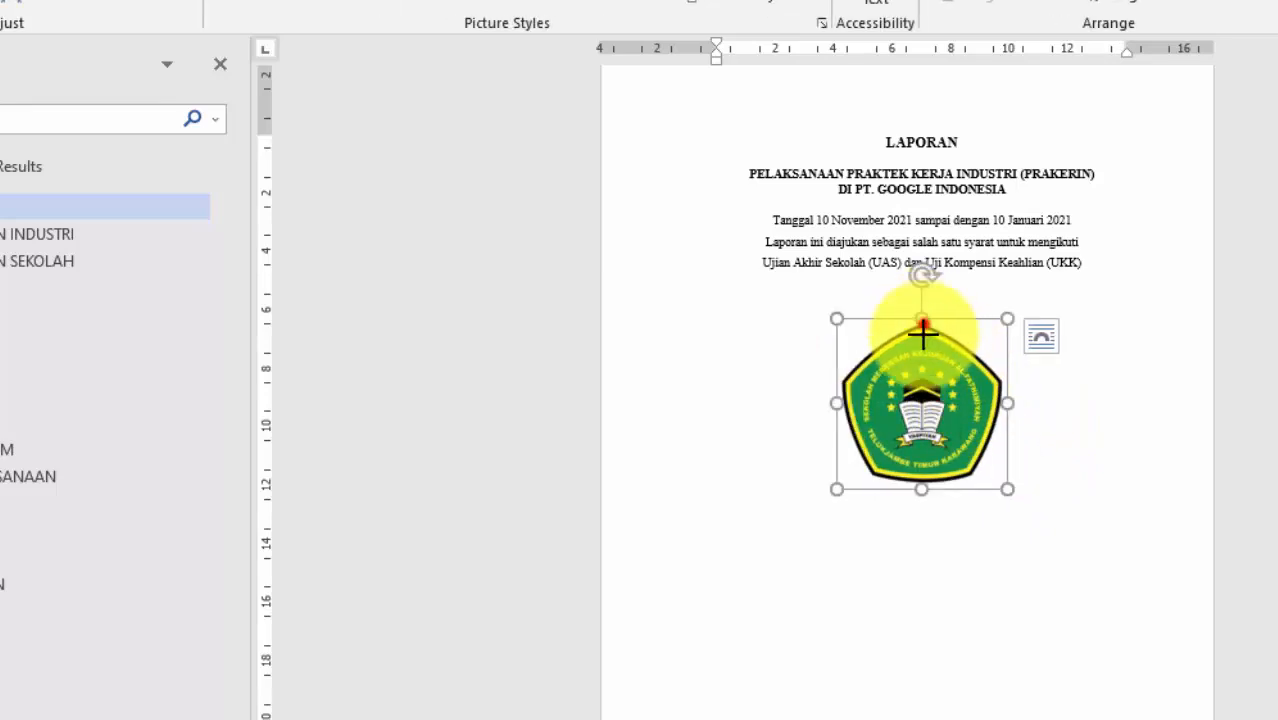
drag(923, 323, 933, 369)
key(ctrl+z)
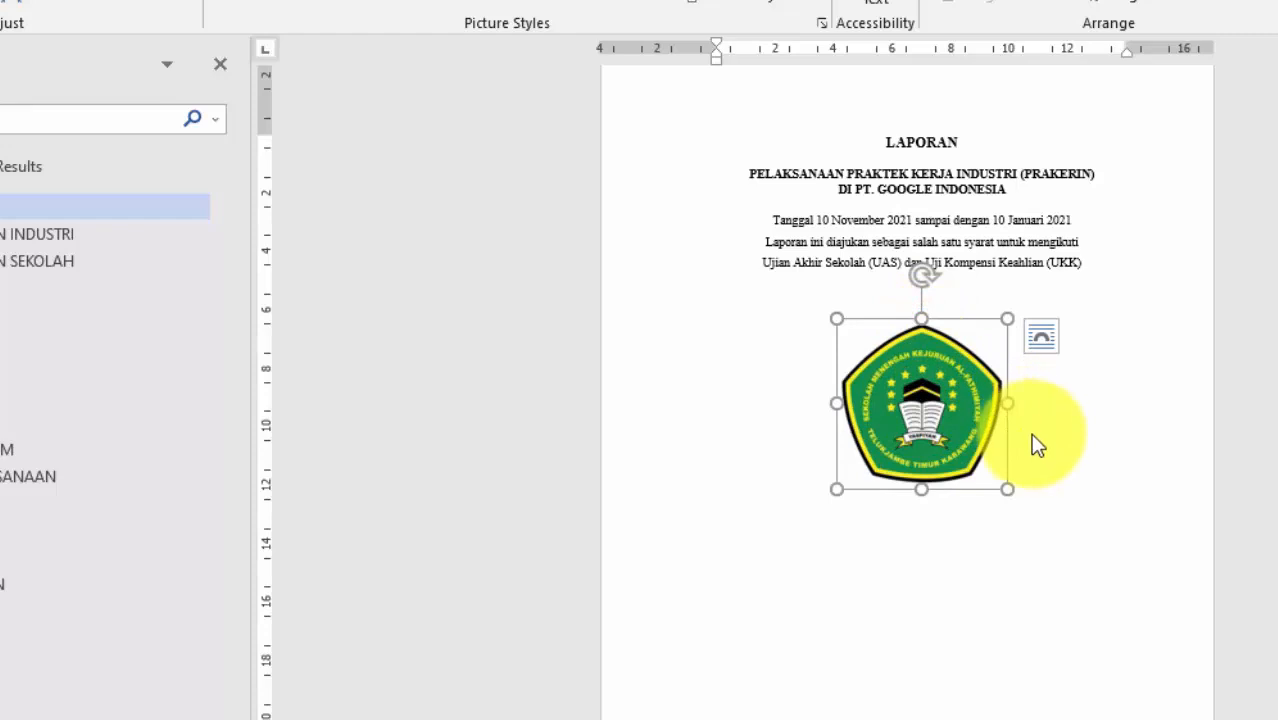
click(1033, 455)
click(981, 406)
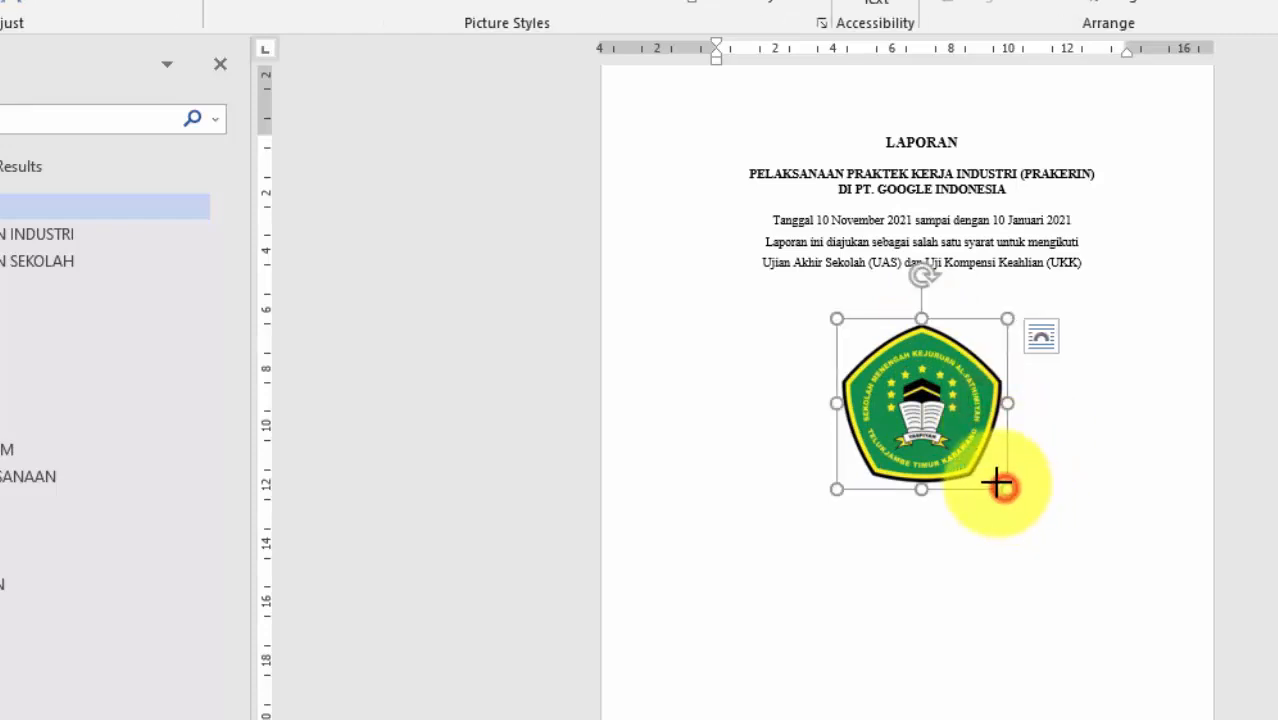
drag(1003, 487, 987, 467)
click(1028, 463)
scroll(1016, 464, up, 3)
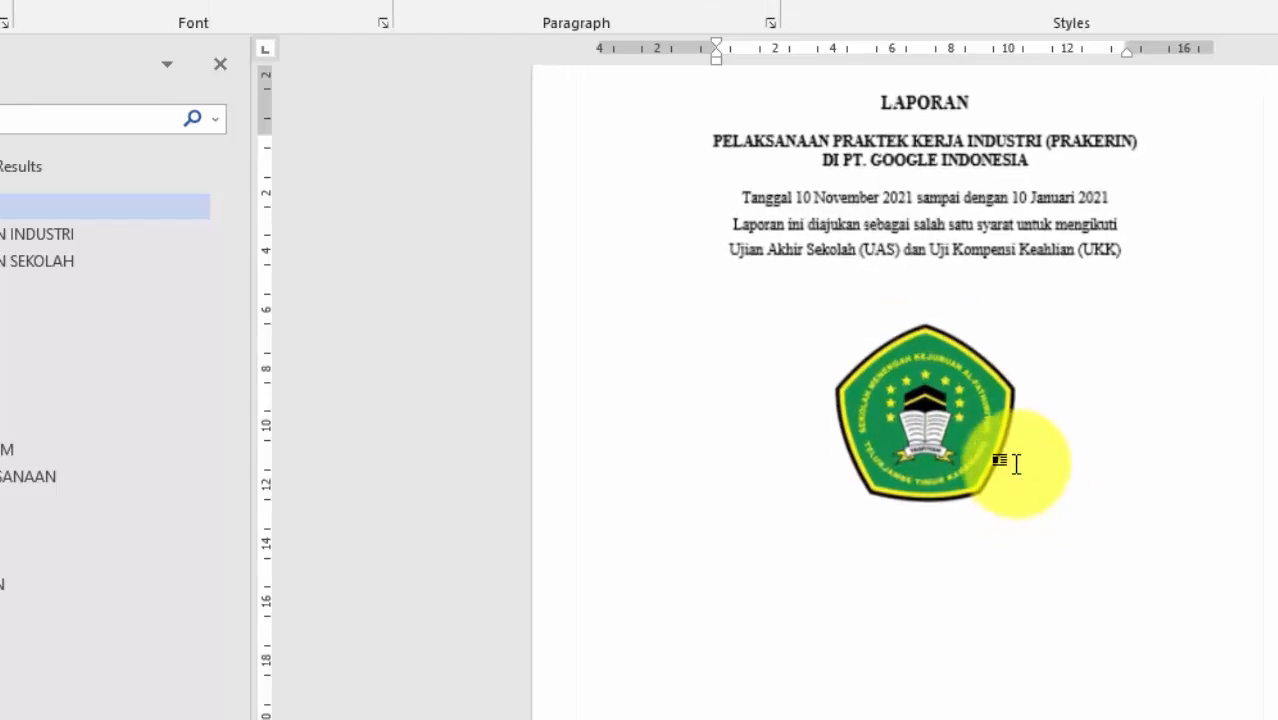
Step: Below the logo, type the author's full name in capitals
scroll(1016, 464, up, 3)
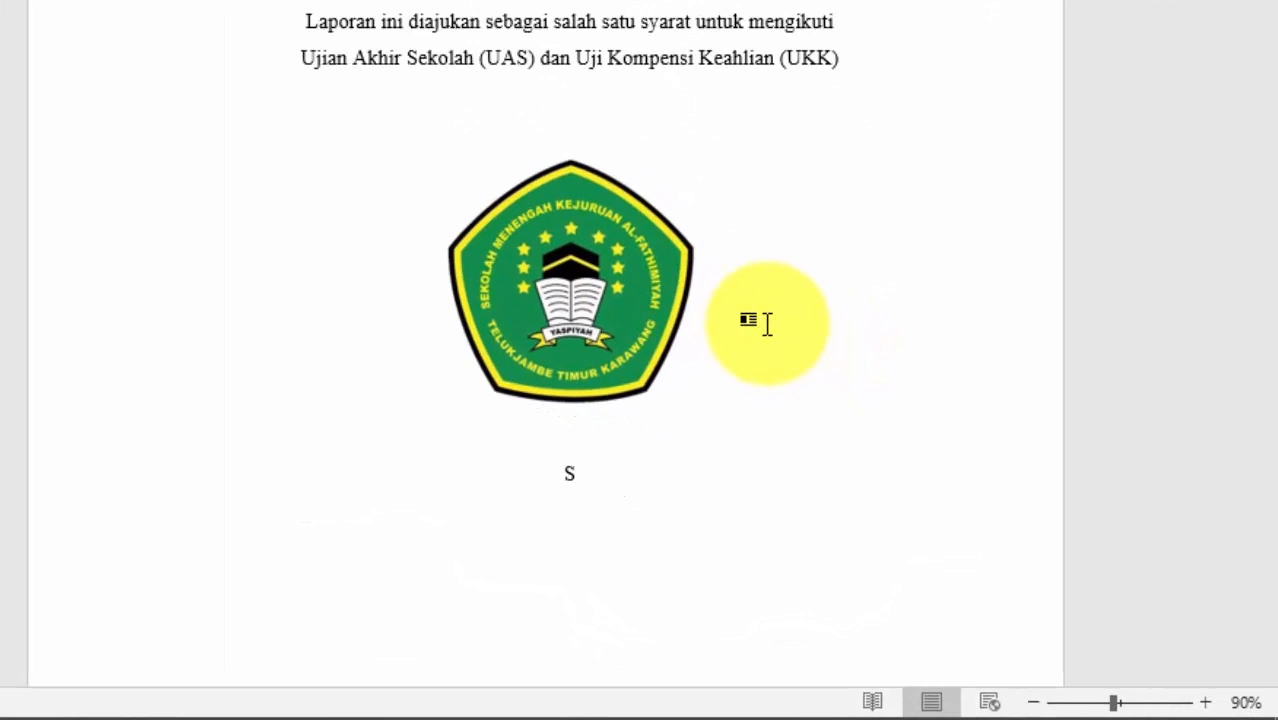
scroll(768, 324, down, 20)
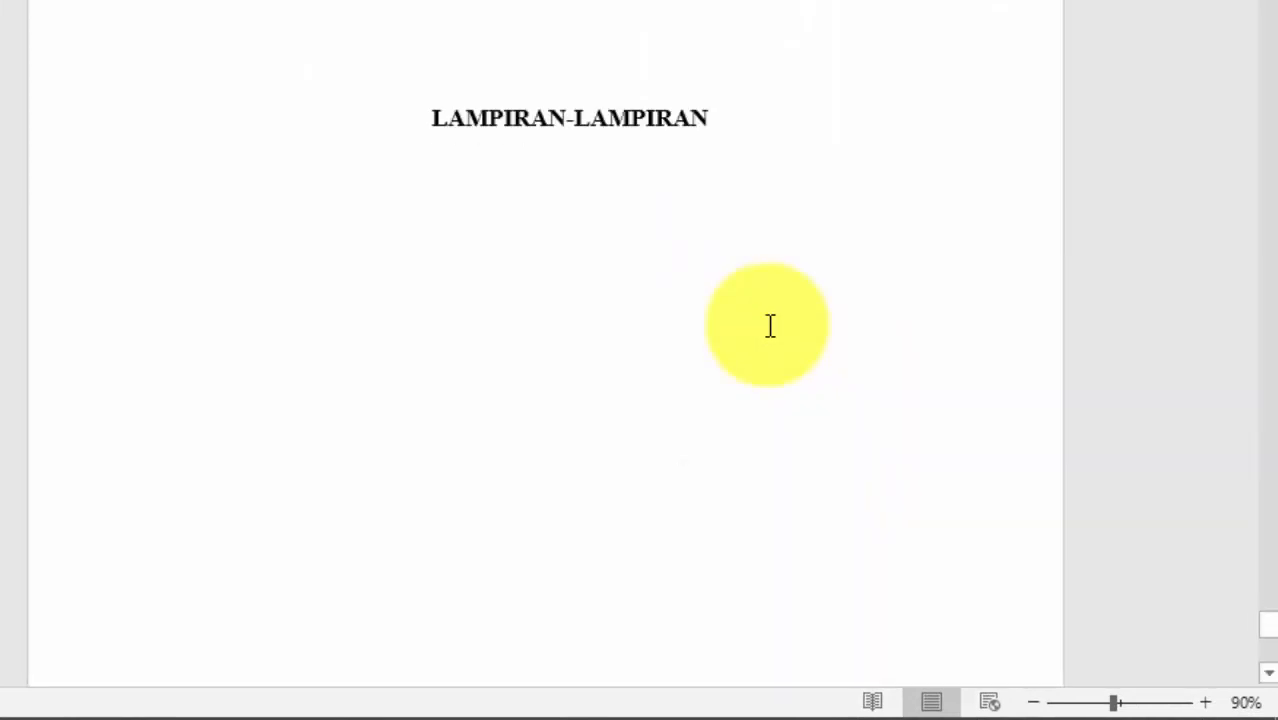
scroll(768, 326, up, 20)
scroll(655, 327, down, 20)
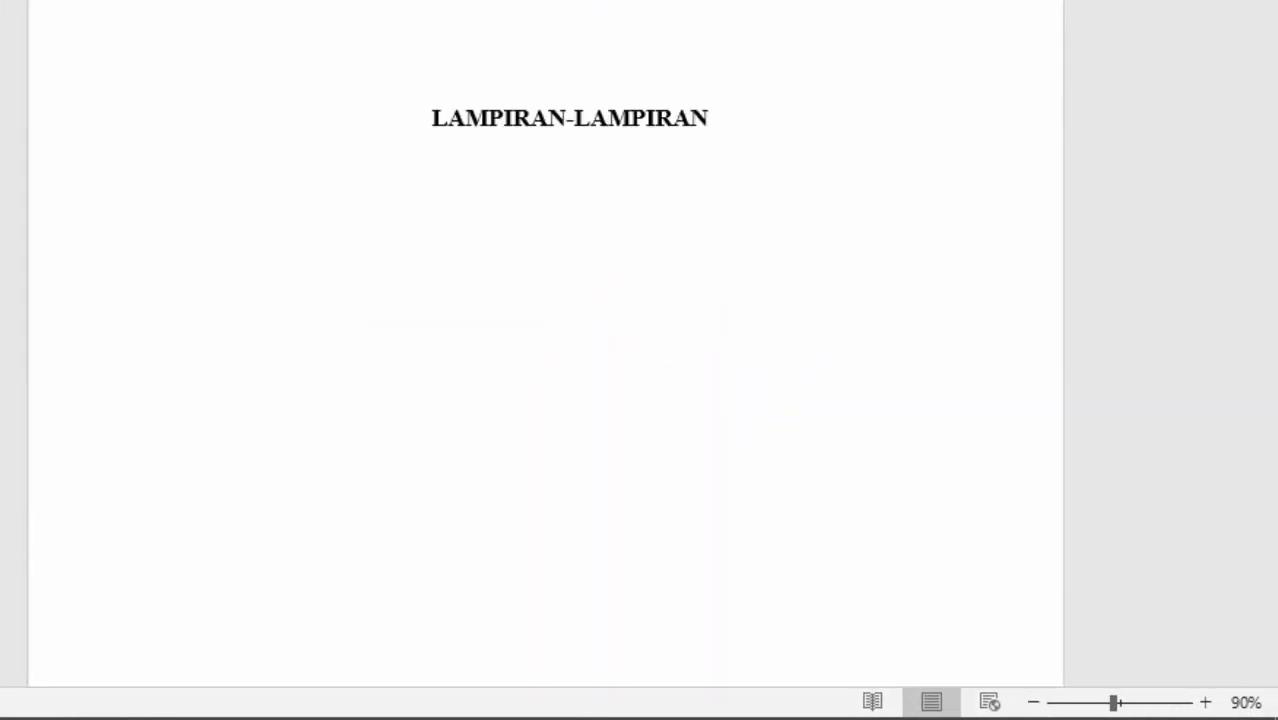
scroll(536, 482, up, 20)
click(595, 517)
text(Disusun Oleh :)
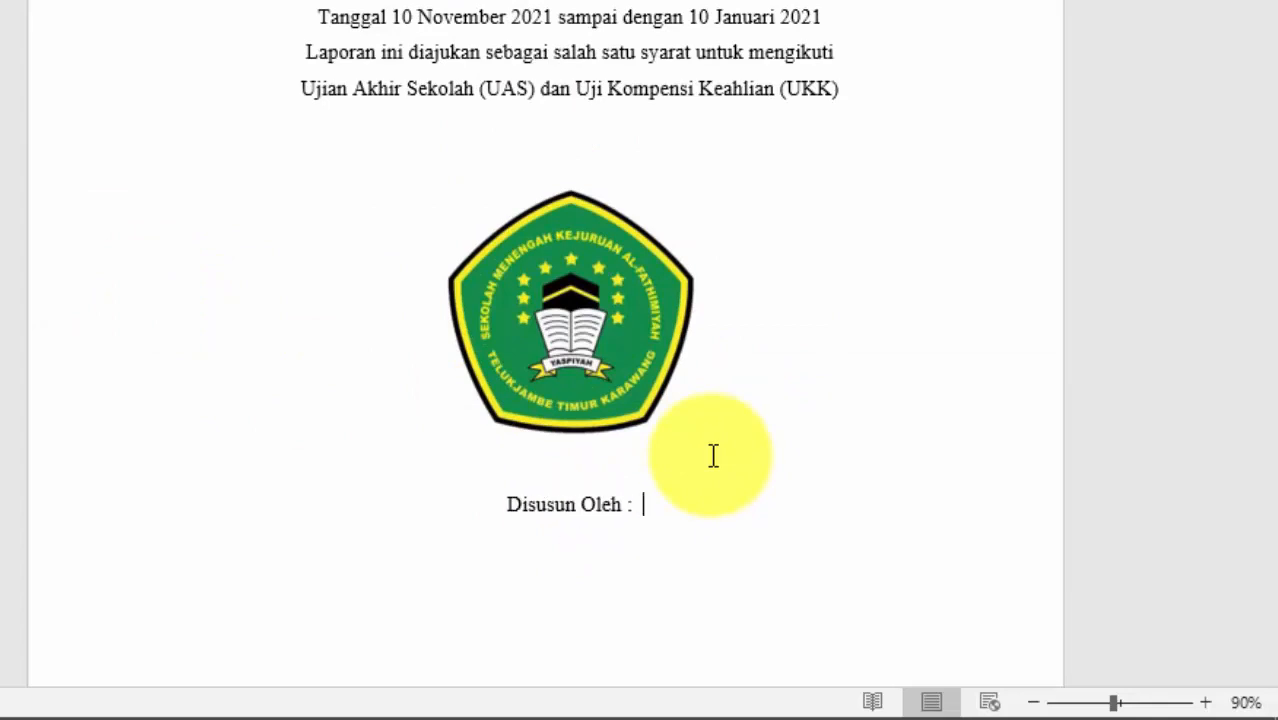
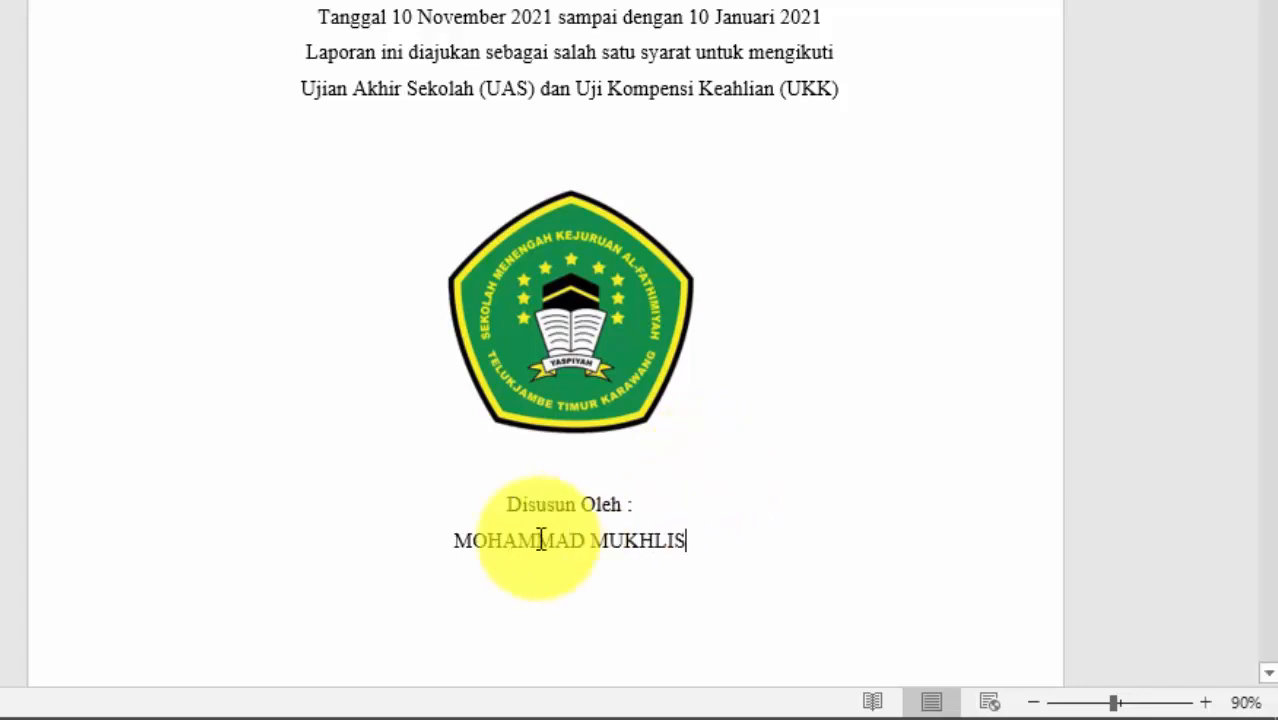
Step: Select the author's full name under Disusun Oleh and apply bold and underline
click(710, 537)
drag(710, 537, 453, 540)
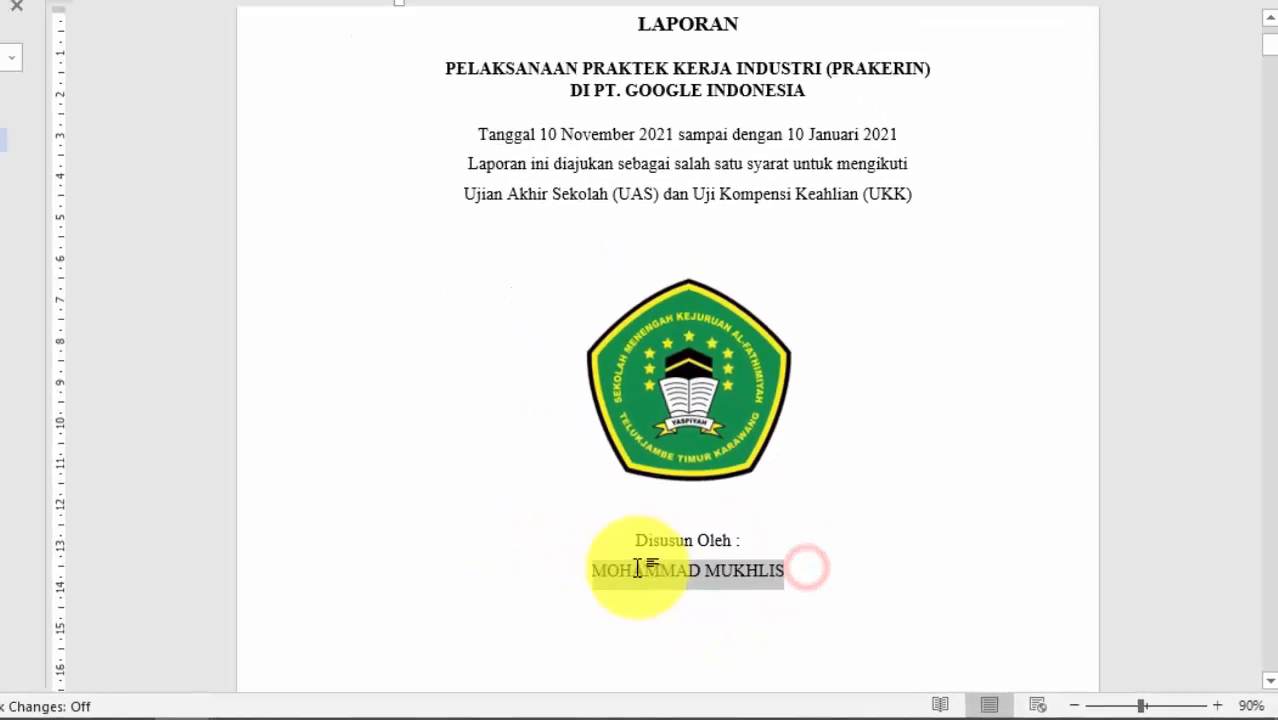
click(783, 574)
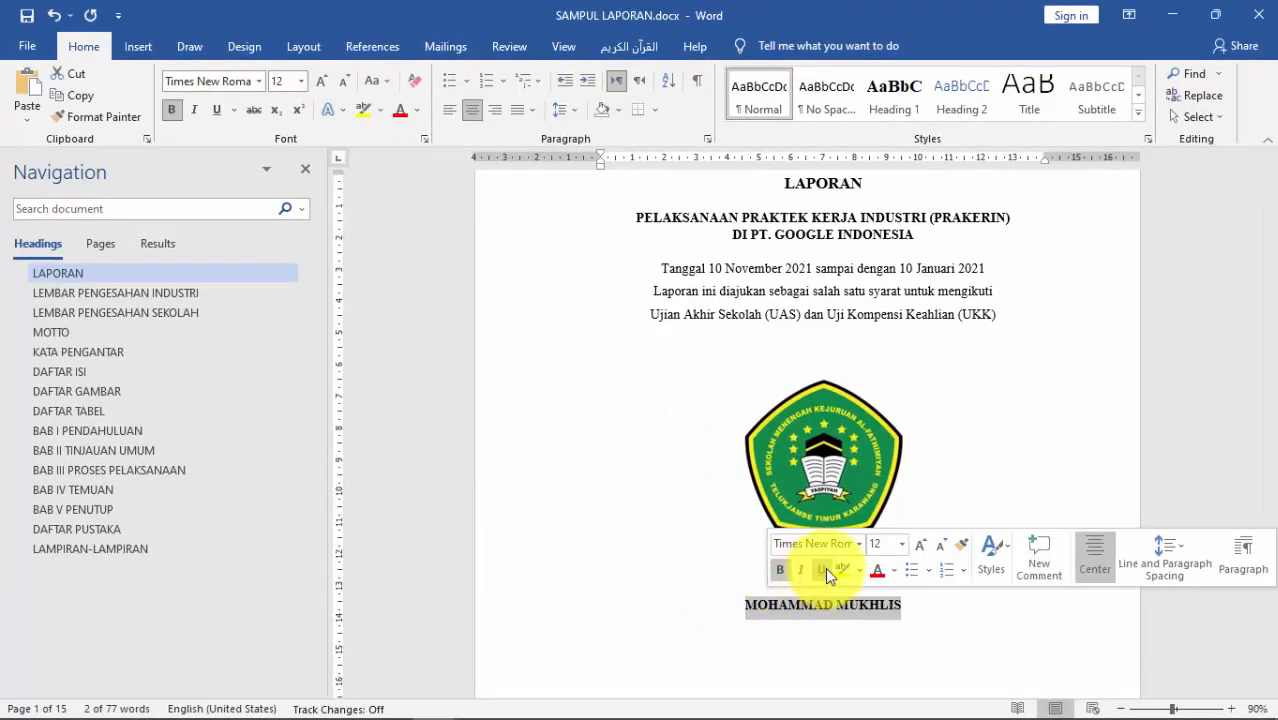
click(825, 567)
click(917, 606)
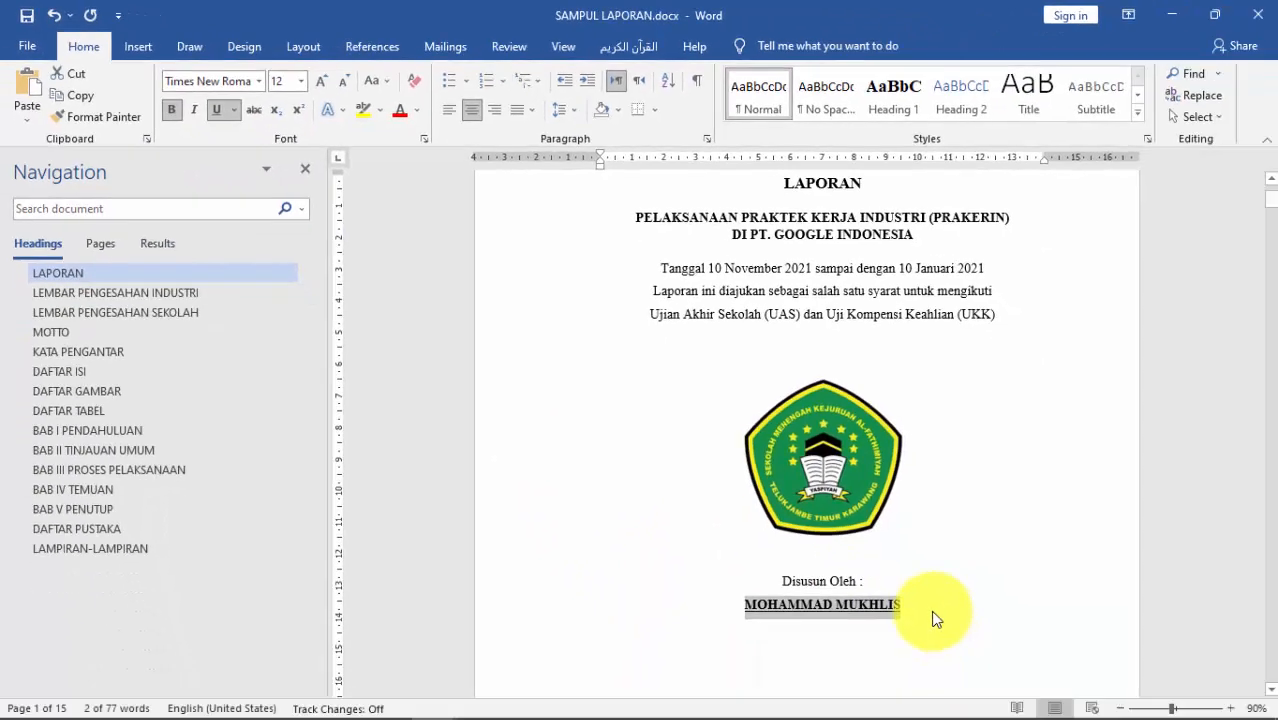
click(930, 610)
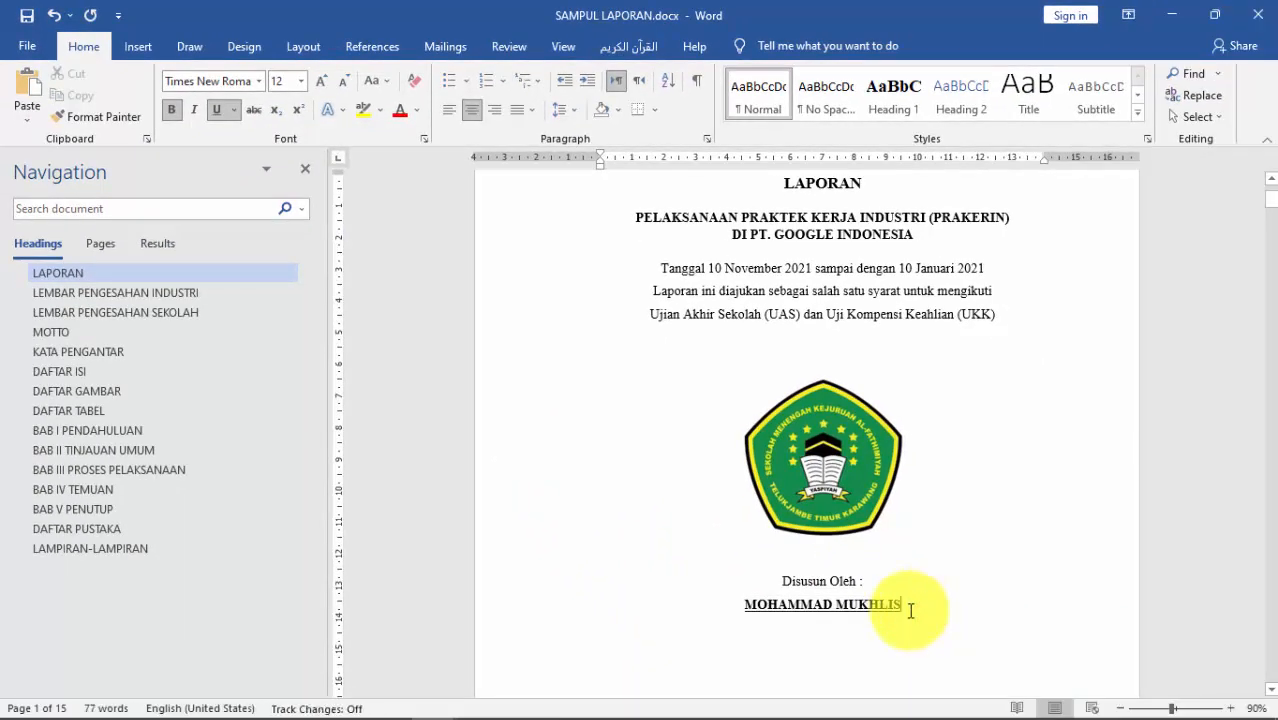
scroll(908, 608, down, 2)
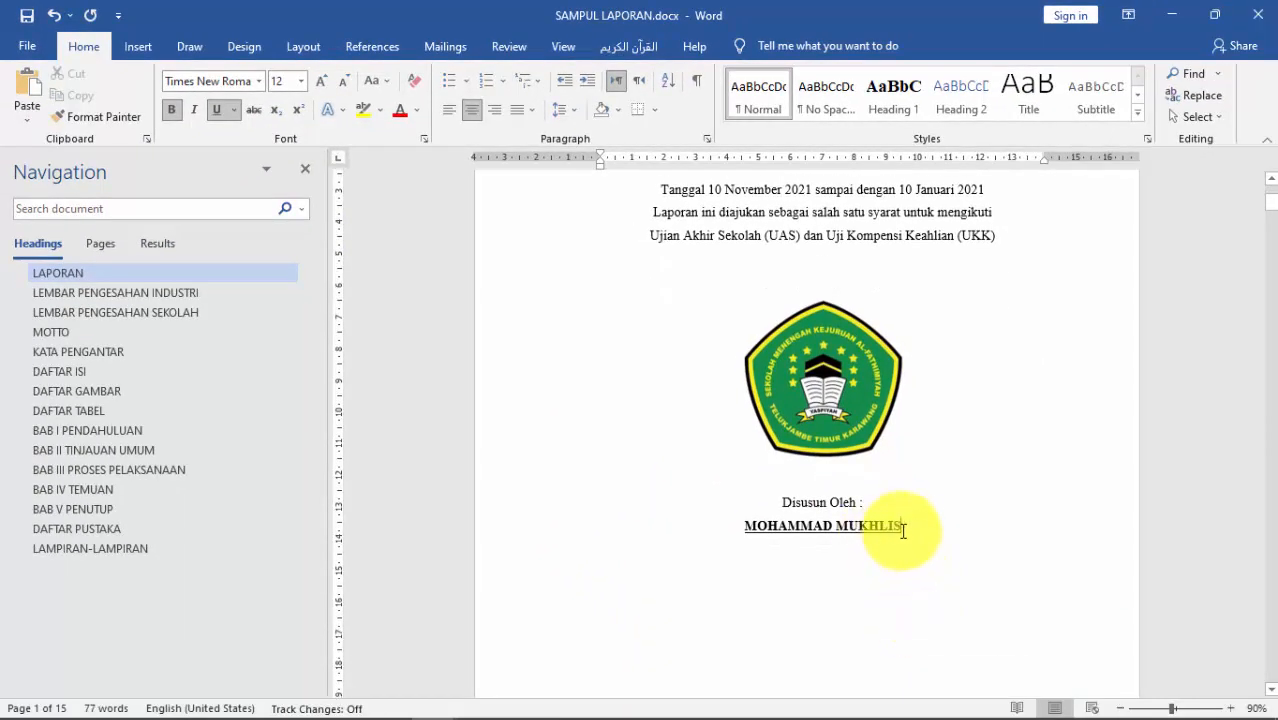
drag(903, 528, 736, 531)
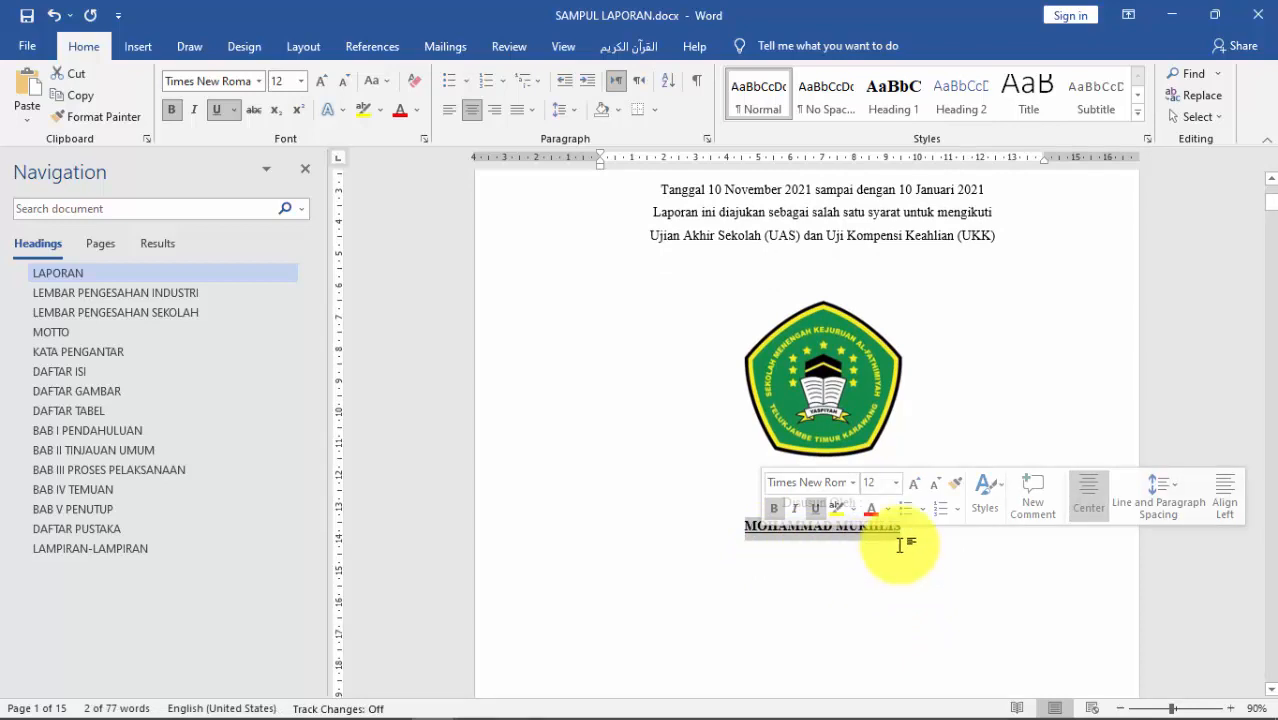
click(904, 537)
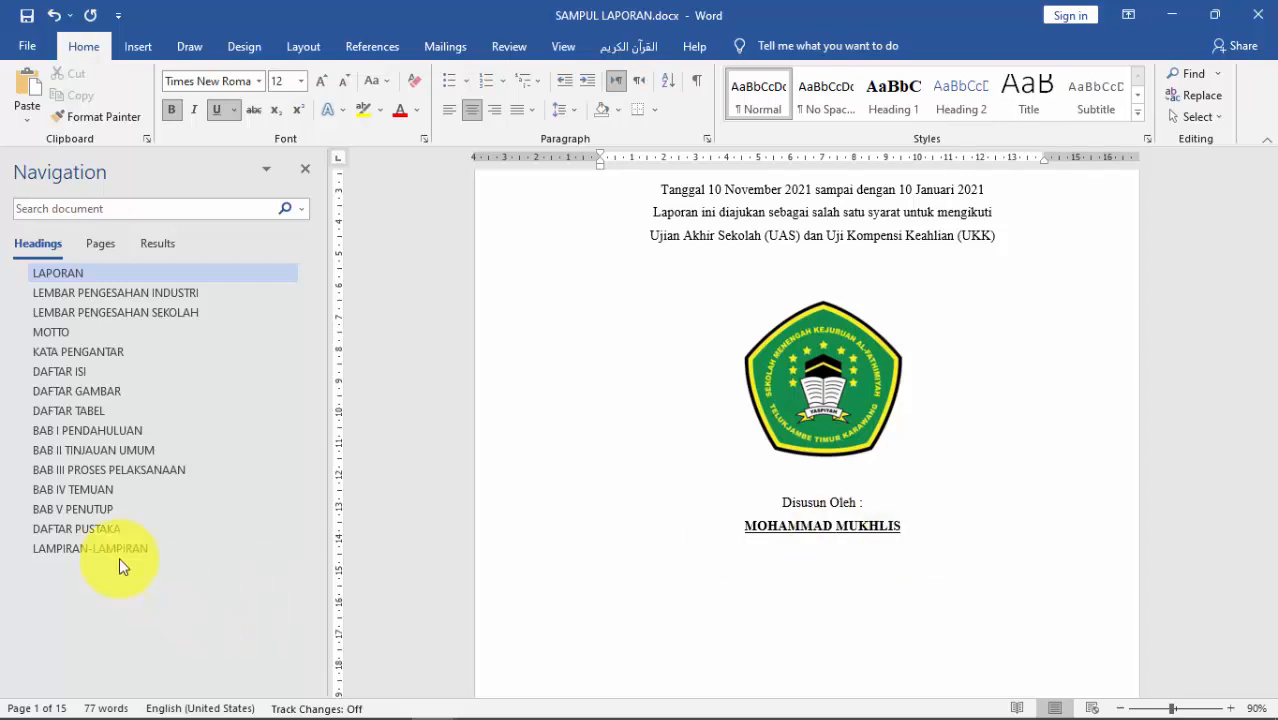
Step: Turn off underline and type the 'Nomor Induk :' line with the student number
click(210, 111)
text(Nomor Induk :)
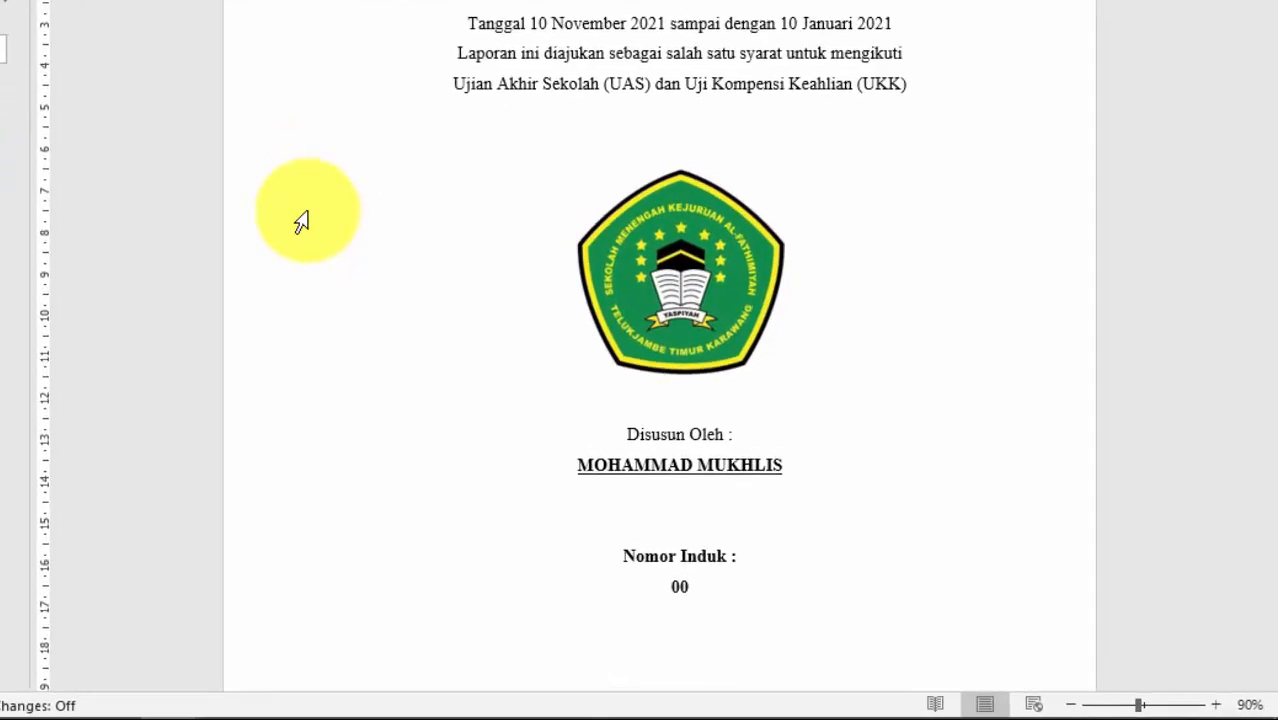
key(BackSpace)
key(BackSpace)
key(BackSpace)
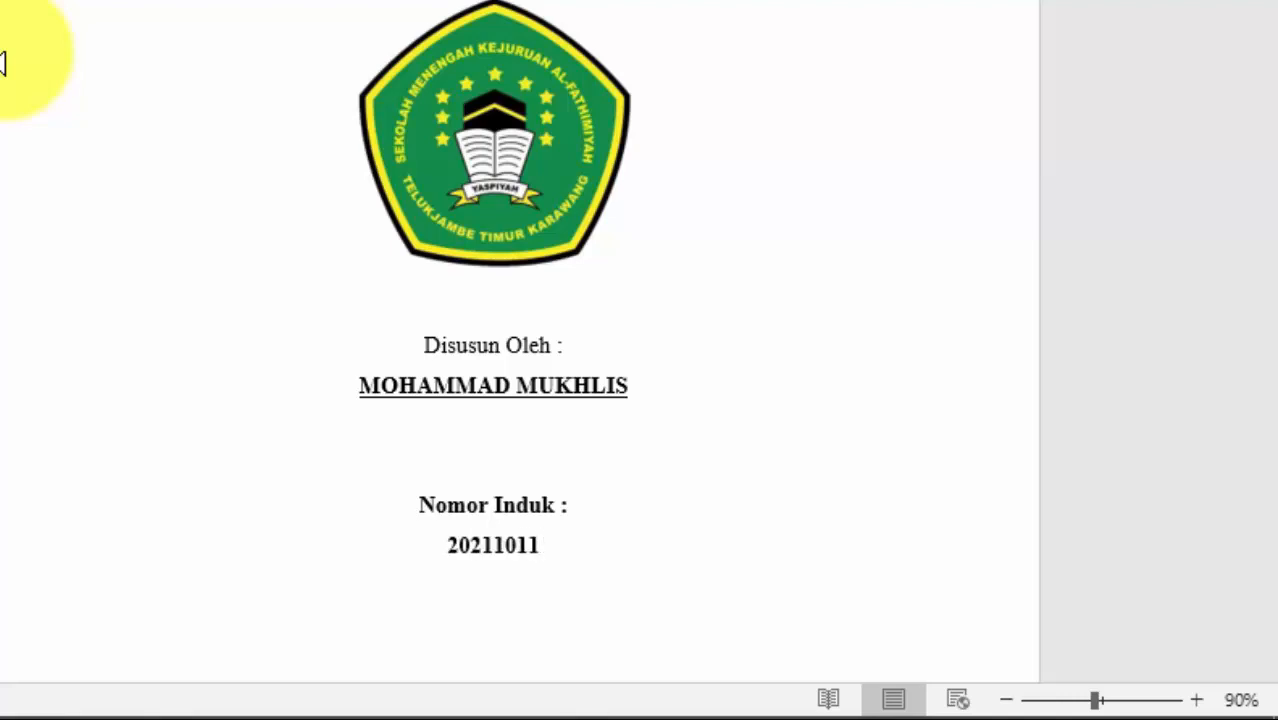
Step: Remove bold from the Nomor Induk lines and delete the extra blank line above them
drag(560, 544, 422, 505)
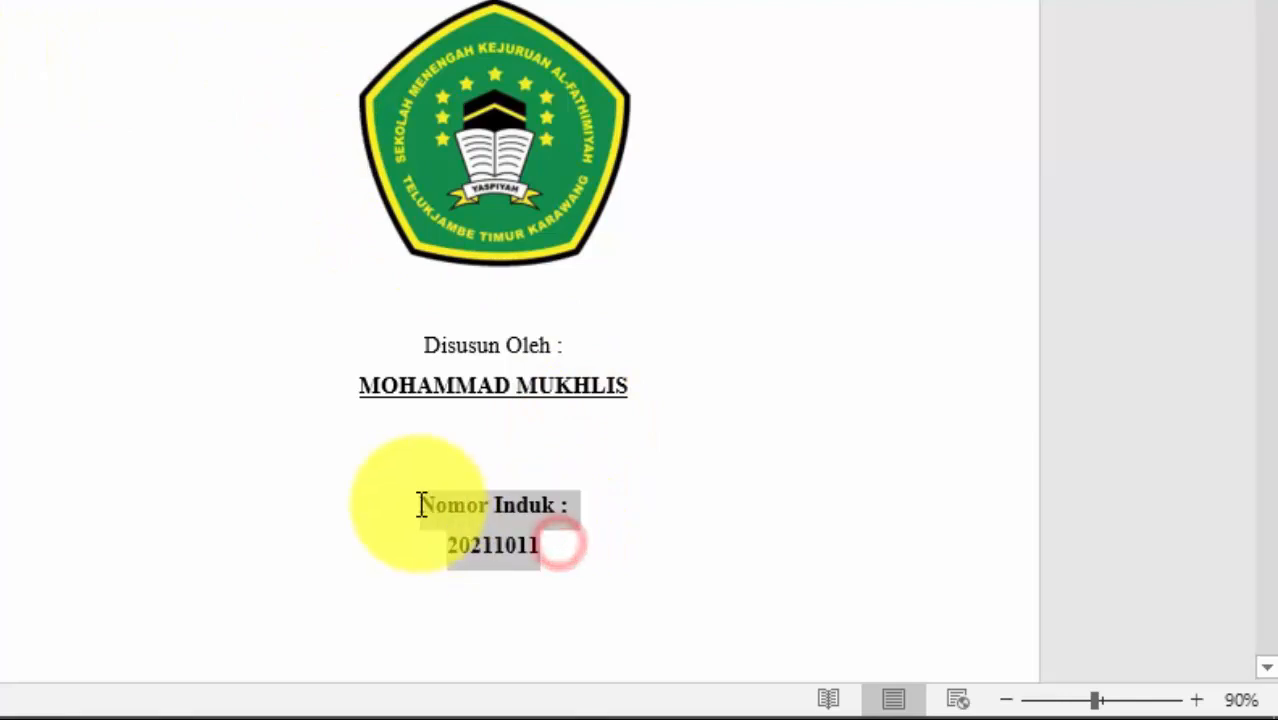
click(419, 447)
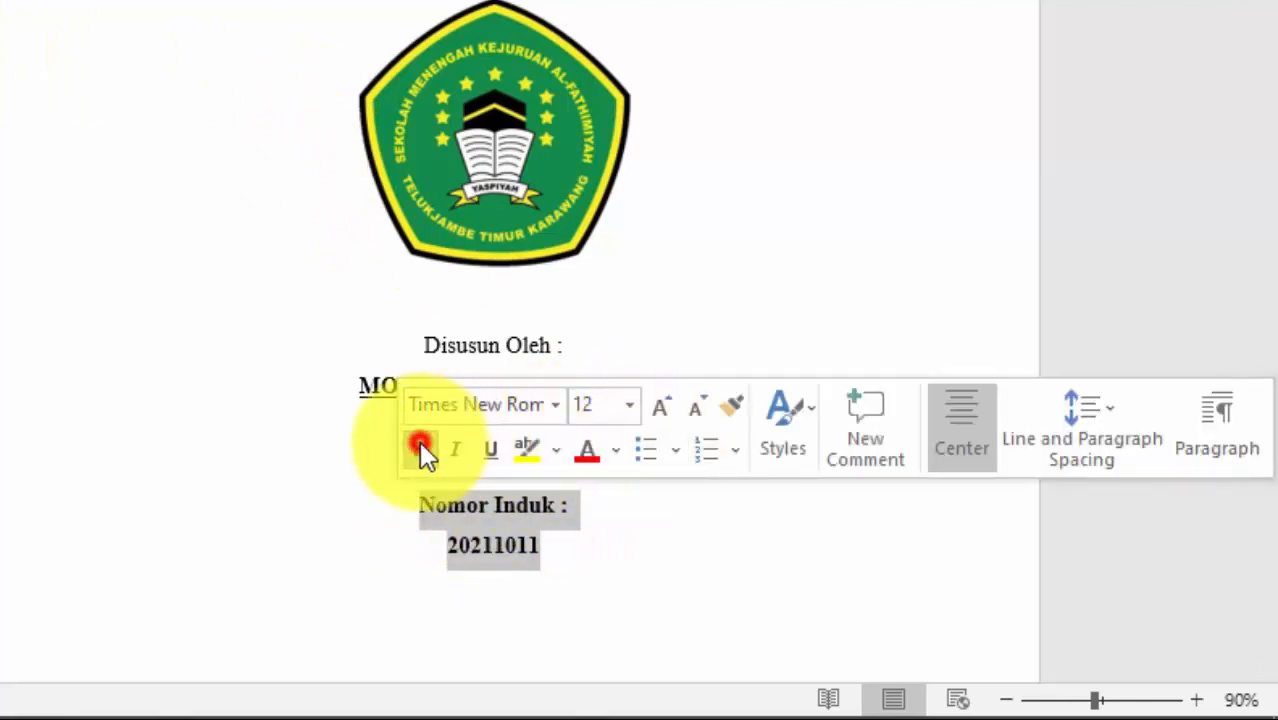
click(573, 553)
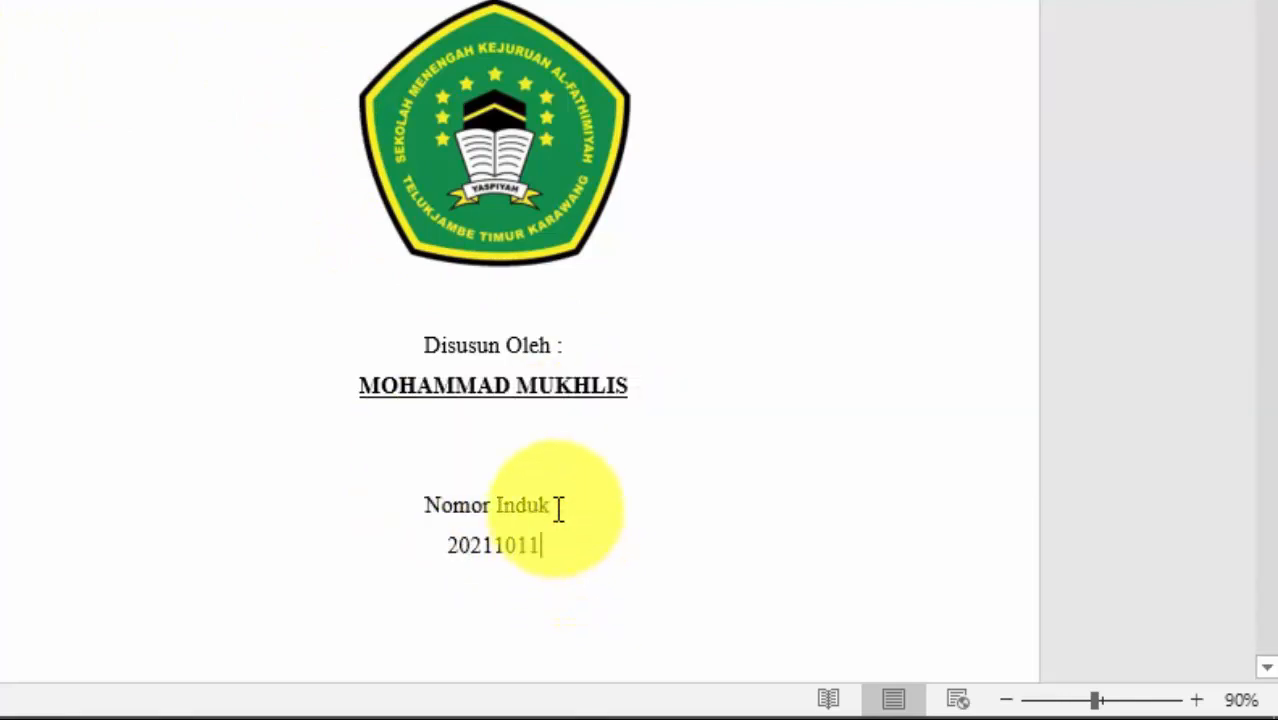
click(565, 471)
key(BackSpace)
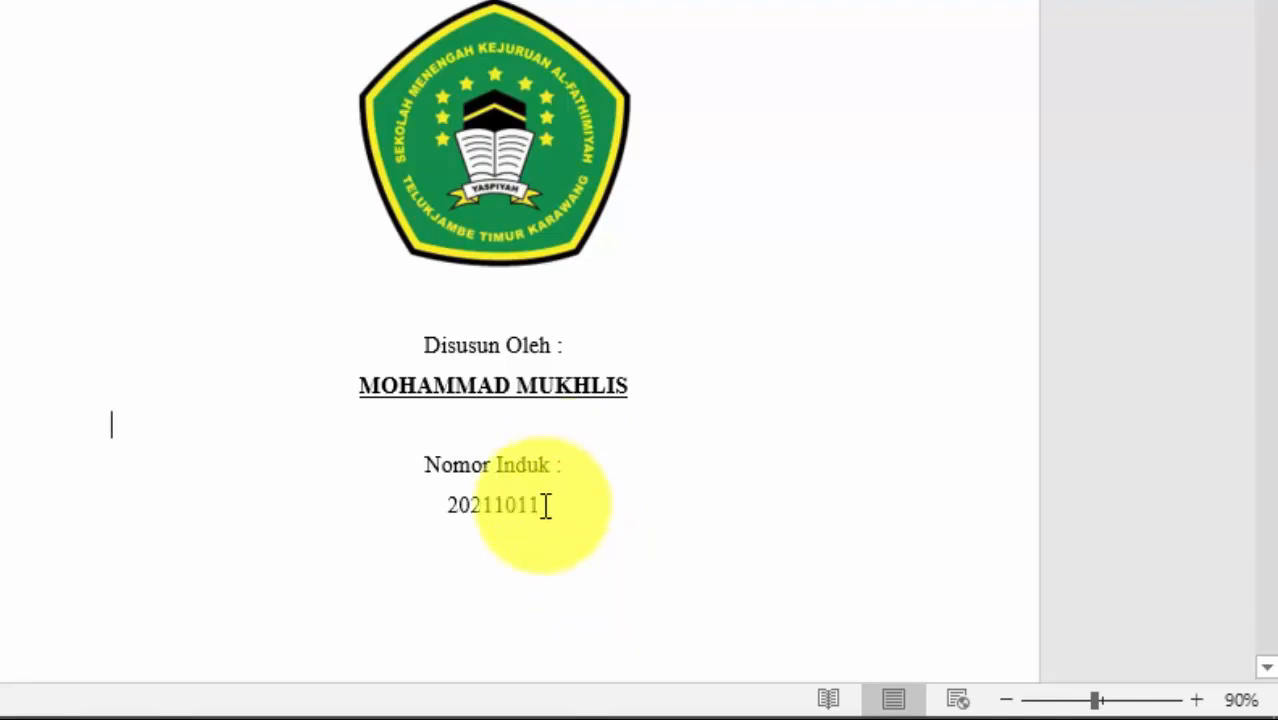
click(570, 524)
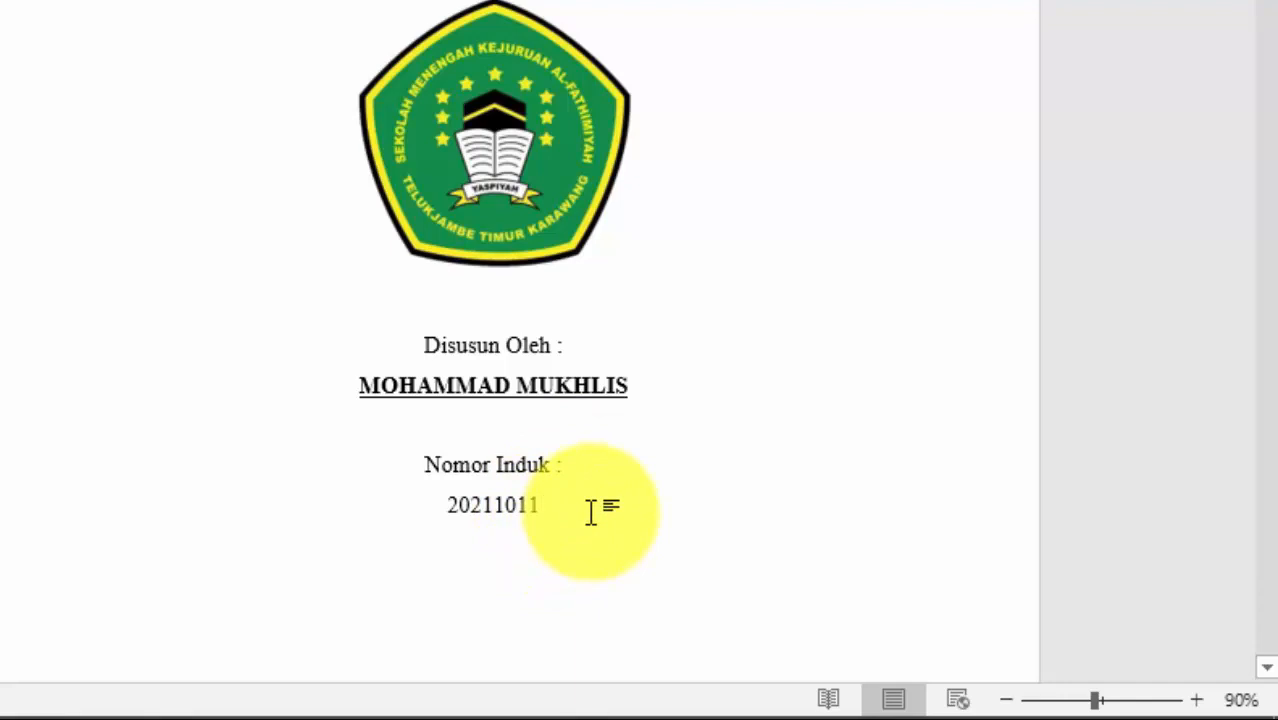
Step: Type the SMK AL-FATHIMIYAH, TEKNIK KOMPUTER DAN JARINGAN programme and YAYASAN PENDIDIKAN ISLAM AL-FATHIMIYAH lines
text(SMK AL-)
scroll(729, 462, down, 4)
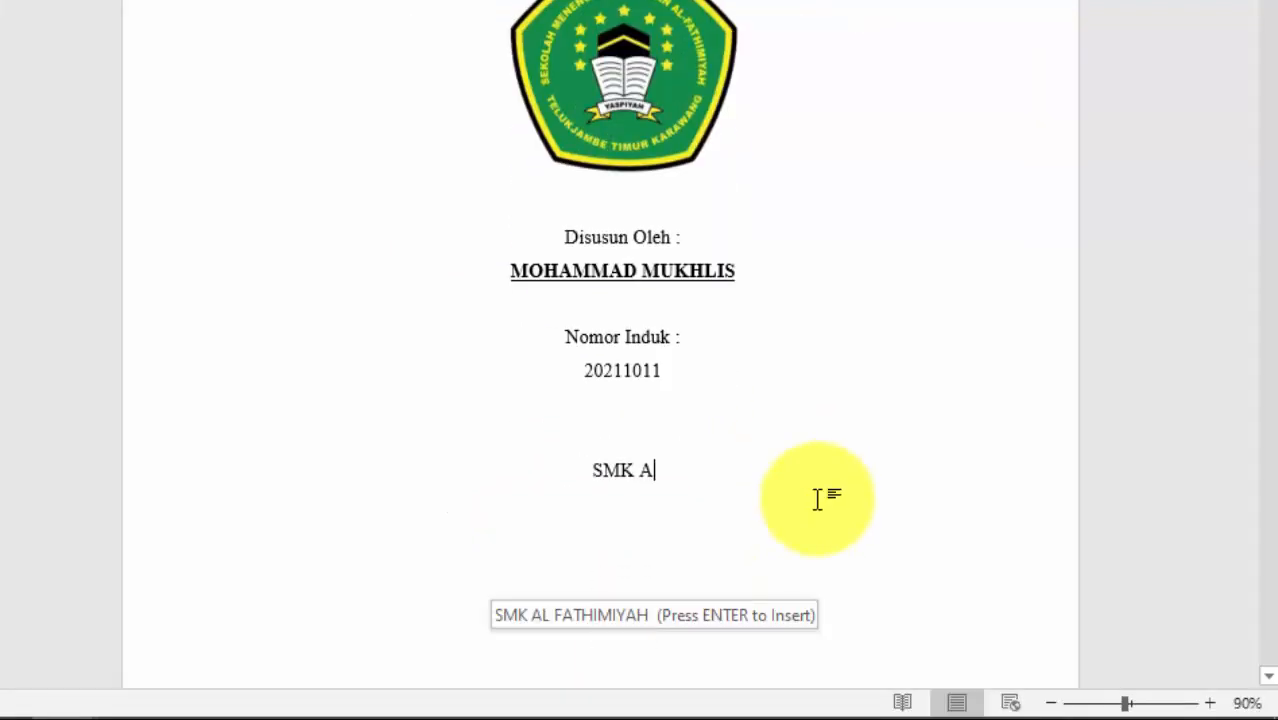
text(FATHIMIYAH )
text(PROGRAM K)
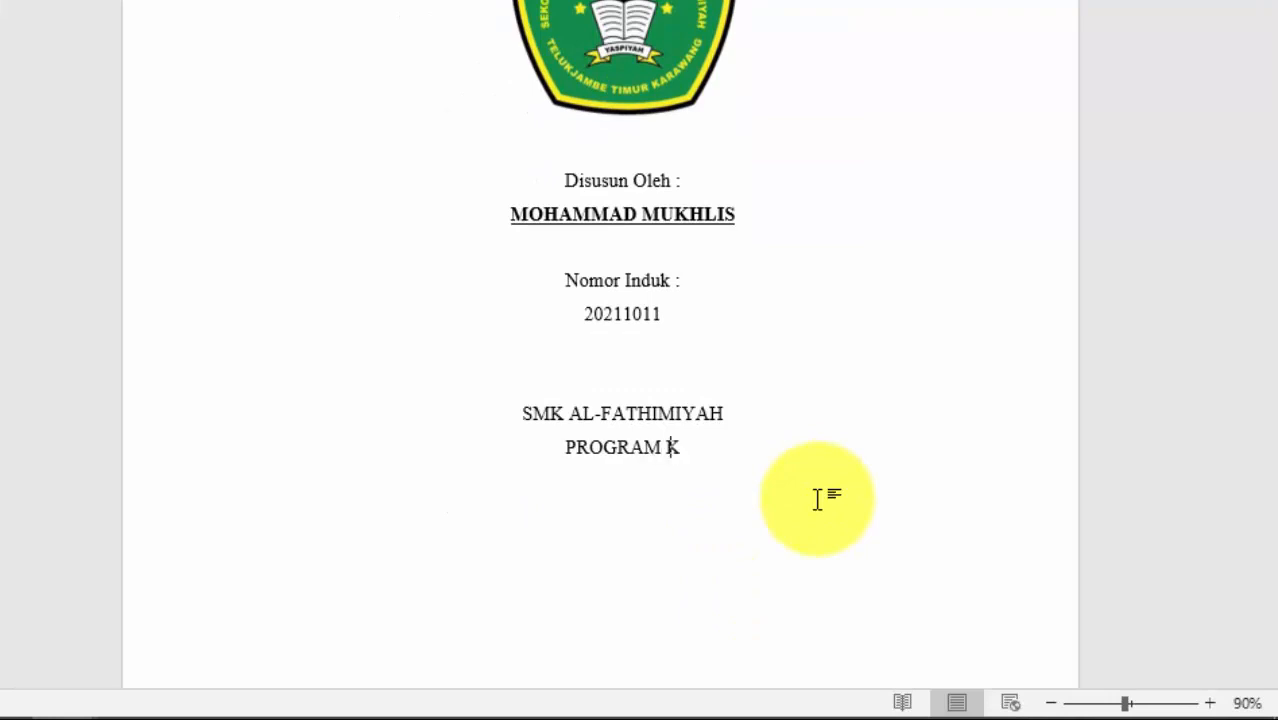
text(EAHLIAN : TEKNIK KOMPUTER DA)
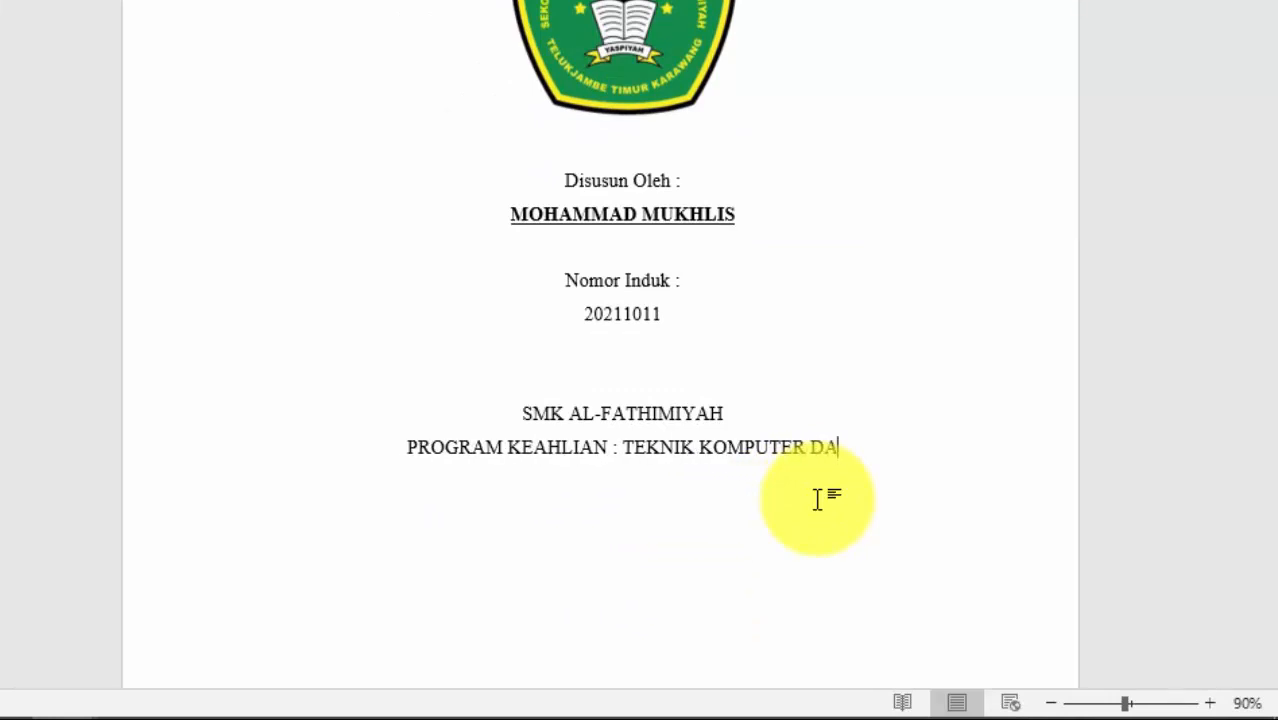
text(N JARINGAN )
text(YAYASAN)
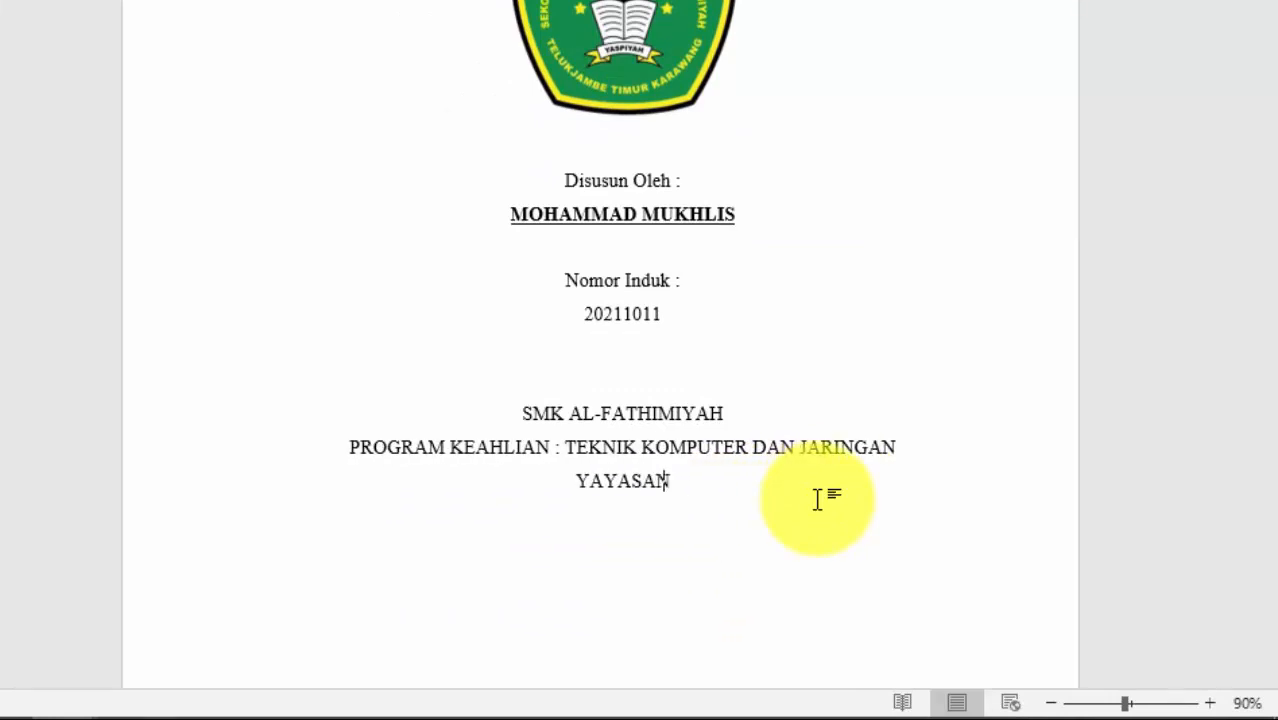
text( PENDIDIKAN ISLAM AL-FATHO)
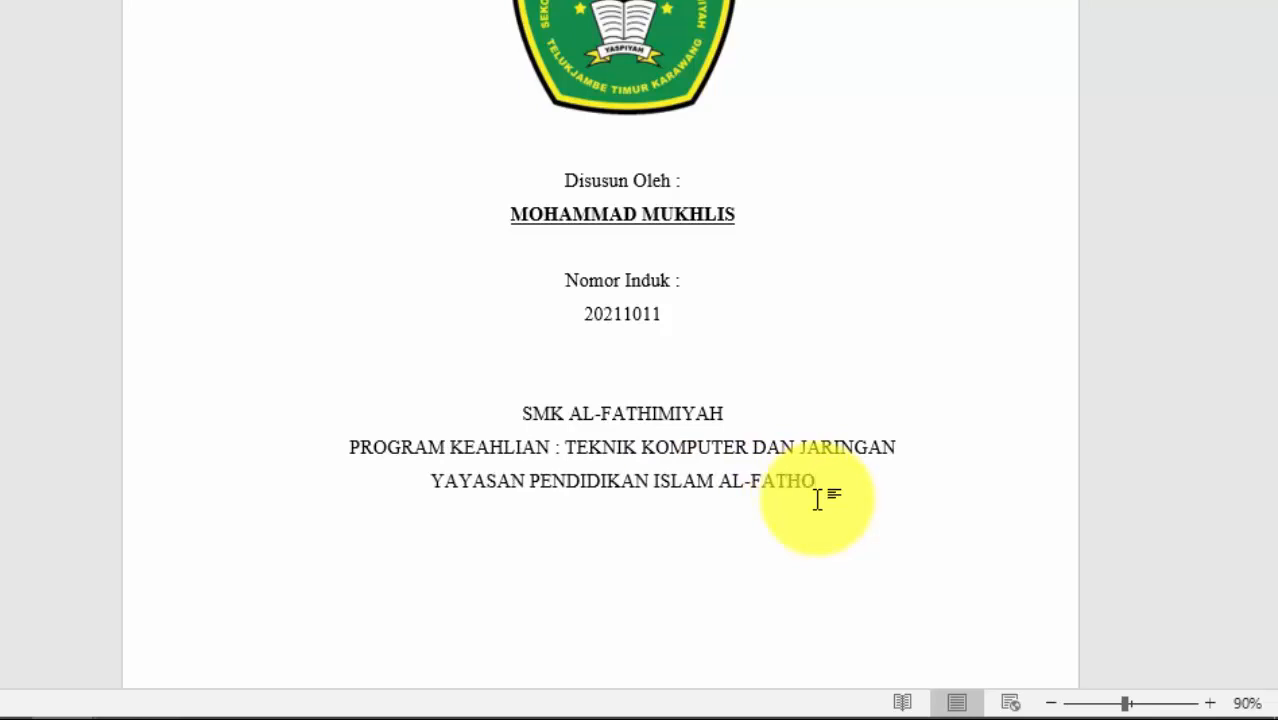
key(BackSpace)
text(IMIYAH )
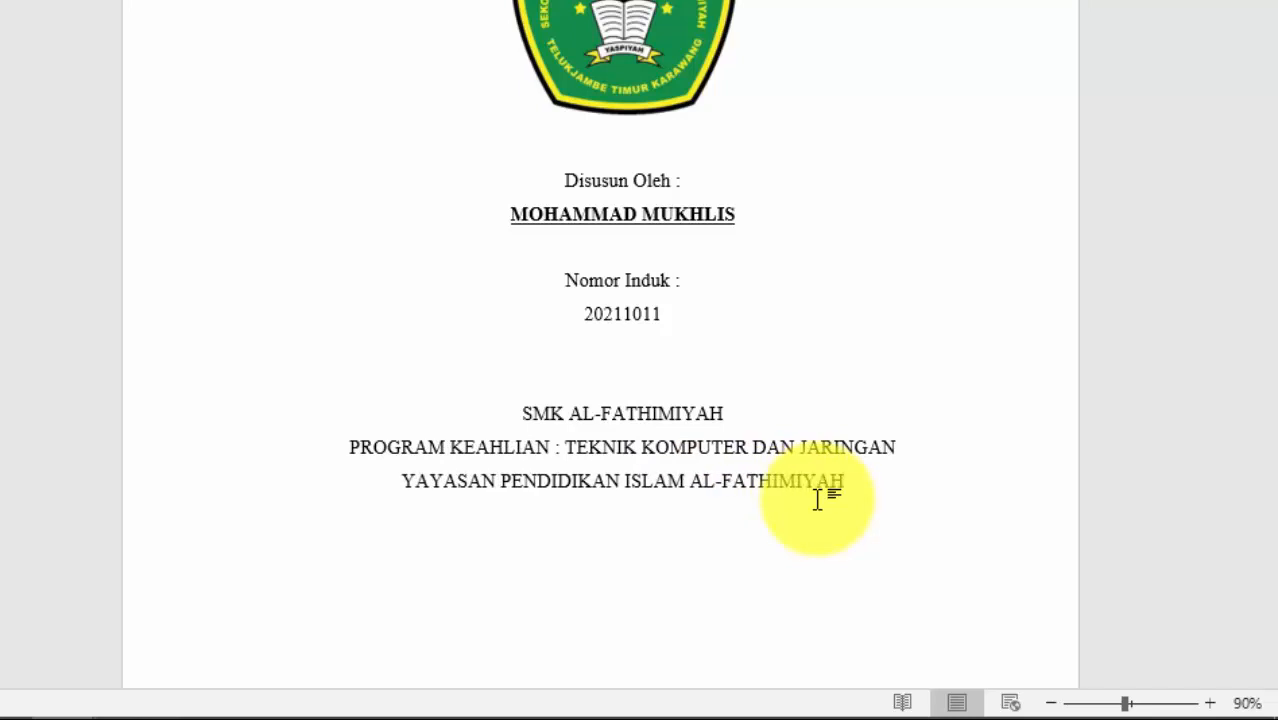
text(Jl. Raya Pinayunga)
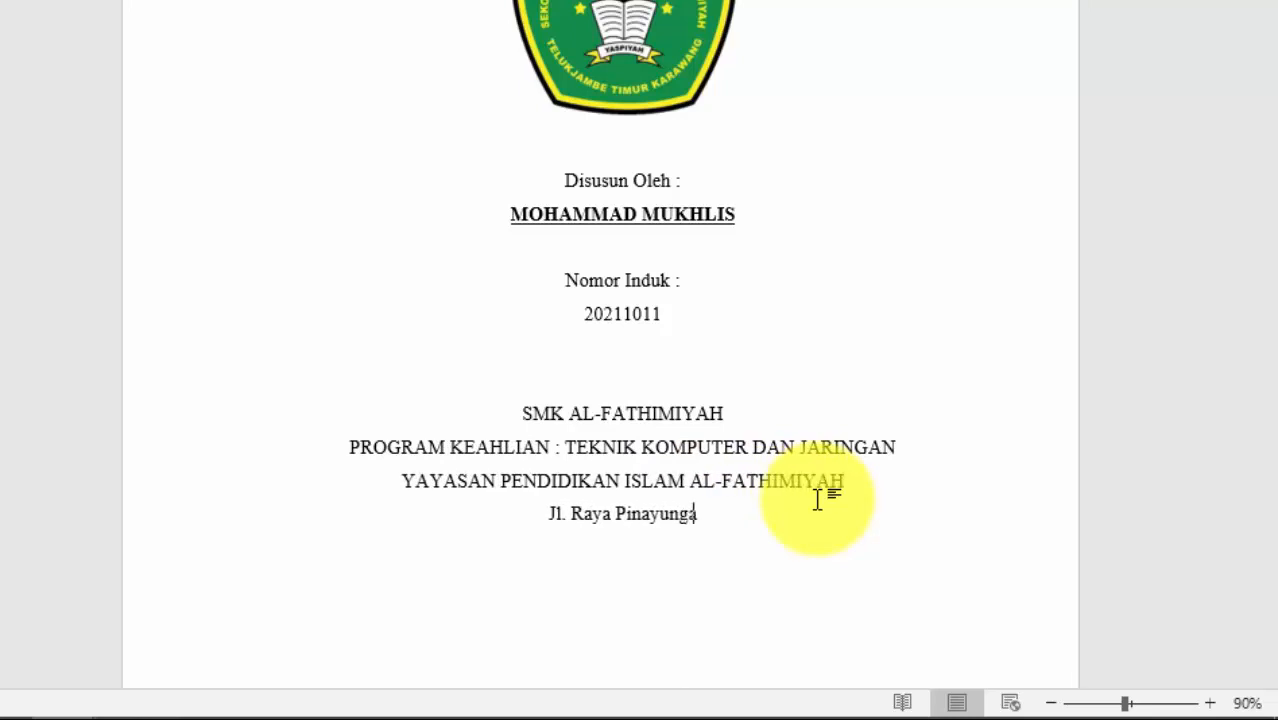
text(n No. 69 Desa Pinayungan Ke)
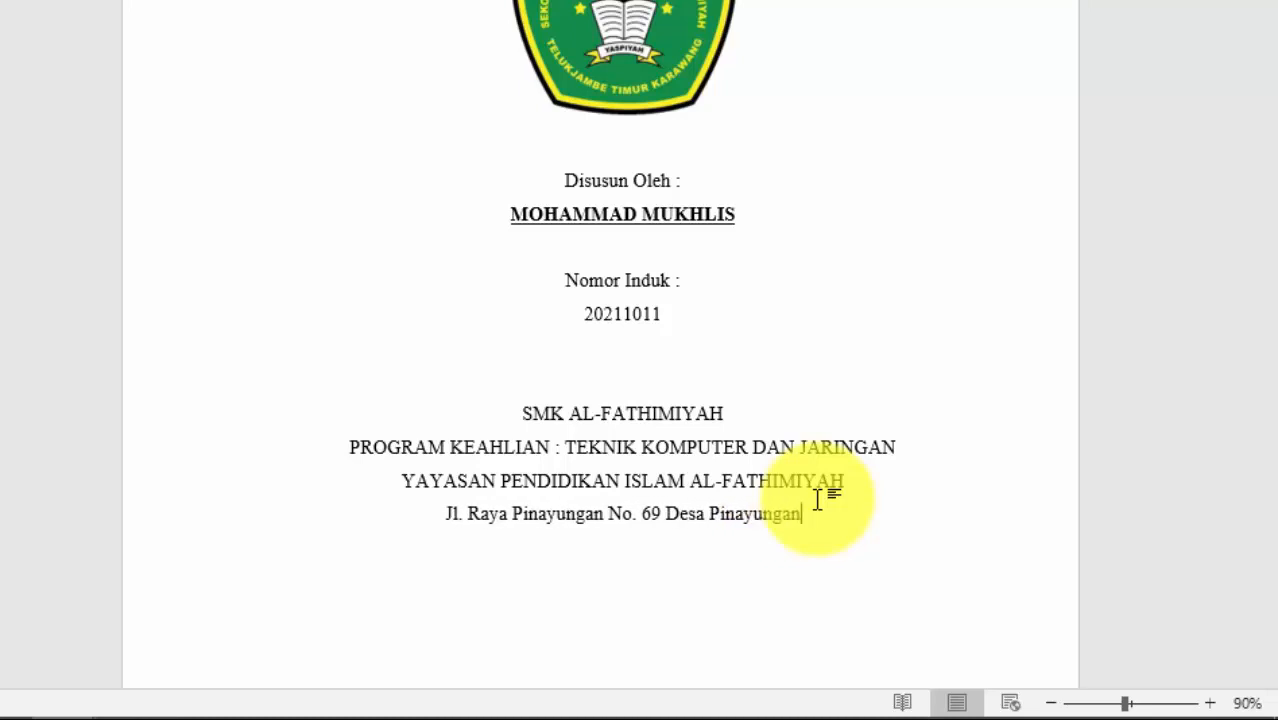
Step: Complete the school's street address line, abbreviating Kecamatan and Kabupaten to Kec. and Kab
key(BackSpace)
key(BackSpace)
key(BackSpace)
key(BackSpace)
key(BackSpace)
key(BackSpace)
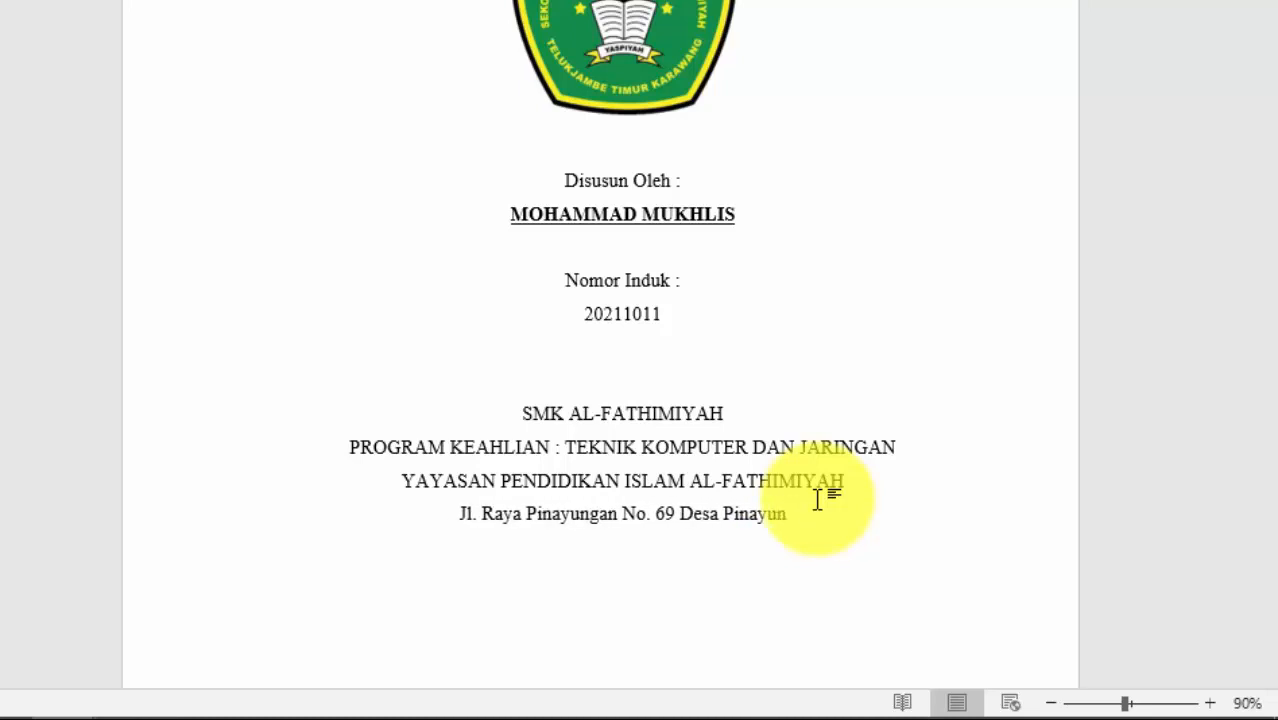
key(ctrl+Left)
text(Dusun Sukatani,)
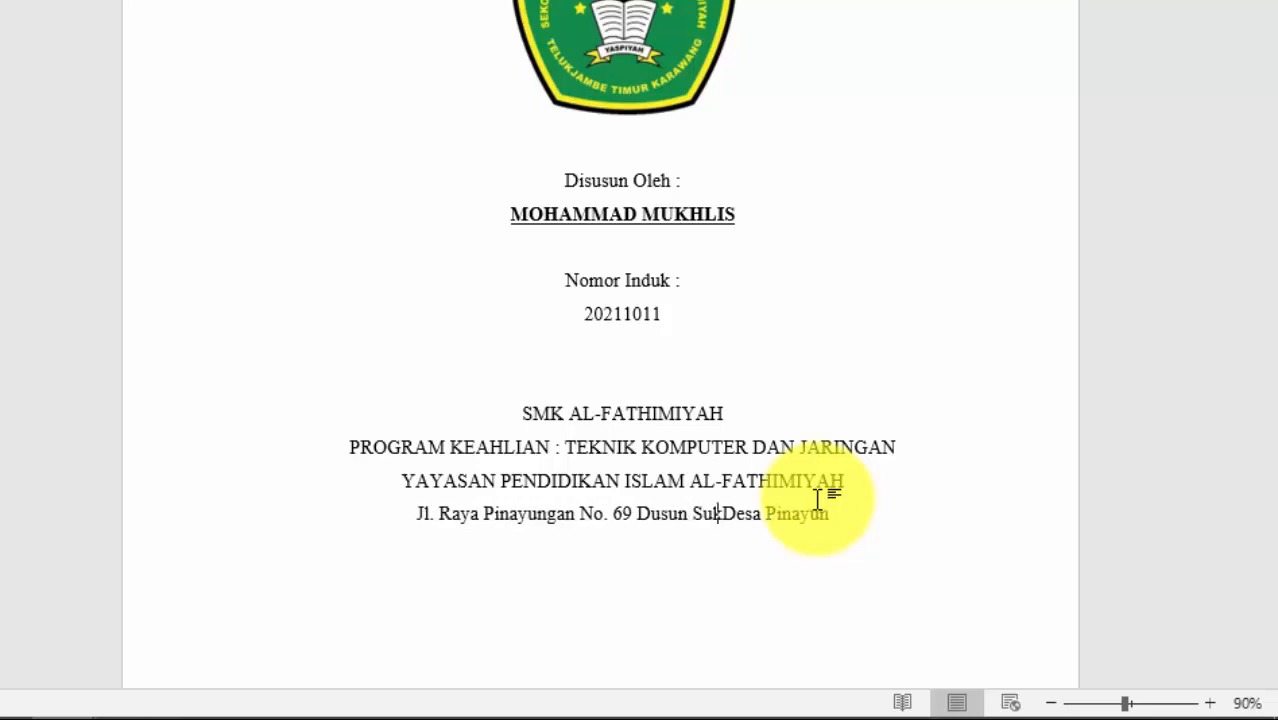
key(Right)
key(End)
text(gan Kecama Tel)
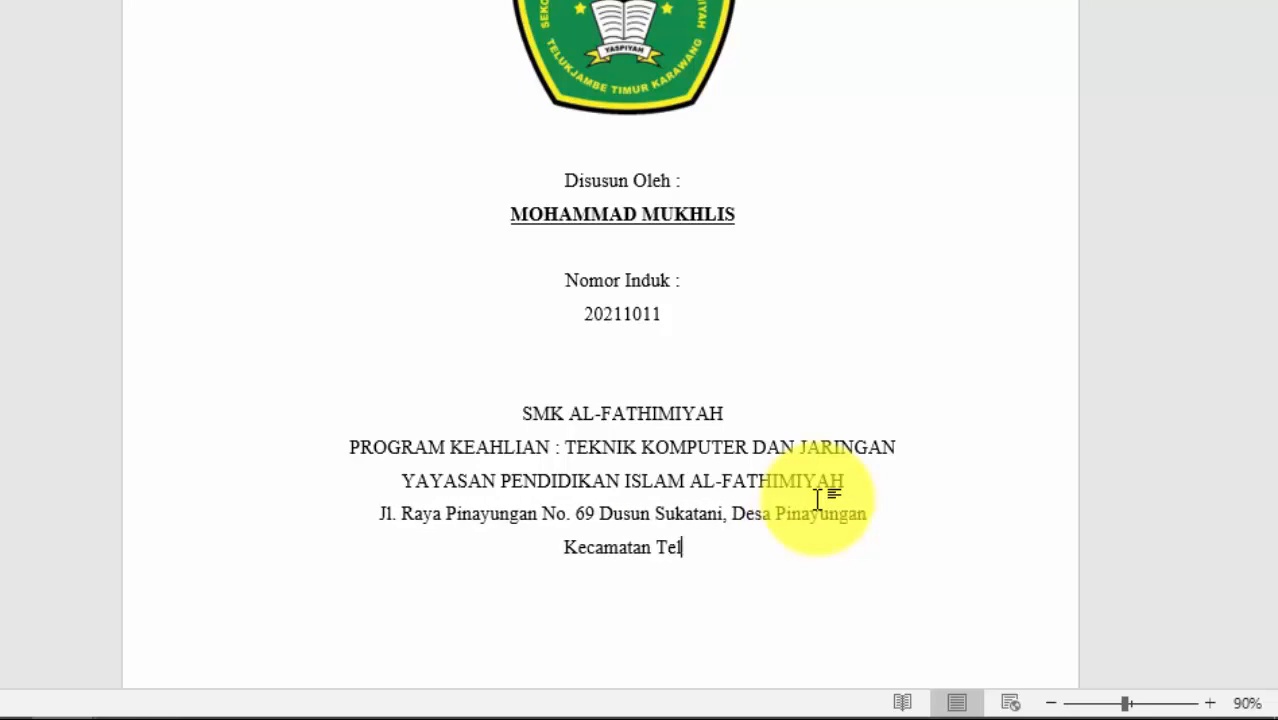
text(ukjambe Timur Kabupat)
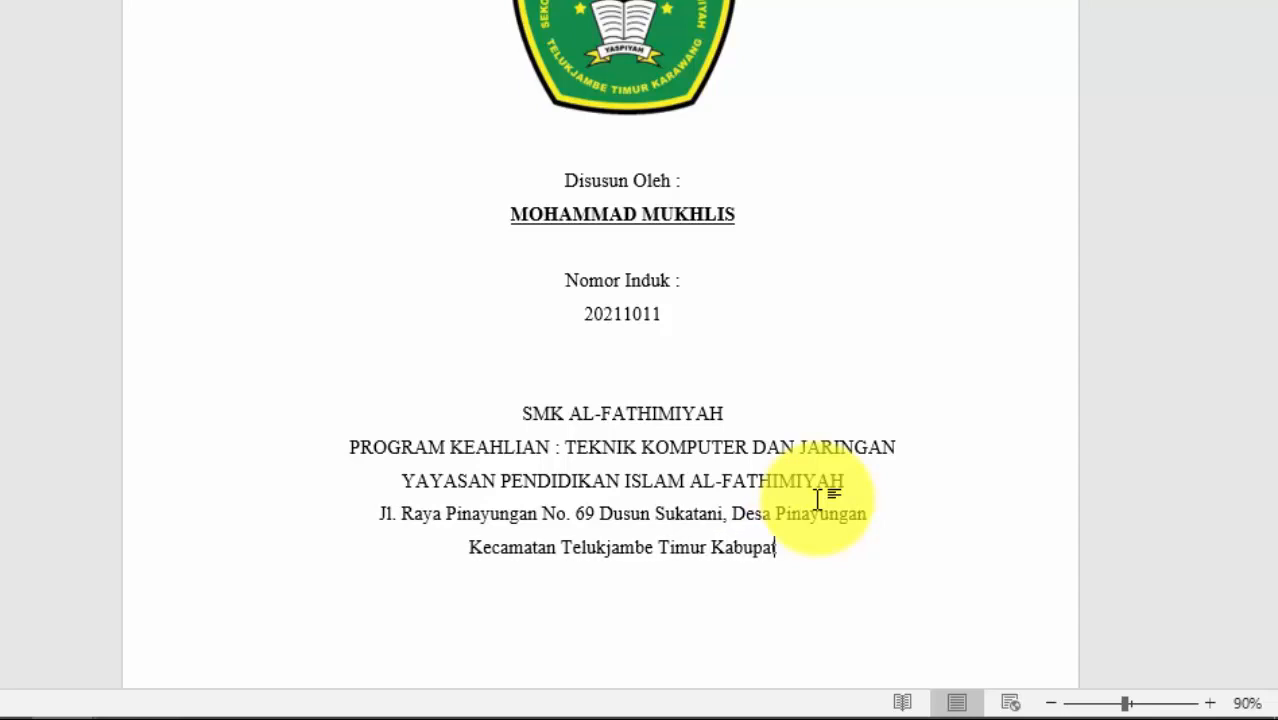
text(en Karawang)
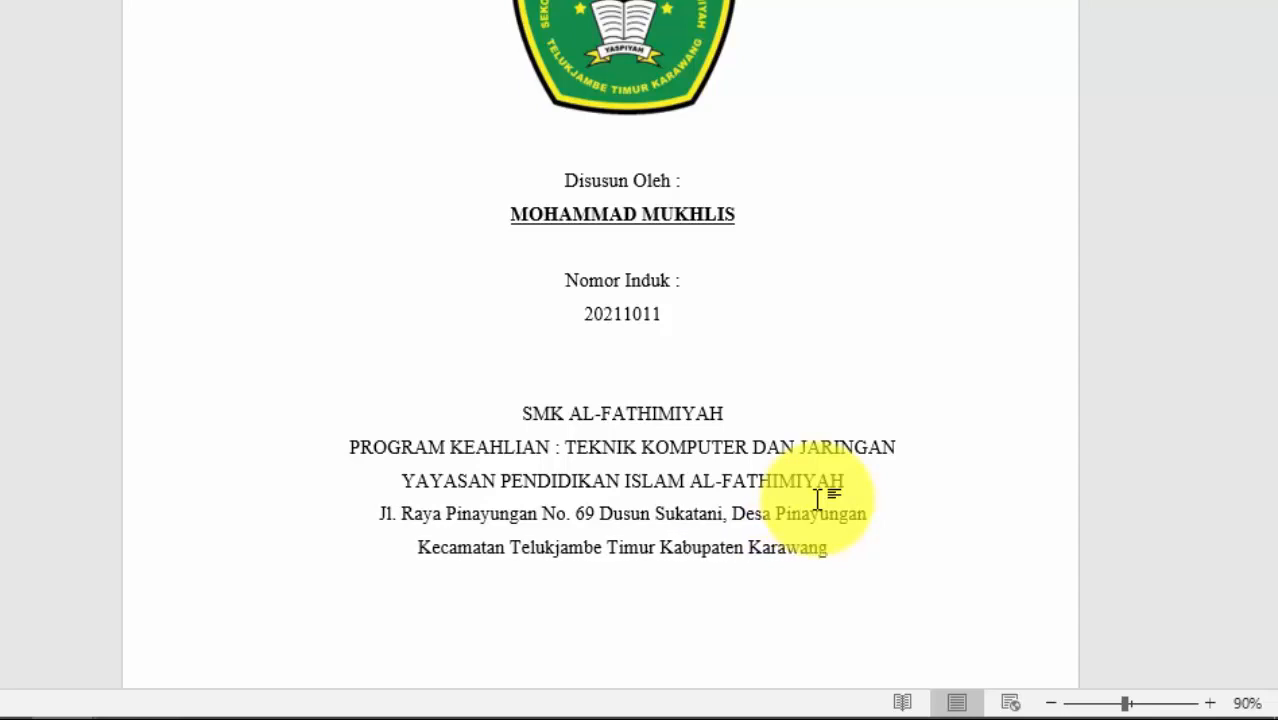
text(  Jawa Barat)
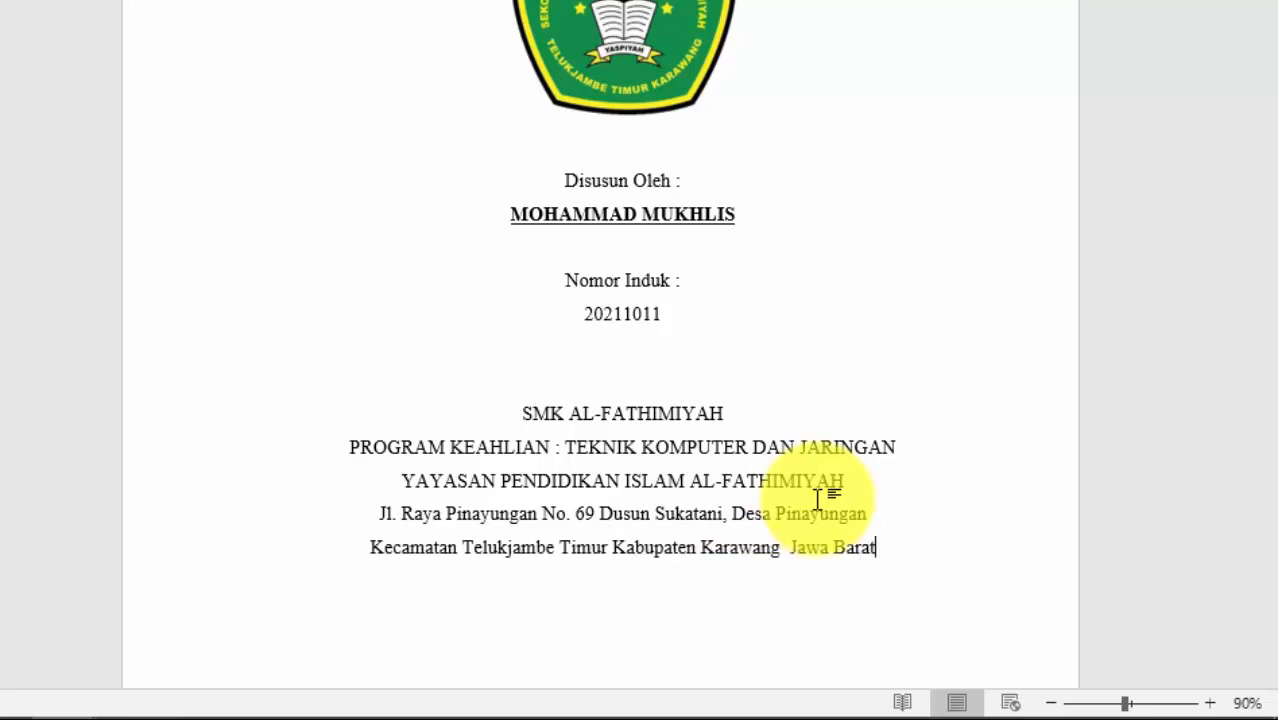
text( 41361)
click(428, 553)
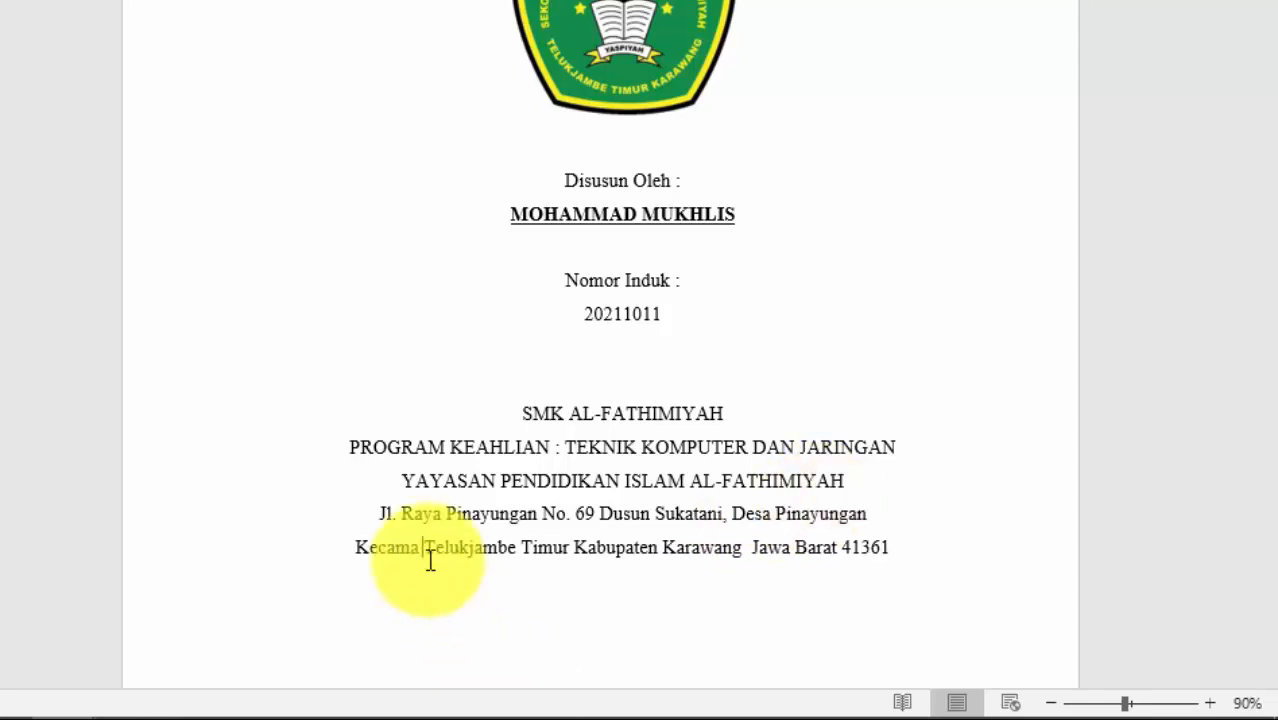
key(BackSpace)
key(BackSpace)
key(BackSpace)
text(.)
click(641, 550)
key(BackSpace)
key(BackSpace)
key(BackSpace)
key(BackSpace)
key(BackSpace)
key(BackSpace)
key(BackSpace)
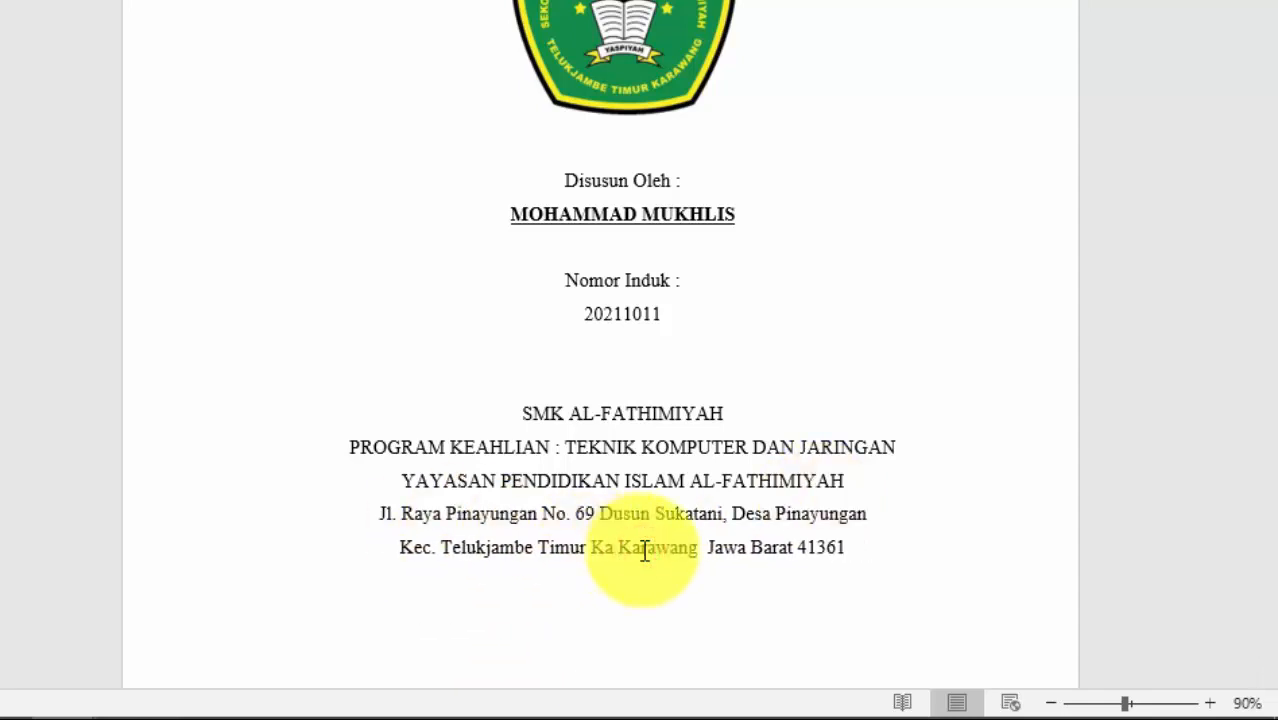
text(b.)
text(-)
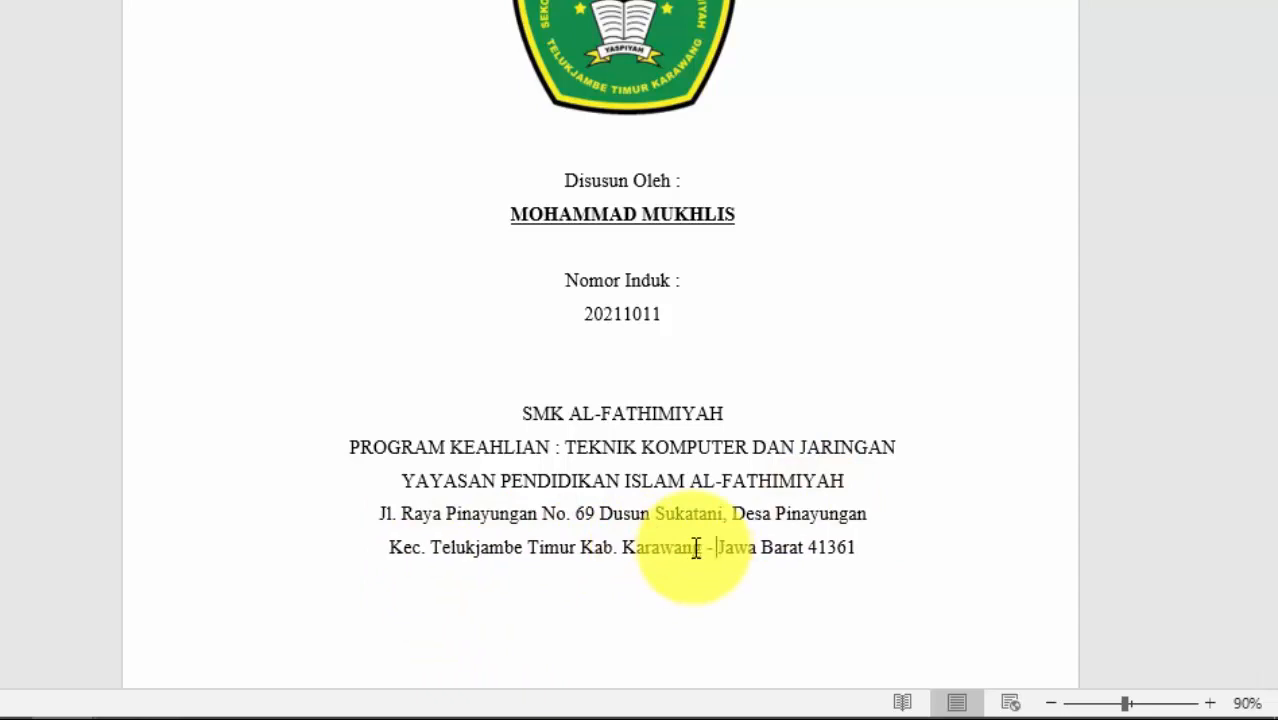
Step: Add a new line with the school's phone number, website and e-mail address
key(Return)
text(No)
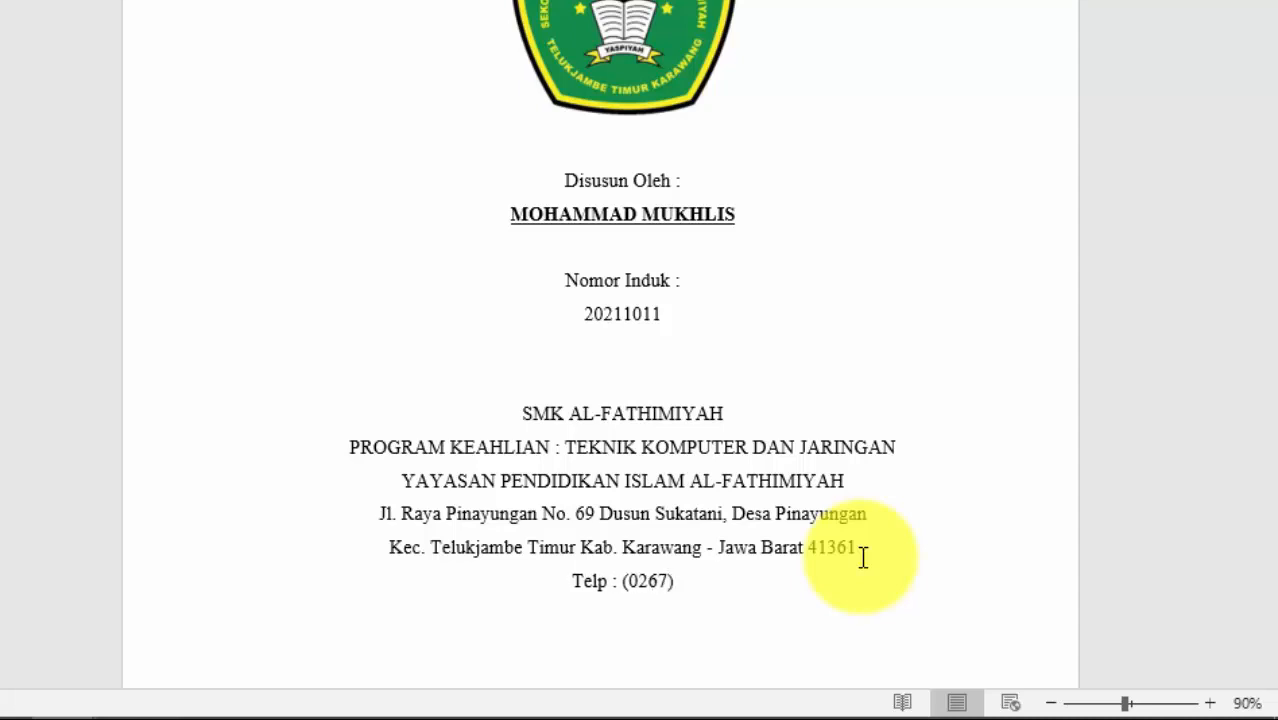
text(4)
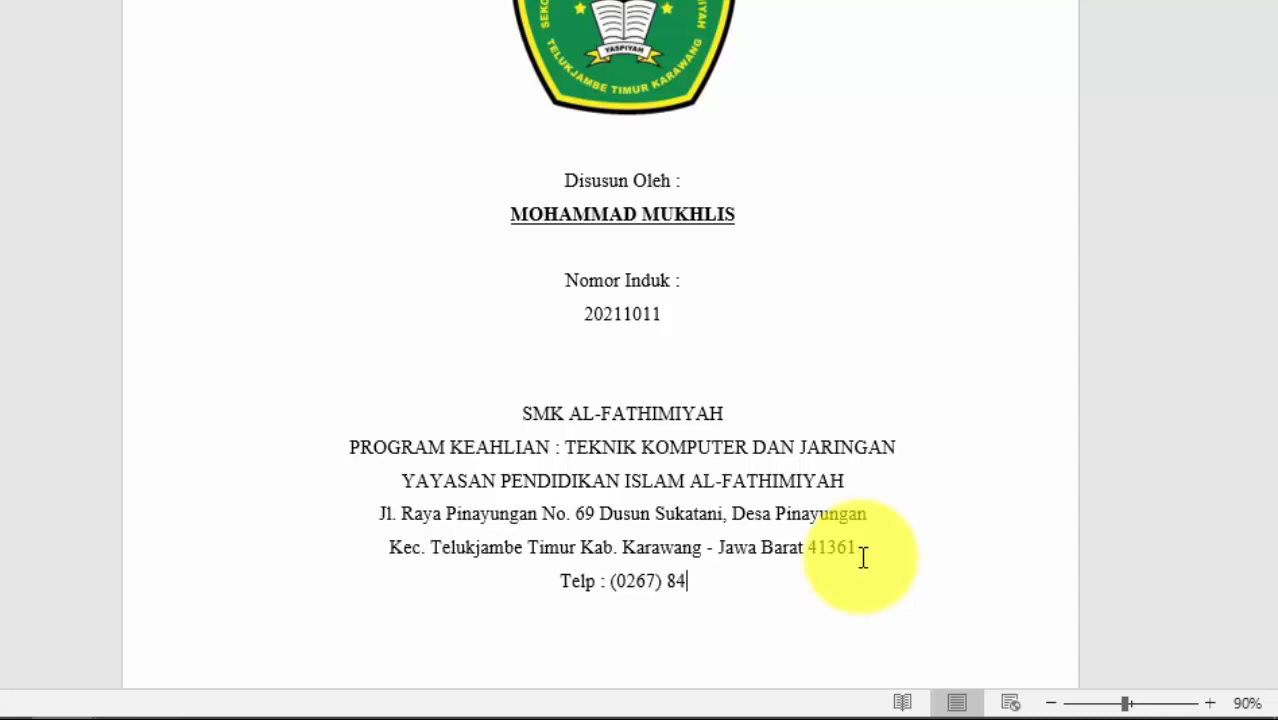
text(07150)
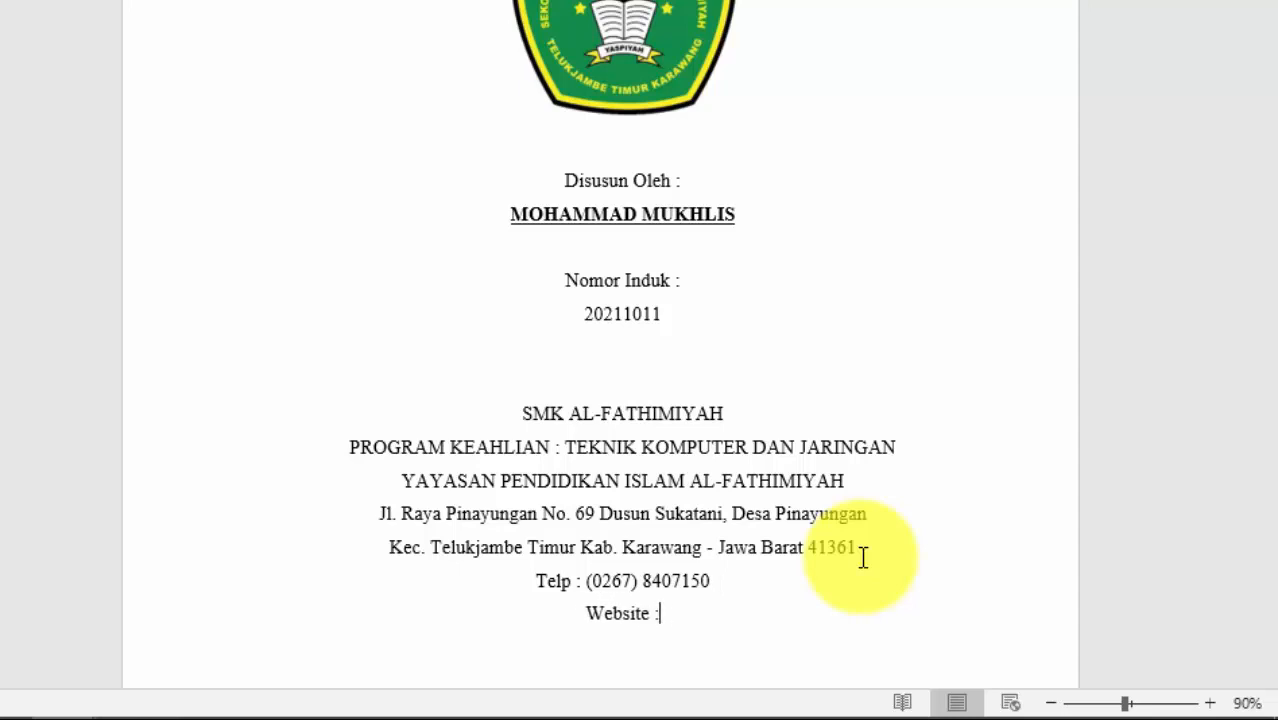
text(kalfathimiyah.s)
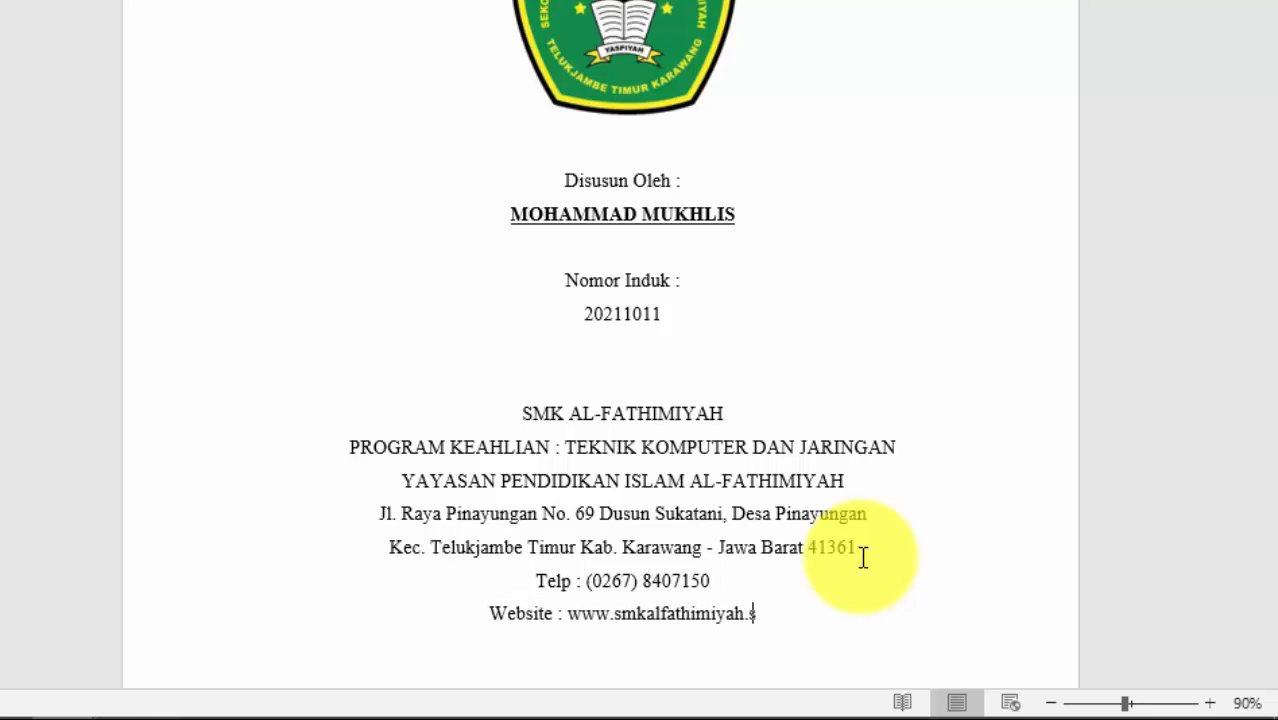
text(ch.id - Email)
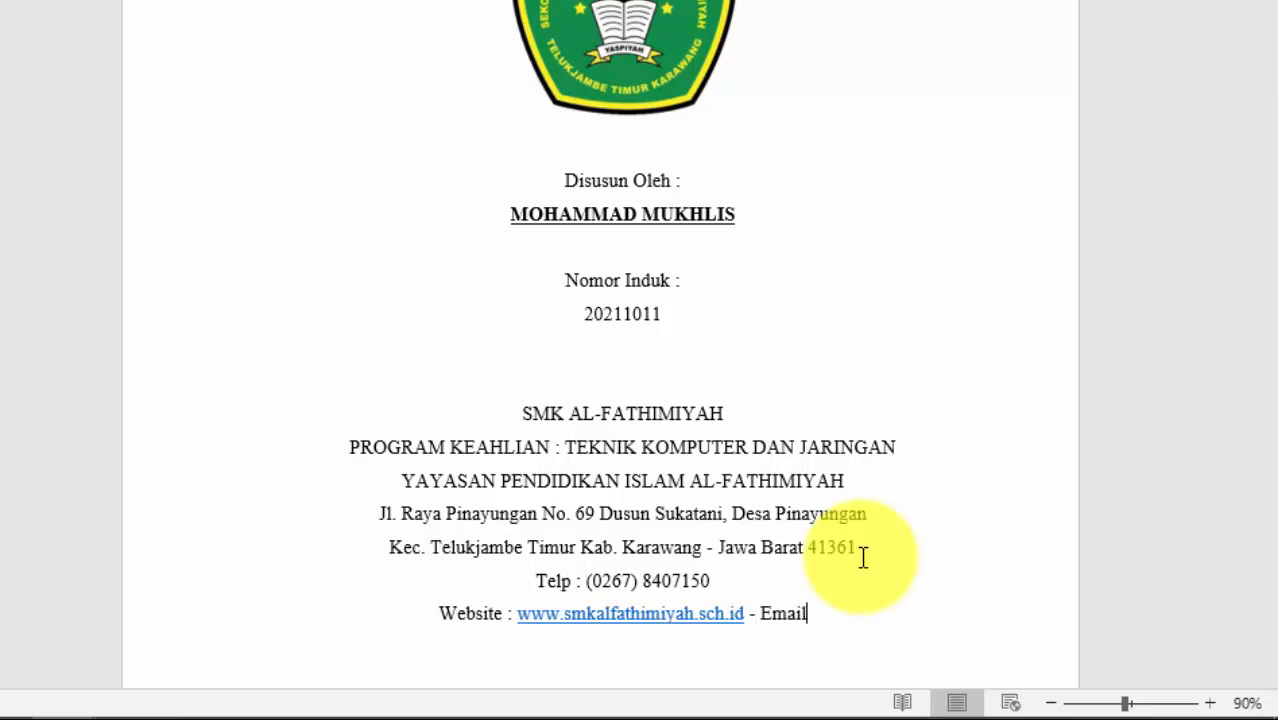
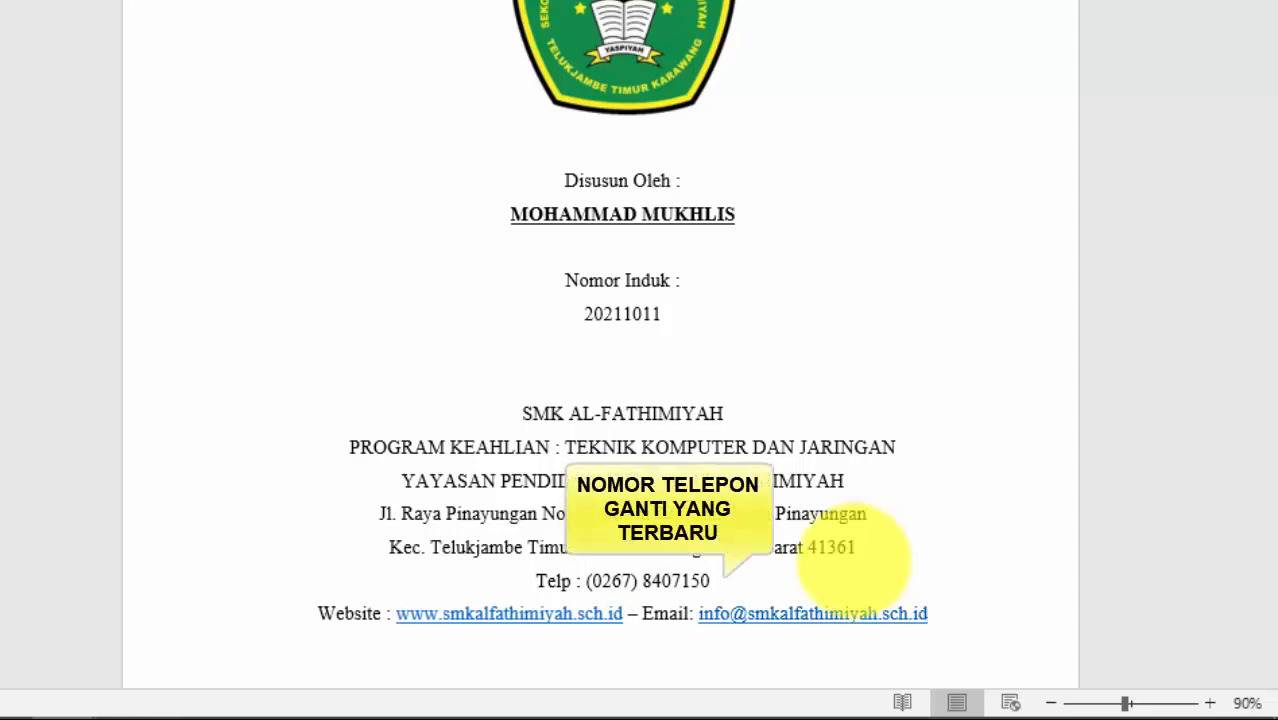
scroll(670, 570, down, 3)
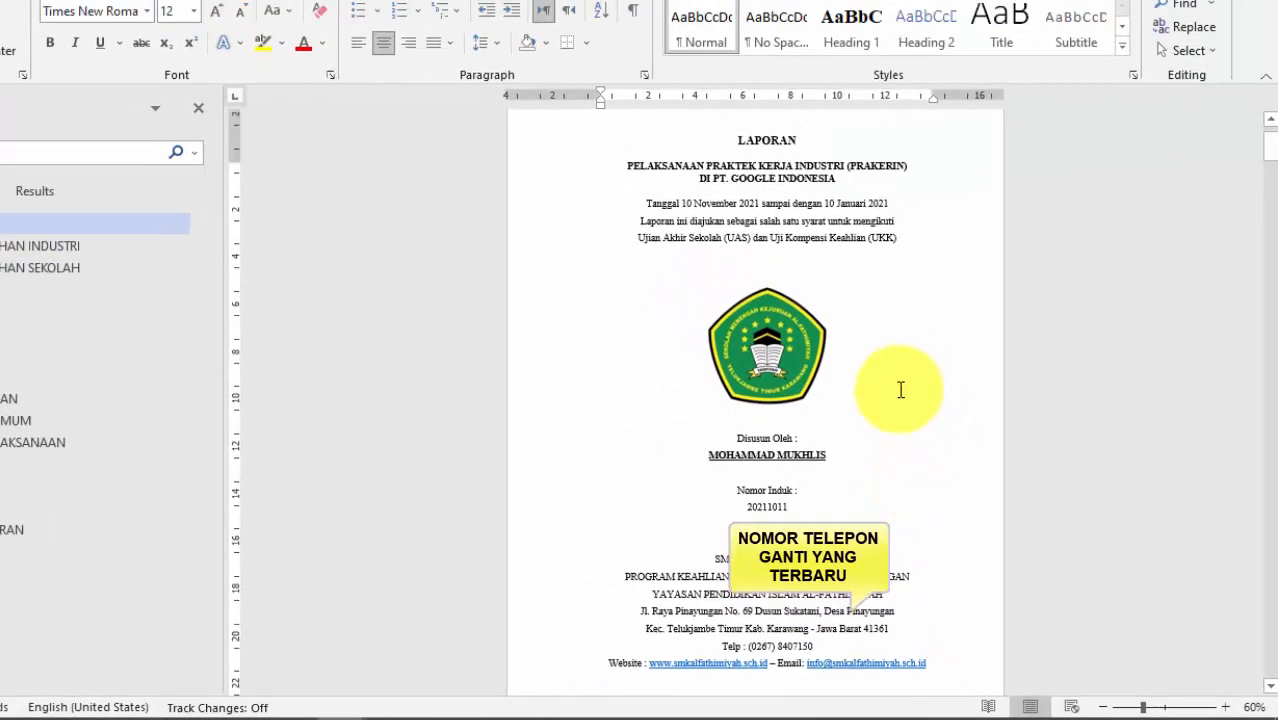
scroll(900, 390, down, 5)
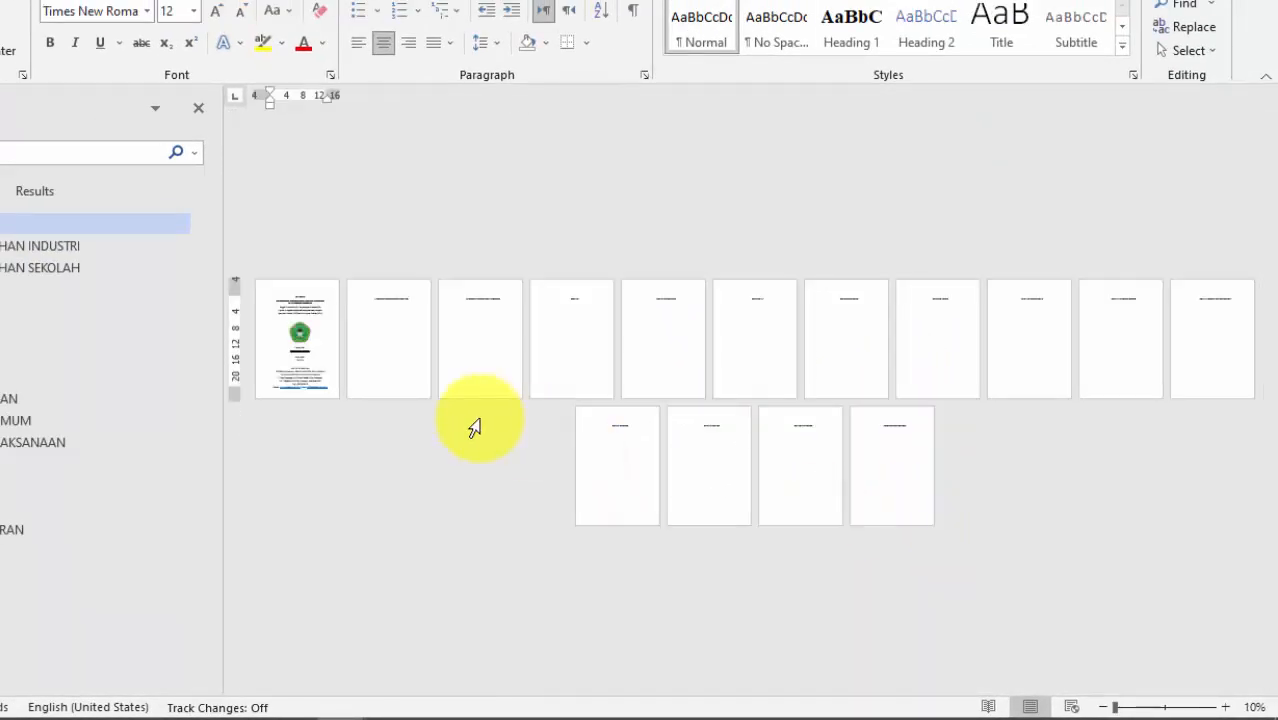
scroll(350, 335, up, 3)
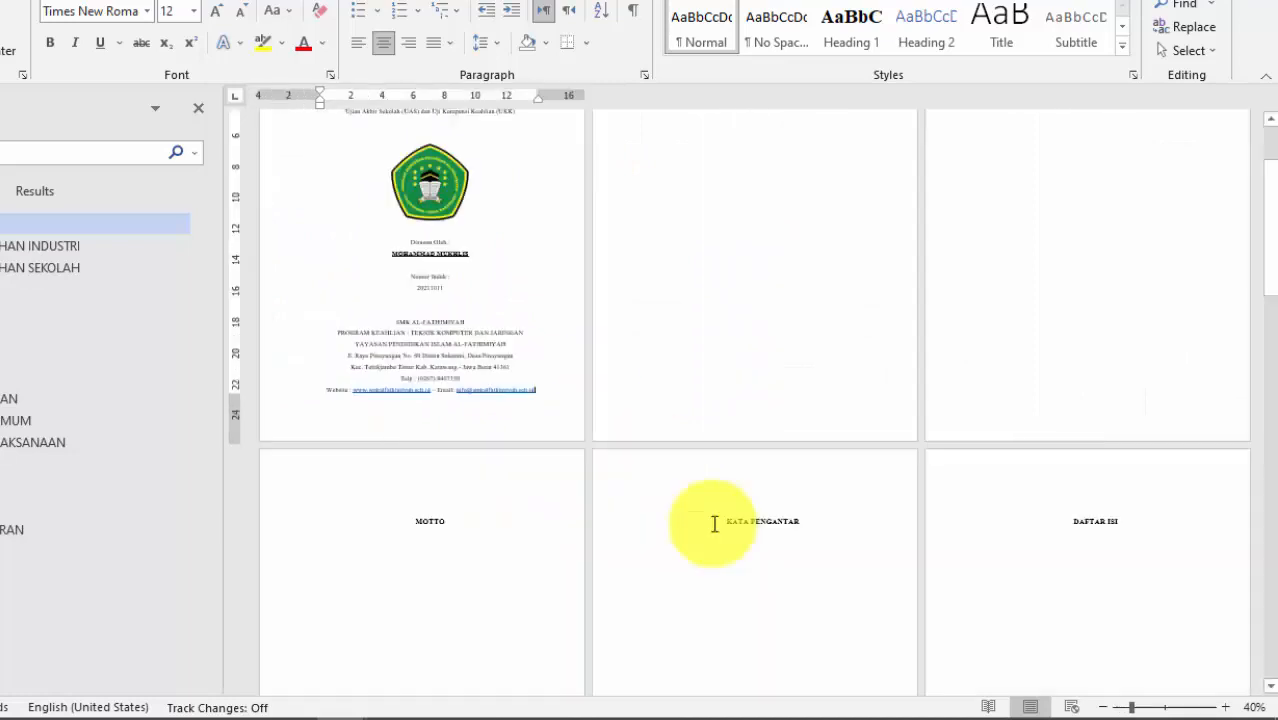
scroll(508, 360, up, 3)
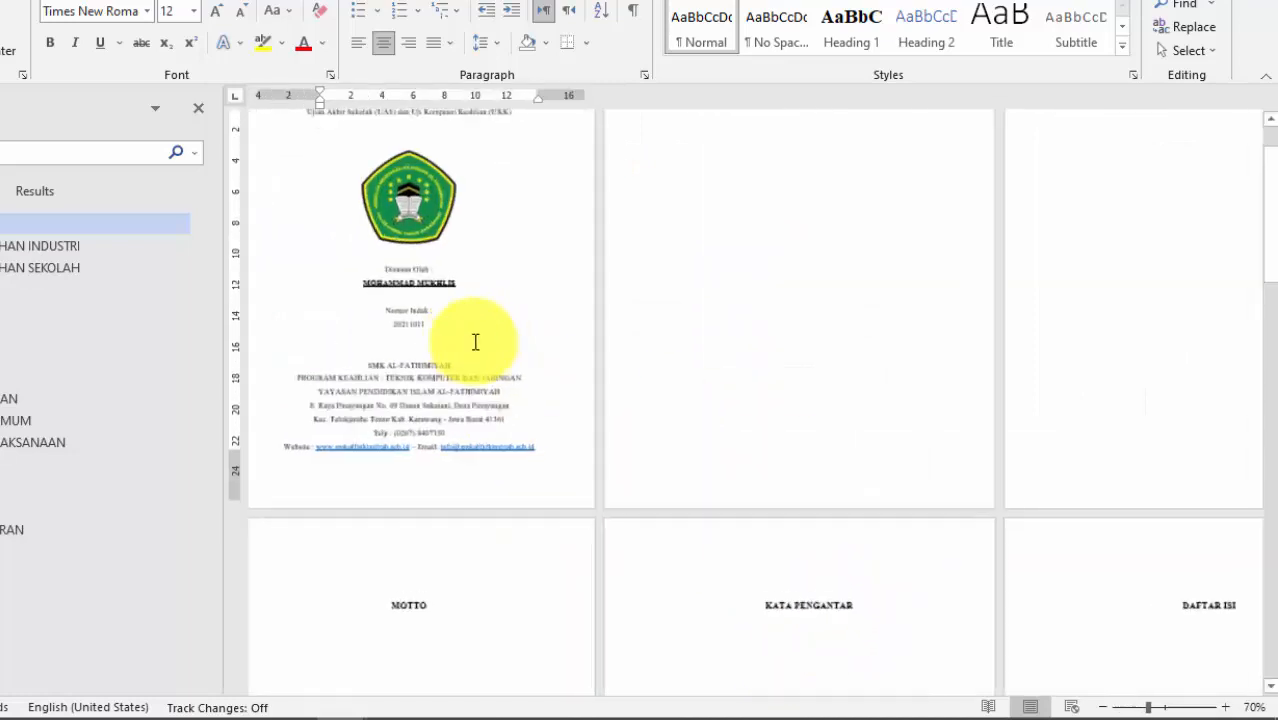
scroll(690, 328, up, 5)
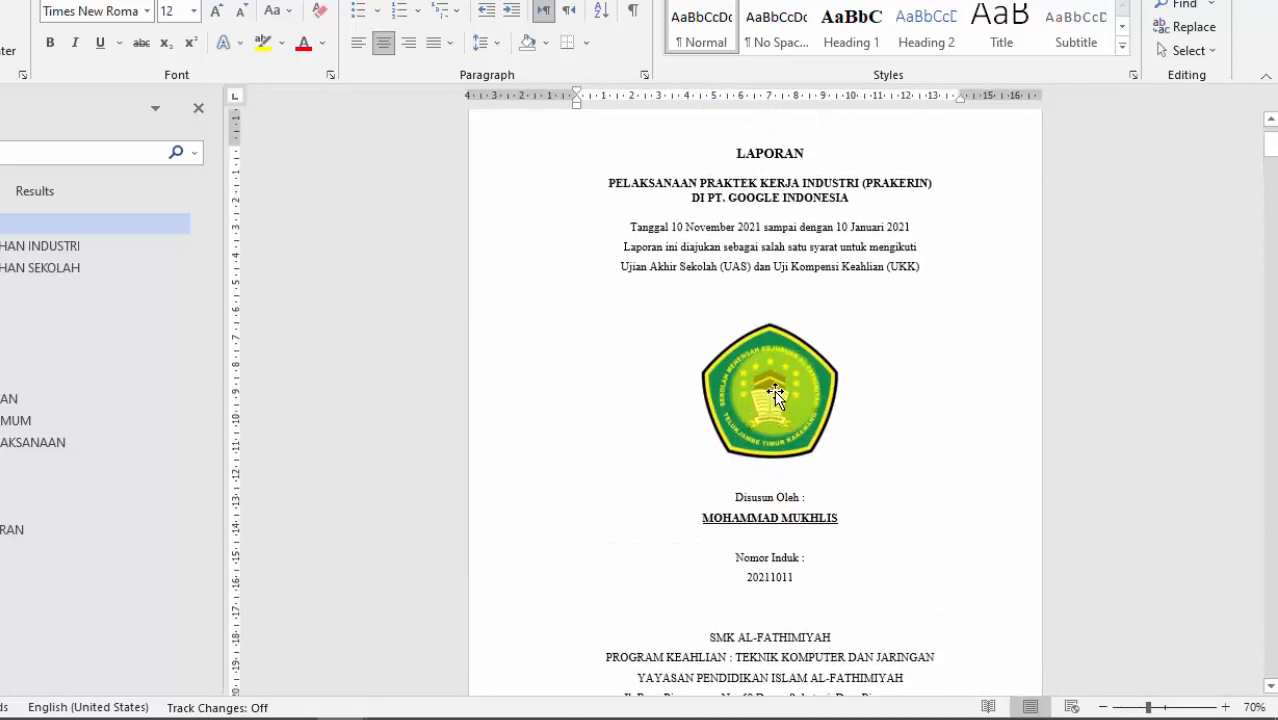
scroll(839, 494, down, 1)
scroll(843, 510, up, 1)
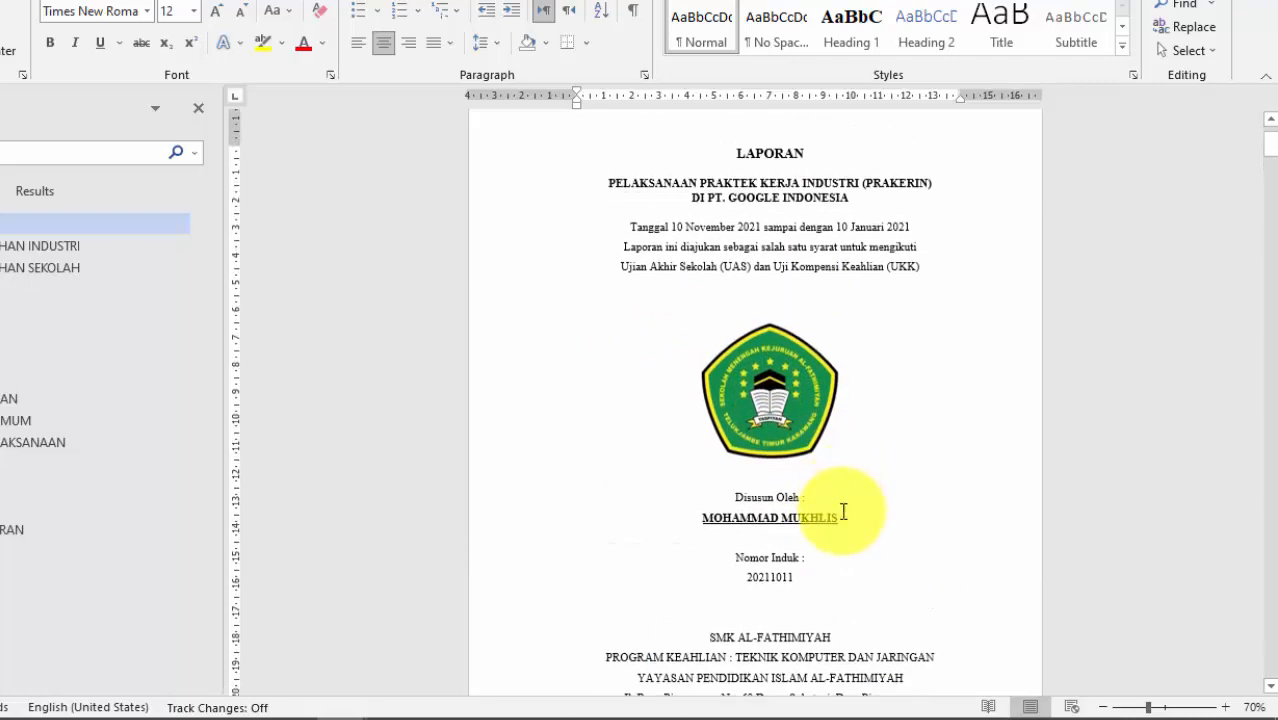
scroll(843, 511, down, 3)
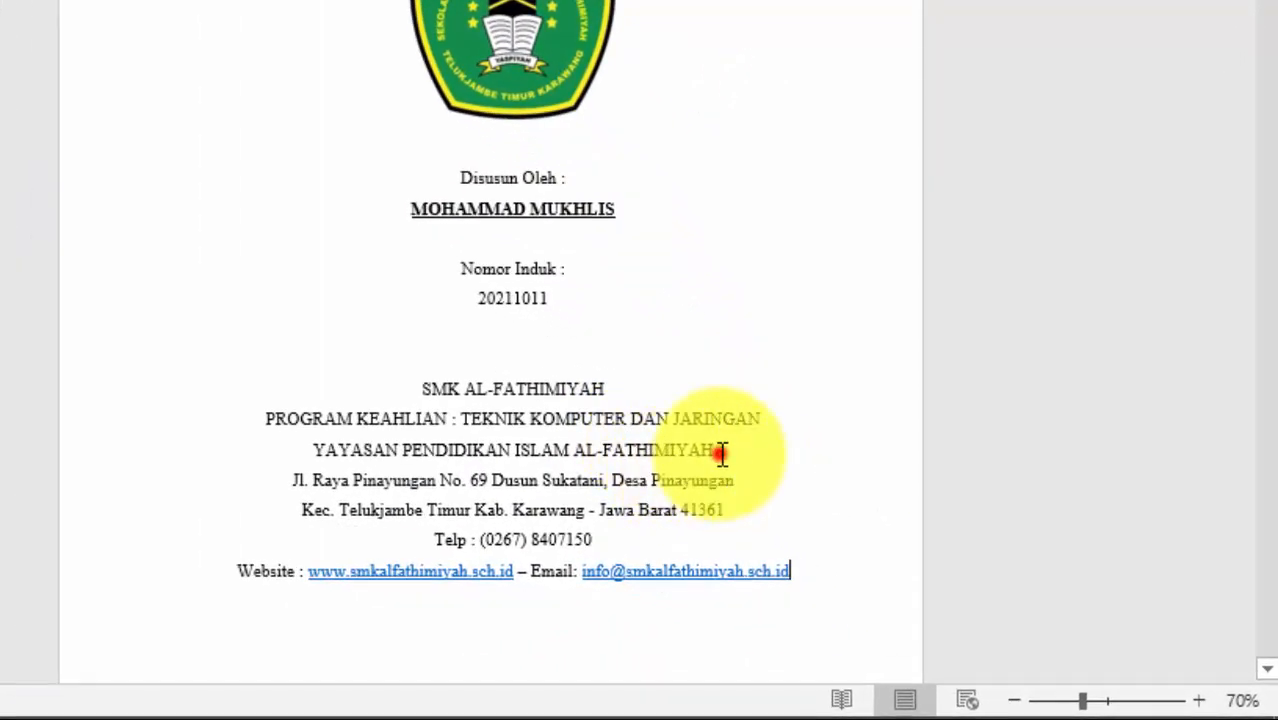
Step: Make the school, programme and foundation lines bold
drag(722, 453, 427, 385)
click(435, 348)
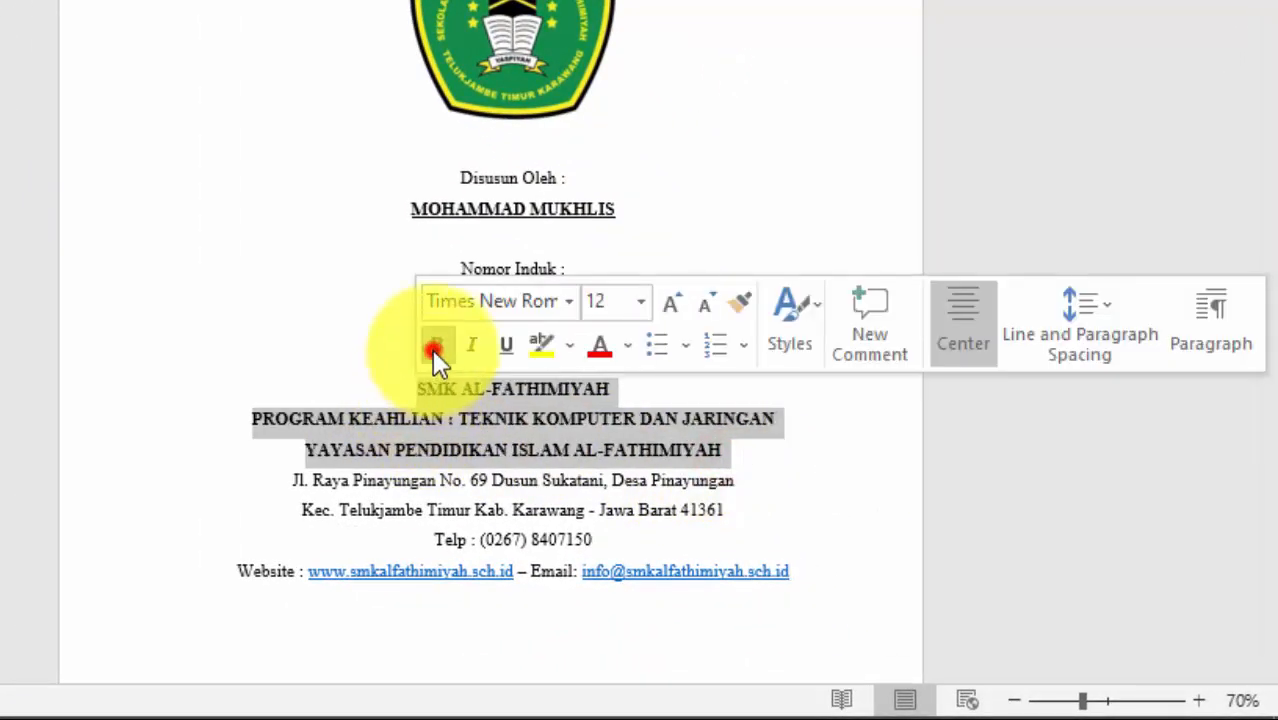
click(714, 458)
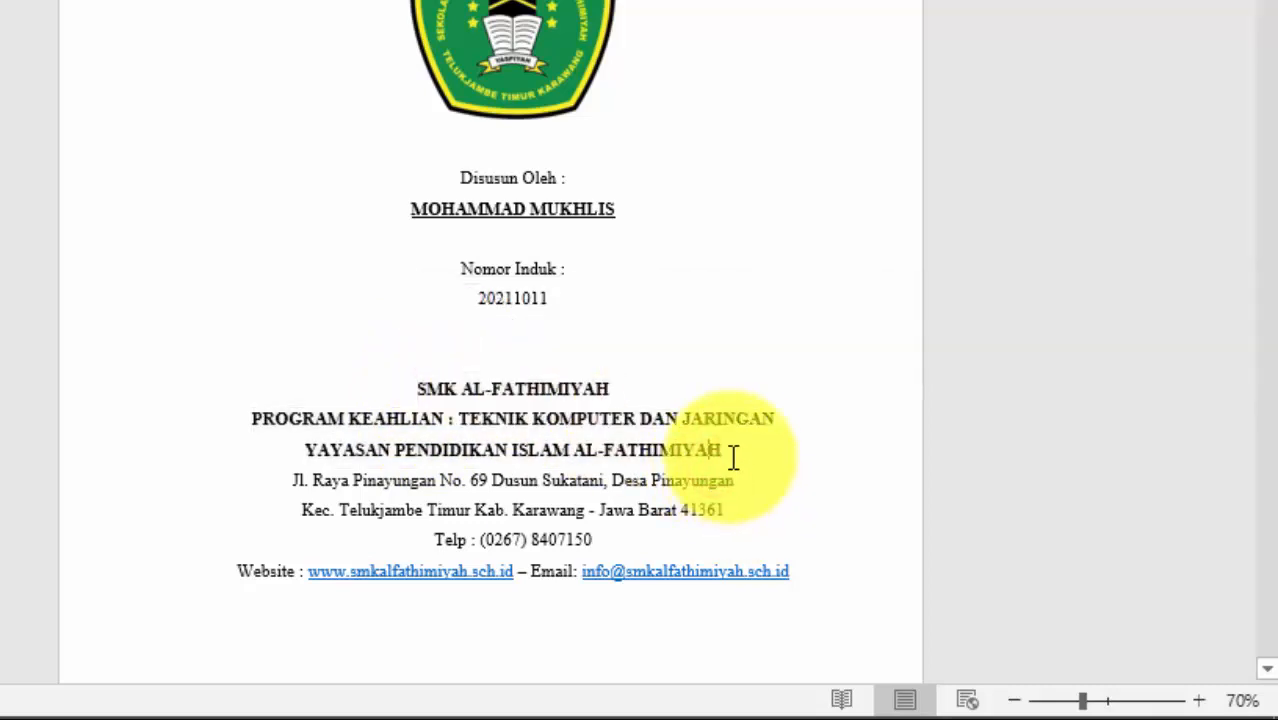
Step: Enlarge the YAYASAN PENDIDIKAN ISLAM AL-FATHIMIYAH line from 12 to 14 pt
drag(724, 450, 365, 440)
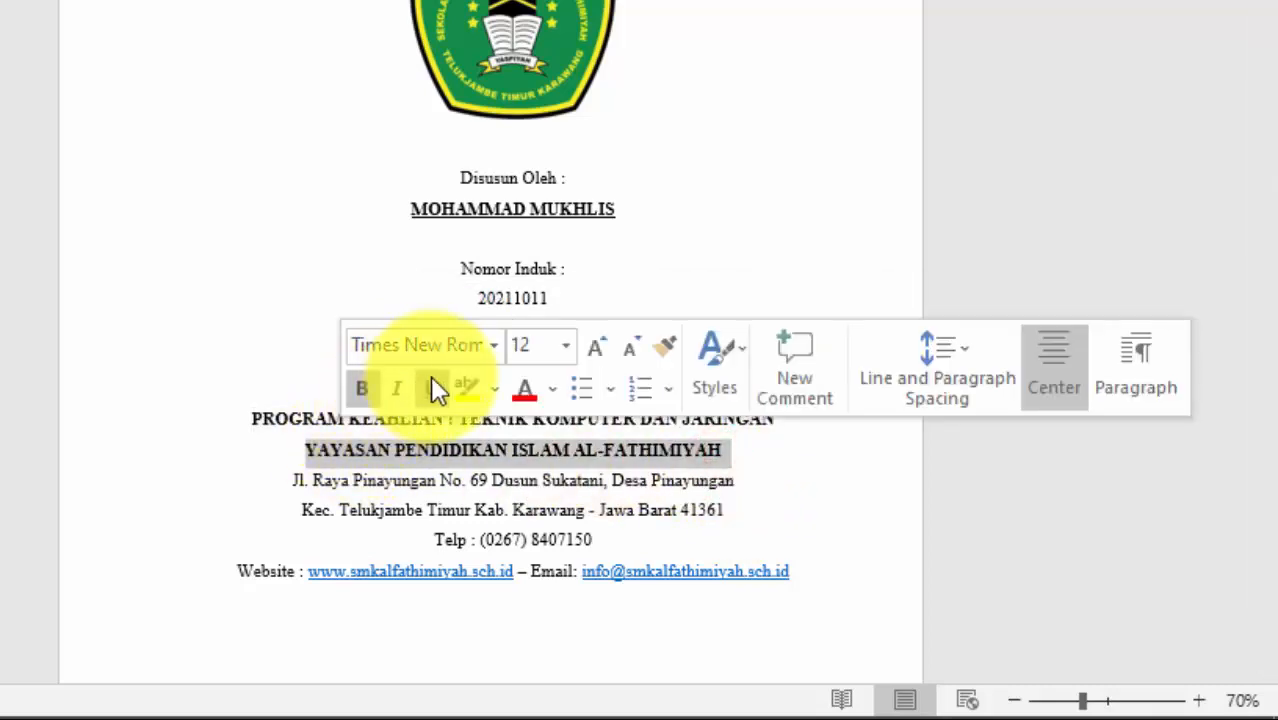
click(597, 347)
click(676, 522)
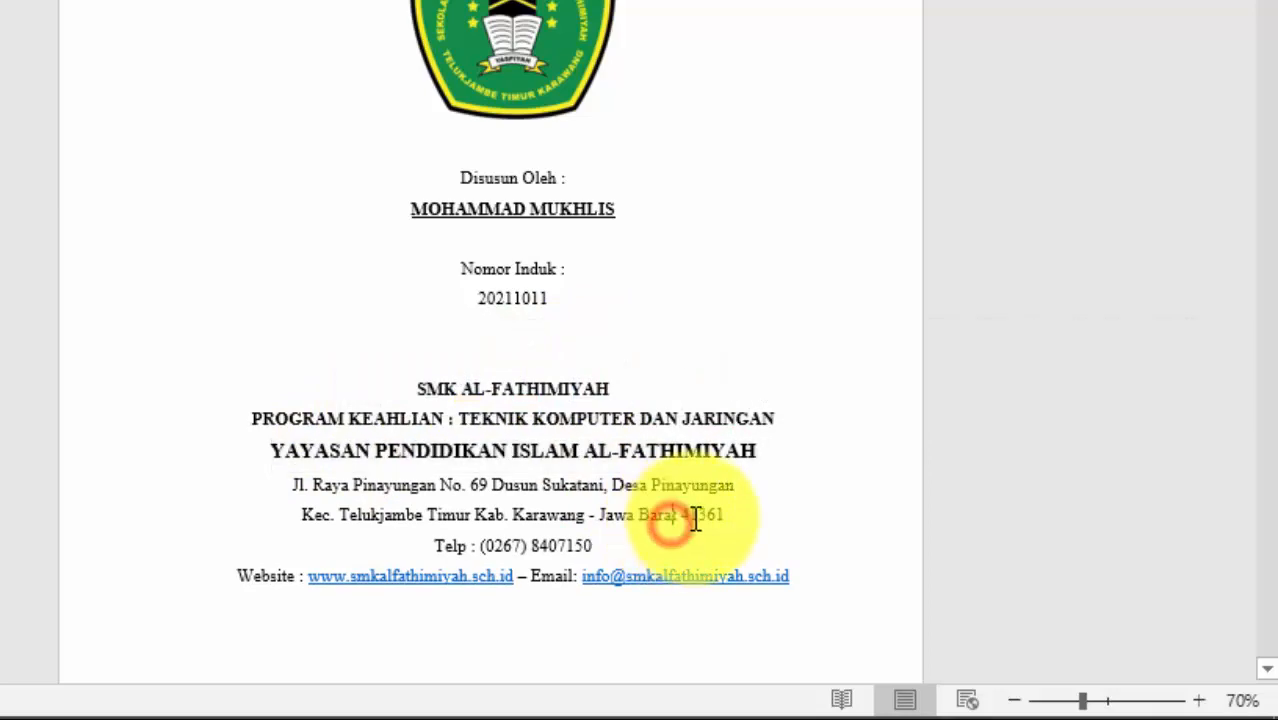
ctrl+scroll(742, 465, up, 2)
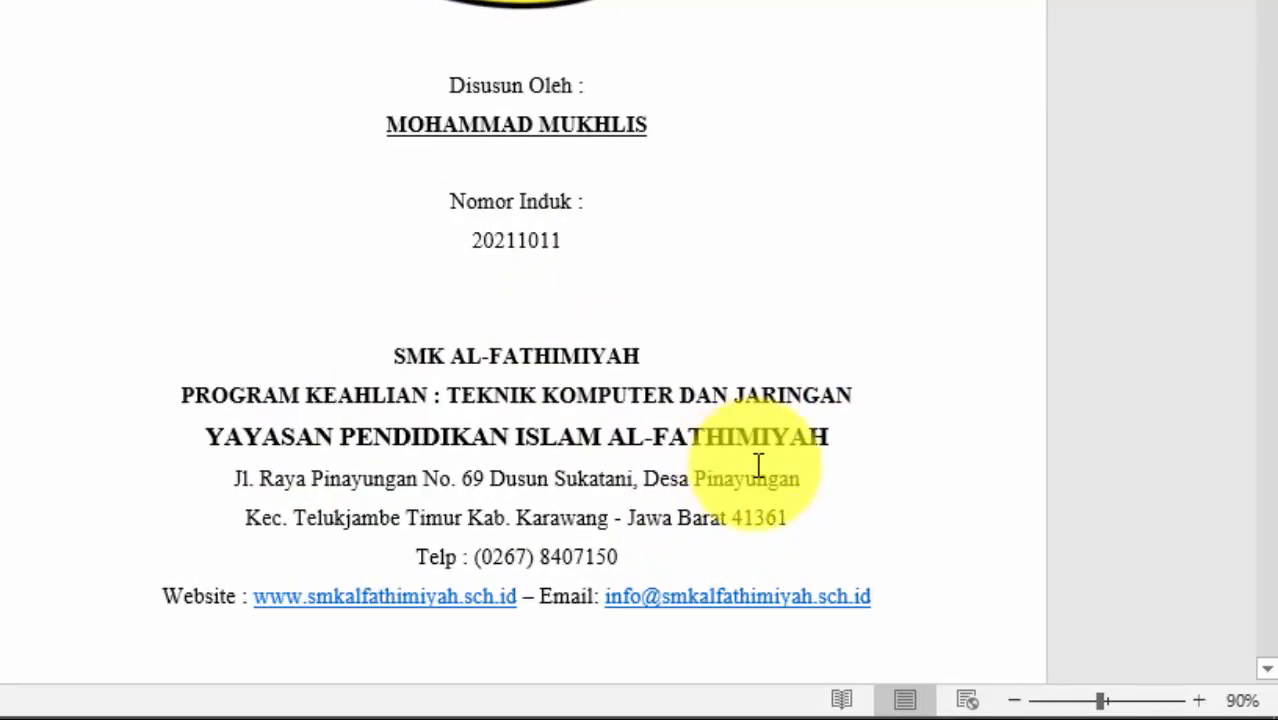
ctrl+scroll(762, 460, down, 3)
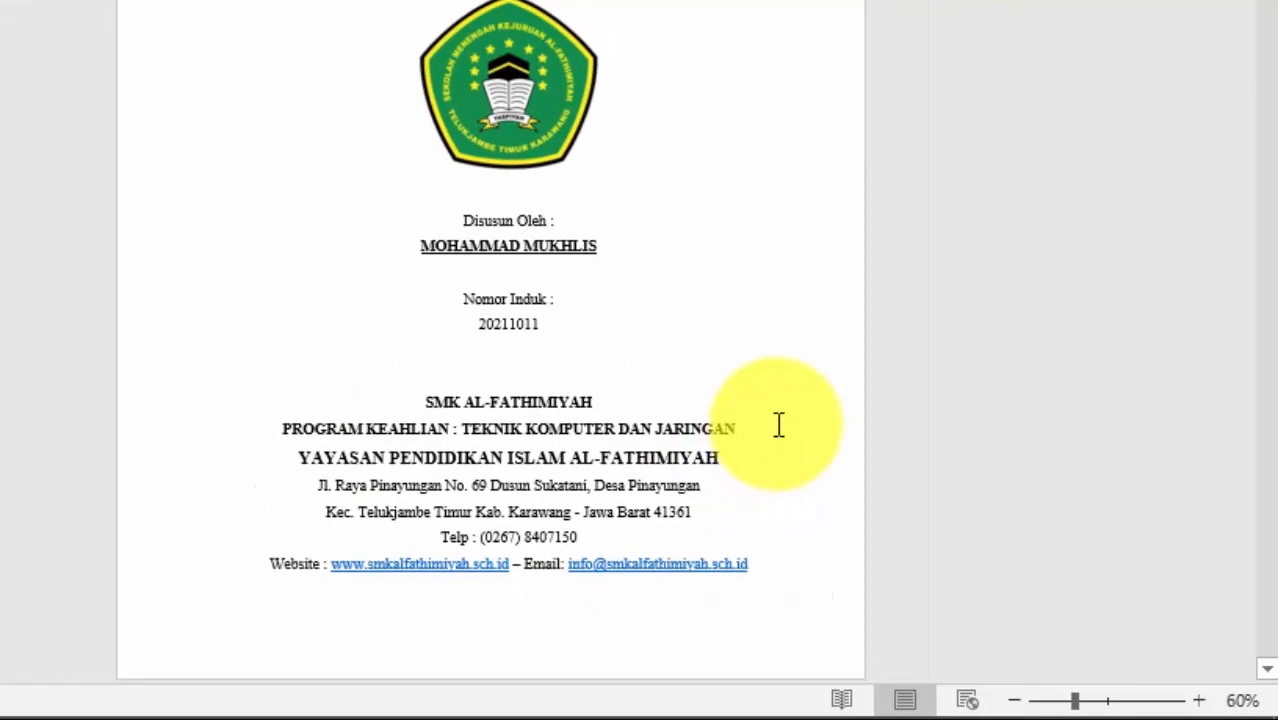
ctrl+scroll(781, 388, down, 1)
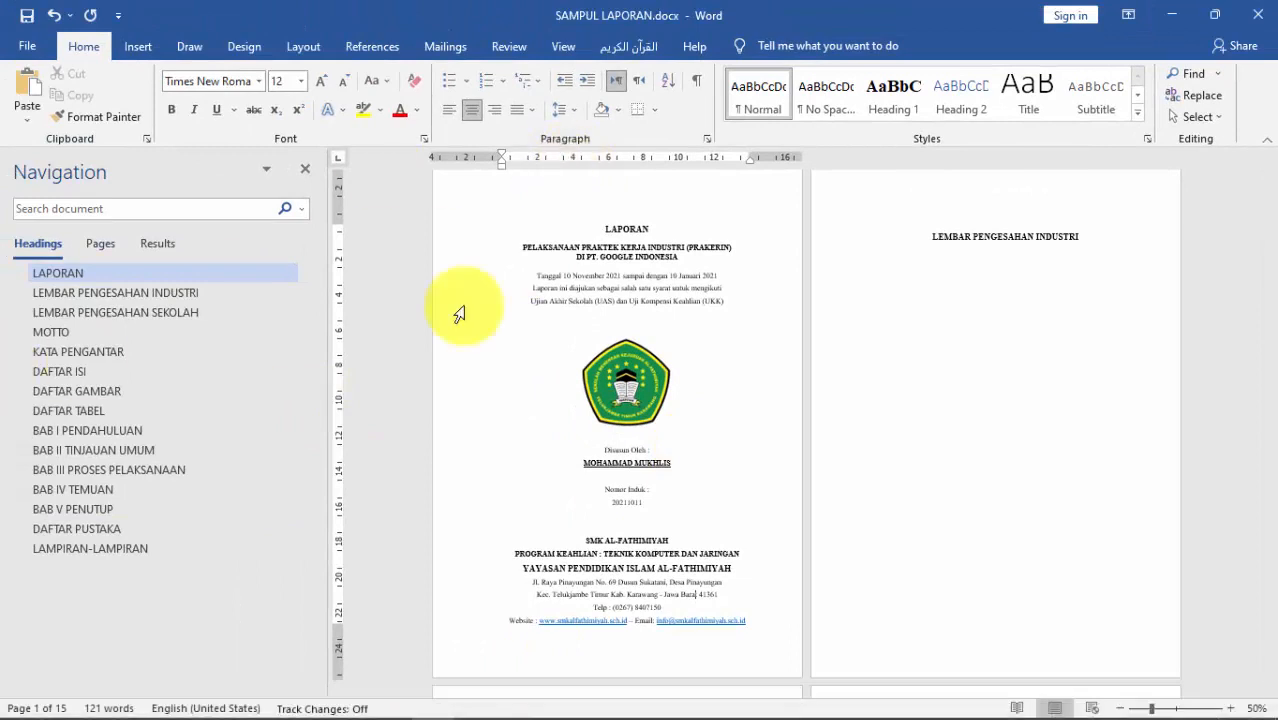
Step: Jump to the LEMBAR PENGESAHAN INDUSTRI page via the Navigation pane and undo the stray 'LAP' typed there
scroll(1072, 255, up, 1)
click(1095, 252)
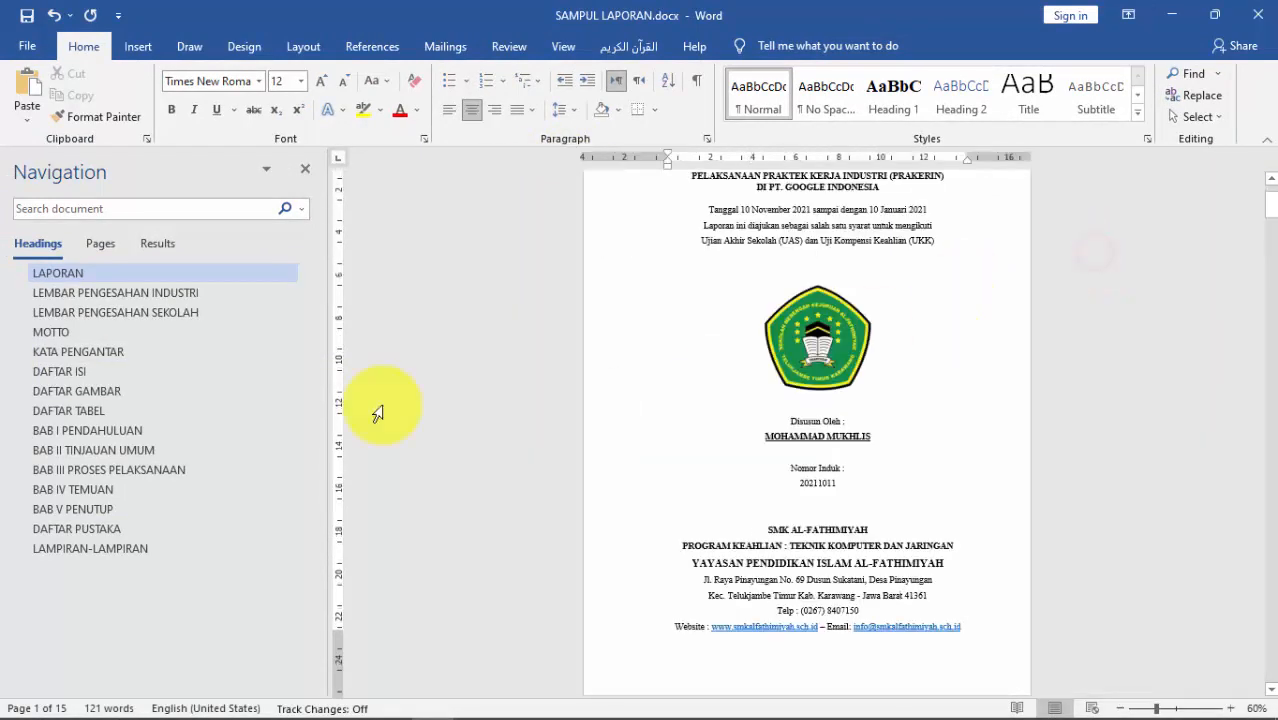
click(148, 292)
scroll(920, 216, up, 1)
scroll(920, 216, up, 2)
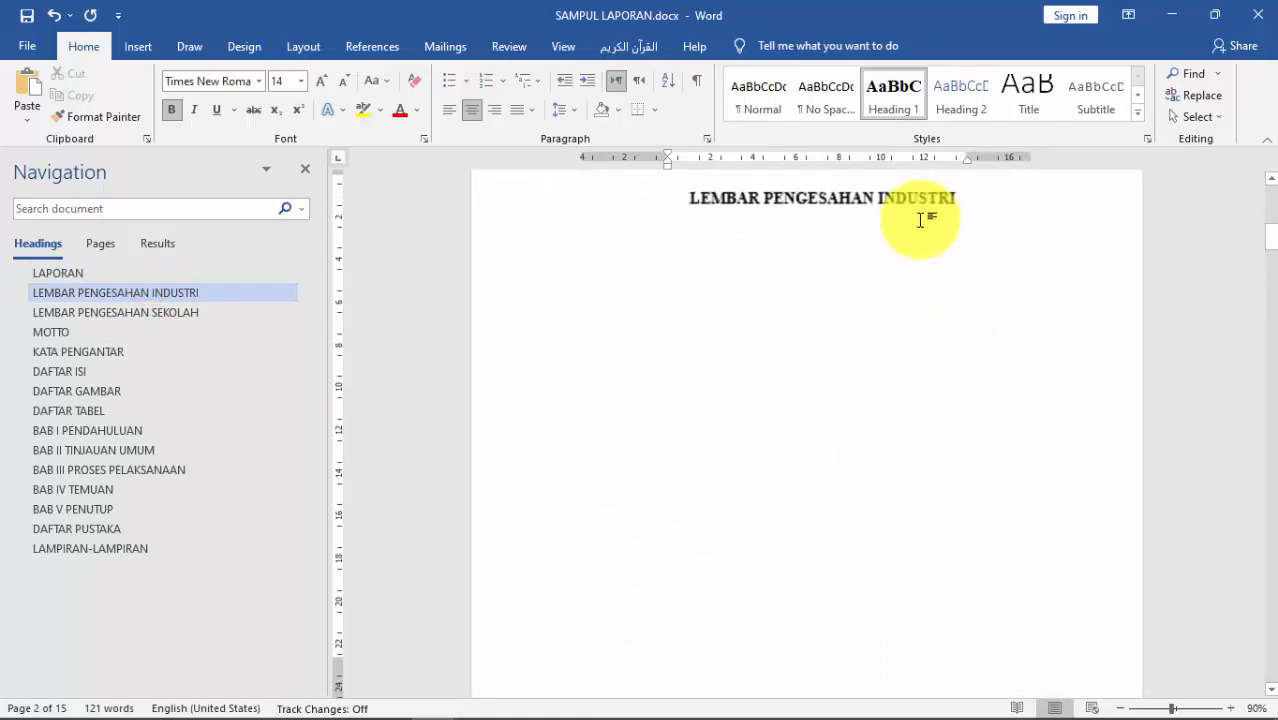
click(964, 205)
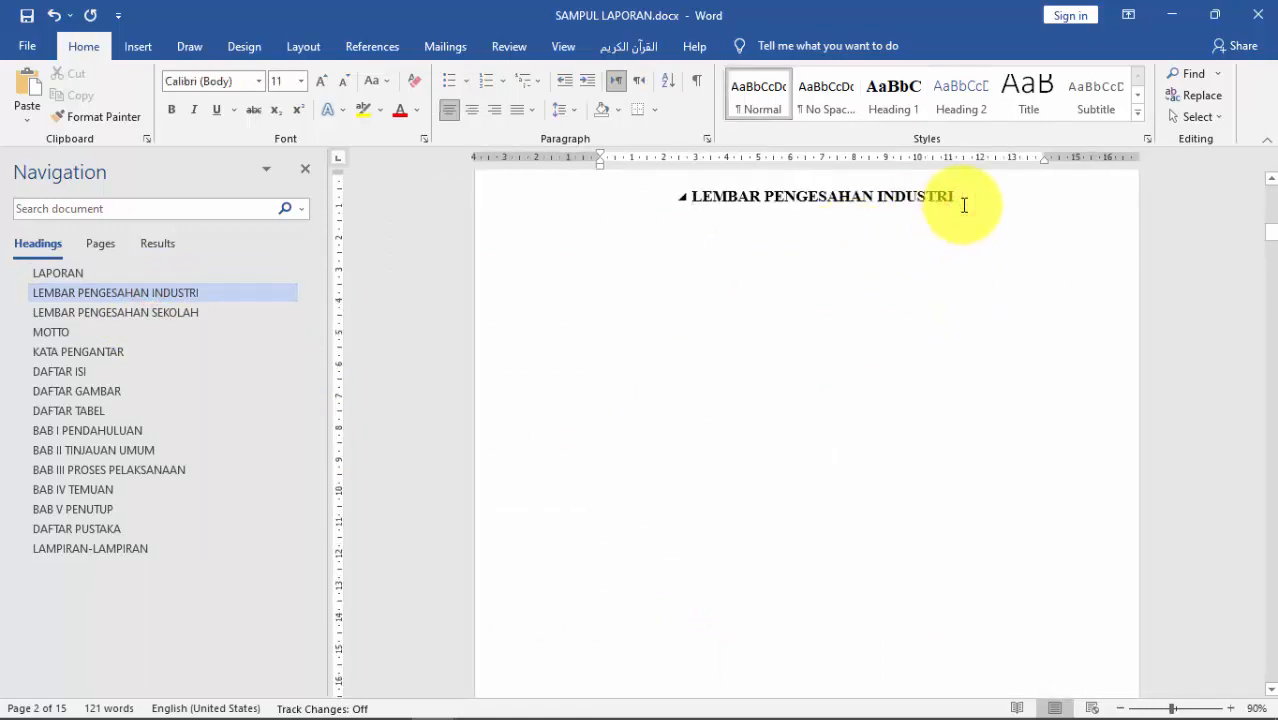
text(LAPORAN)
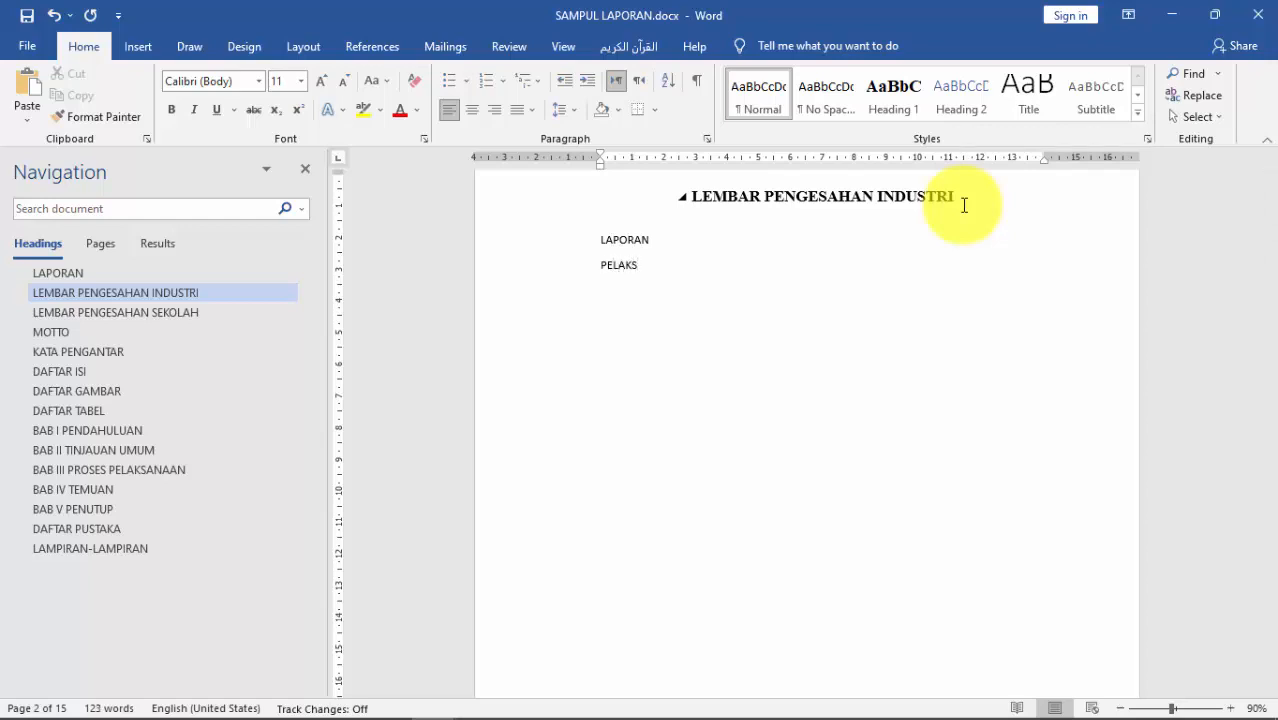
key(ctrl+z)
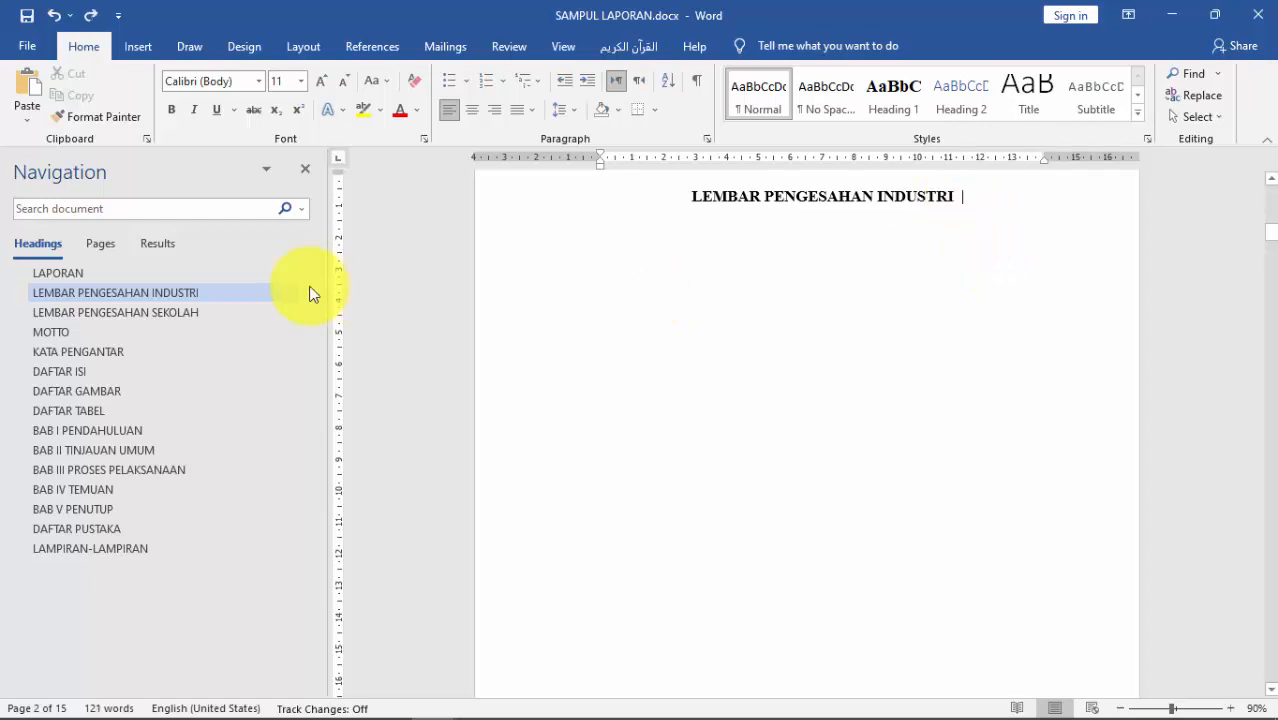
Step: Copy the cover's title lines, LAPORAN to DI PT. GOOGLE INDONESIA, and paste them under the heading
click(46, 274)
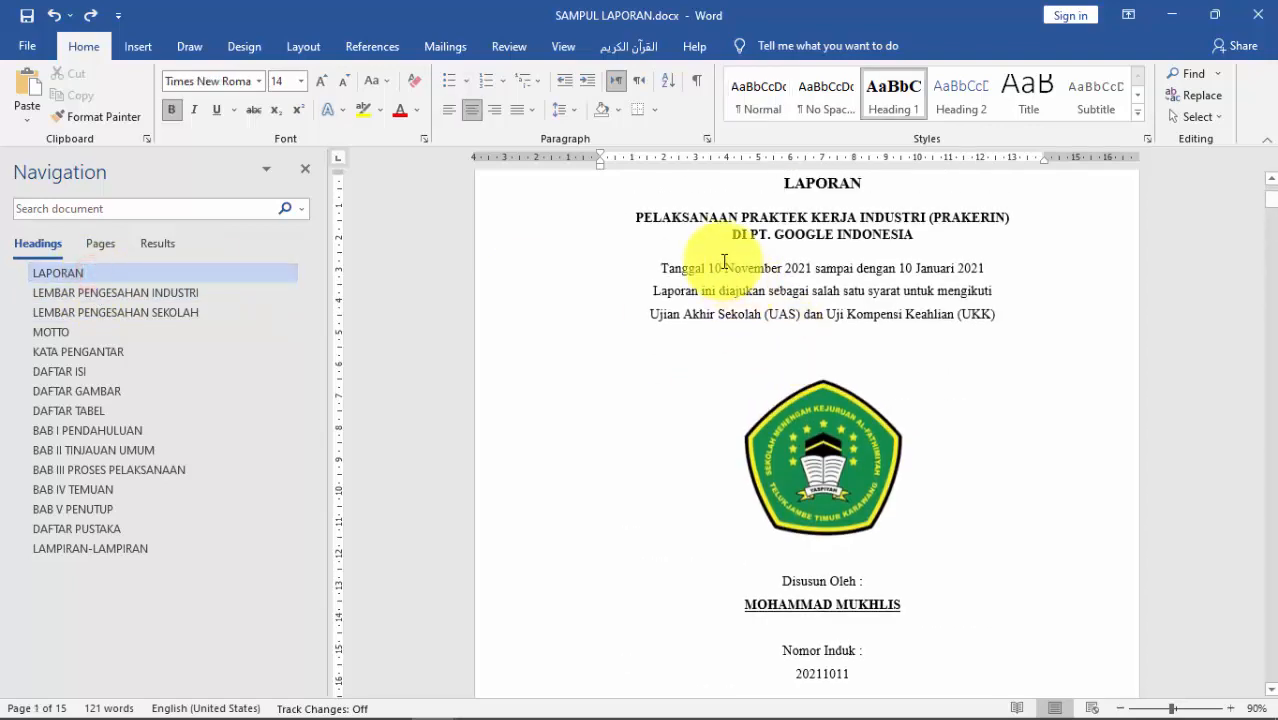
drag(770, 180, 895, 239)
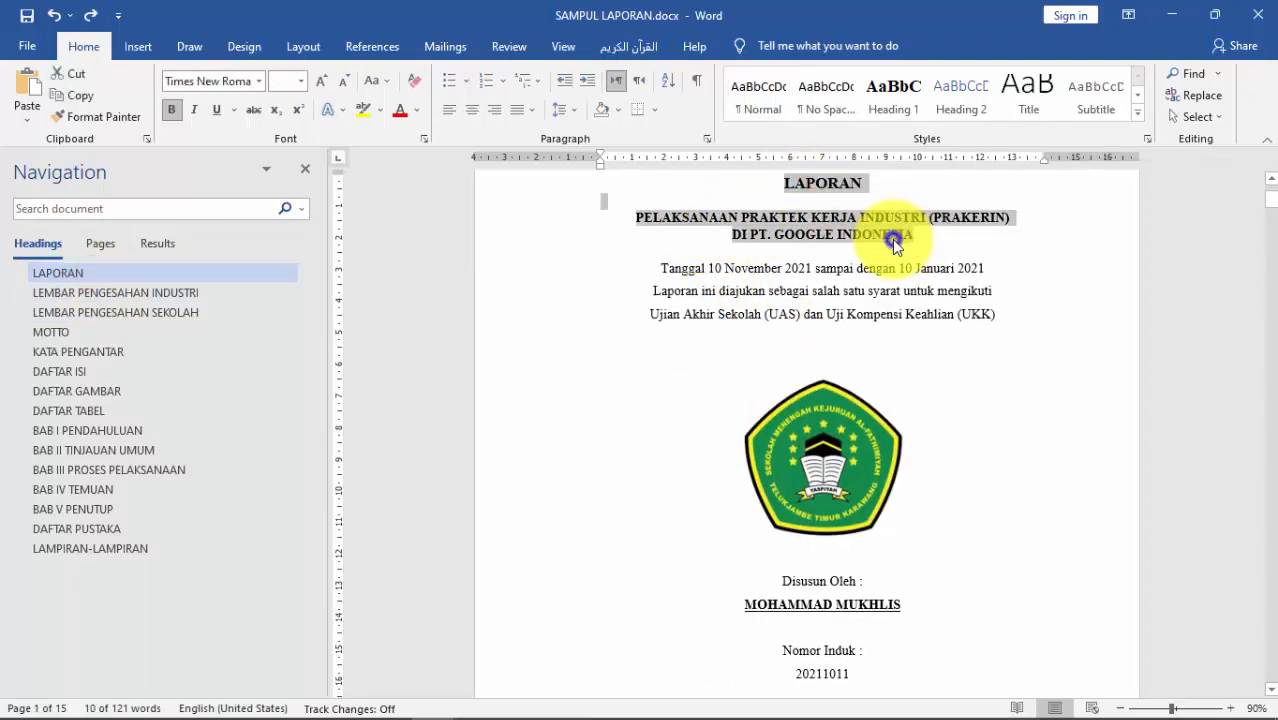
right_click(894, 240)
click(915, 273)
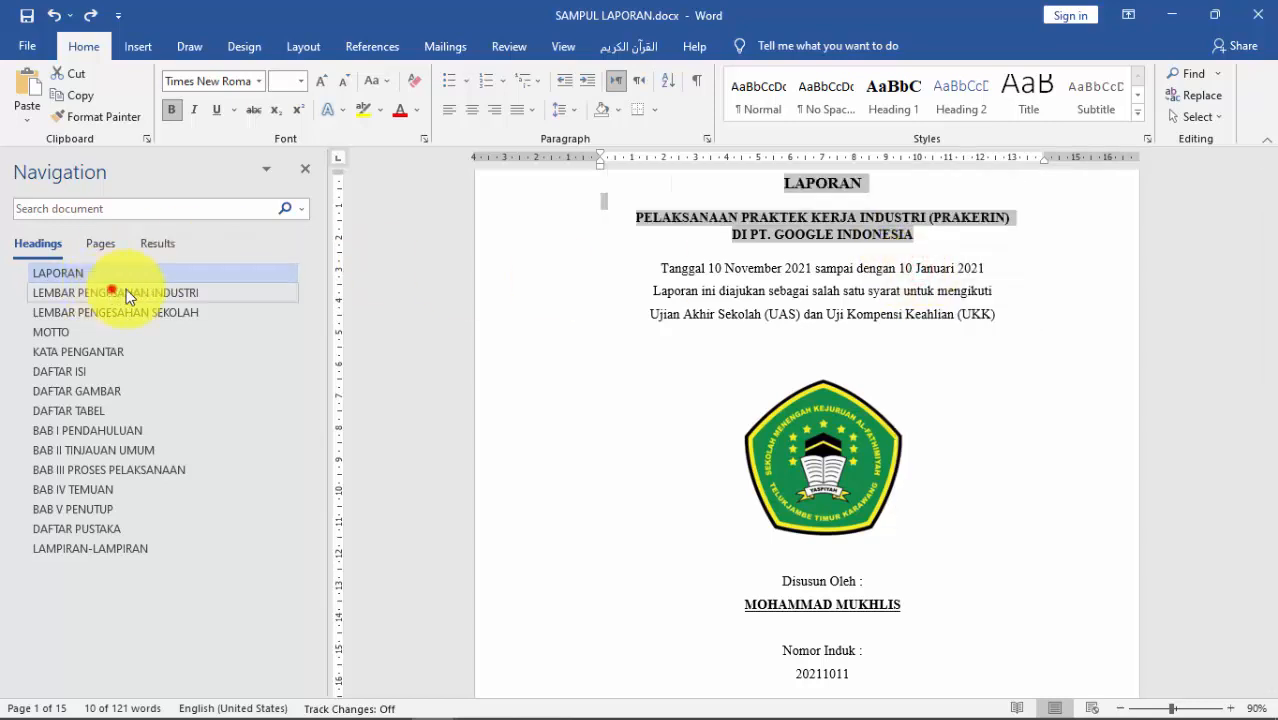
click(183, 292)
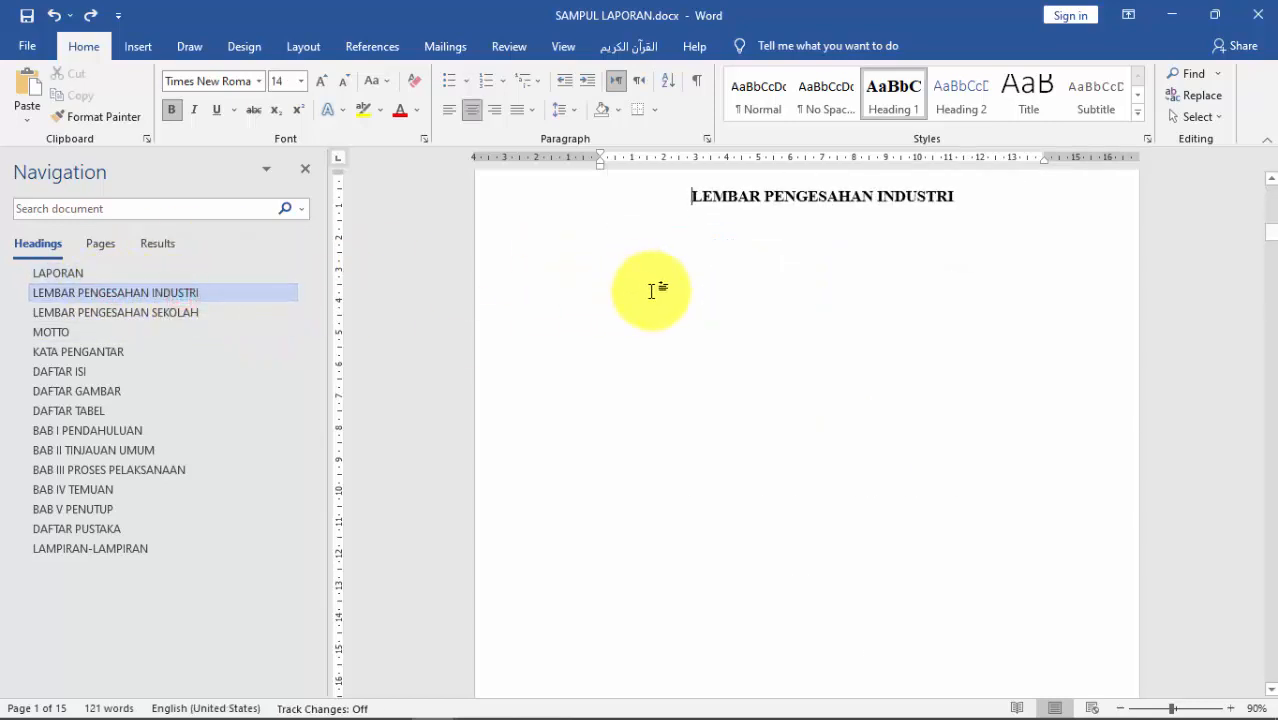
click(755, 222)
click(993, 200)
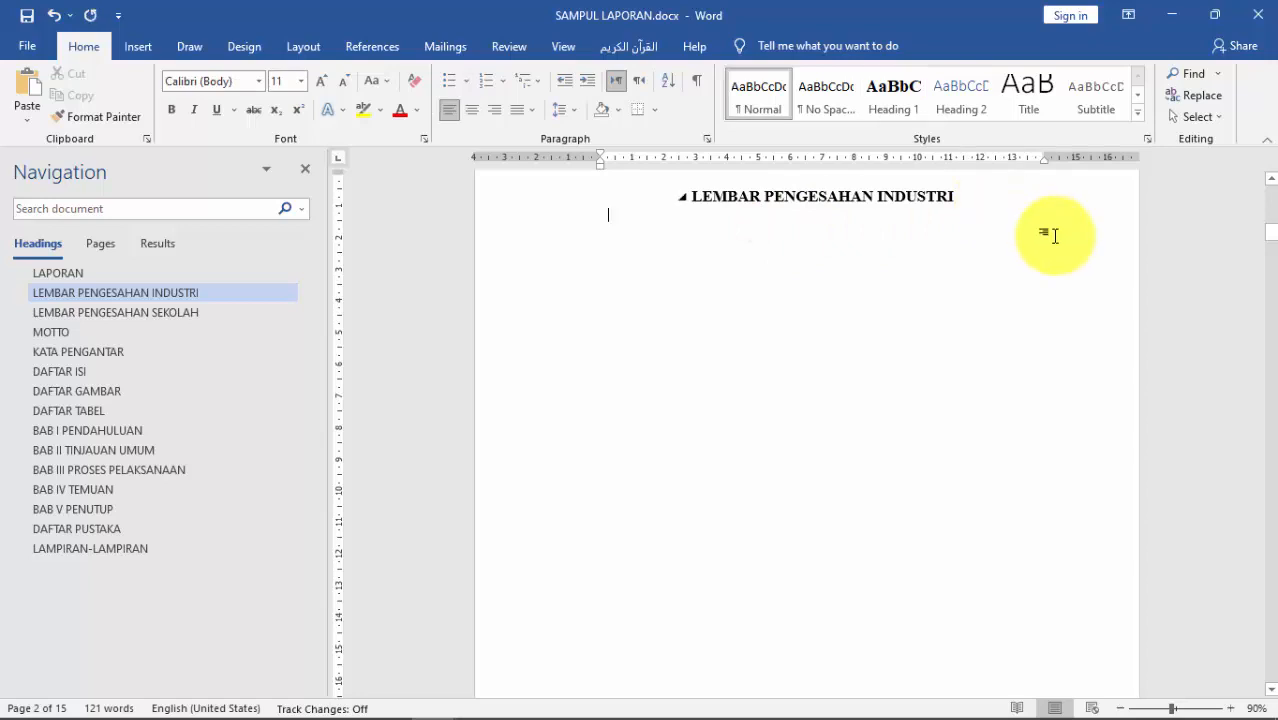
right_click(628, 223)
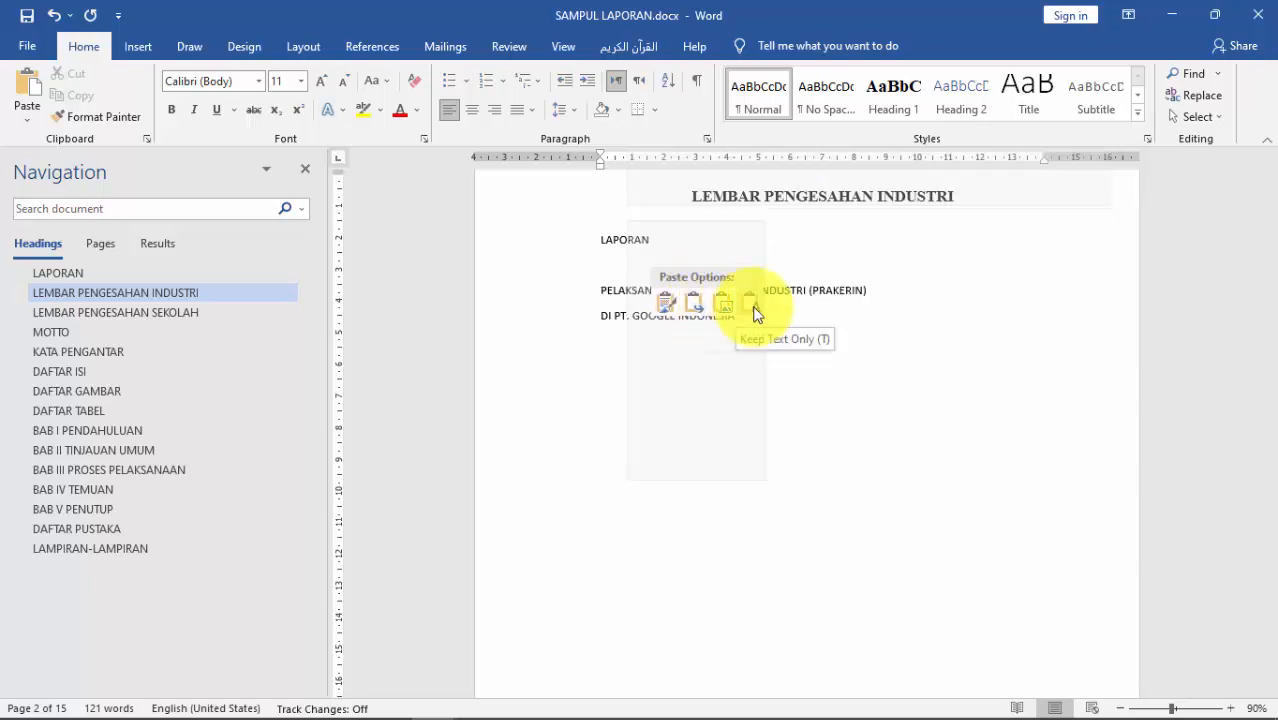
click(665, 301)
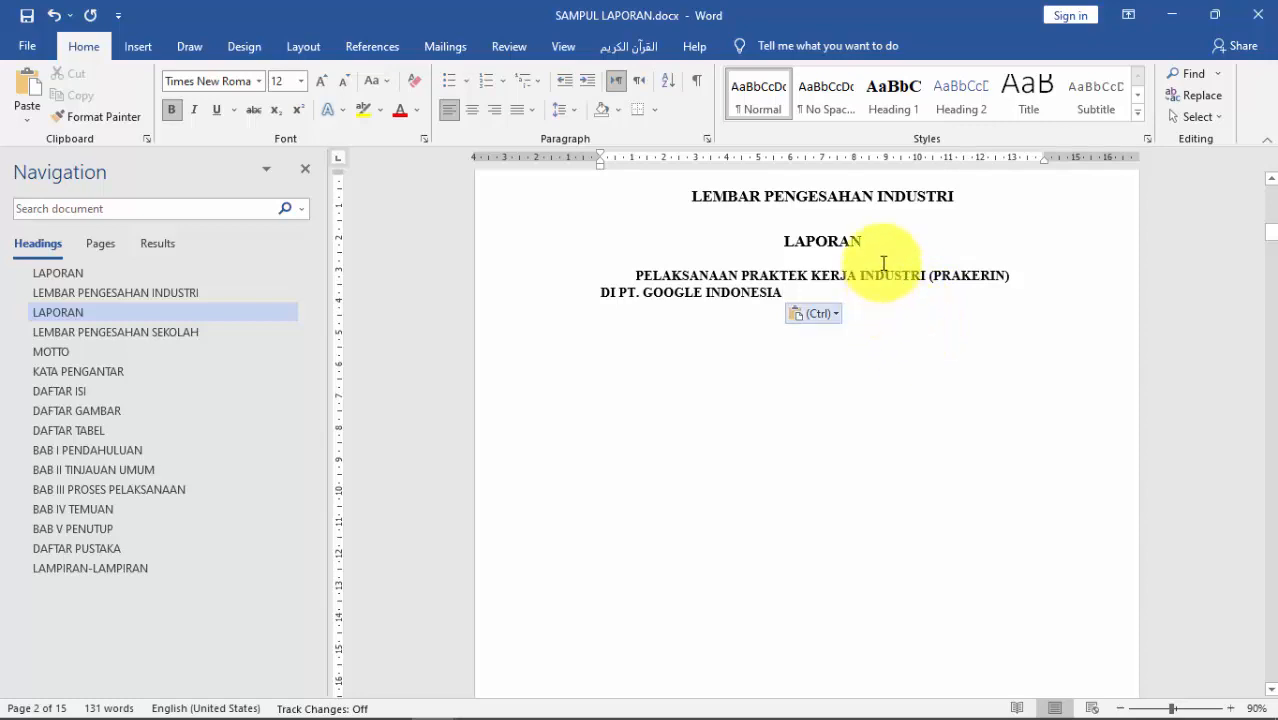
Step: Center the pasted title and make LAPORAN No Spacing, 12 pt Times New Roman, bold
key(ctrl)
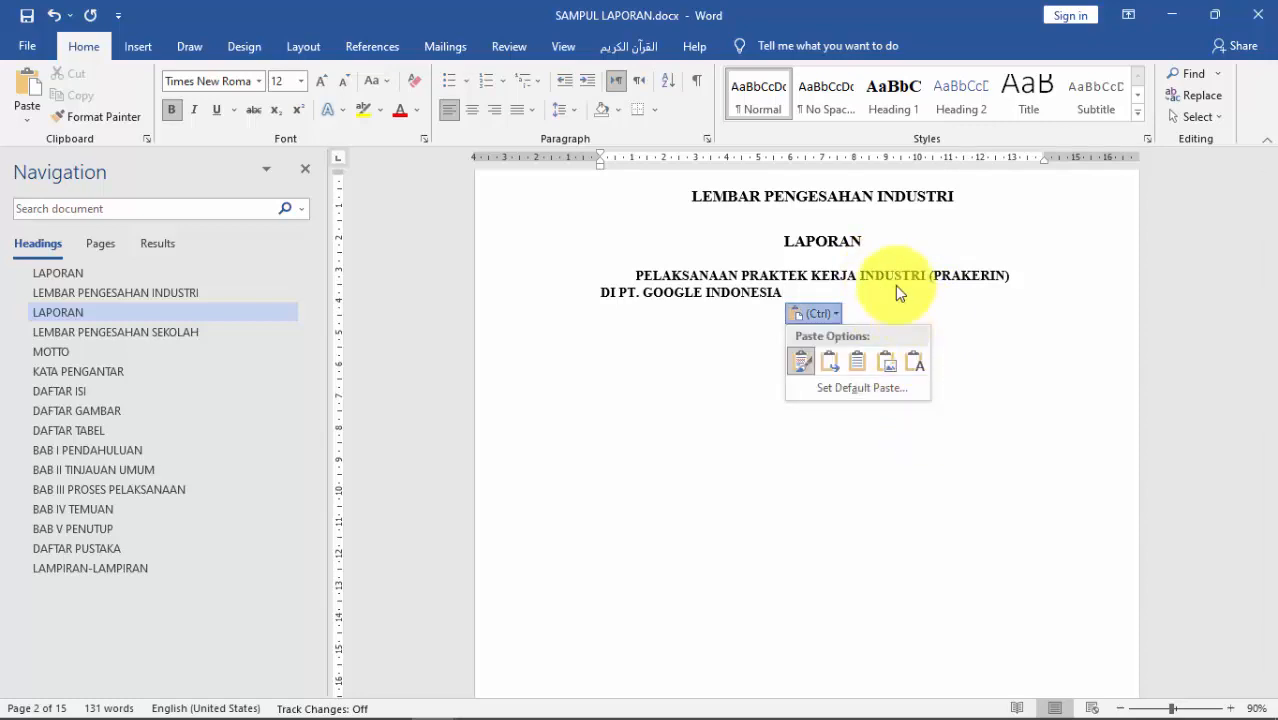
key(Escape)
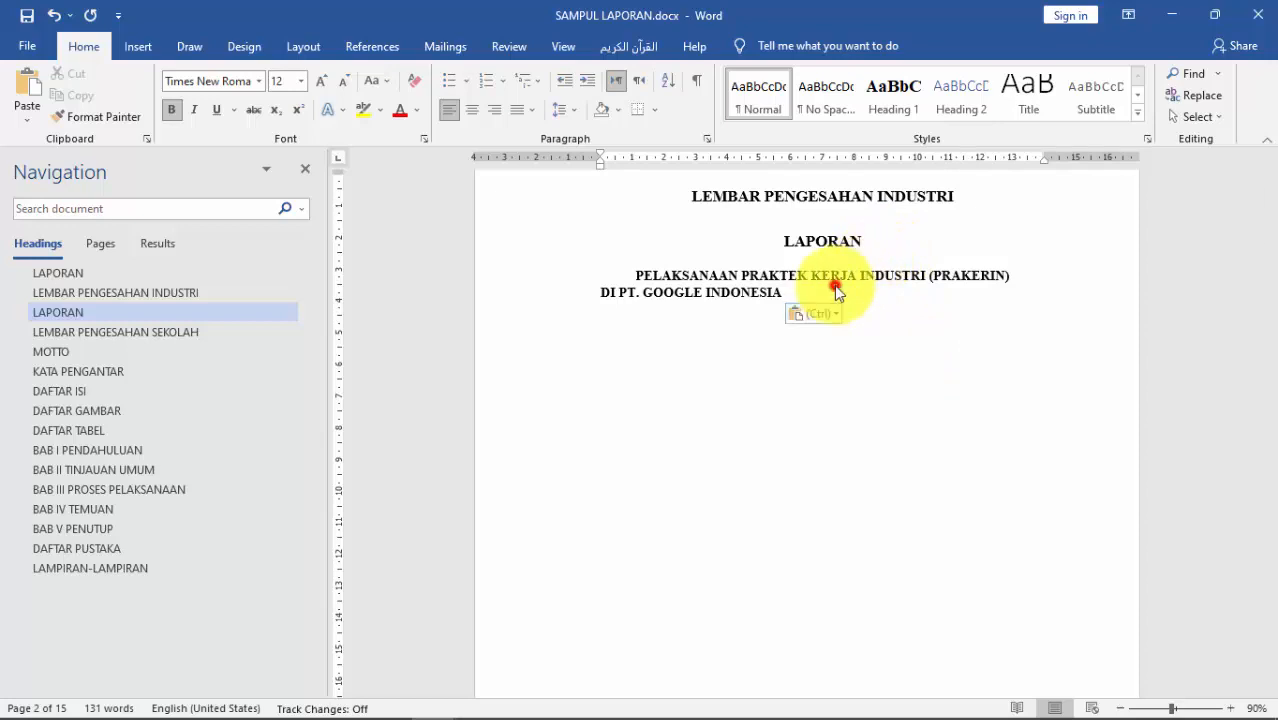
key(ctrl+e)
drag(874, 249, 772, 239)
click(826, 110)
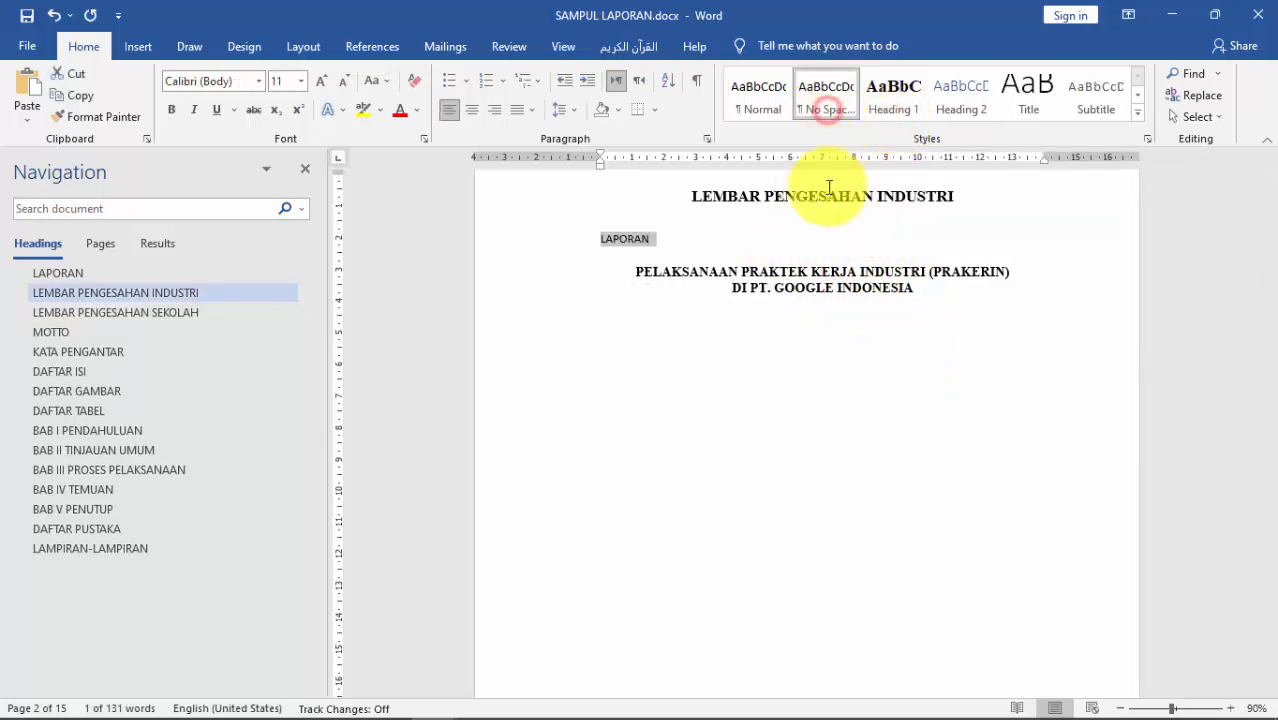
key(ctrl+z)
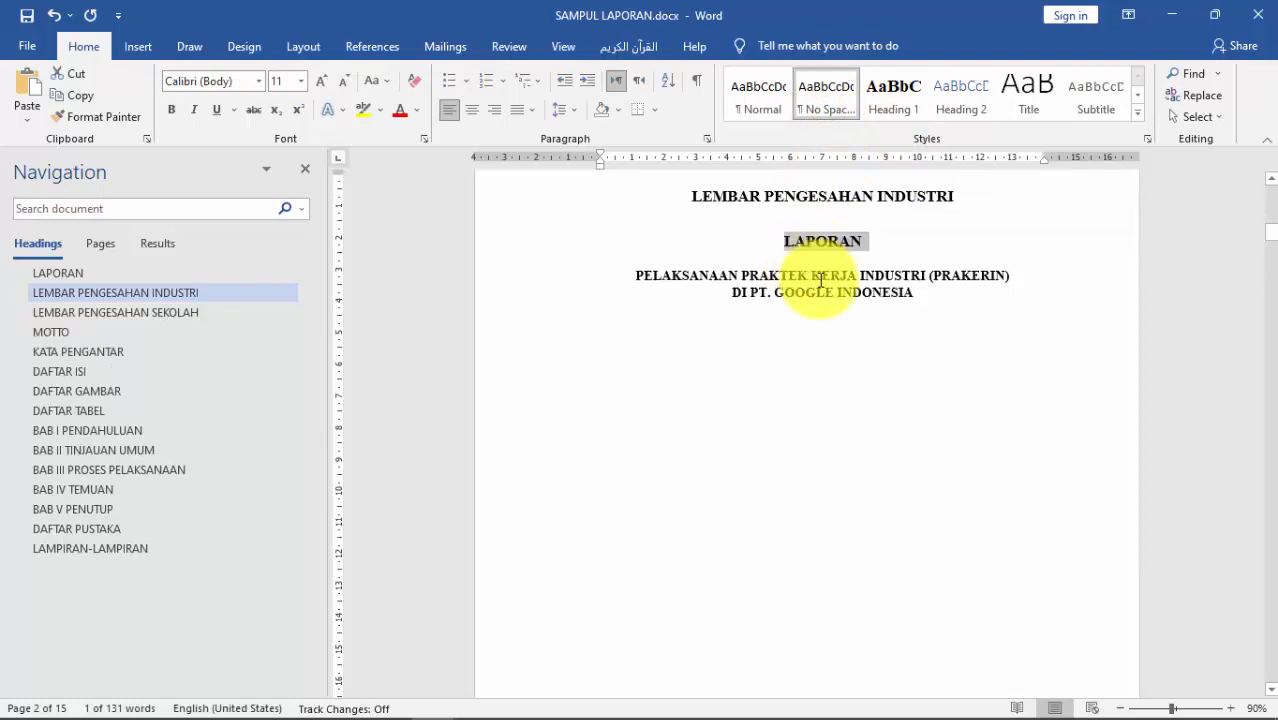
click(834, 108)
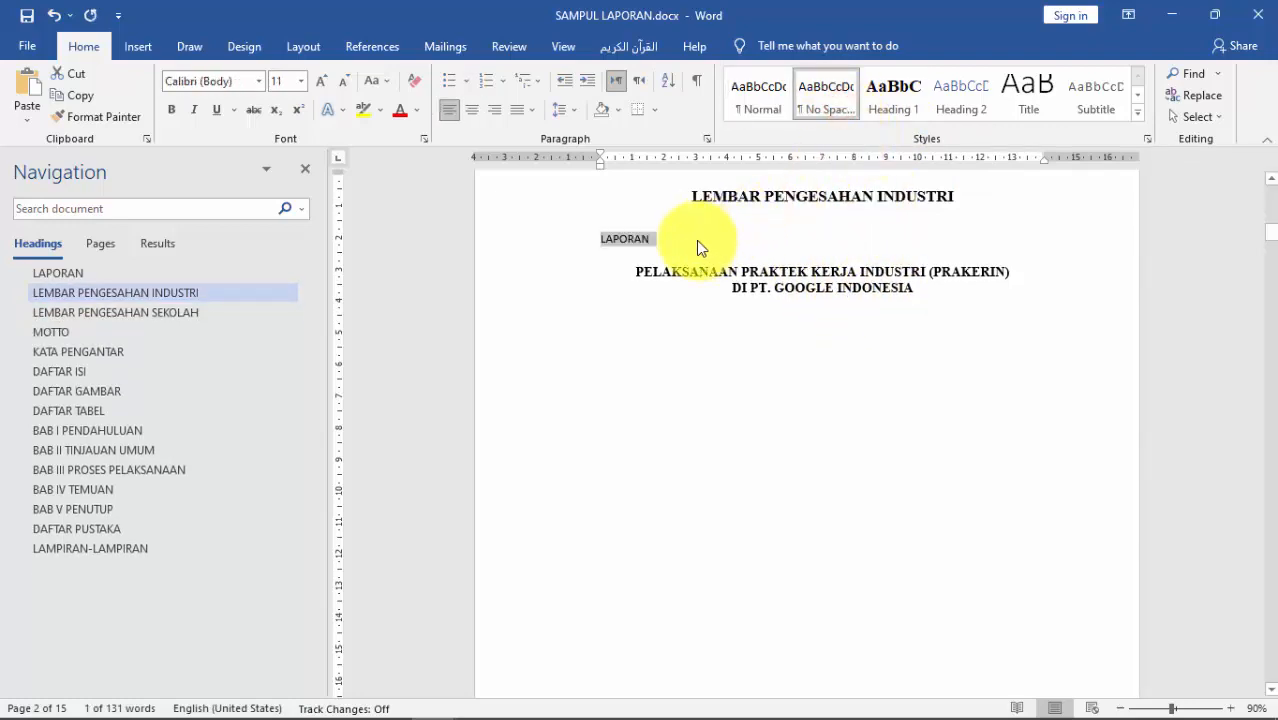
click(320, 84)
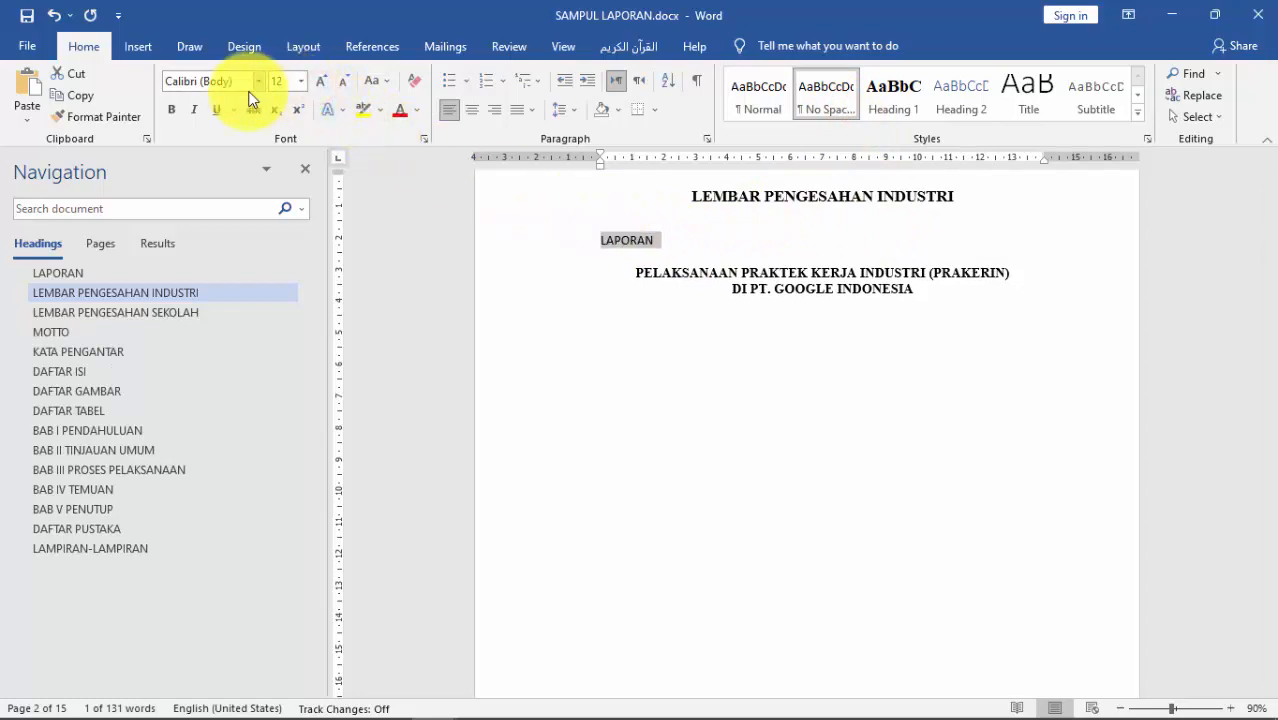
click(474, 110)
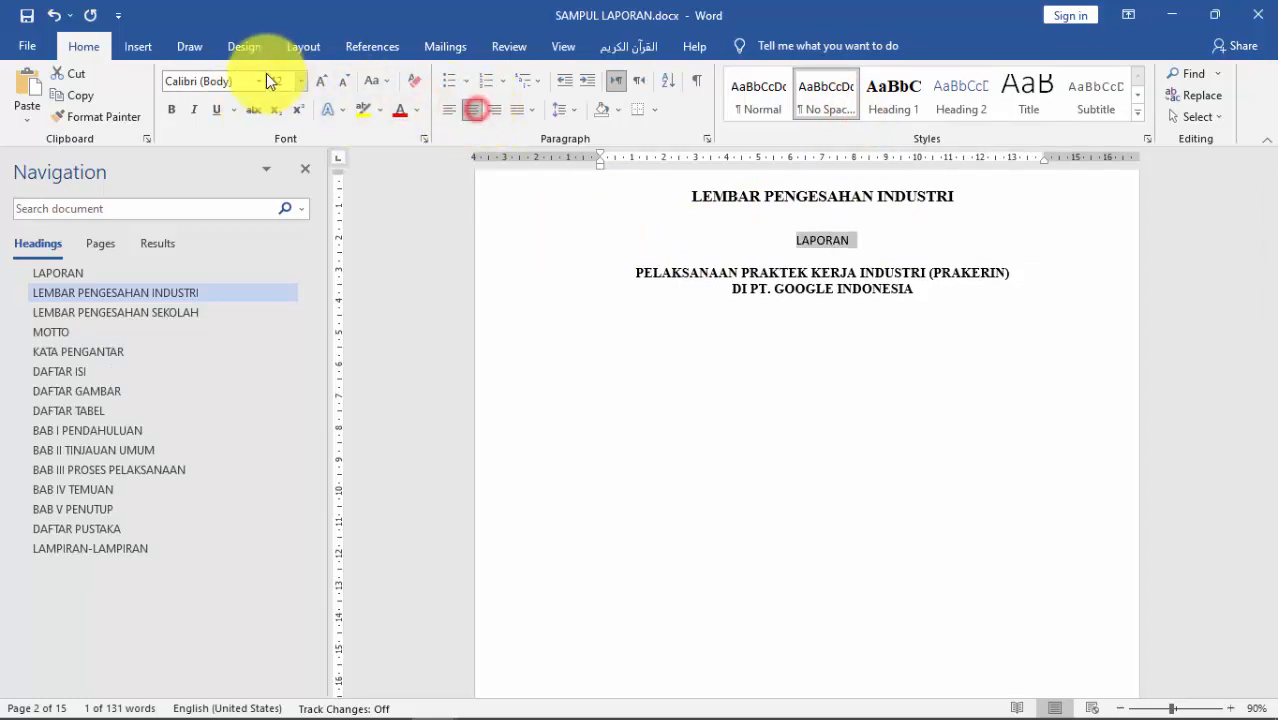
click(259, 81)
click(272, 175)
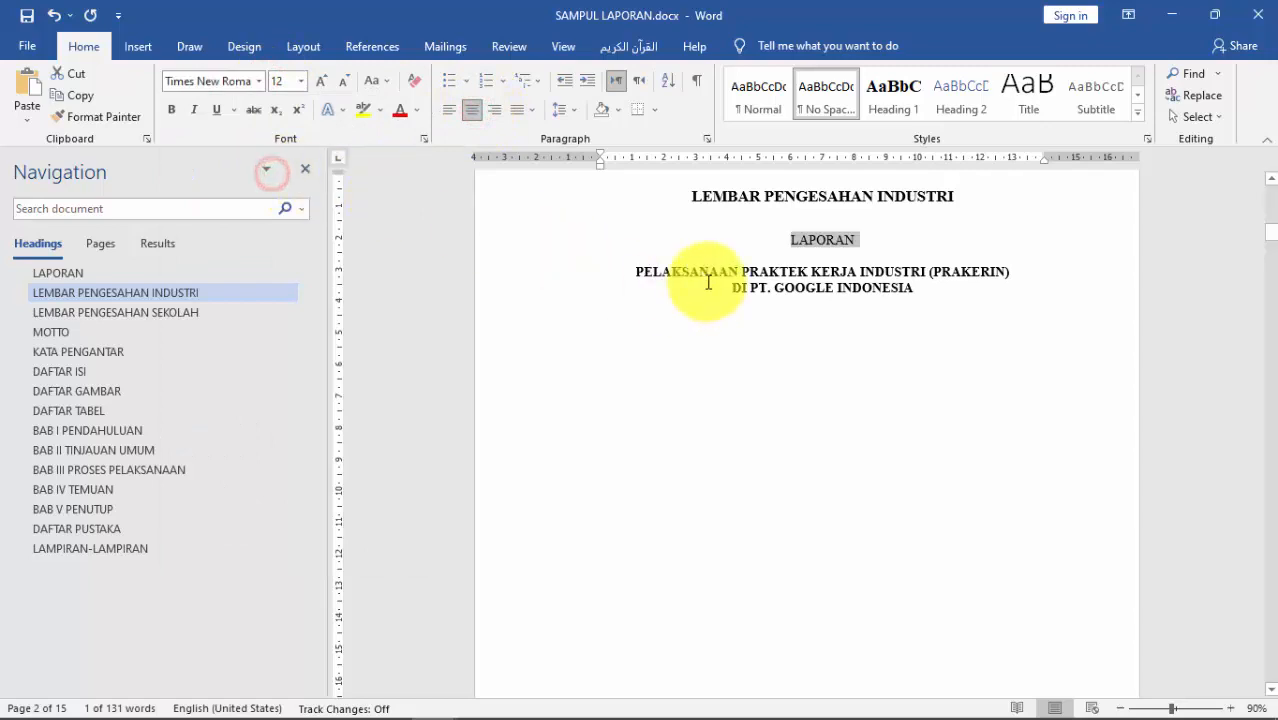
click(173, 113)
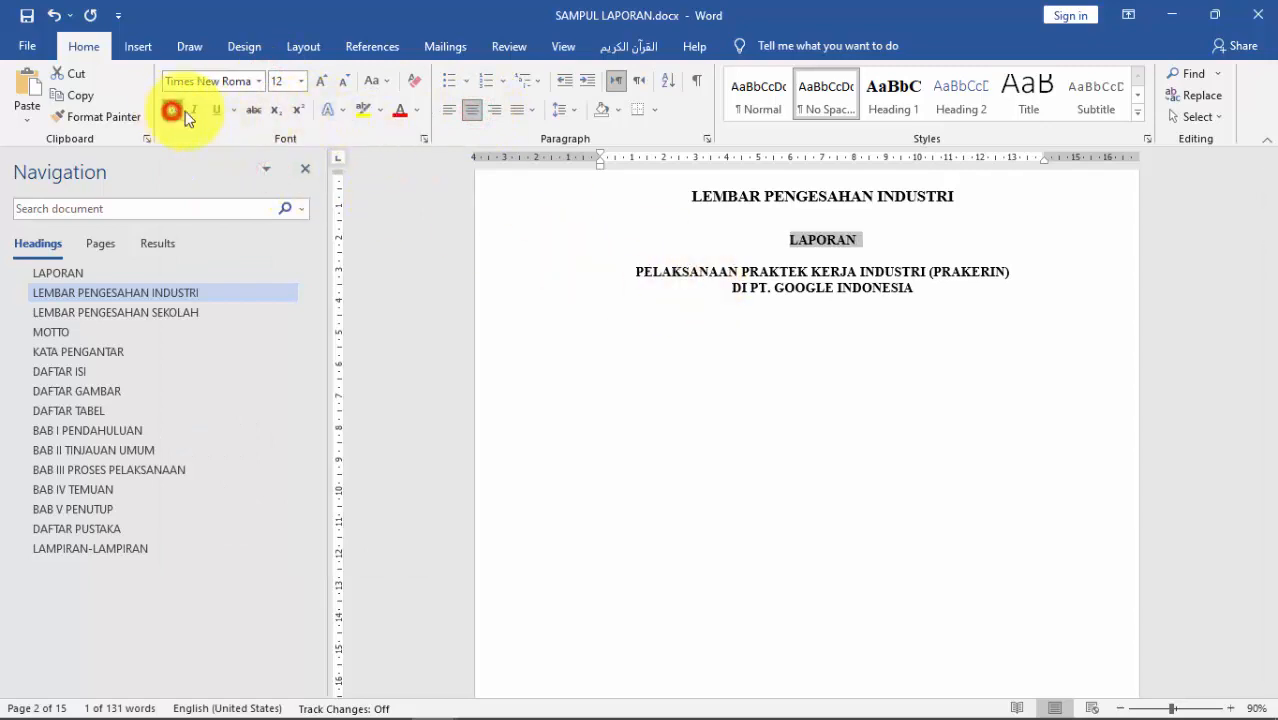
Step: Remove the empty line between the title lines and give all three 1.5 line spacing
click(802, 255)
key(BackSpace)
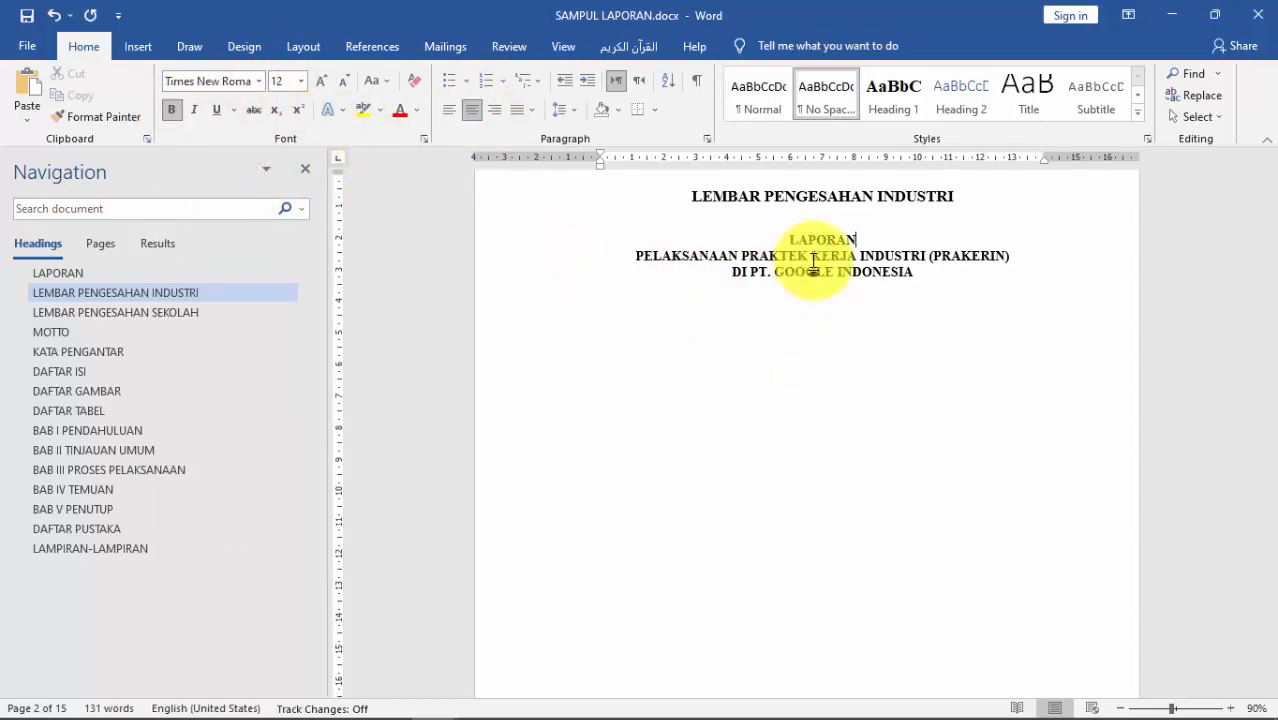
click(808, 220)
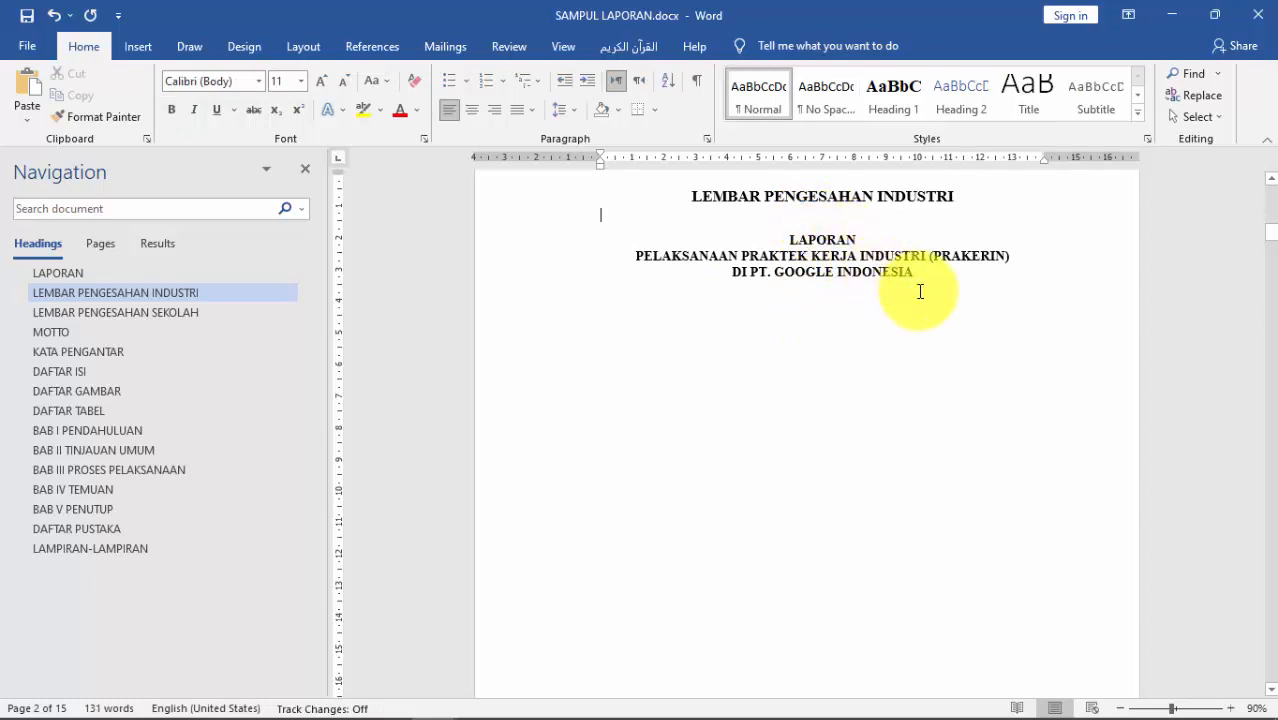
scroll(910, 265, up, 3)
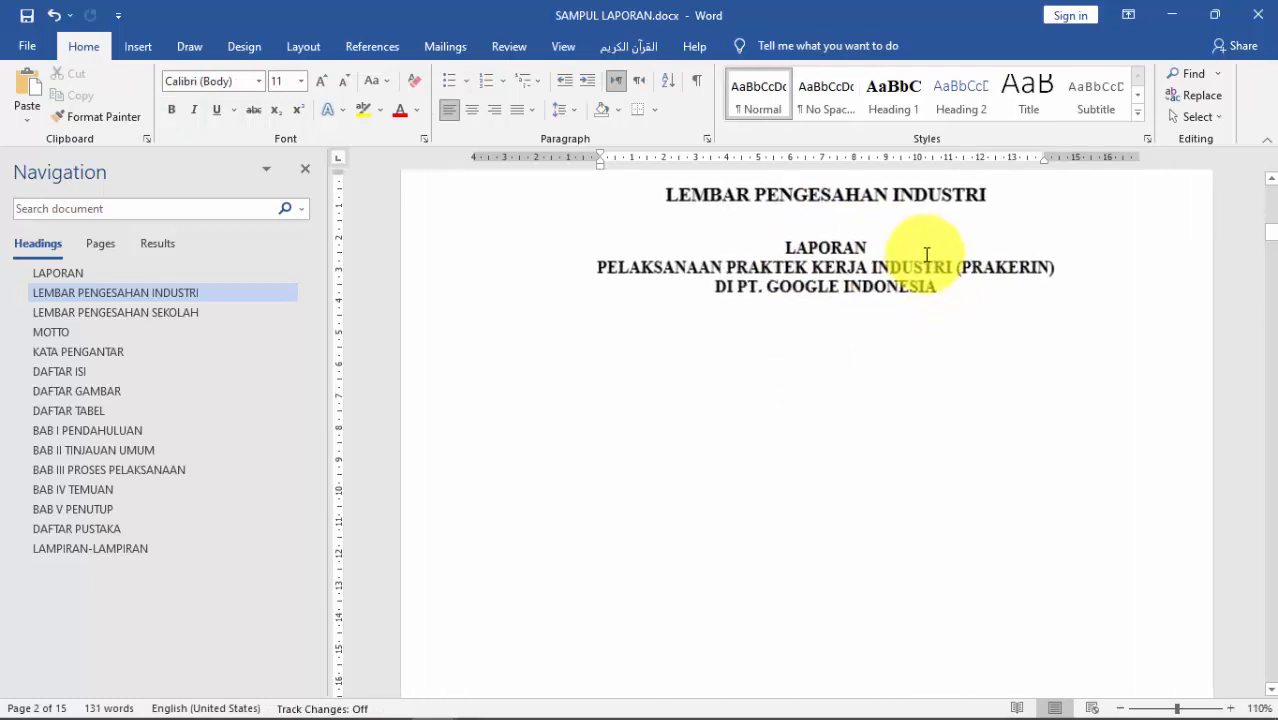
drag(985, 308, 785, 251)
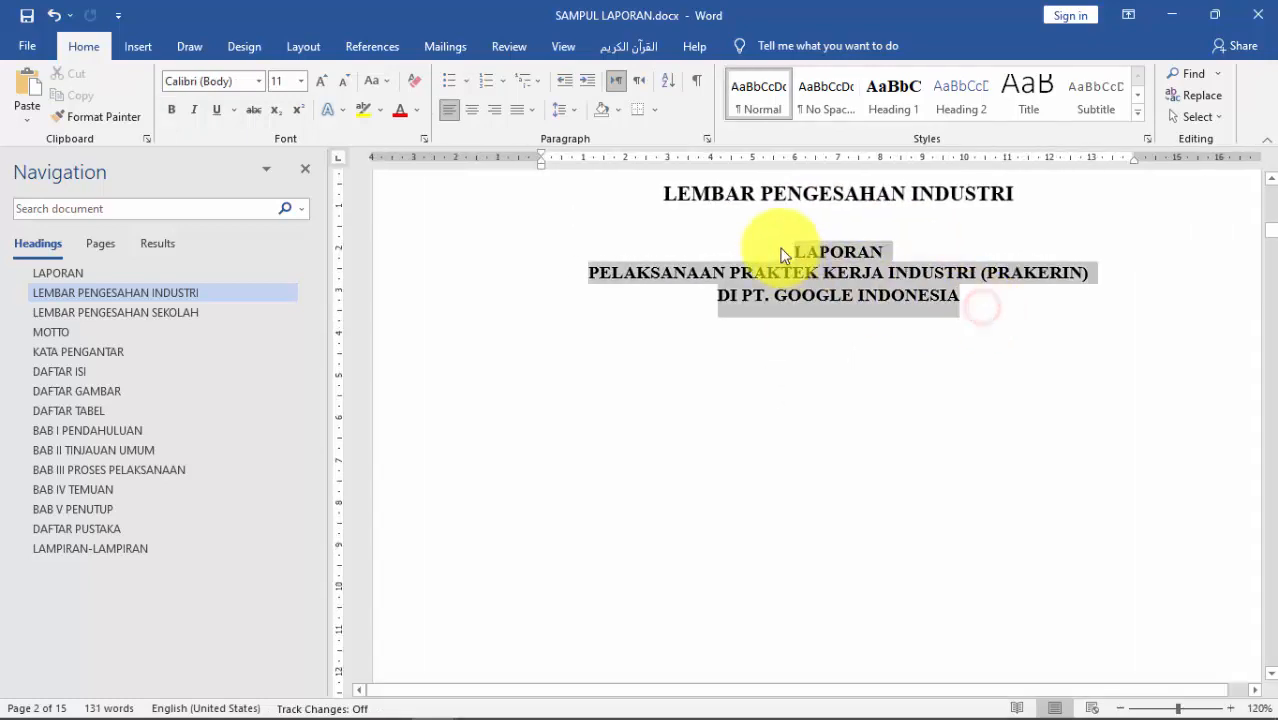
click(580, 110)
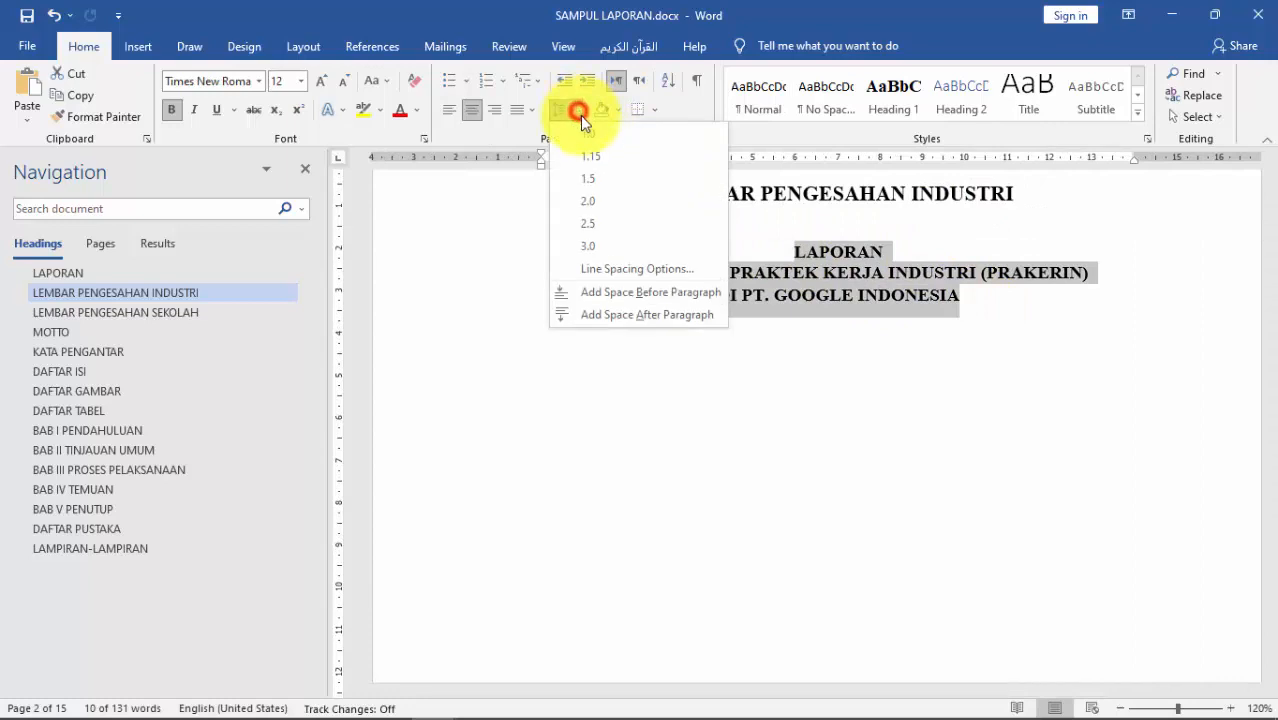
click(625, 177)
click(855, 214)
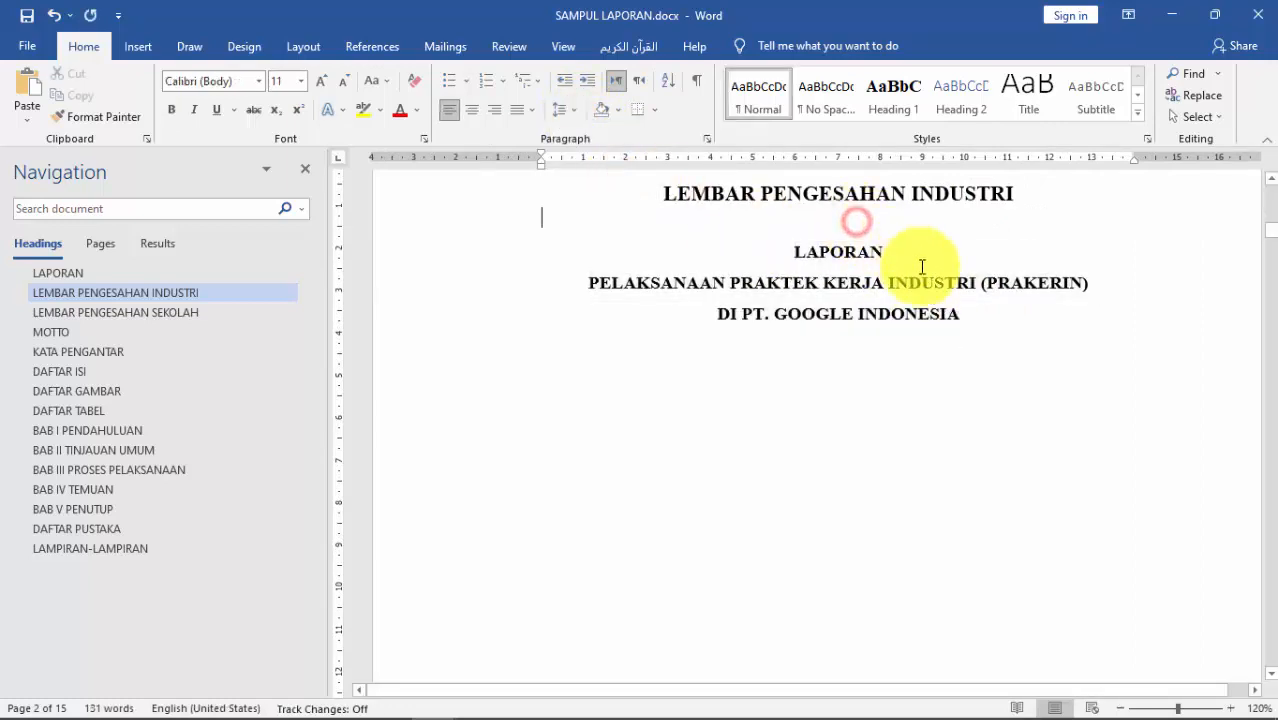
scroll(945, 284, up, 3)
scroll(1044, 296, down, 4)
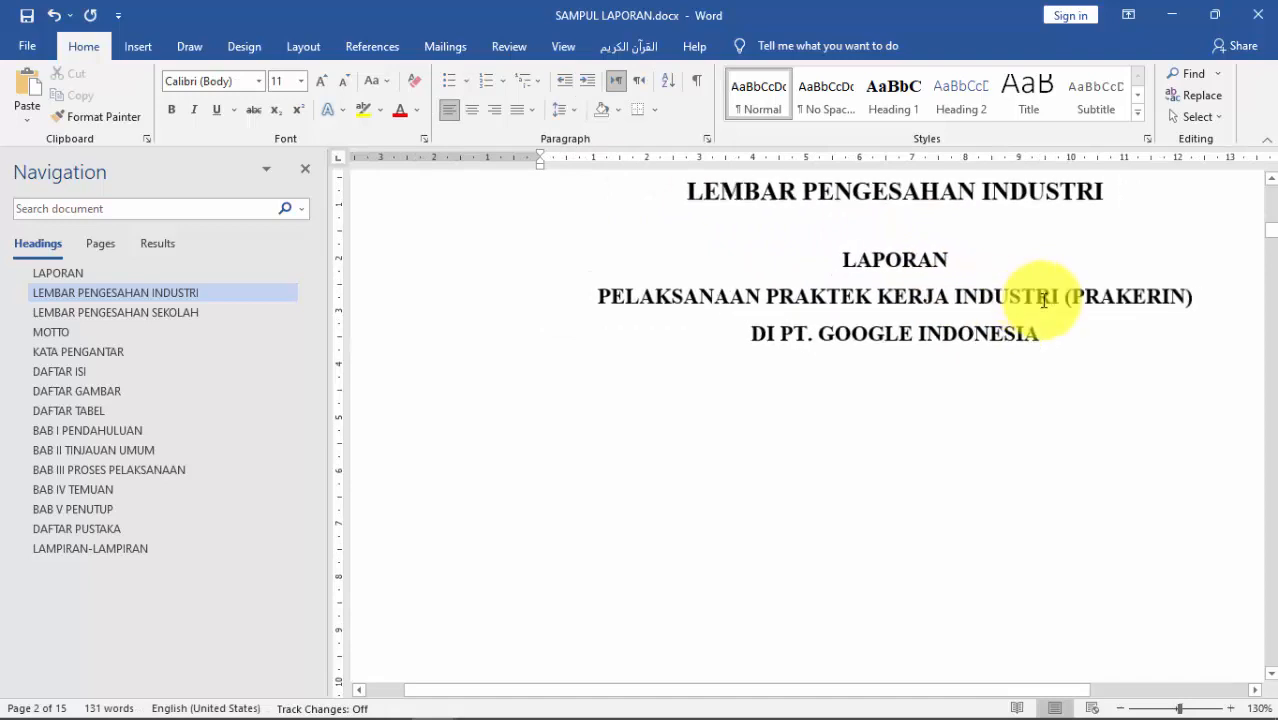
scroll(1044, 301, down, 1)
click(982, 302)
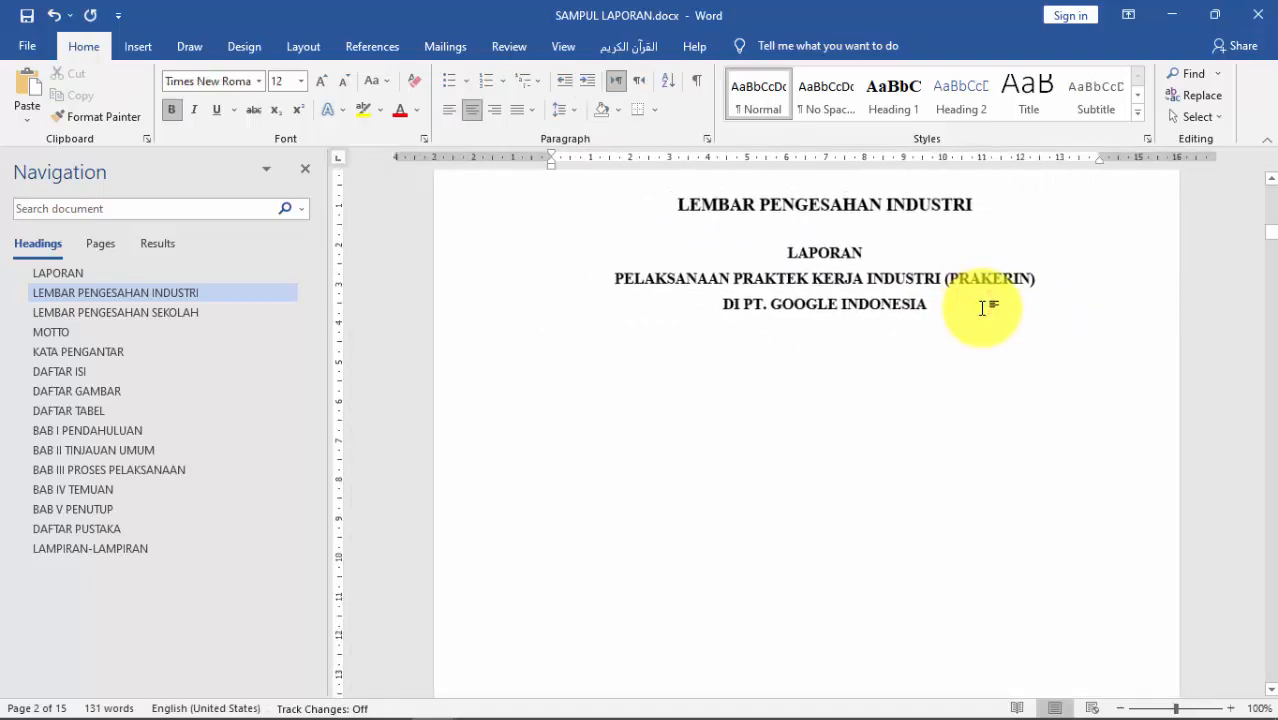
scroll(982, 308, down, 1)
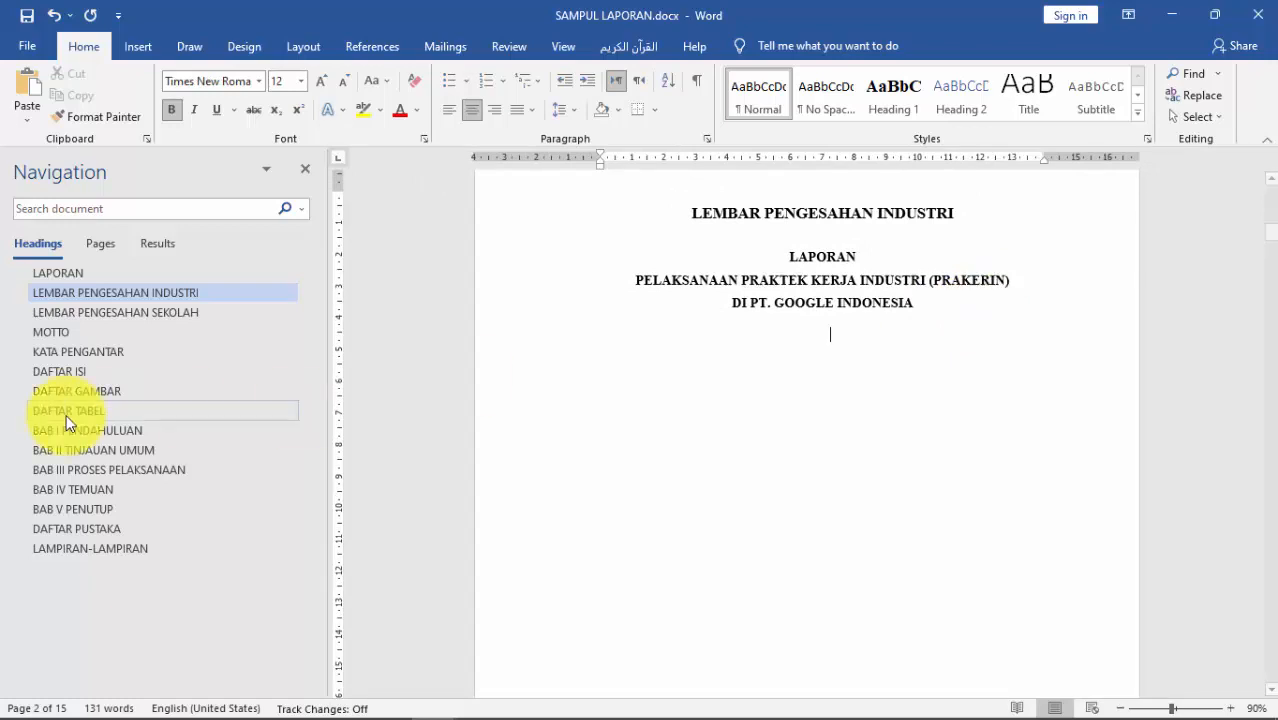
Step: Paste the cover's 'Tanggal 10 November 2021 sampai dengan 10 Januari 2021' line below the title, then add an empty line
click(100, 274)
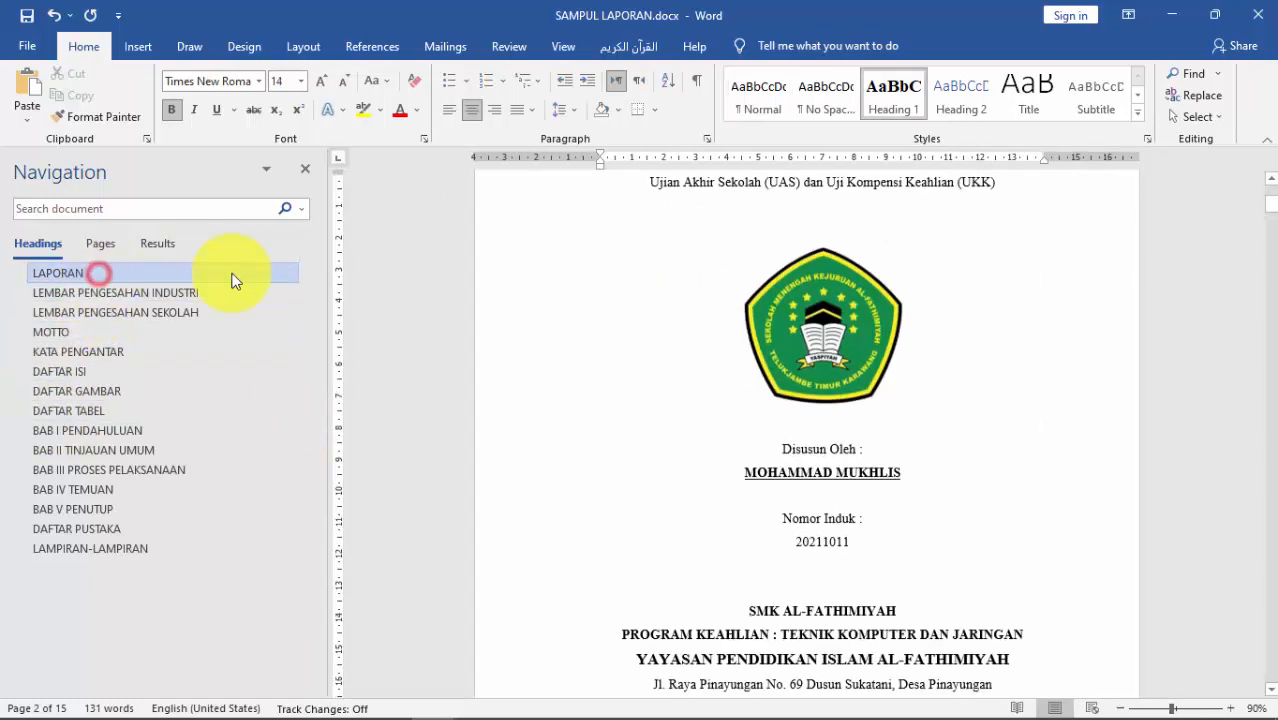
drag(660, 271, 985, 268)
key(ctrl+c)
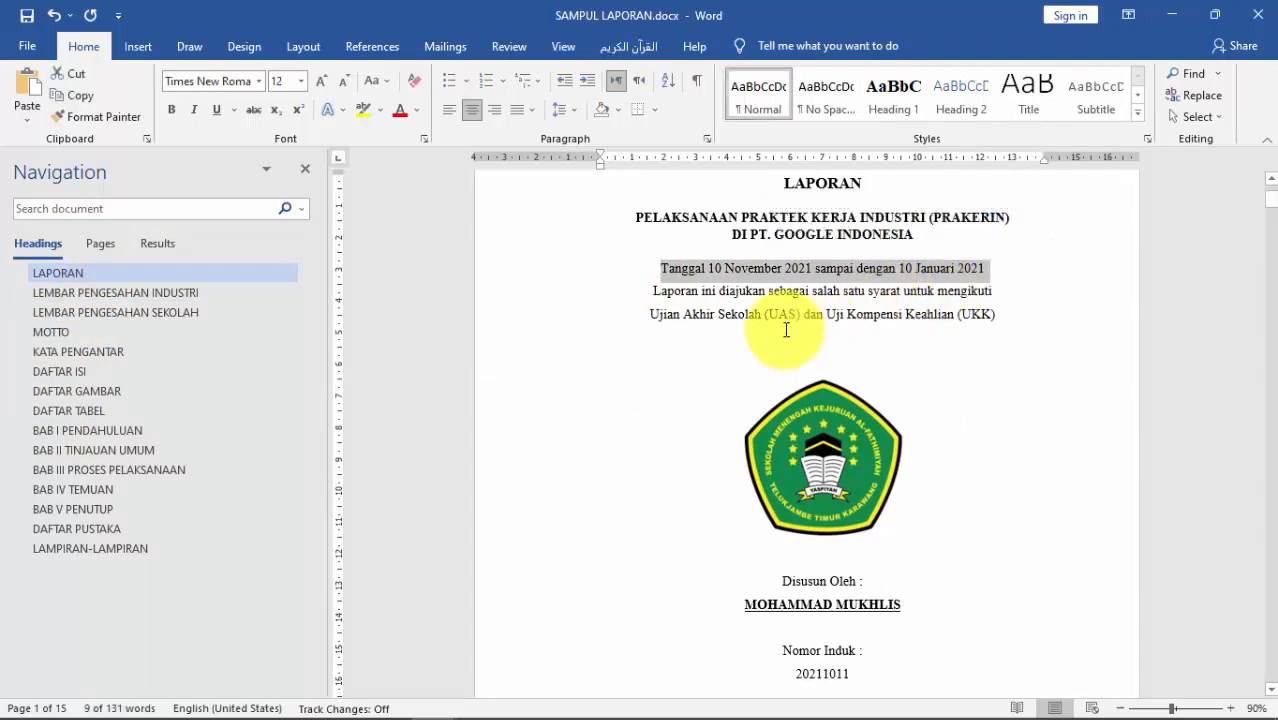
click(160, 292)
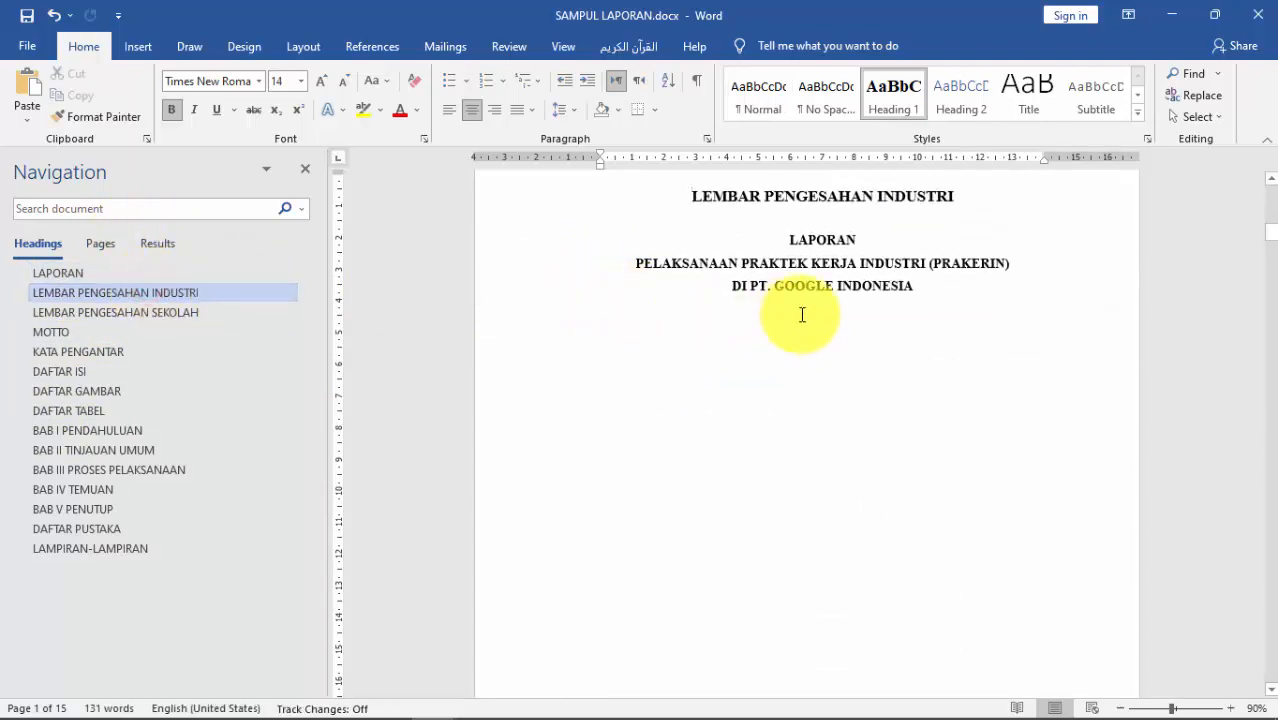
click(864, 334)
key(ctrl+v)
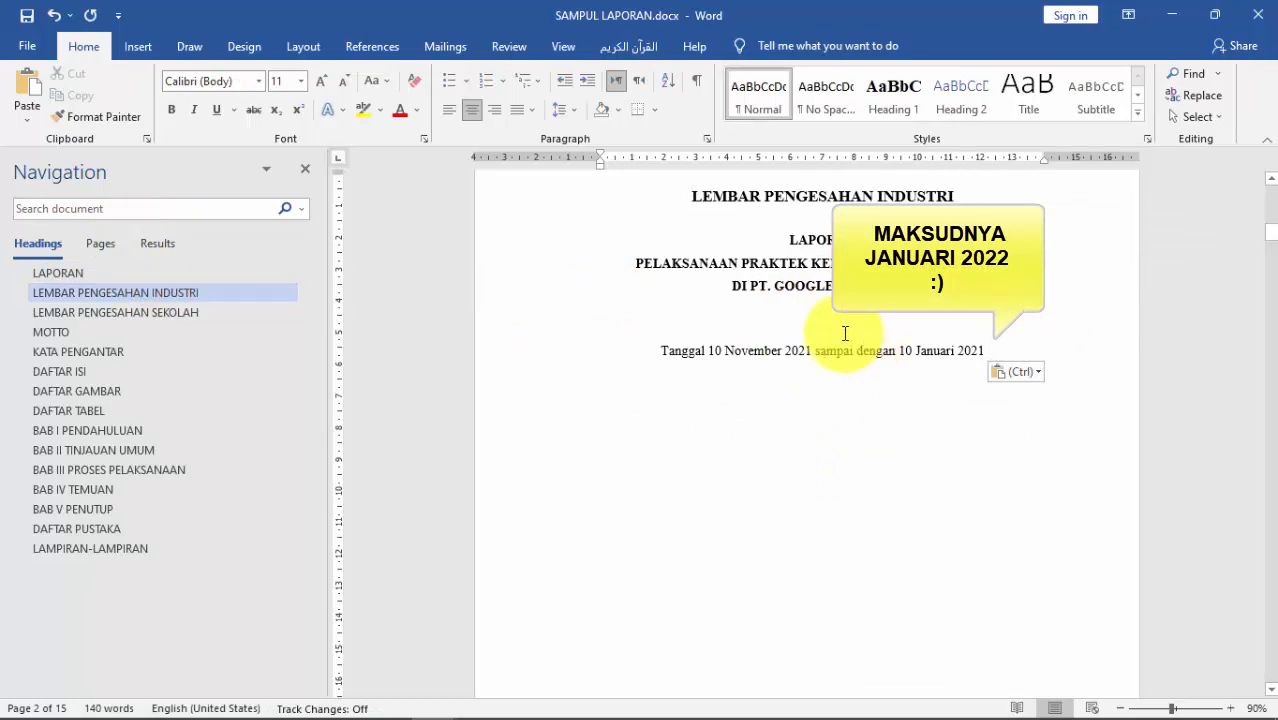
click(844, 334)
key(BackSpace)
key(BackSpace)
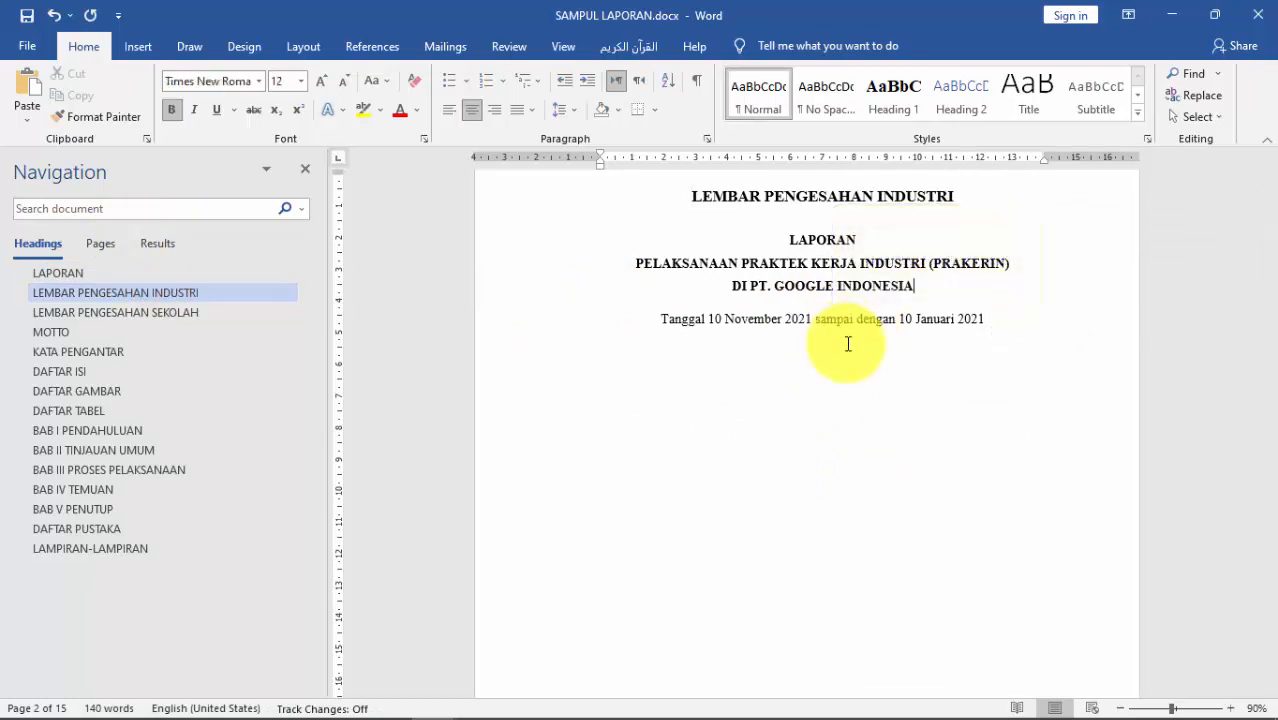
click(1010, 318)
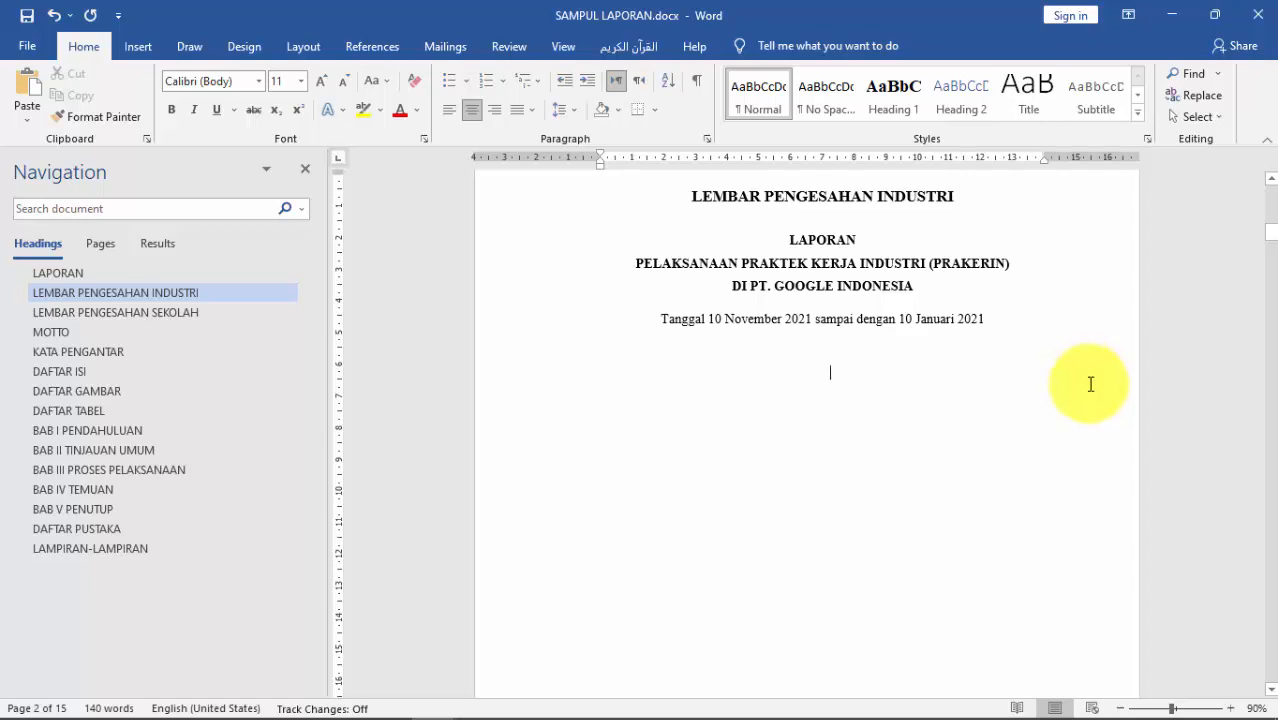
key(Return)
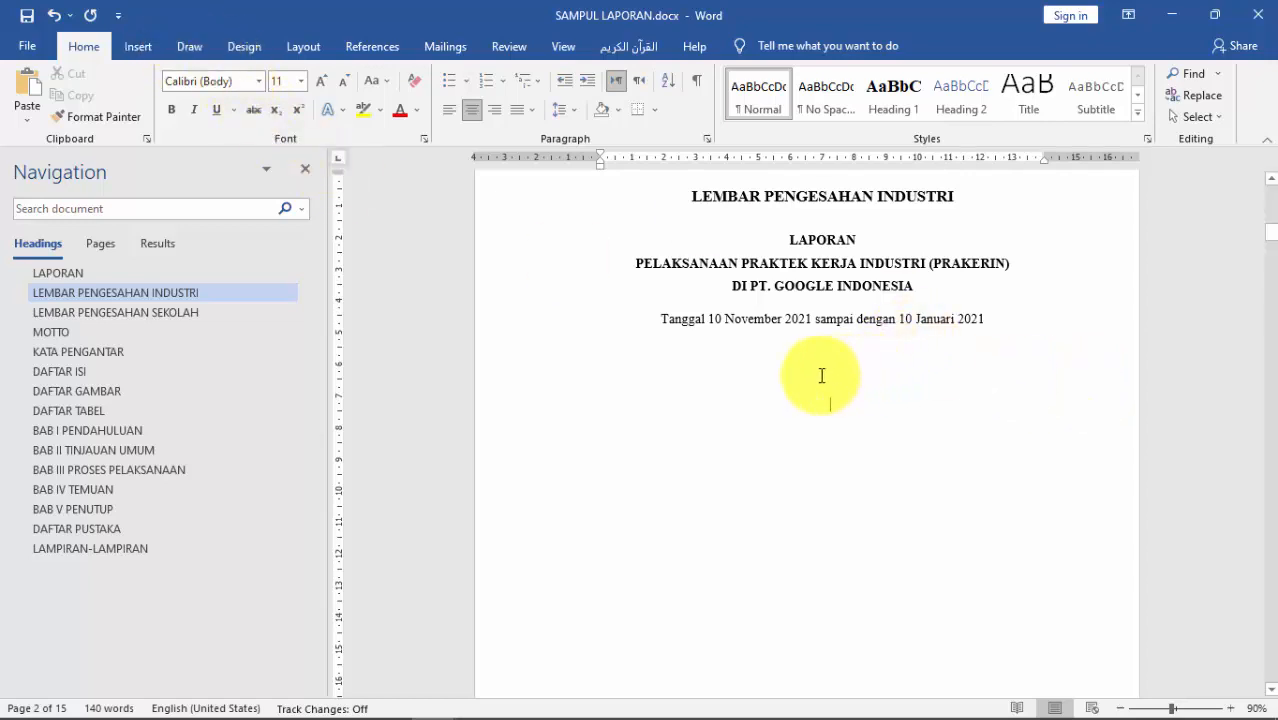
Step: Insert google-new-logo-if-futura.png from this device and shrink it to about 5.09 × 10.4 cm
click(140, 47)
click(189, 103)
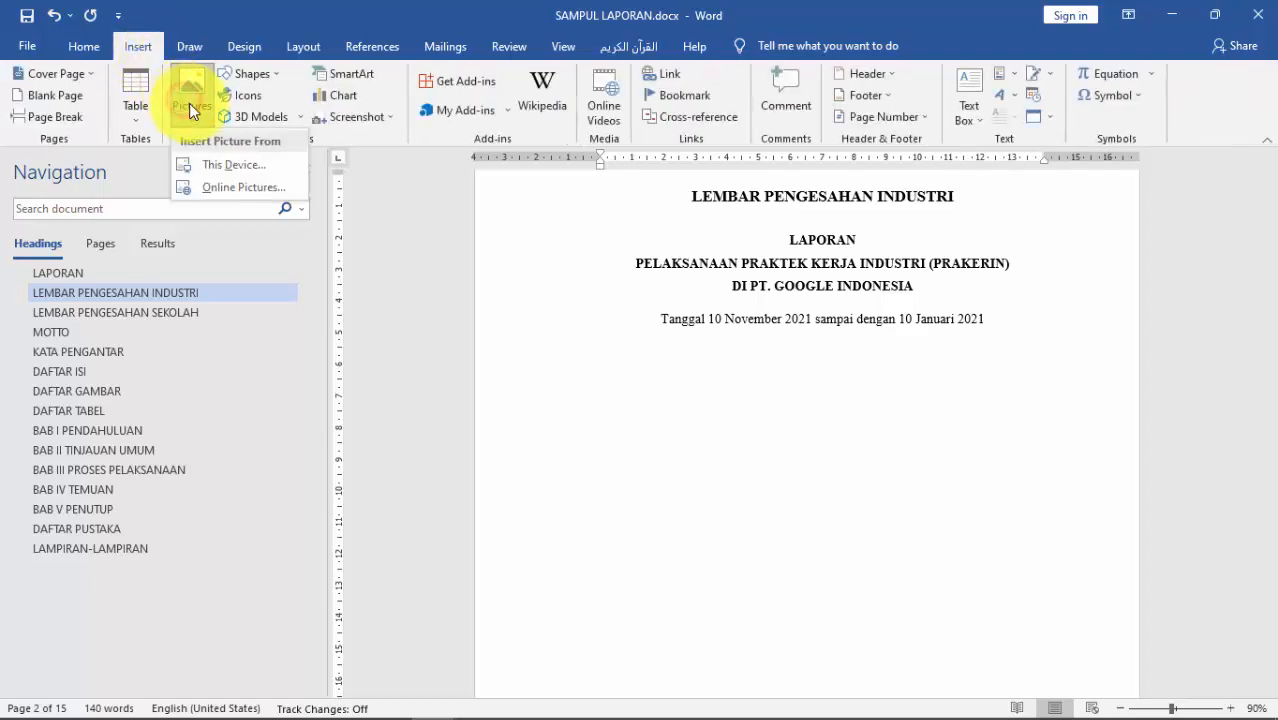
click(230, 165)
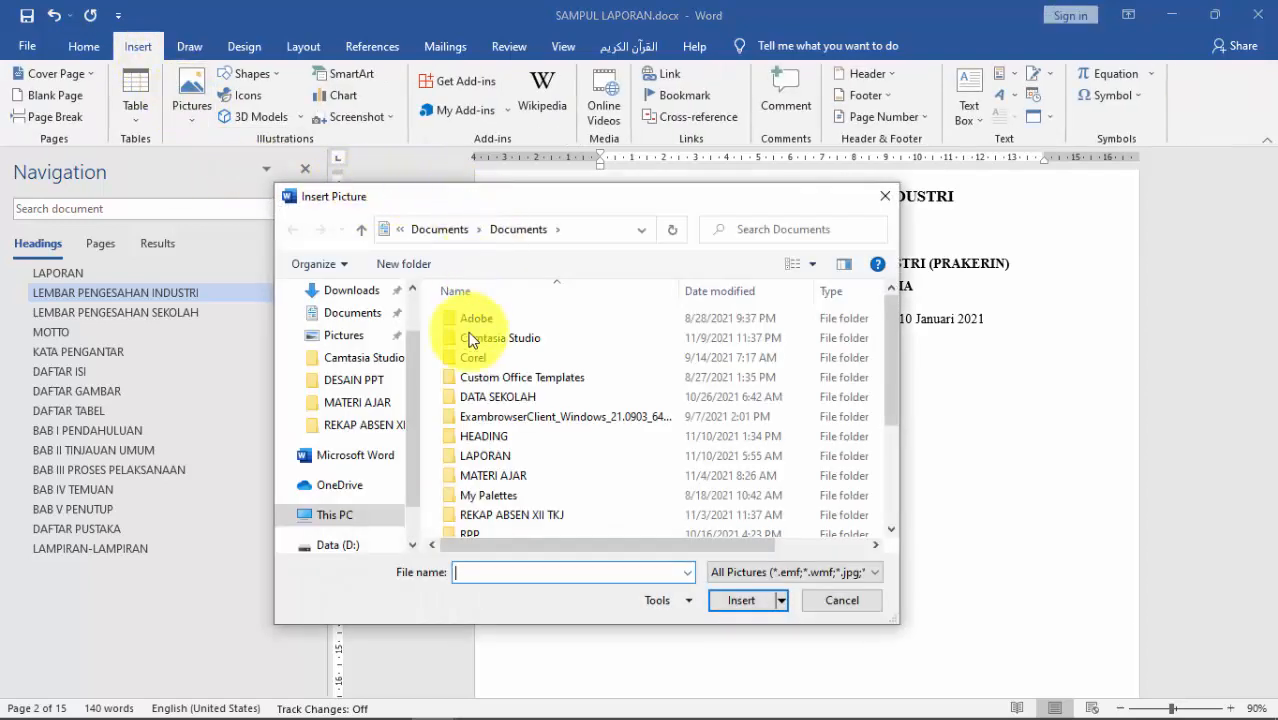
scroll(466, 410, down, 3)
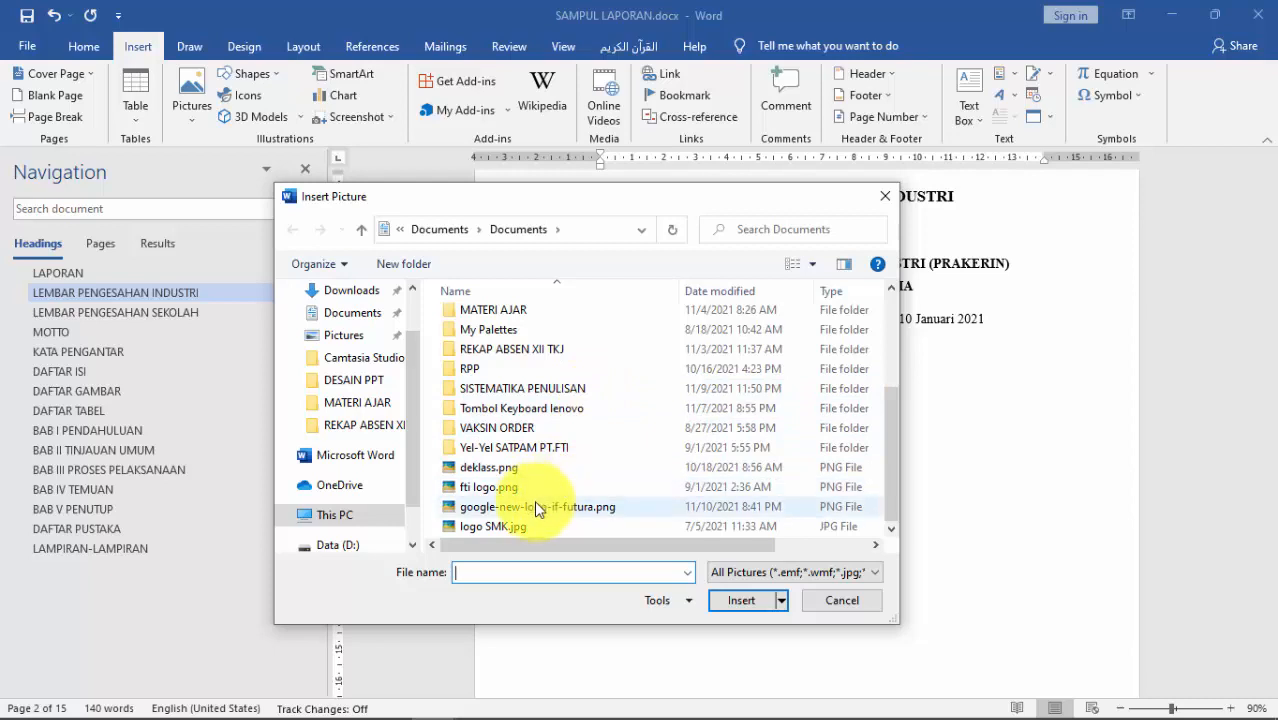
click(534, 507)
click(759, 604)
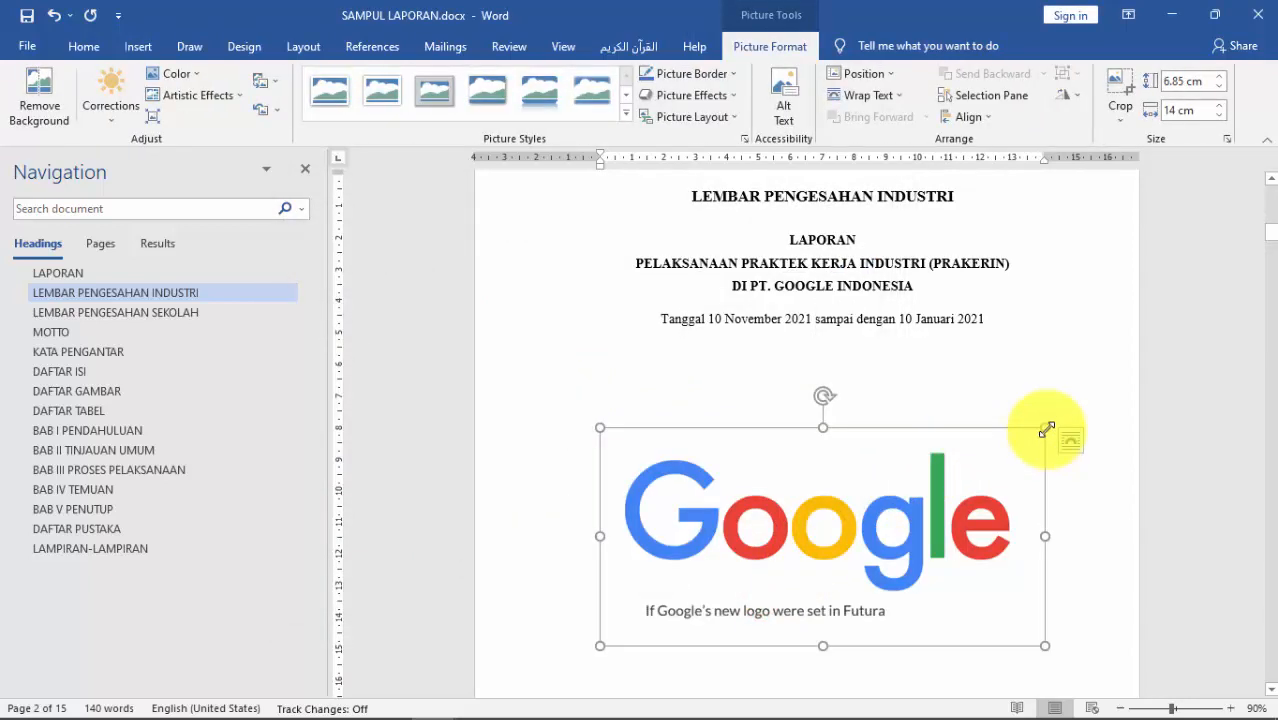
drag(1045, 428, 930, 505)
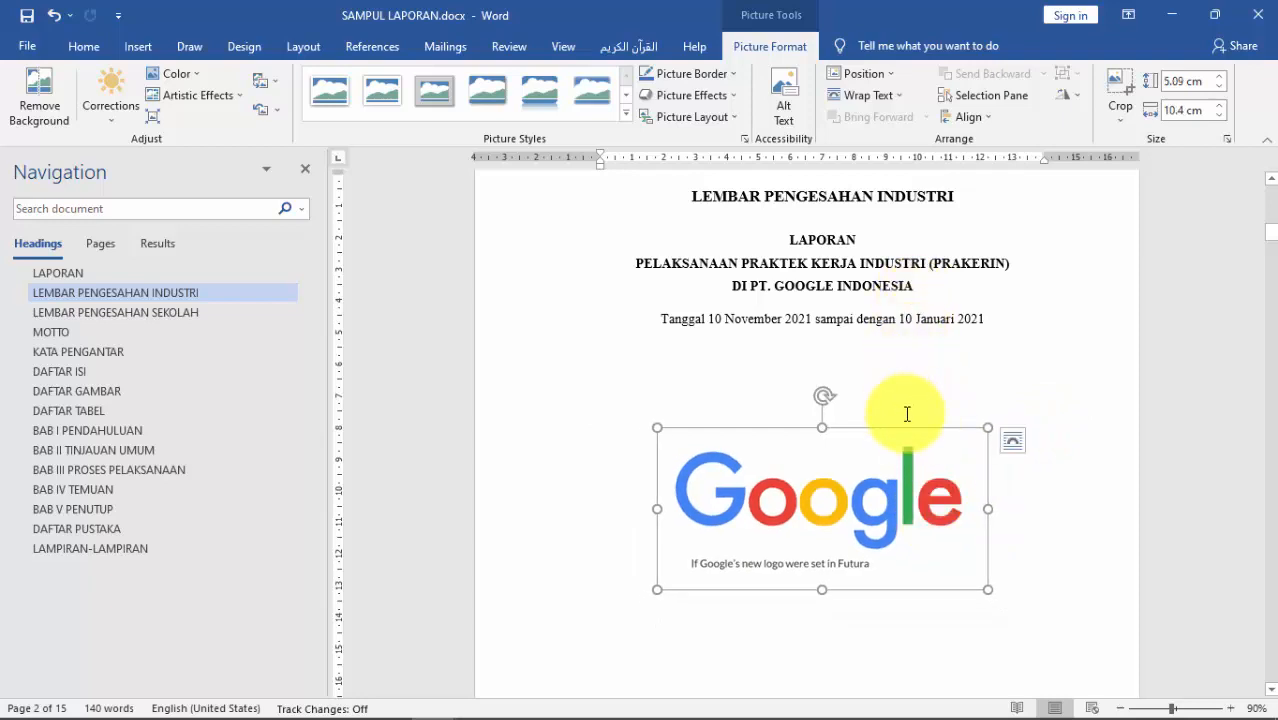
scroll(905, 400, down, 1)
click(898, 359)
scroll(900, 365, down, 3)
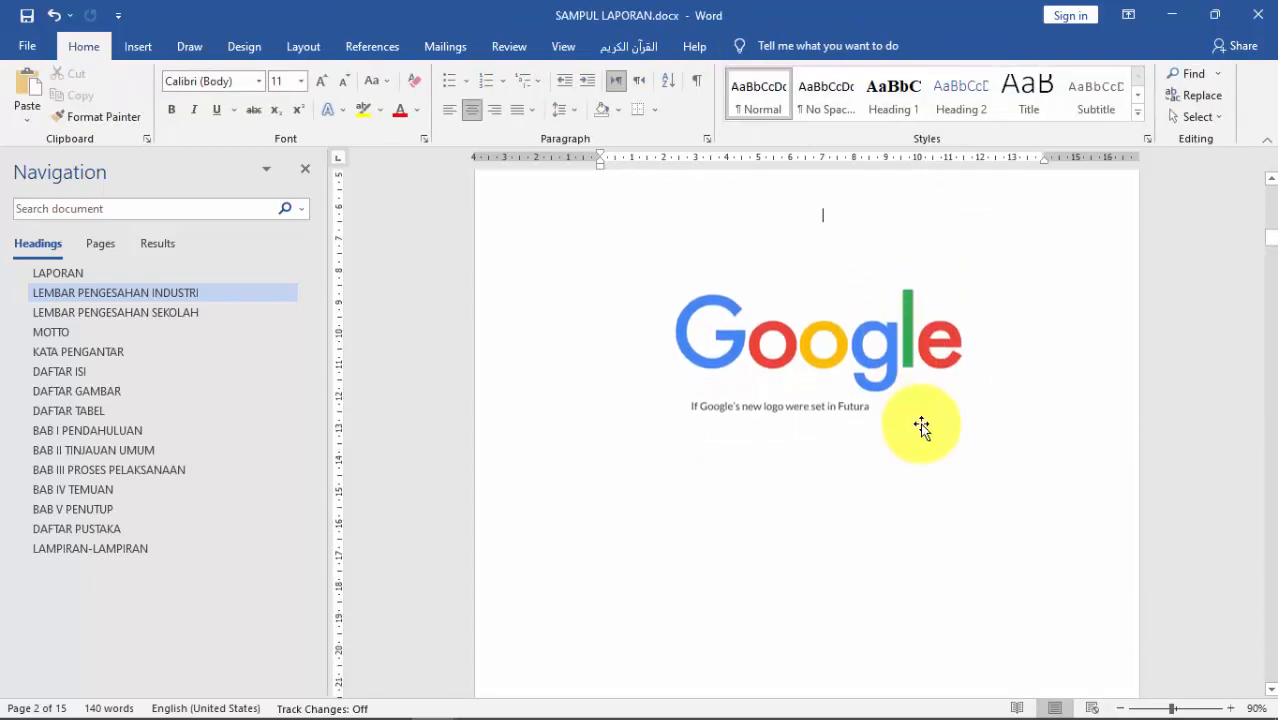
Step: Shrink the Google logo slightly by dragging its corner handle inward
scroll(878, 310, up, 1)
scroll(876, 330, up, 3)
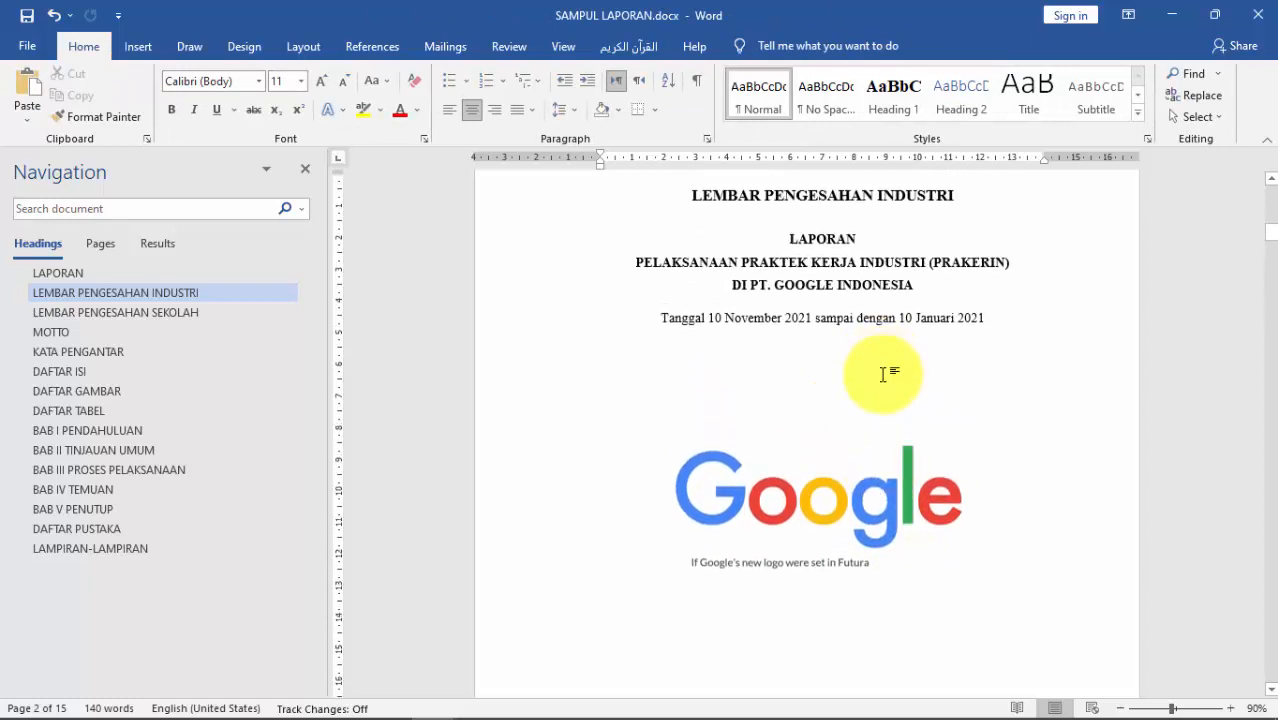
click(932, 468)
drag(984, 425, 973, 465)
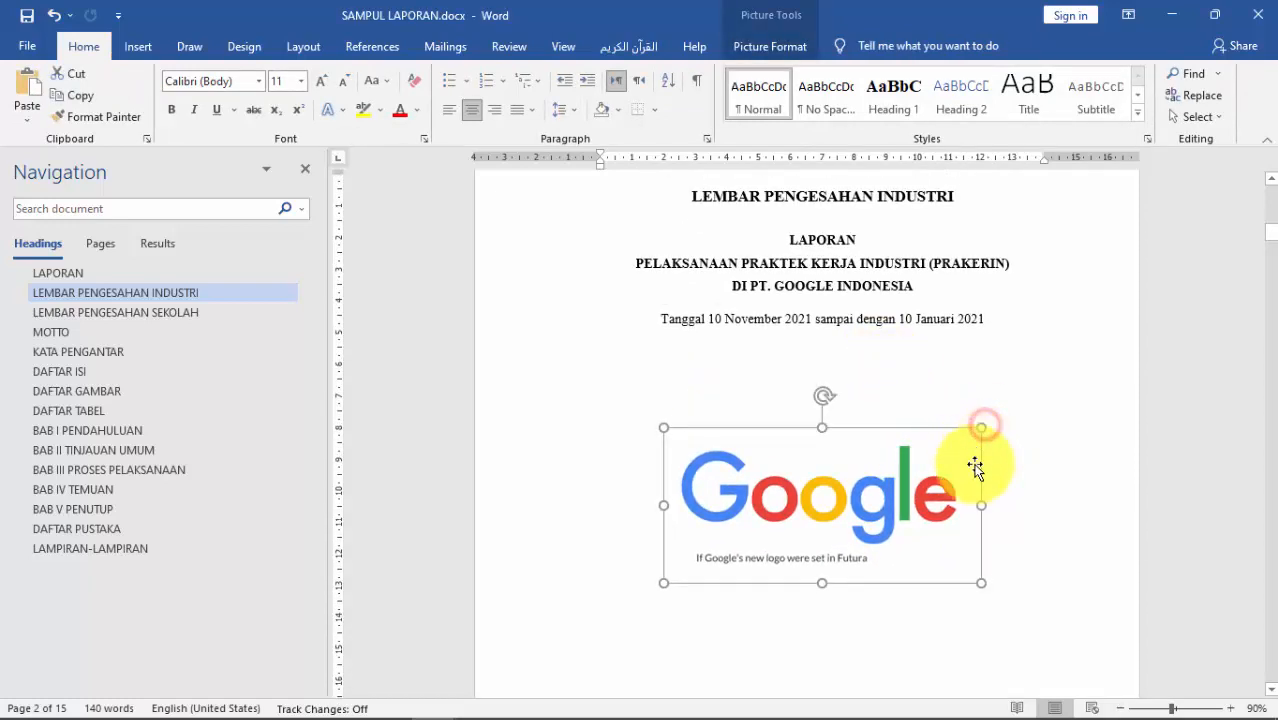
click(985, 598)
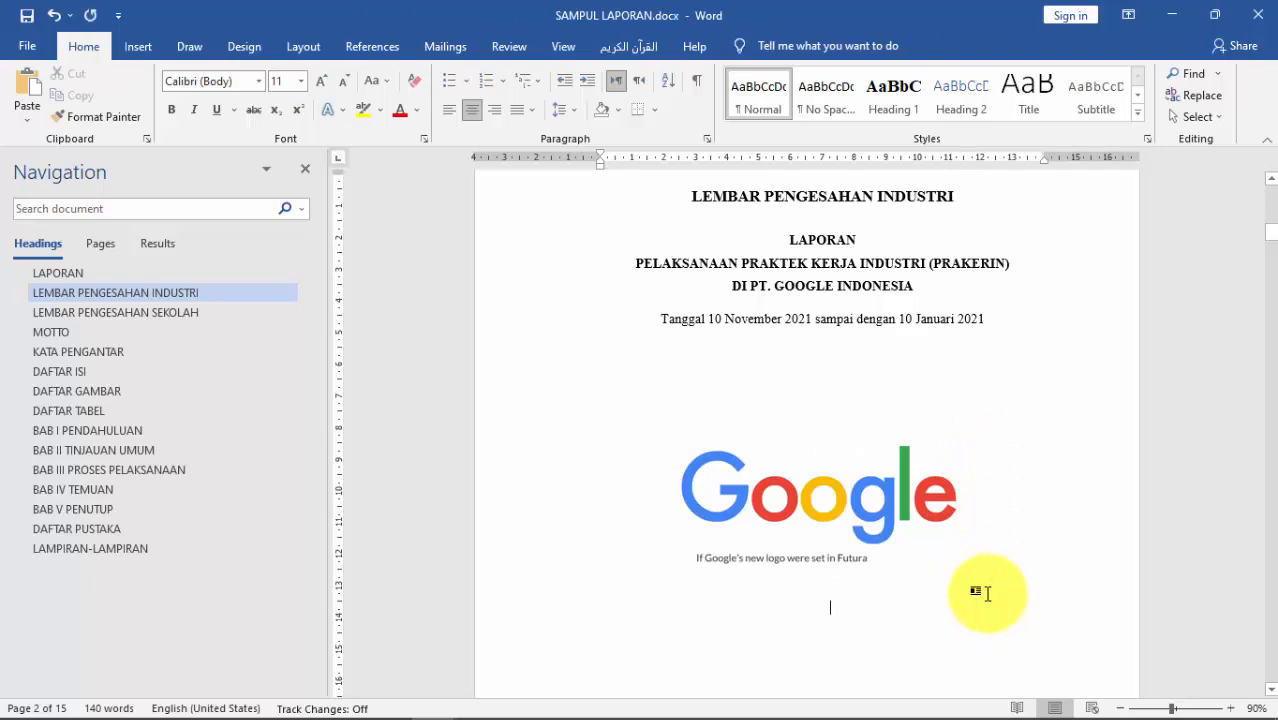
scroll(1012, 580, down, 4)
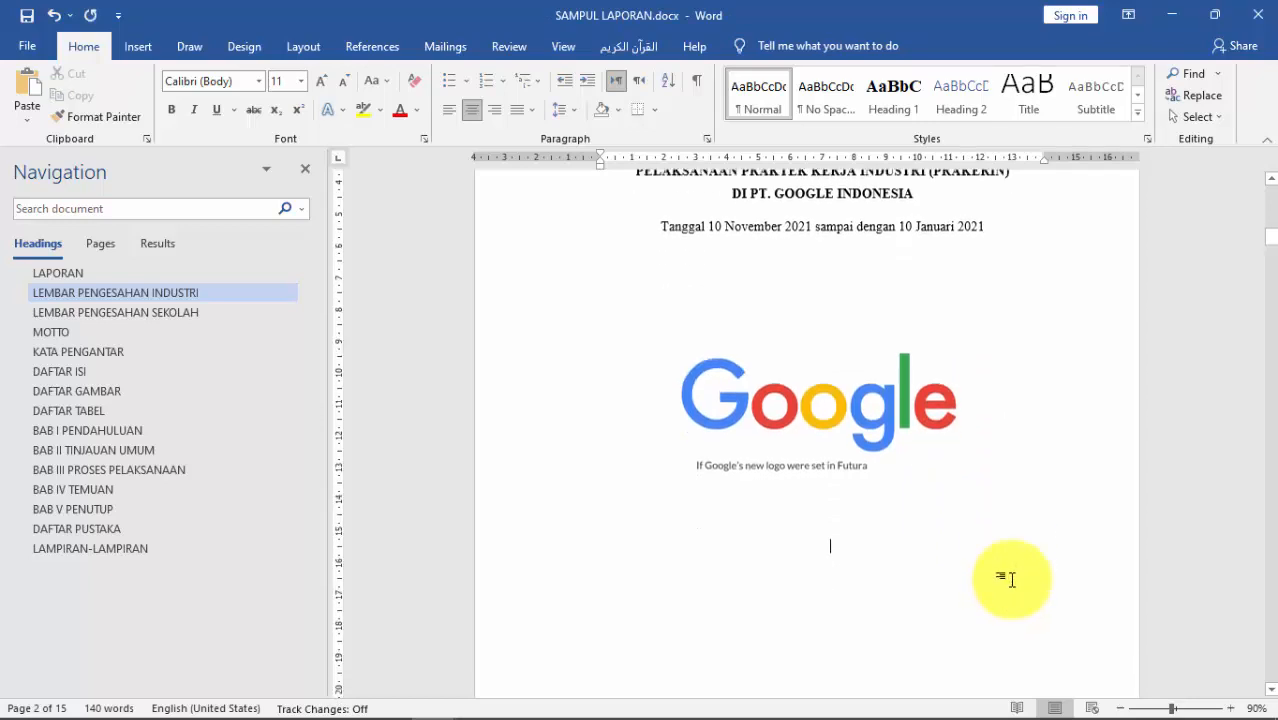
scroll(1012, 580, down, 1)
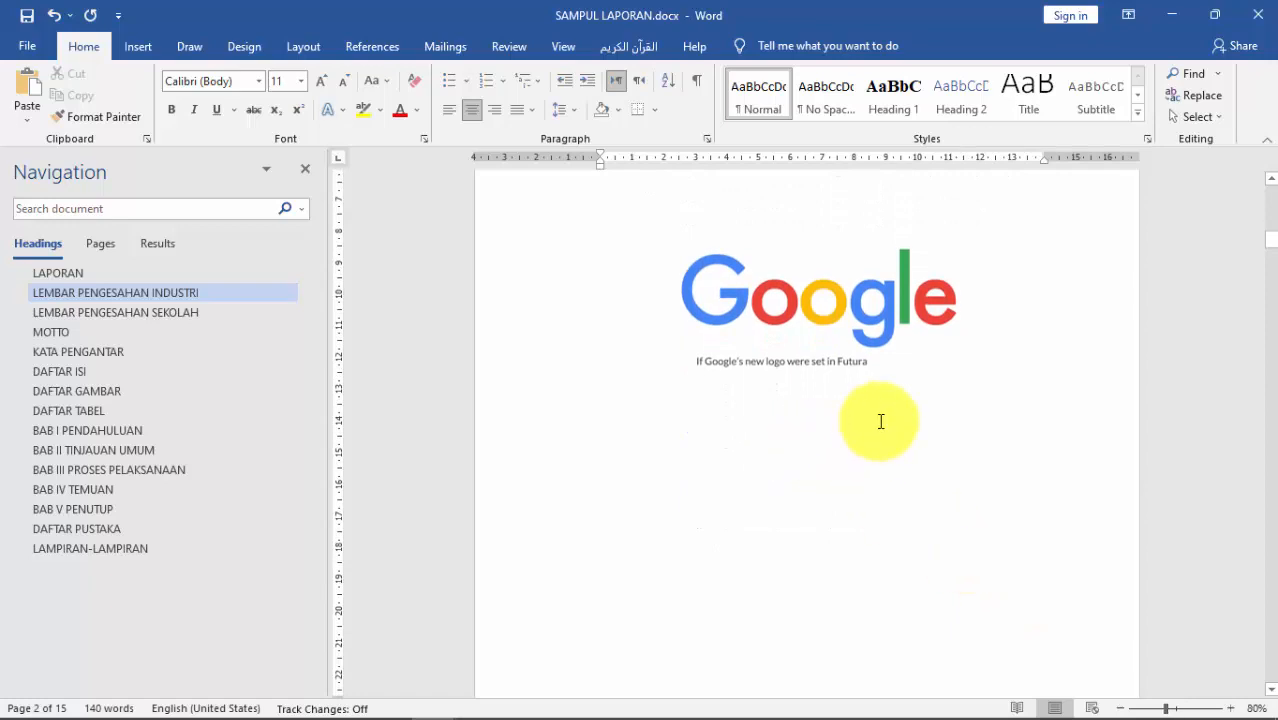
ctrl+scroll(881, 420, down, 2)
scroll(881, 420, up, 5)
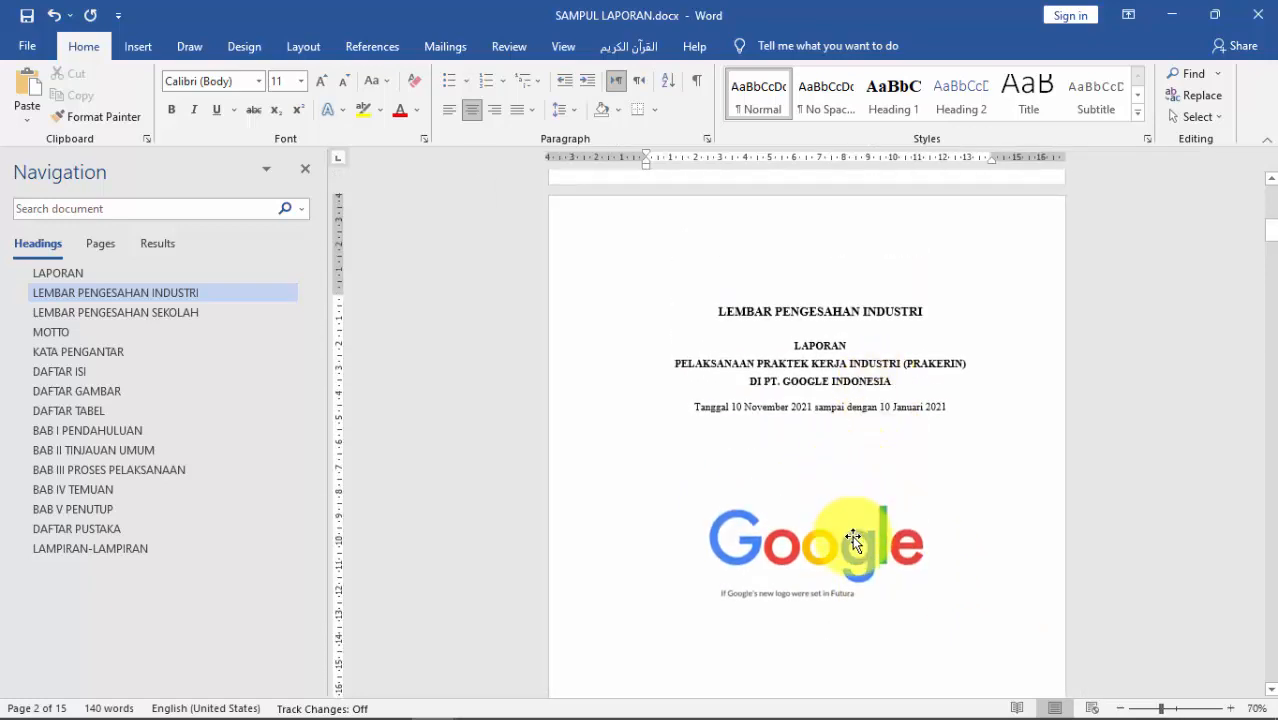
scroll(855, 550, down, 1)
scroll(855, 550, down, 1)
scroll(858, 559, down, 3)
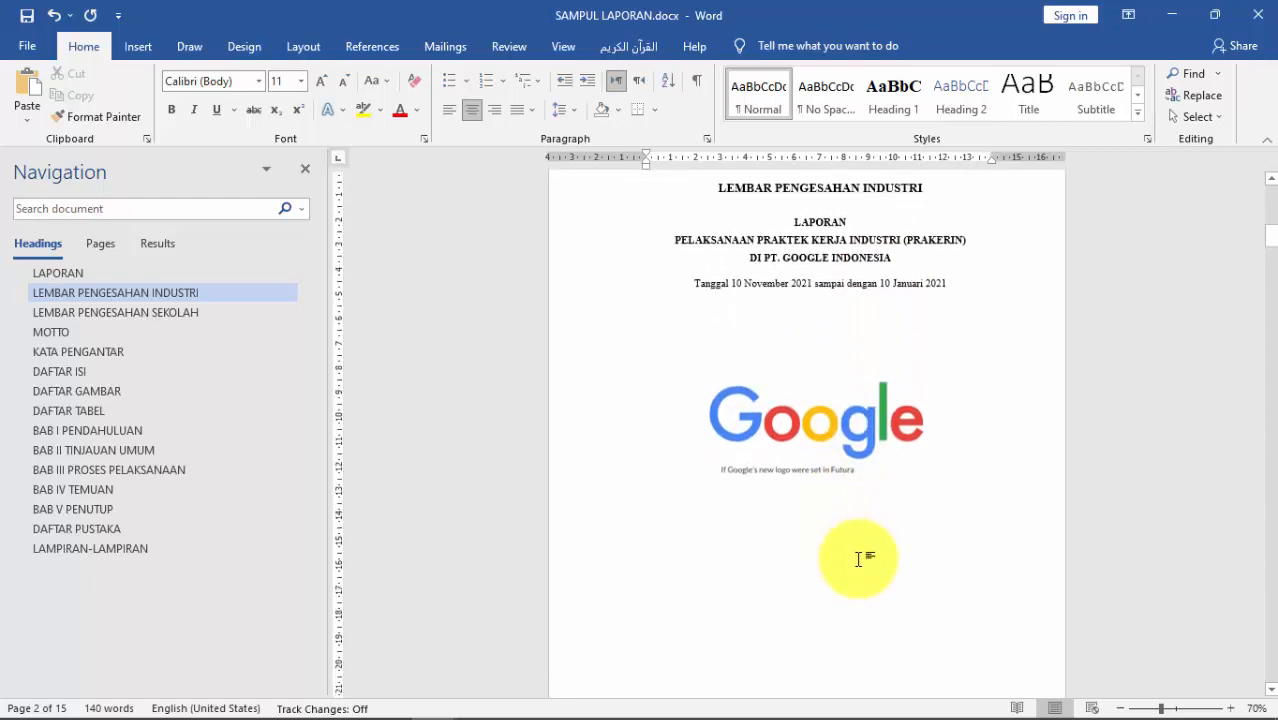
scroll(862, 538, up, 1)
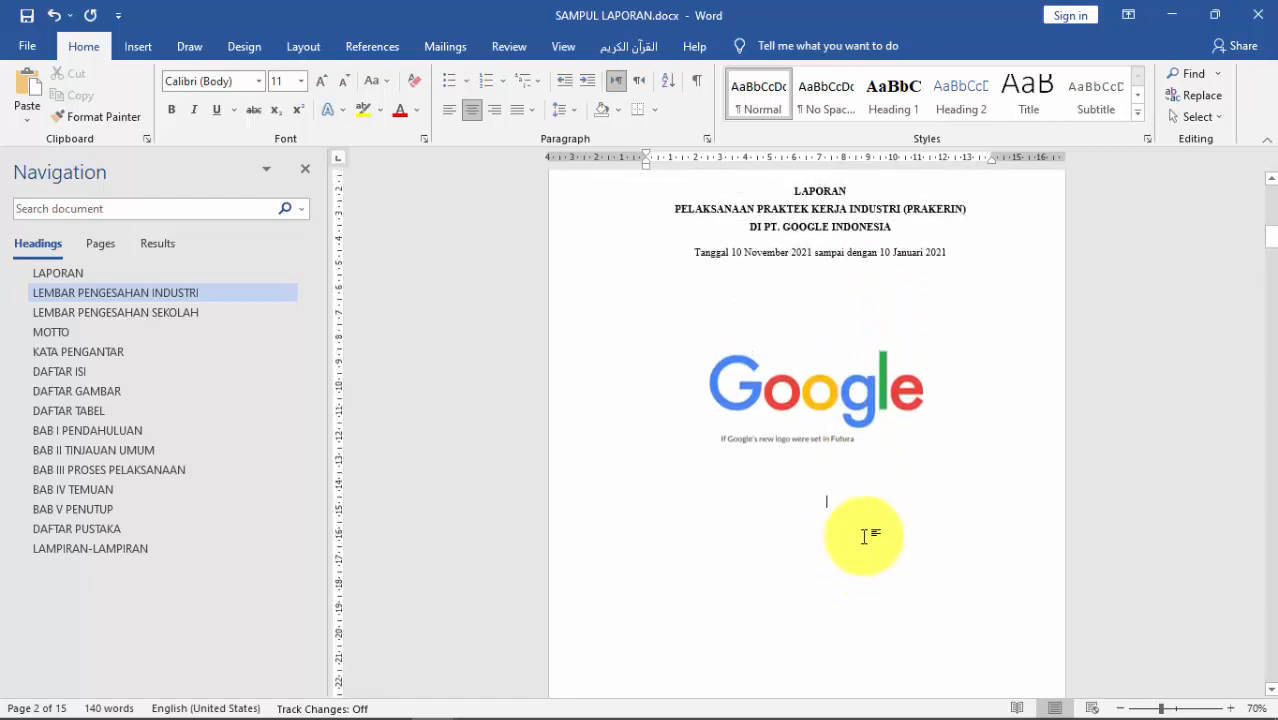
scroll(868, 537, up, 1)
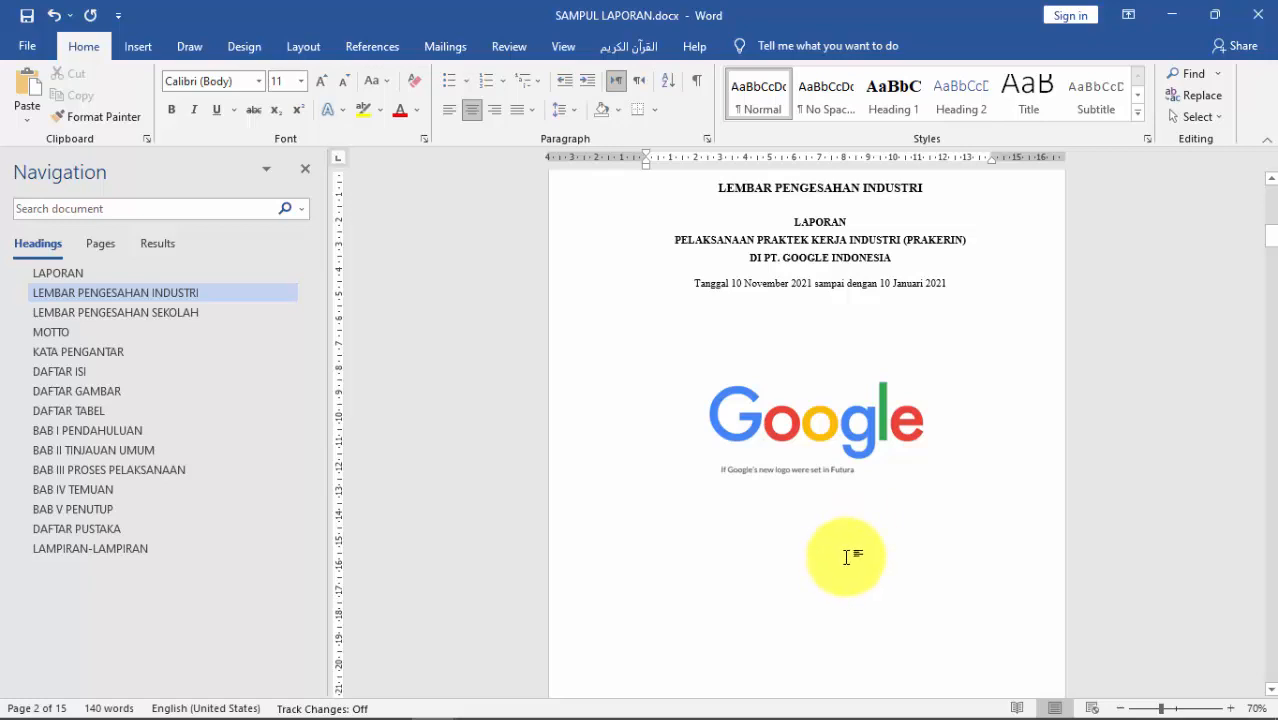
Step: Delete the blank line above the logo and place the cursor on the empty line beneath it
click(822, 350)
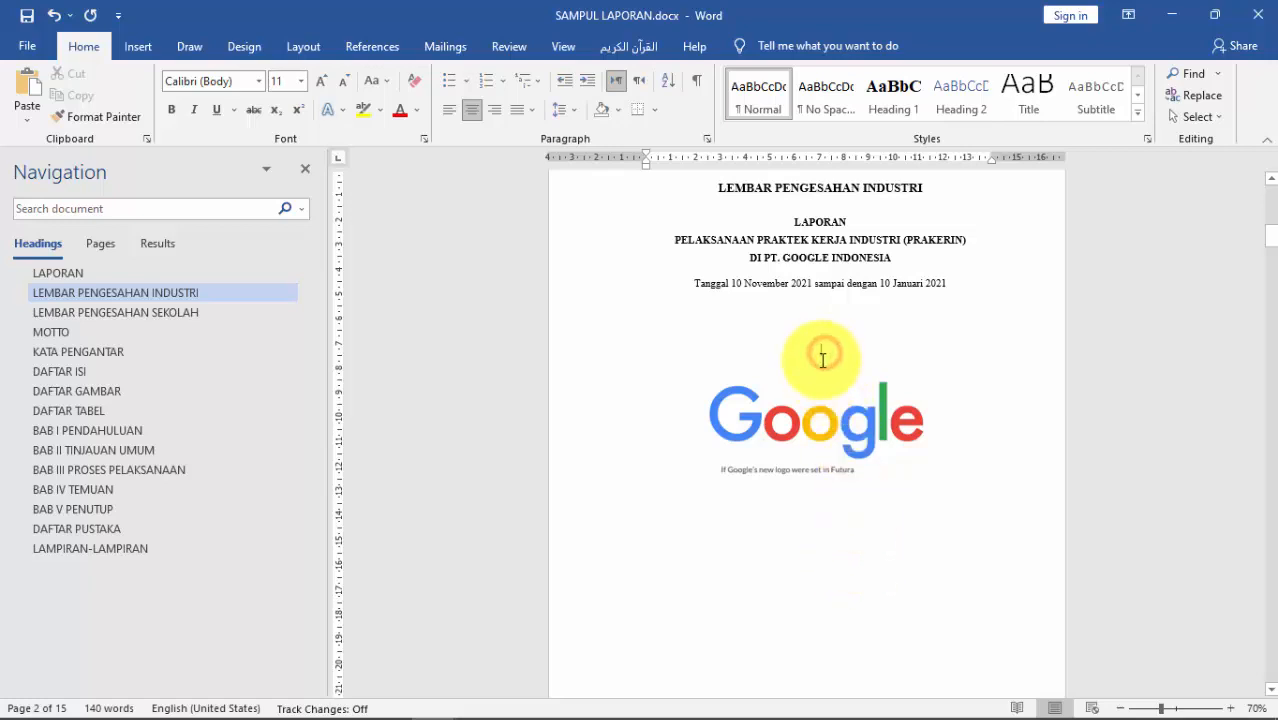
key(BackSpace)
click(868, 524)
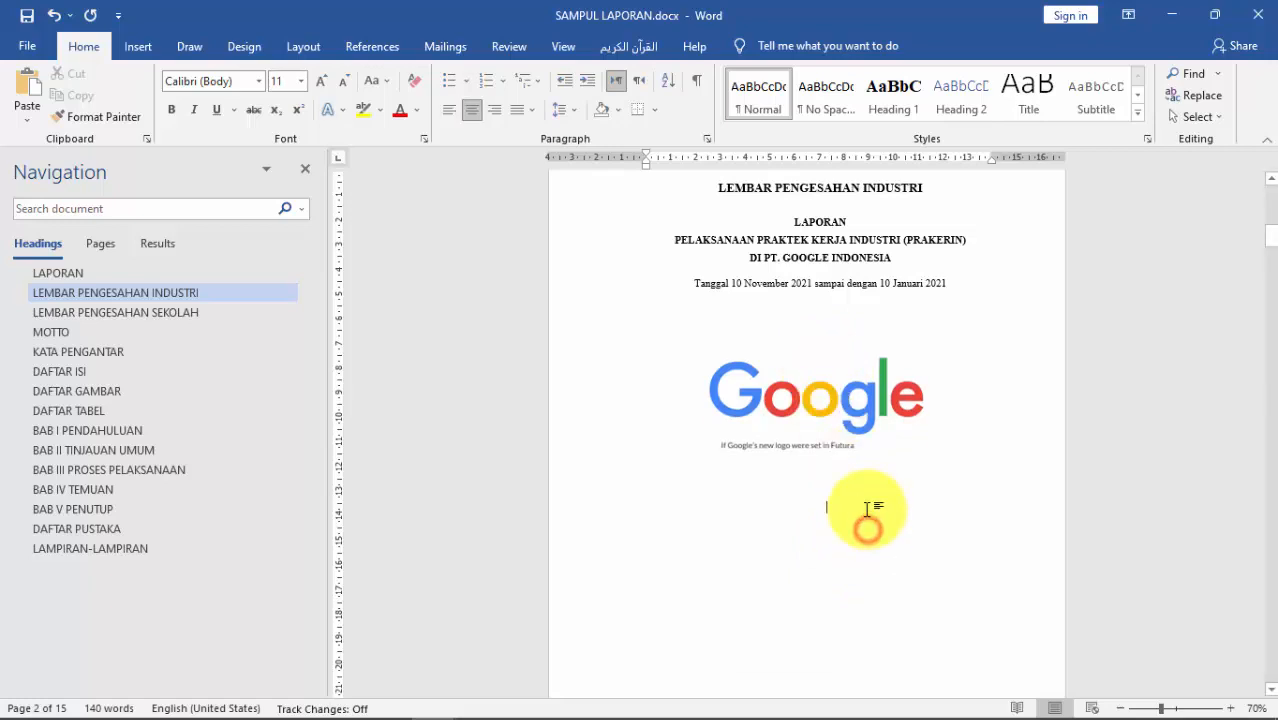
click(826, 481)
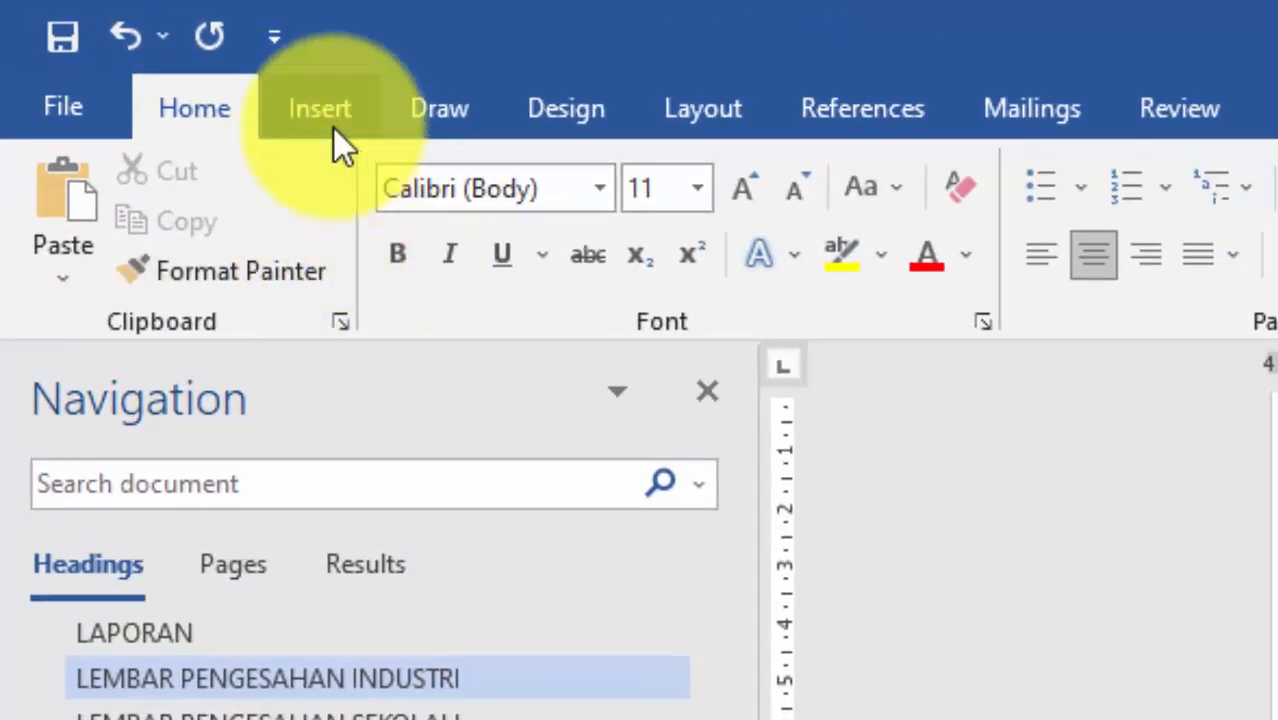
Step: Open the Insert tab's Table grid to pick a two-column, three-row table
click(326, 119)
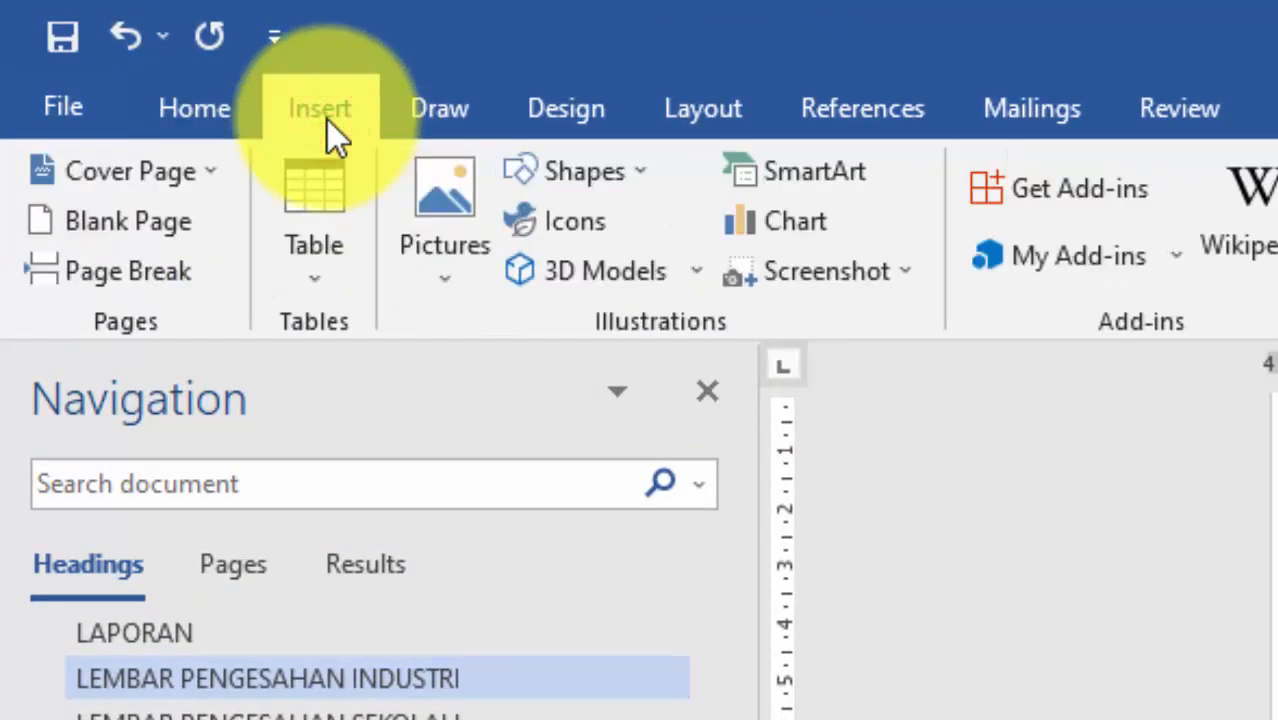
click(326, 196)
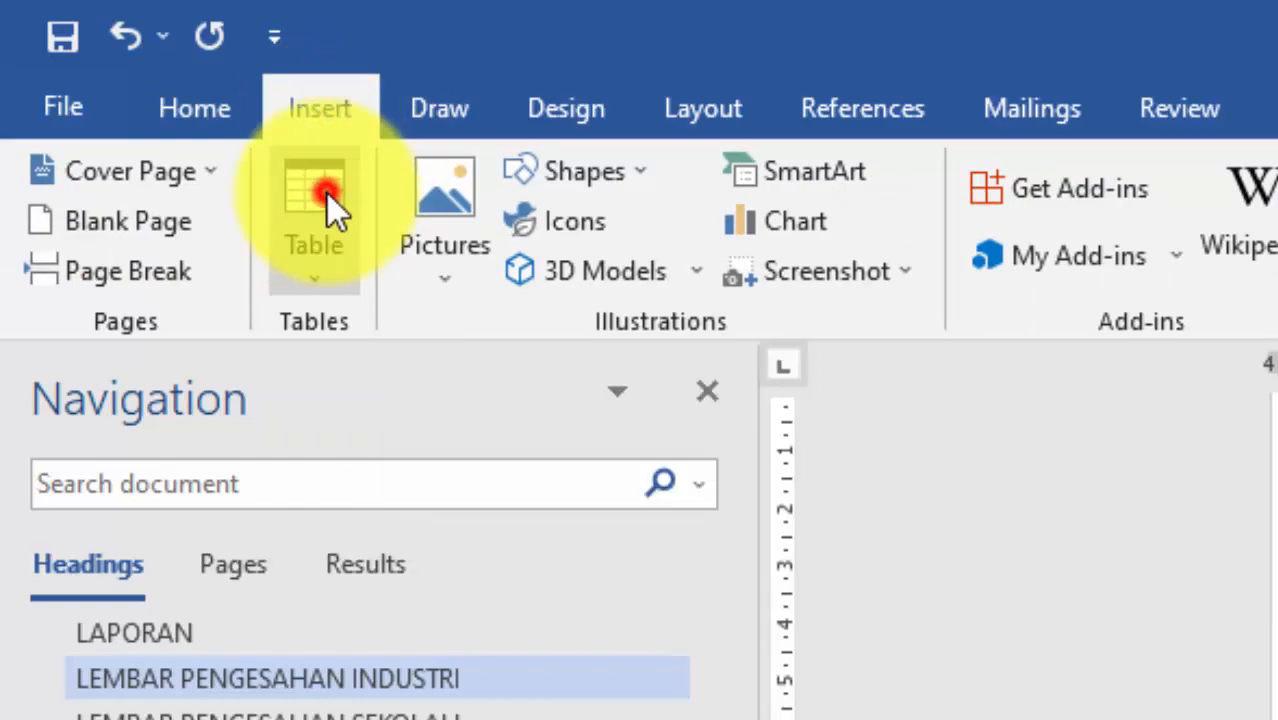
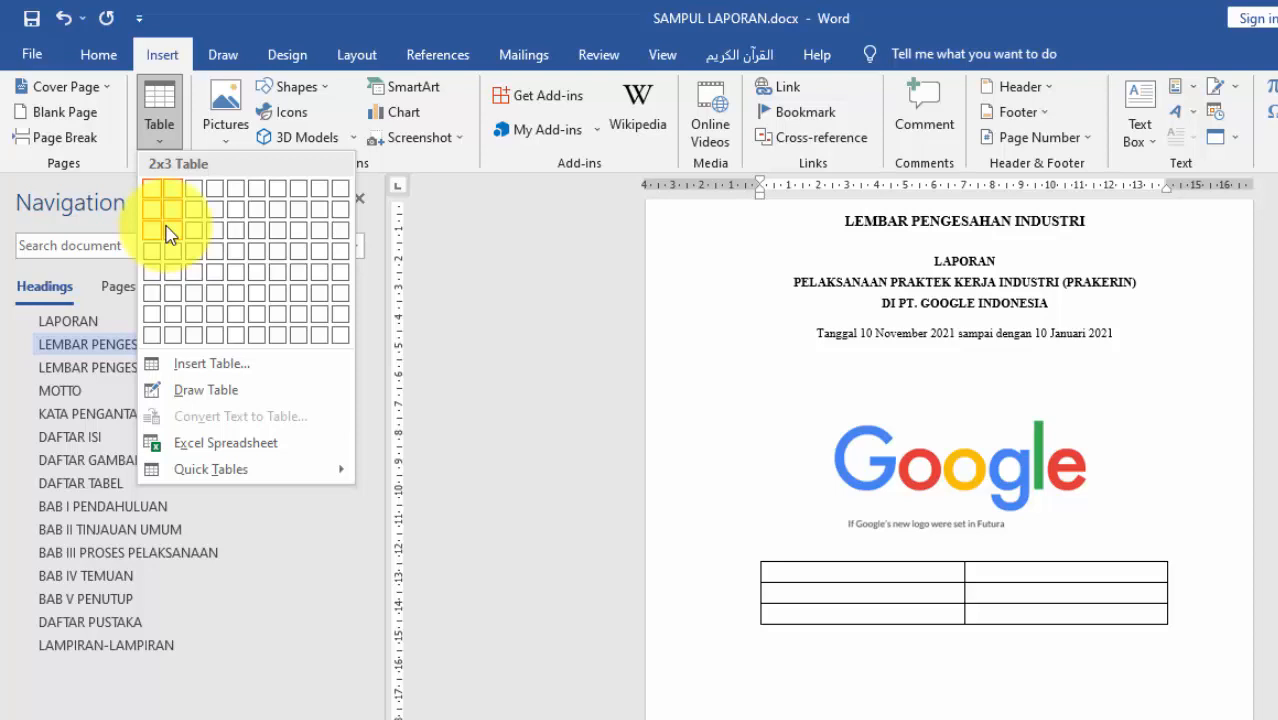
Step: Pick the 2x3 cell in the Table grid to place the table under the Google logo
click(166, 234)
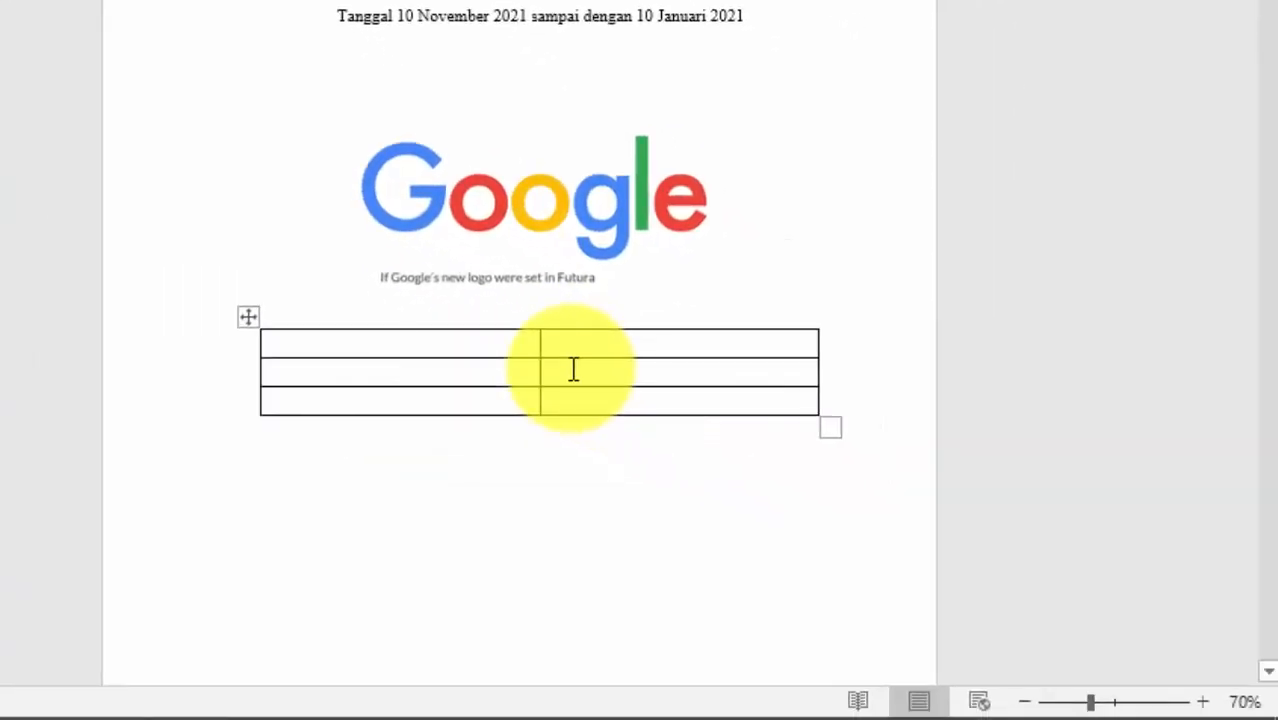
Step: Type 'Disetujui,' and 'HRD/GA Manager' in the left cell, leaving blank lines for a signature
text(Disetujui,)
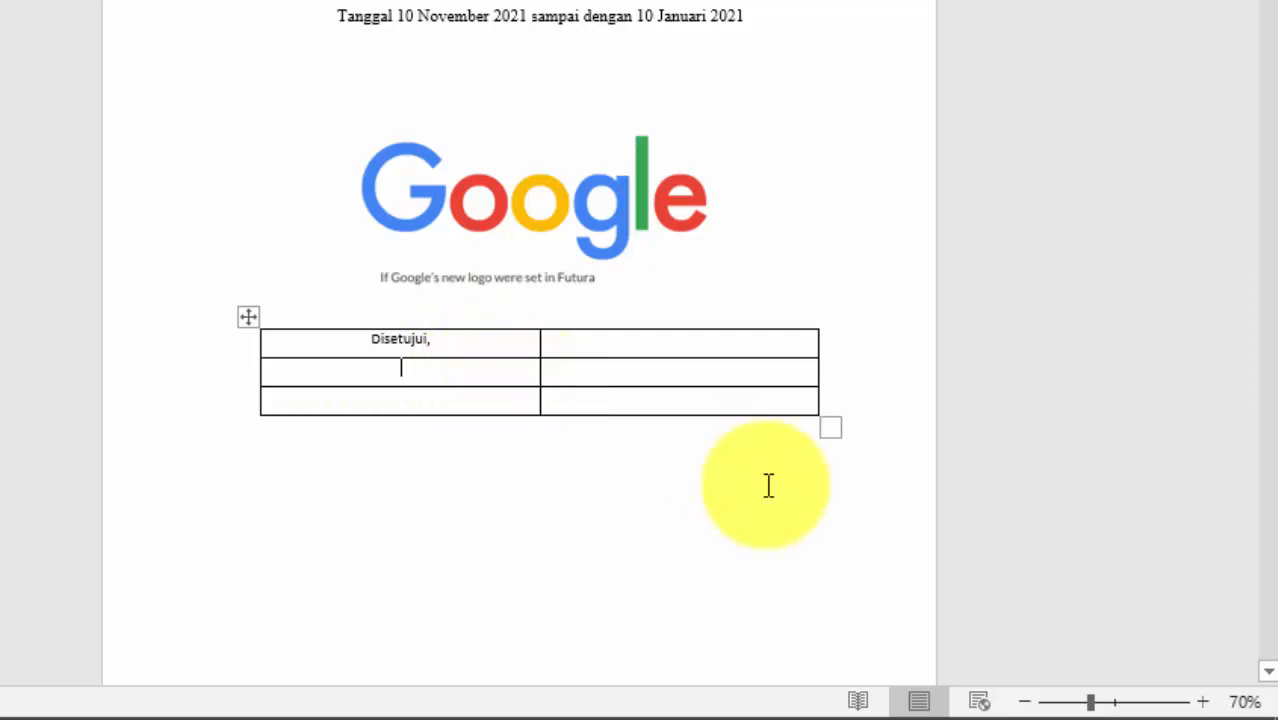
ctrl+scroll(670, 357, up, 6)
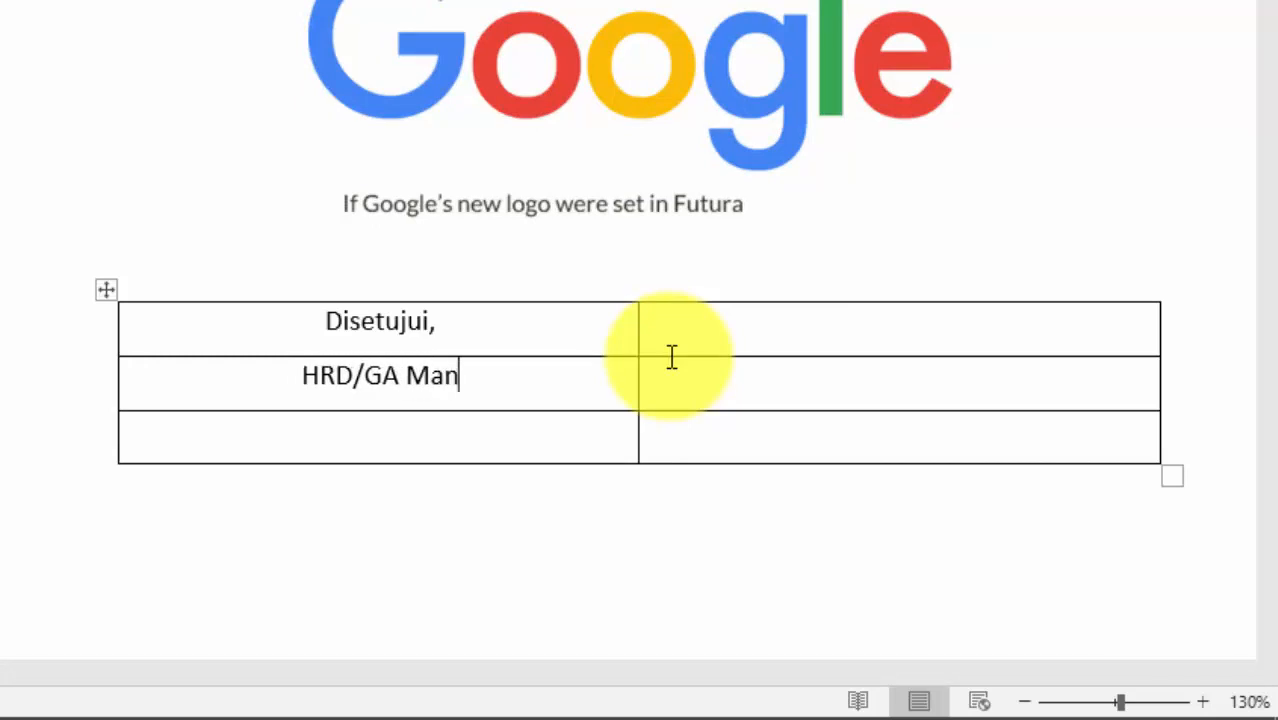
text(er)
key(Return)
key(Return)
key(Return)
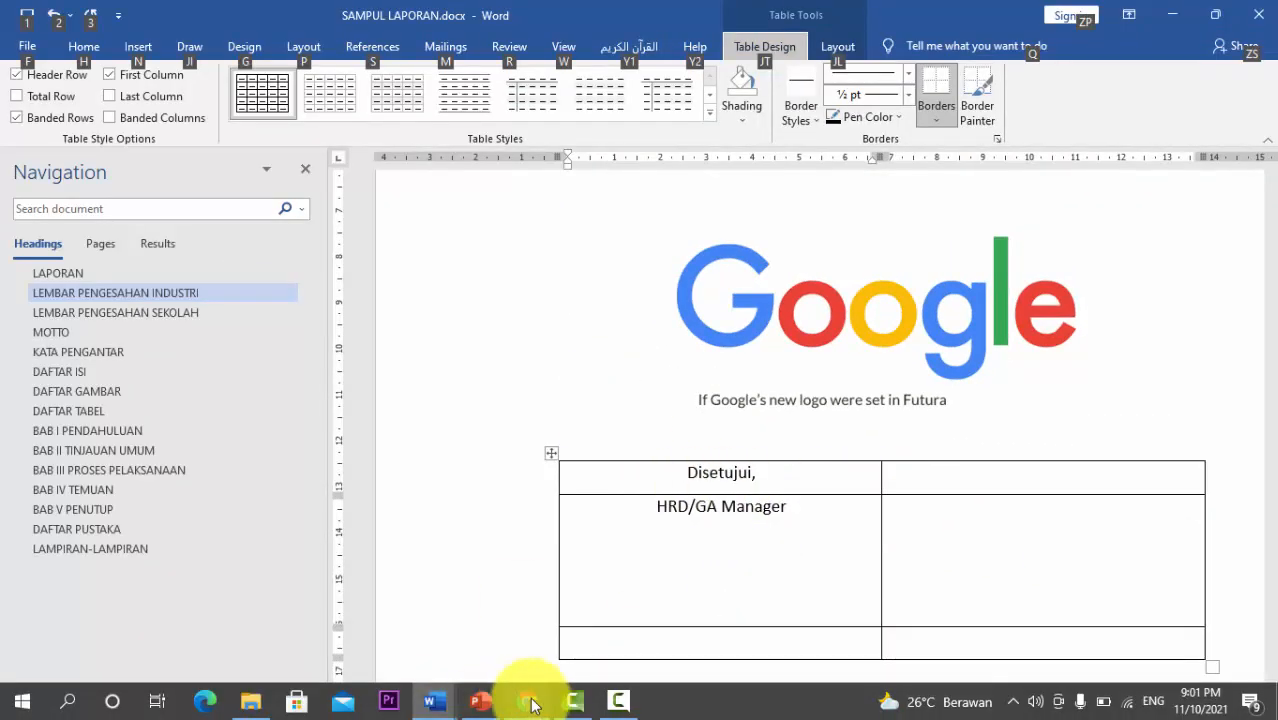
Step: Paste the signatory's name copied from the Chrome search result, then type 'Pembimbing DU/DI' in the right cell
click(528, 696)
drag(606, 288, 680, 288)
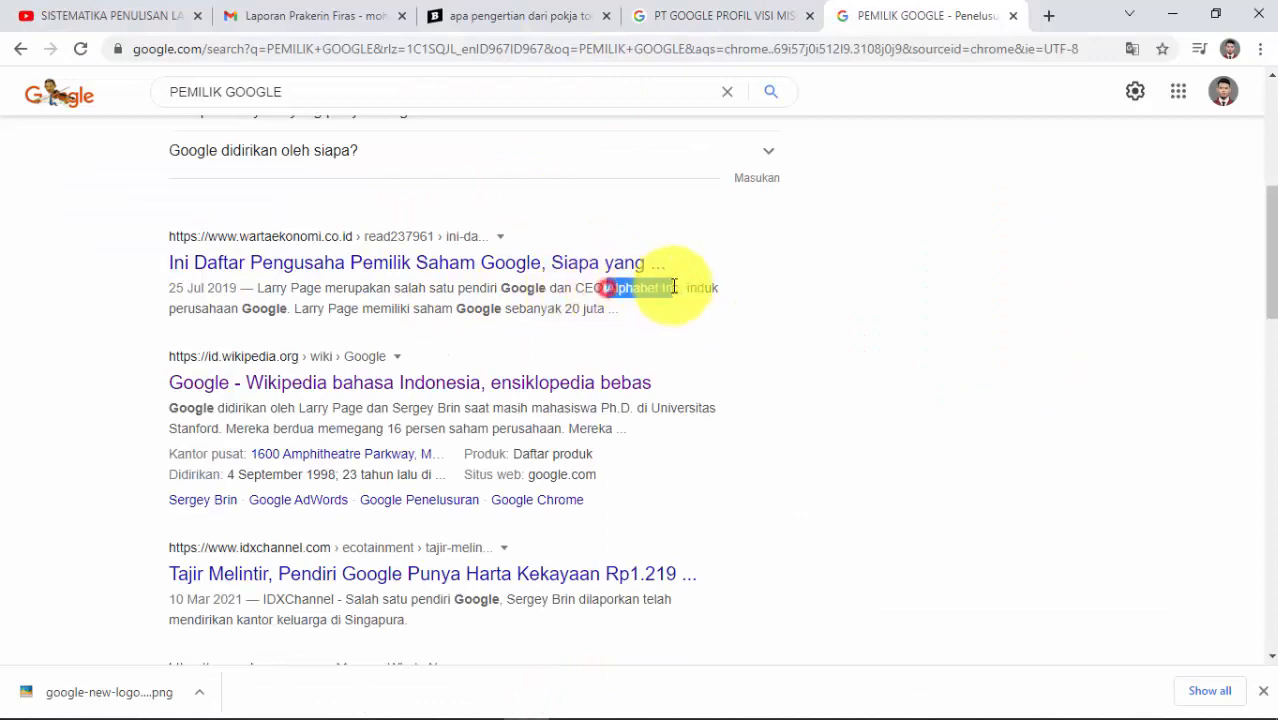
drag(297, 308, 358, 308)
key(ctrl+c)
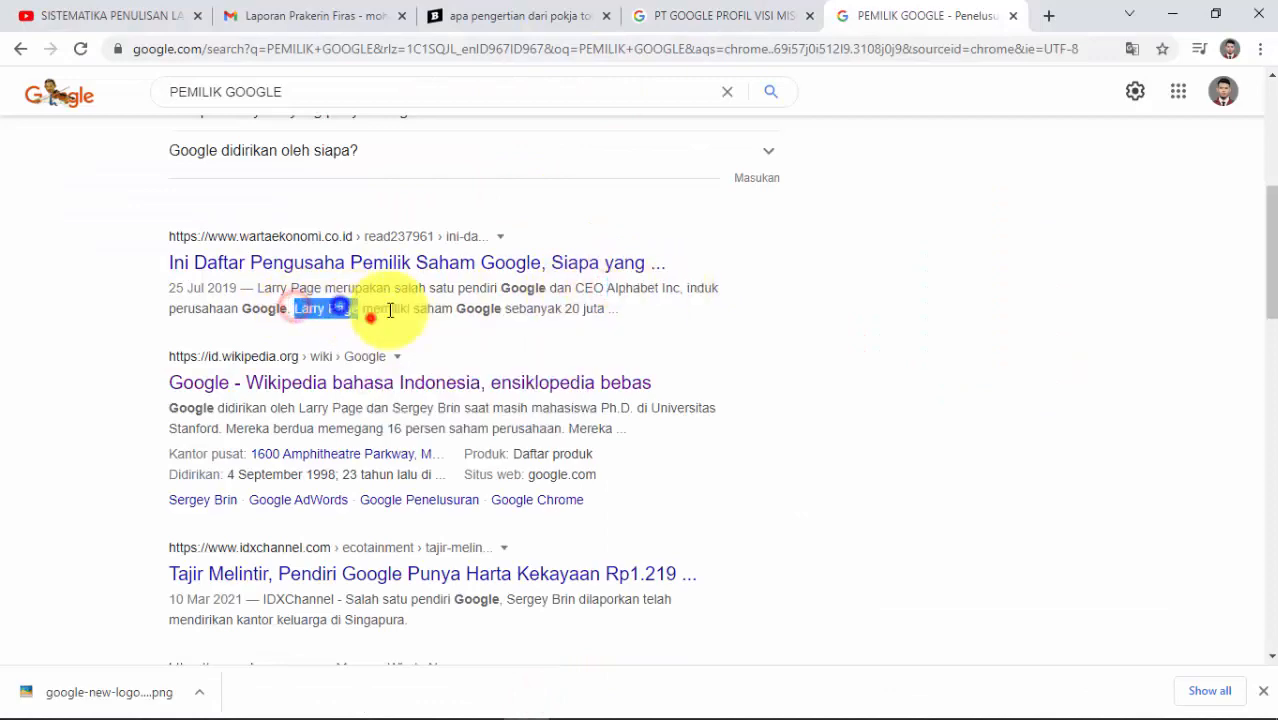
key(alt+Tab)
key(ctrl+v)
click(807, 419)
text(Pe)
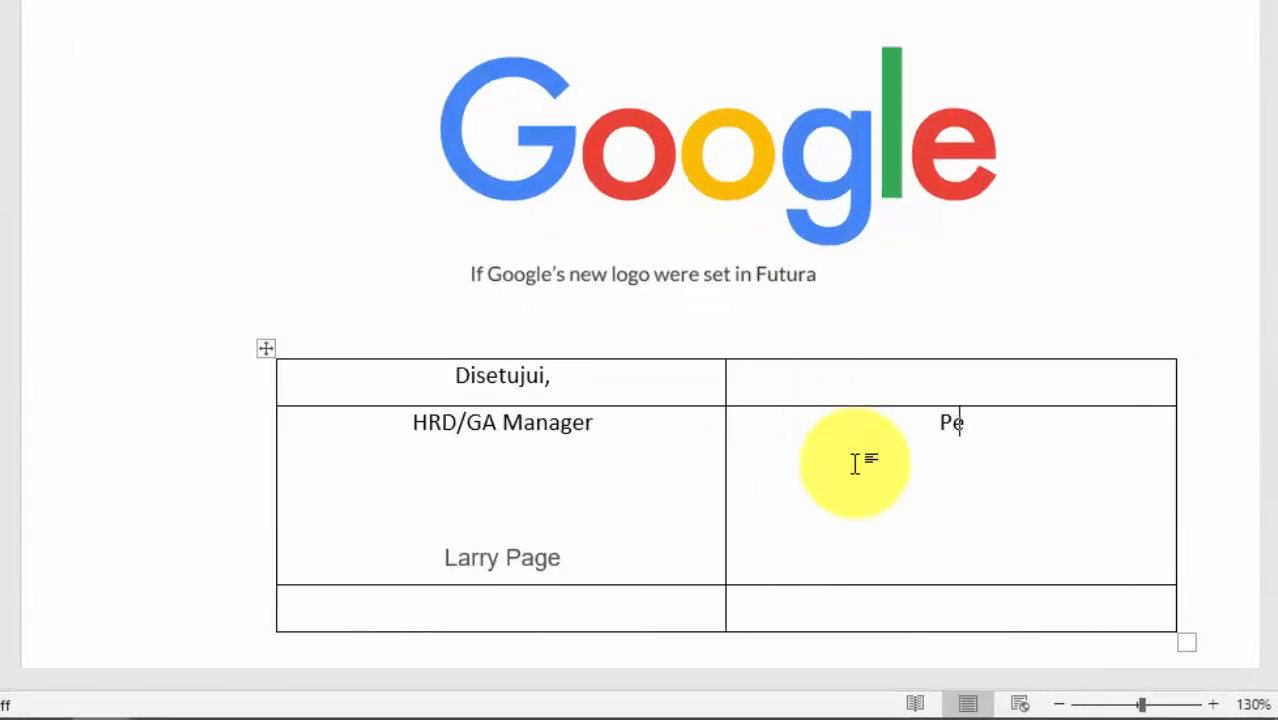
text(mbimbing DU/DI)
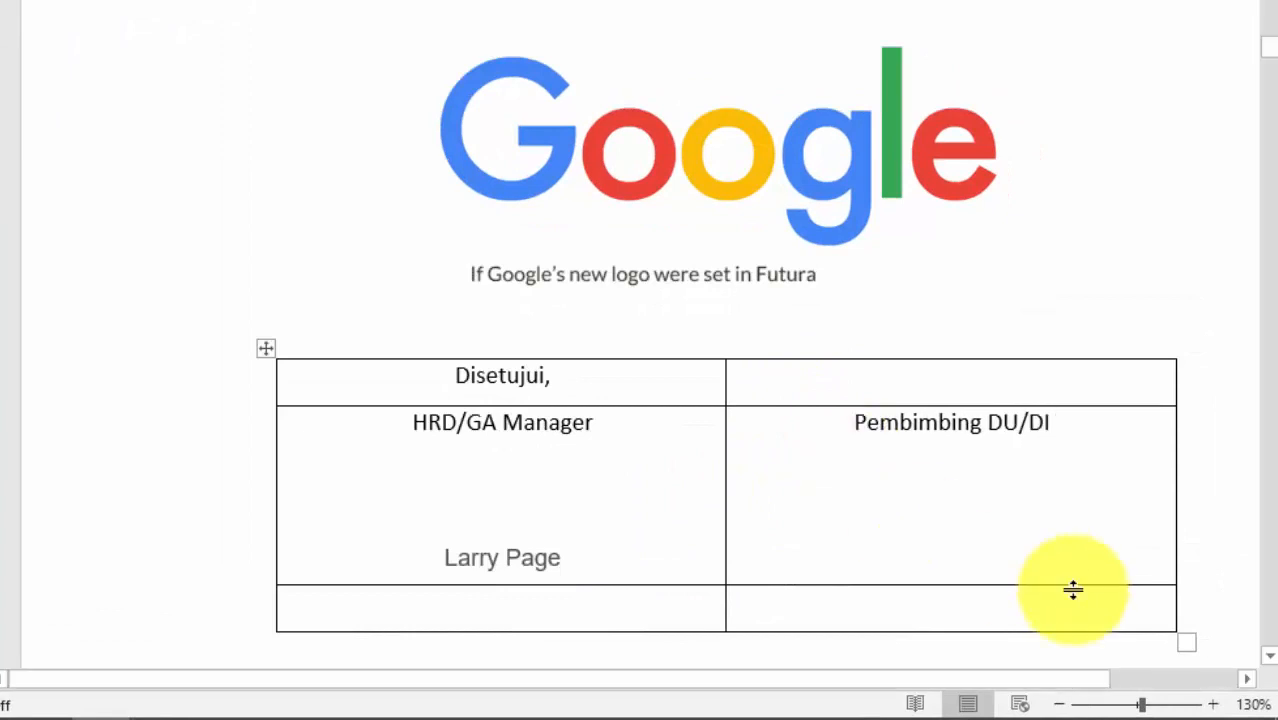
Step: Add signature space and the signatory's name under 'Pembimbing DU/DI' in the right cell
key(Return)
key(Return)
key(Return)
text(Sartono)
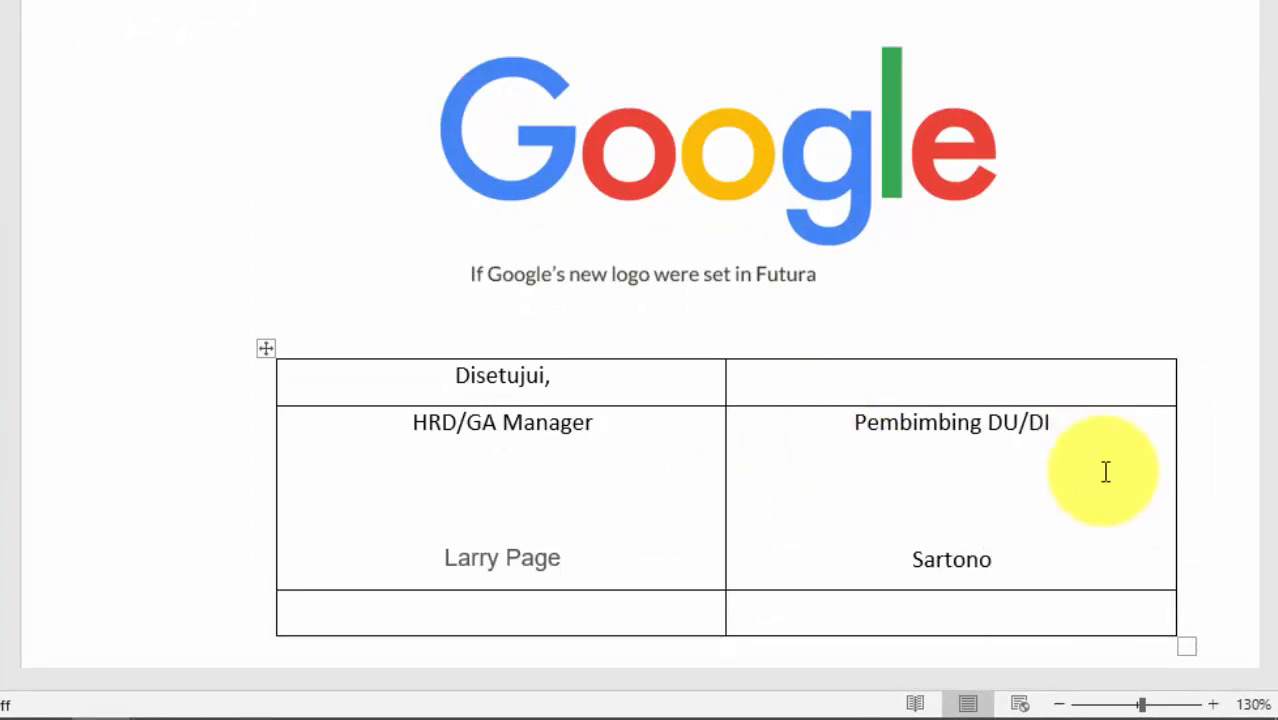
click(1034, 497)
key(Return)
Step: Type 'Mengetahui,' and 'Direktur' in the bottom-left cell, with signature space and the director's name
click(559, 476)
key(Return)
scroll(828, 491, down, 2)
scroll(828, 491, down, 1)
click(413, 420)
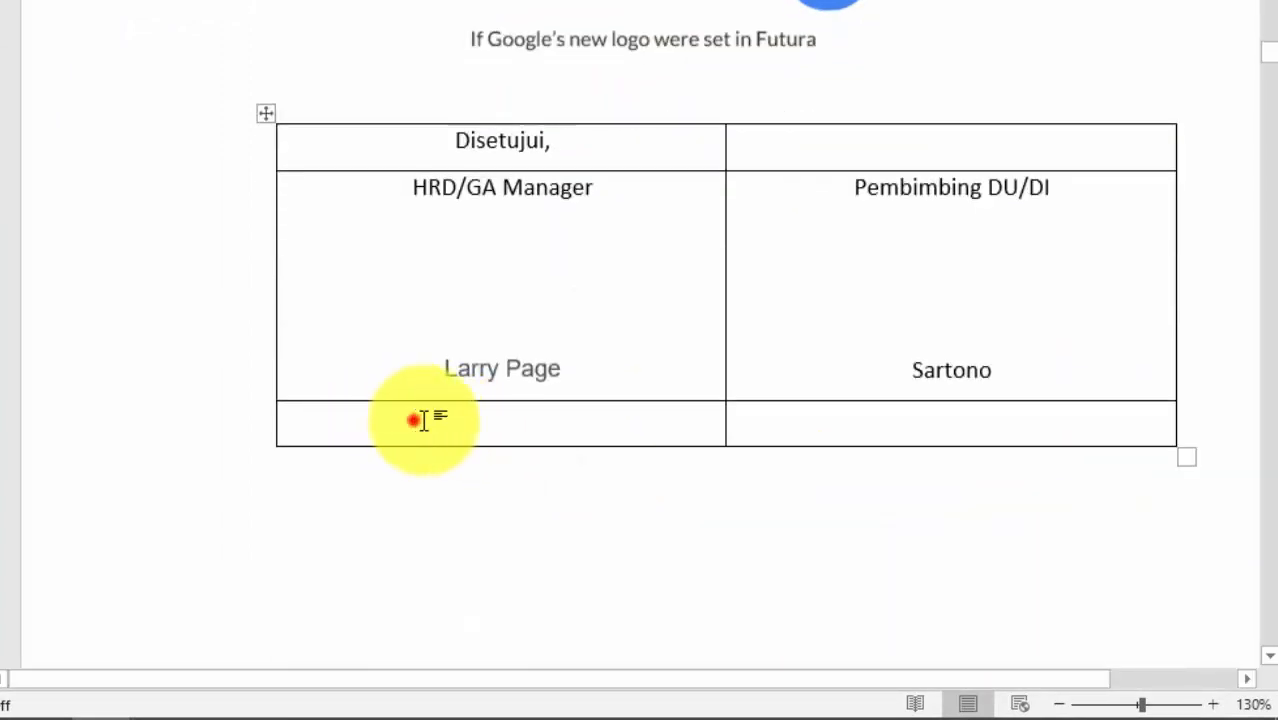
text(Mengetahui,)
key(Return)
text(D)
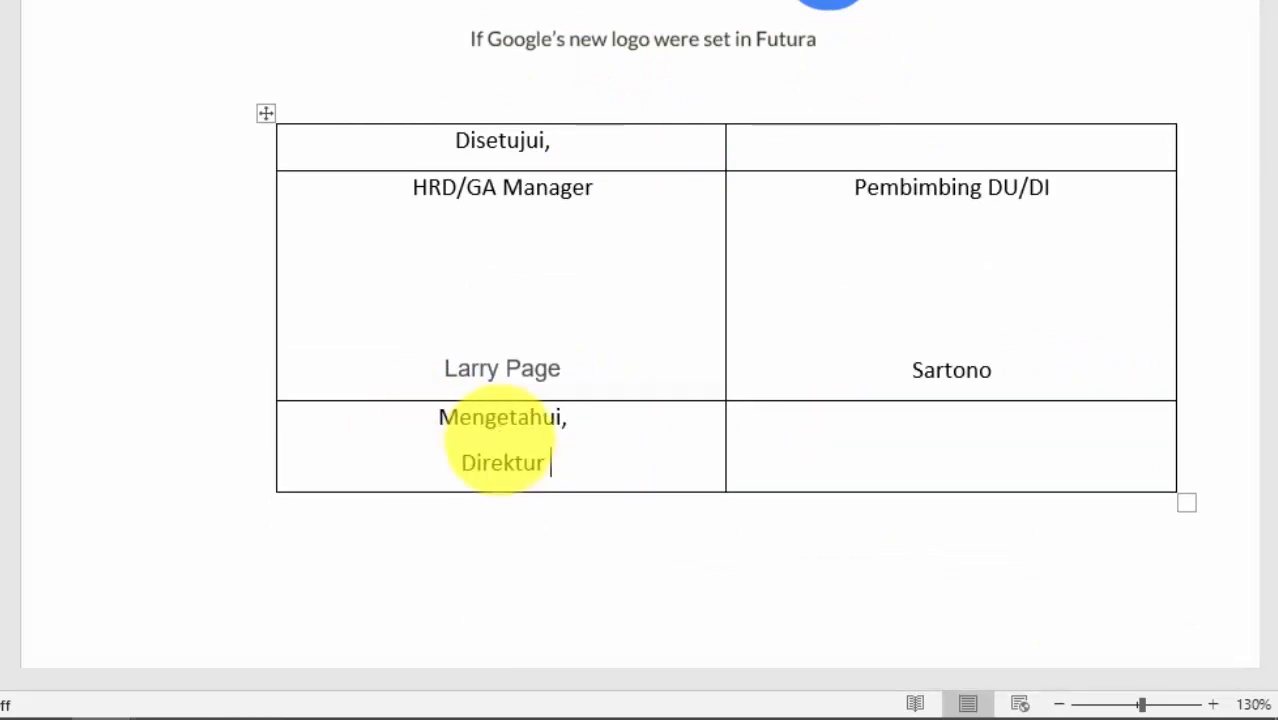
text(irektur)
key(Return)
key(Return)
key(Return)
key(Return)
scroll(473, 471, down, 2)
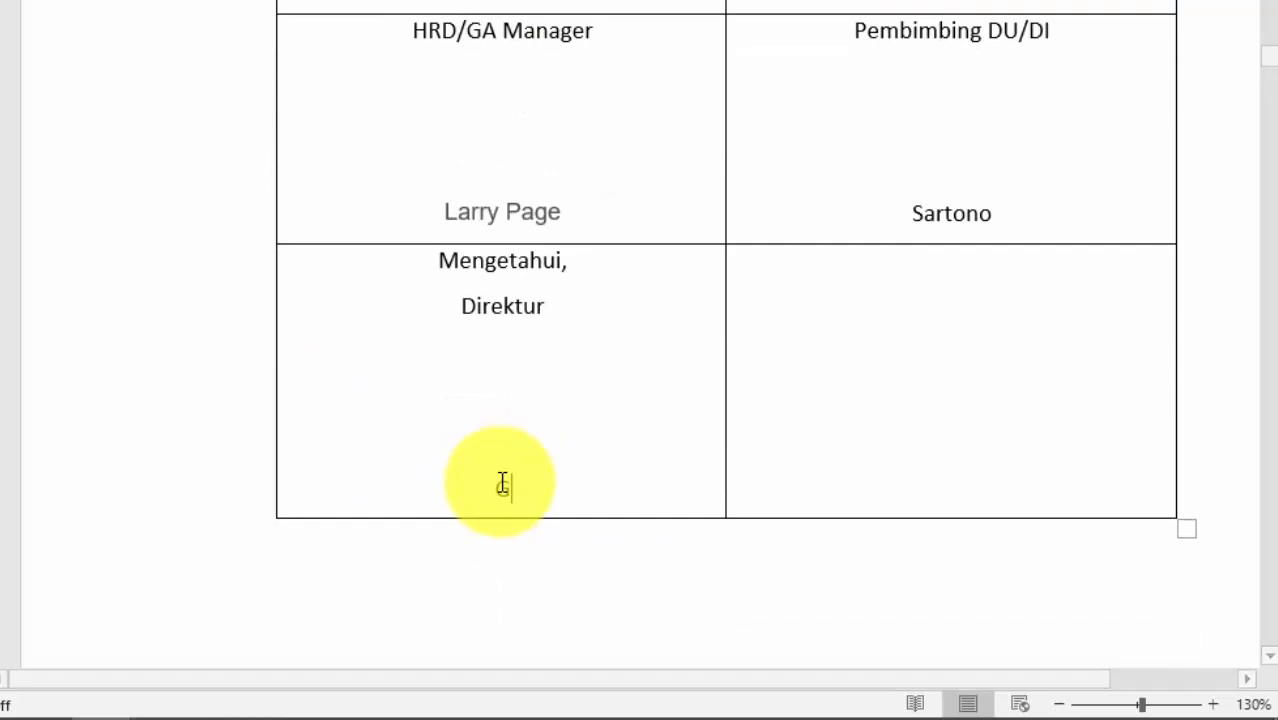
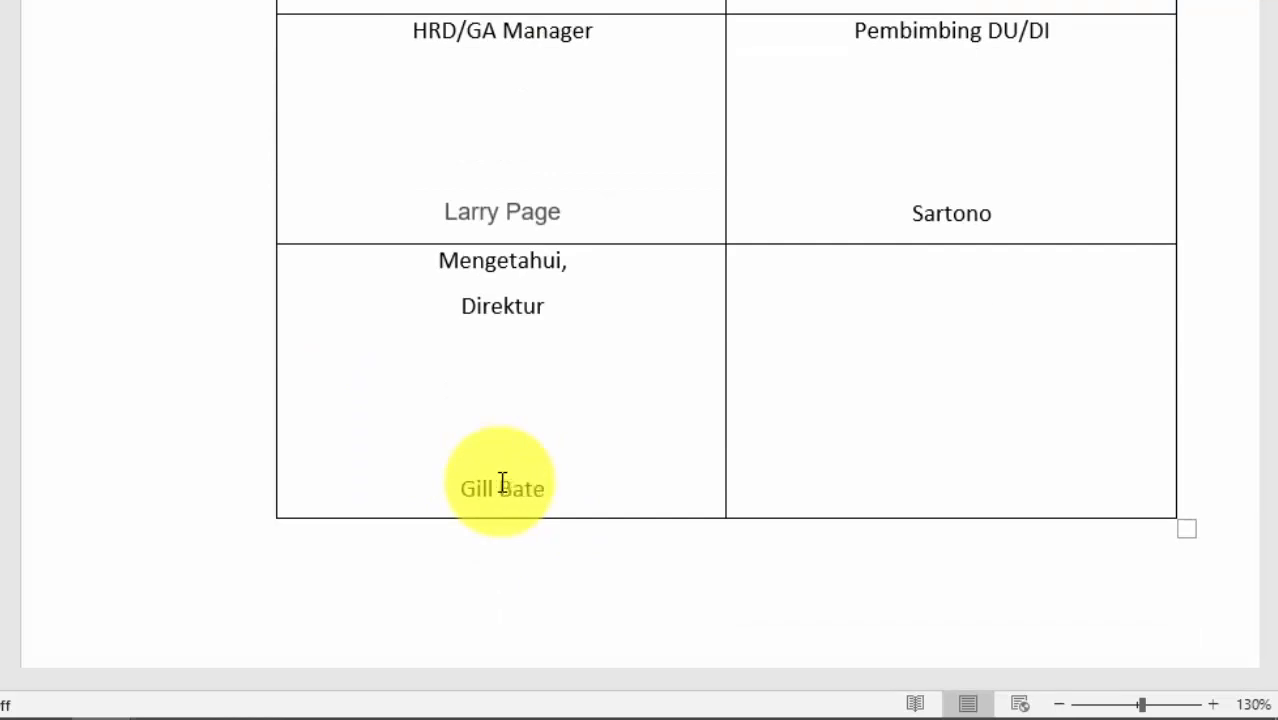
scroll(842, 425, up, 2)
scroll(842, 425, down, 1)
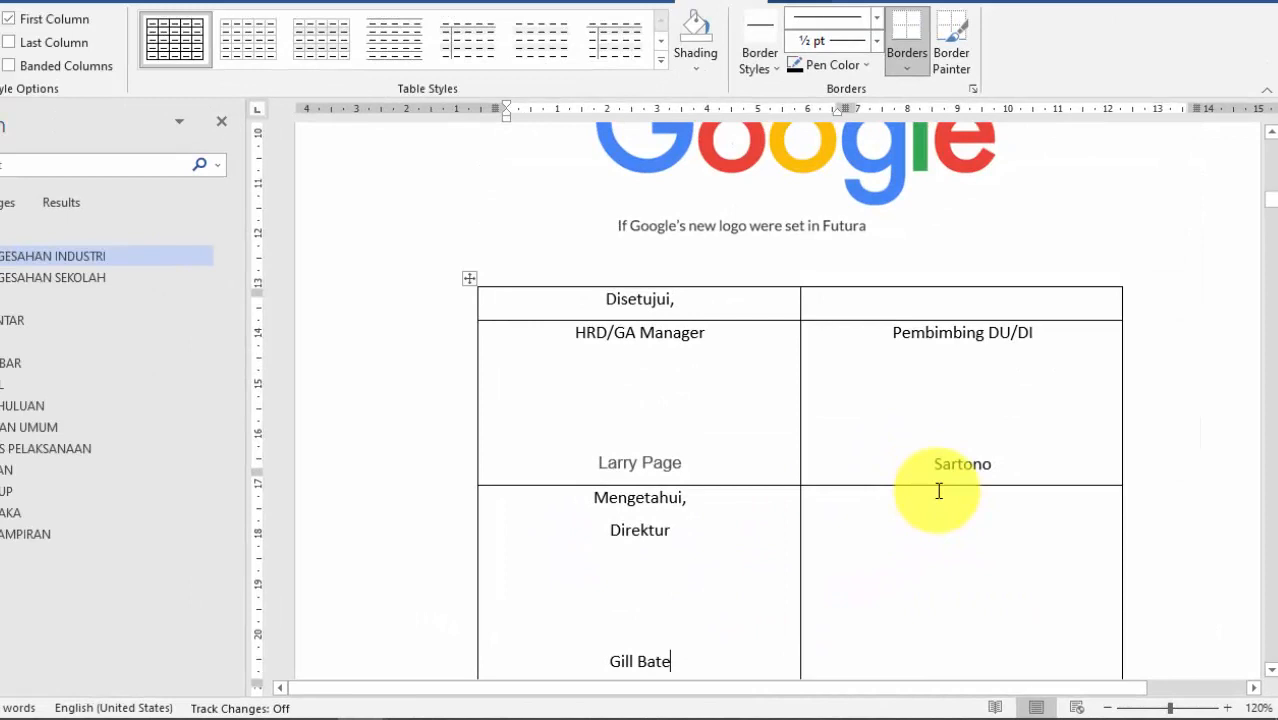
scroll(939, 491, down, 1)
scroll(704, 516, down, 1)
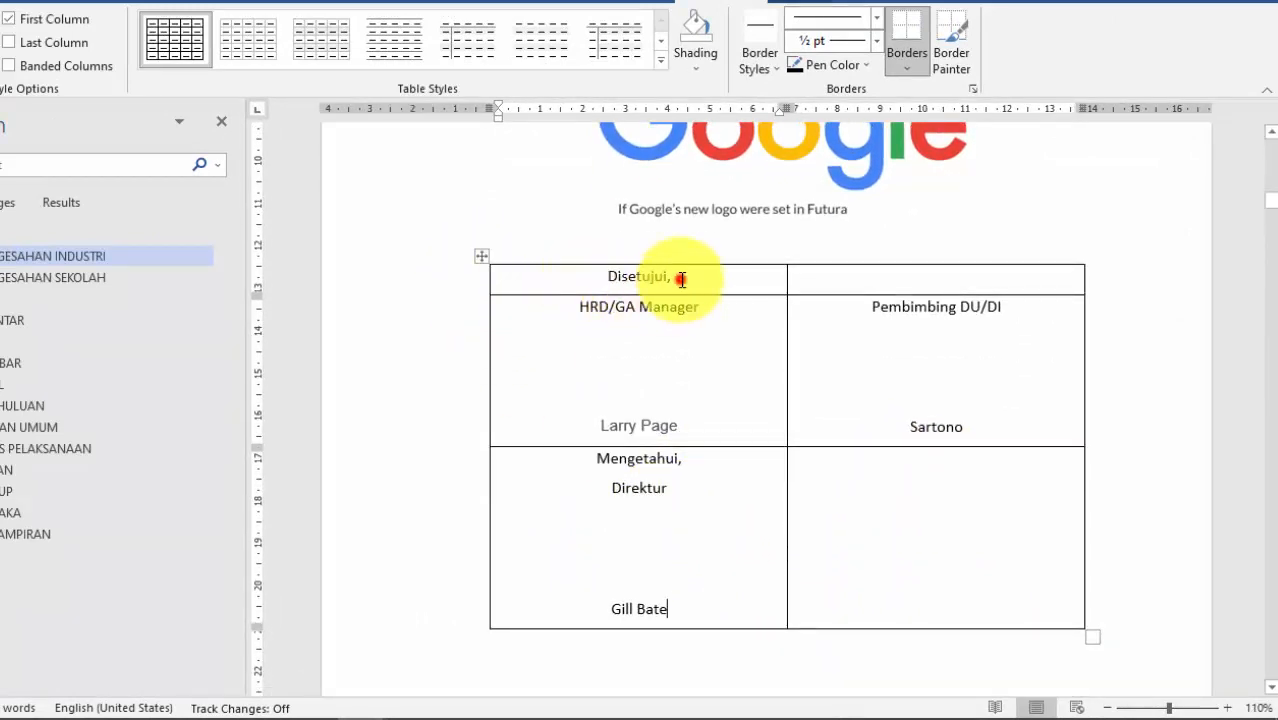
Step: Select the whole signature table and format its text as Times New Roman, size 12
click(482, 260)
click(564, 320)
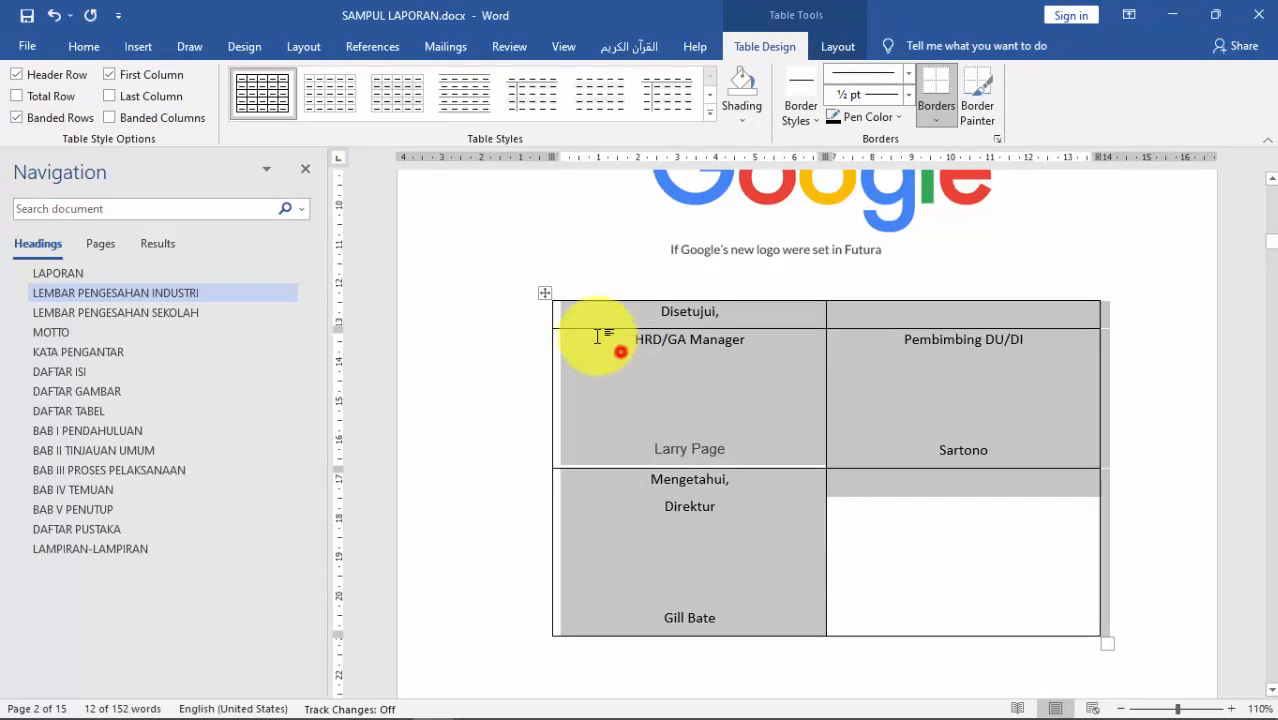
click(545, 294)
click(598, 333)
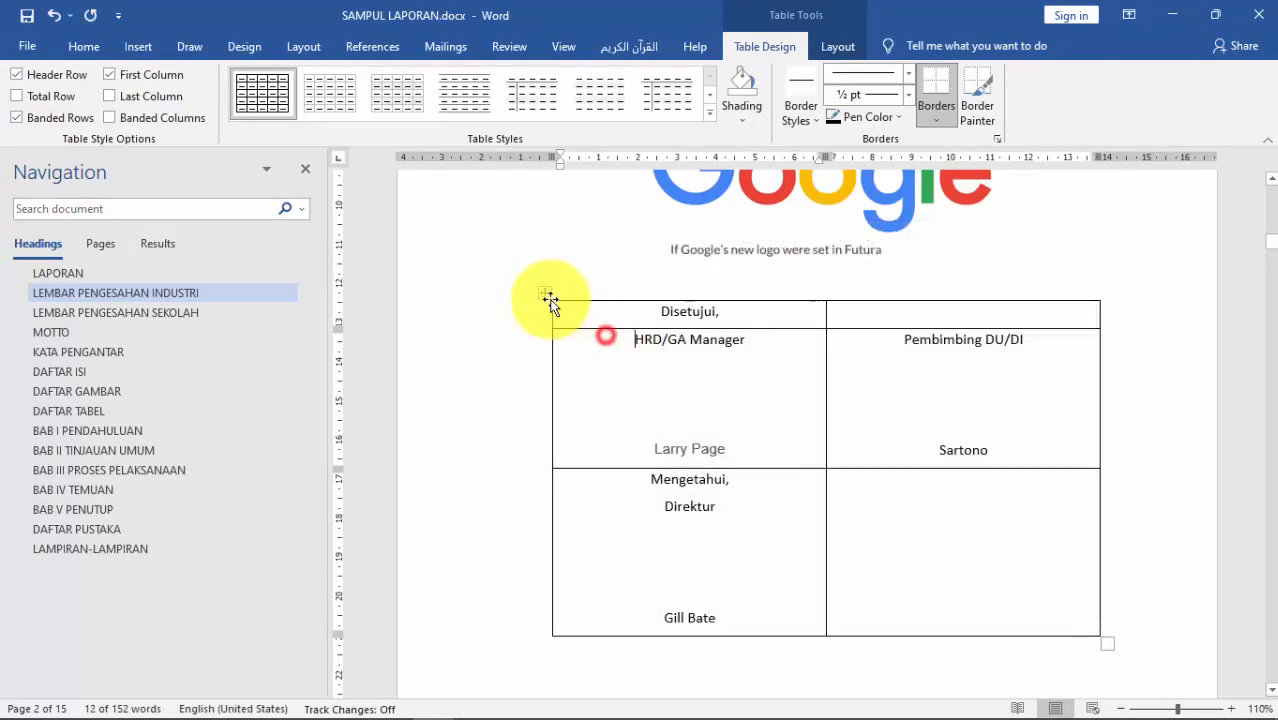
click(545, 293)
click(95, 50)
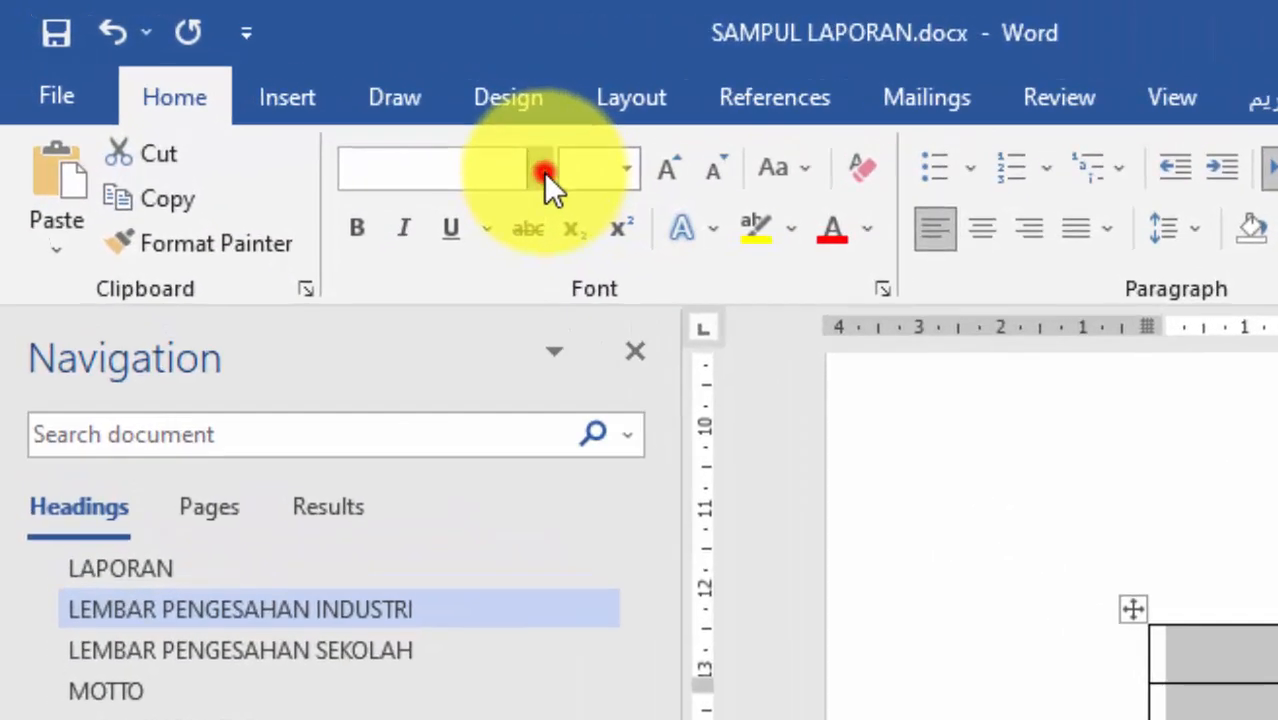
click(543, 171)
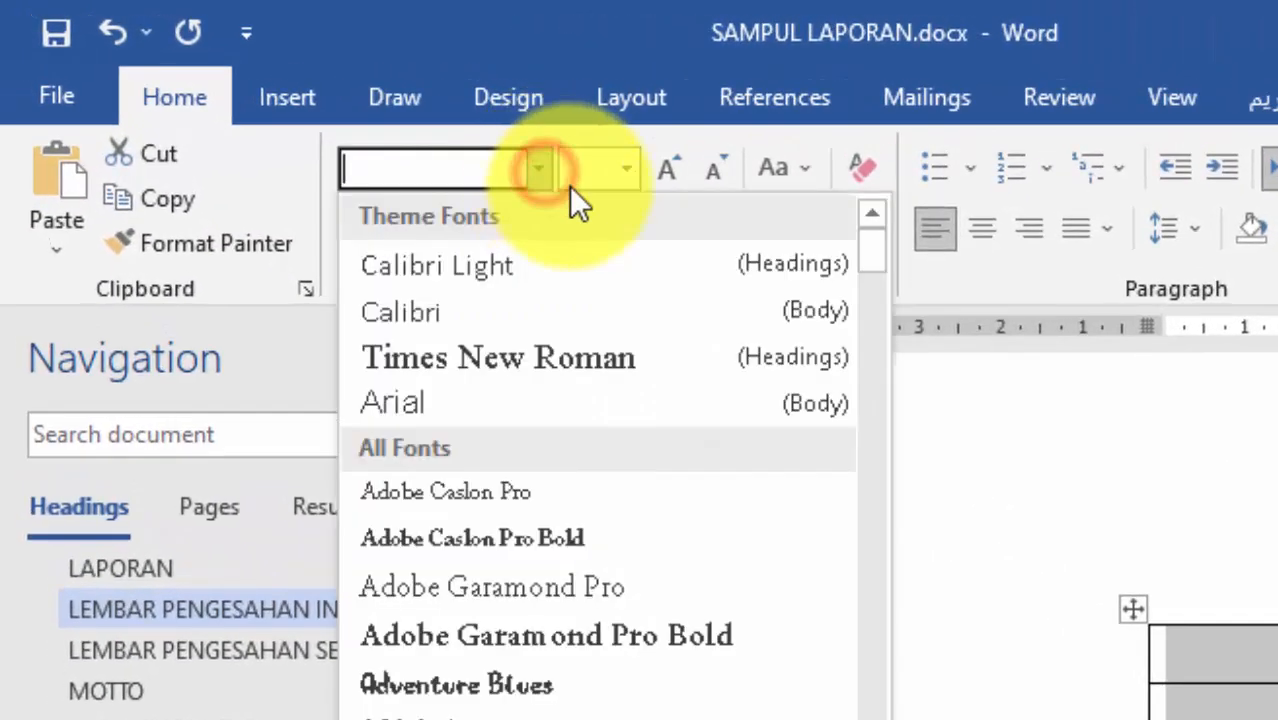
click(621, 169)
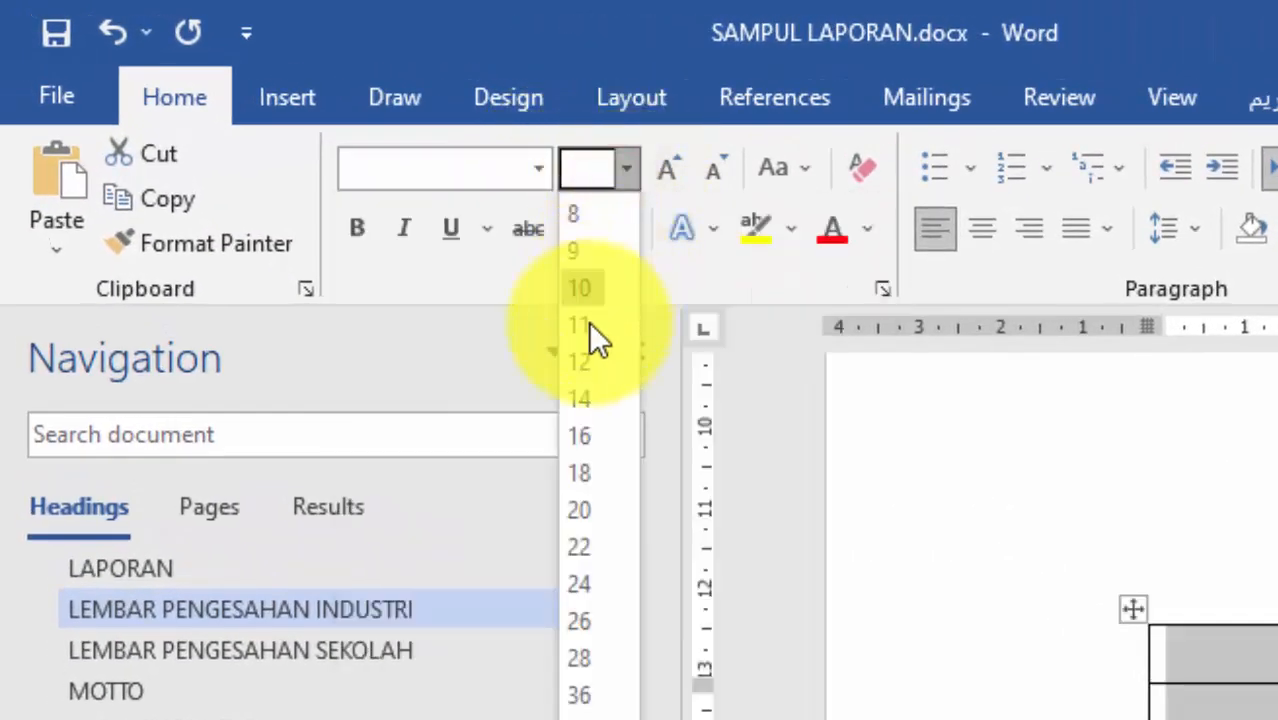
click(583, 362)
click(541, 173)
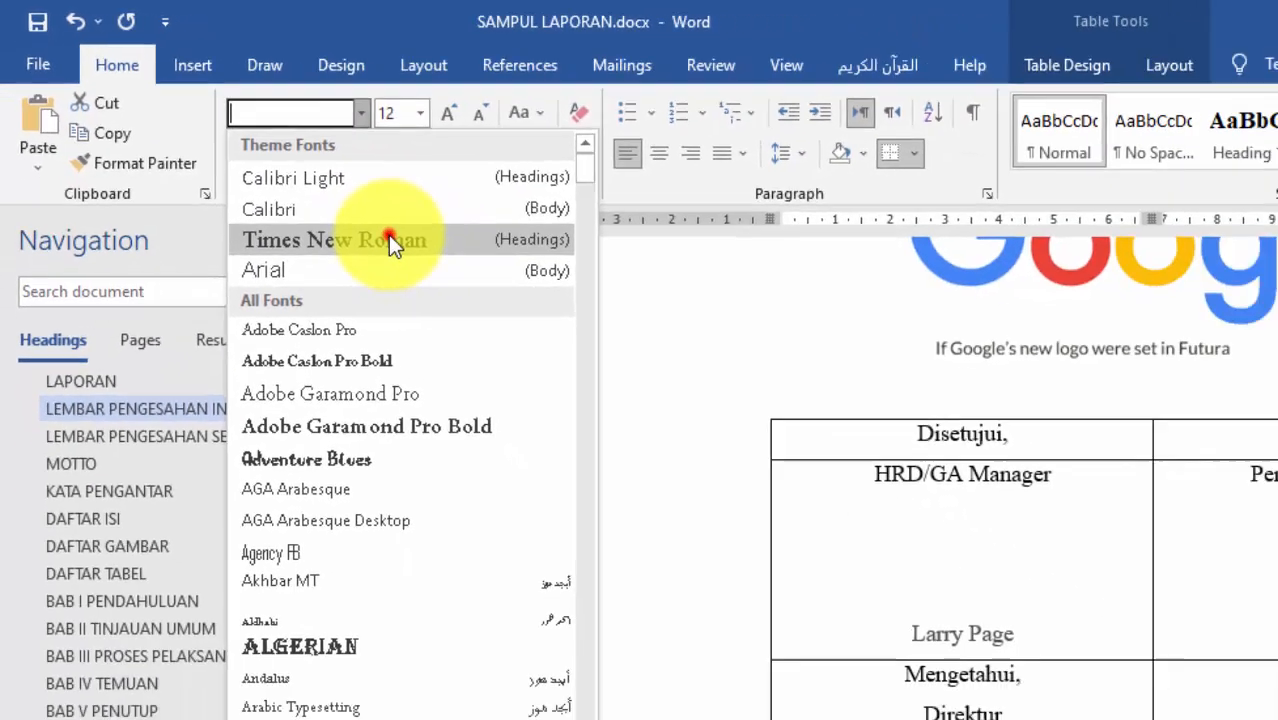
click(540, 357)
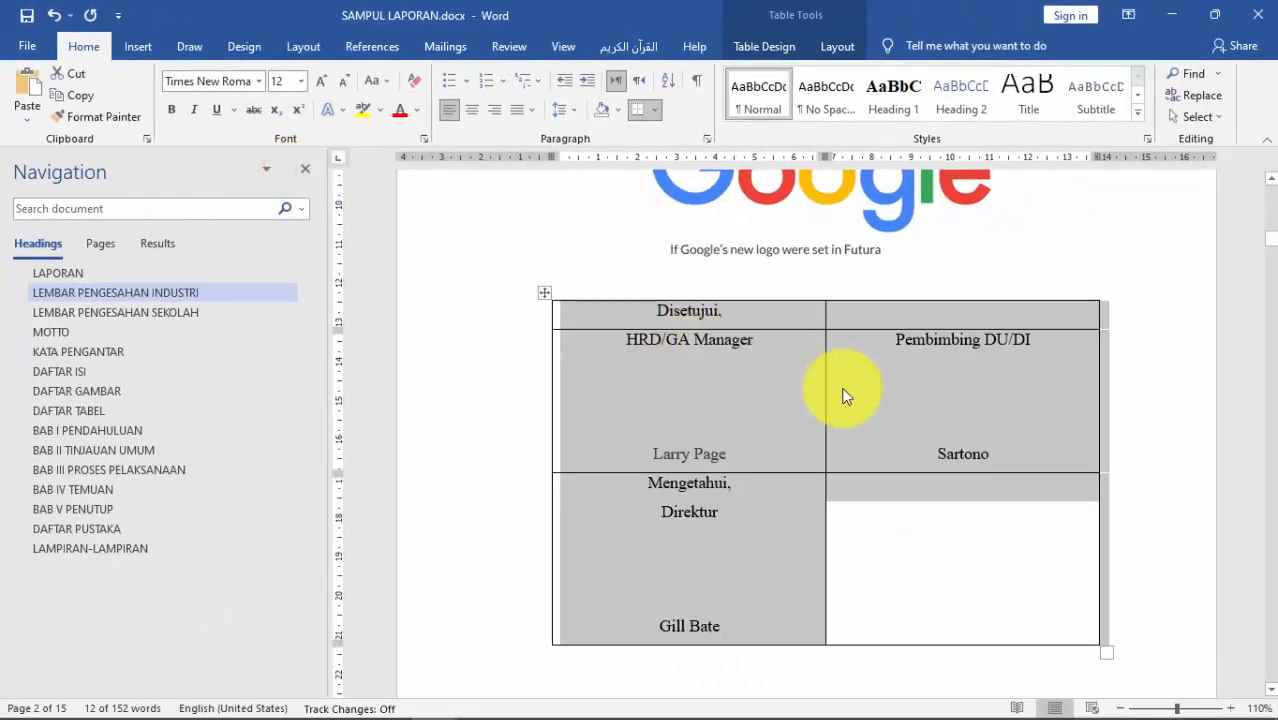
click(813, 384)
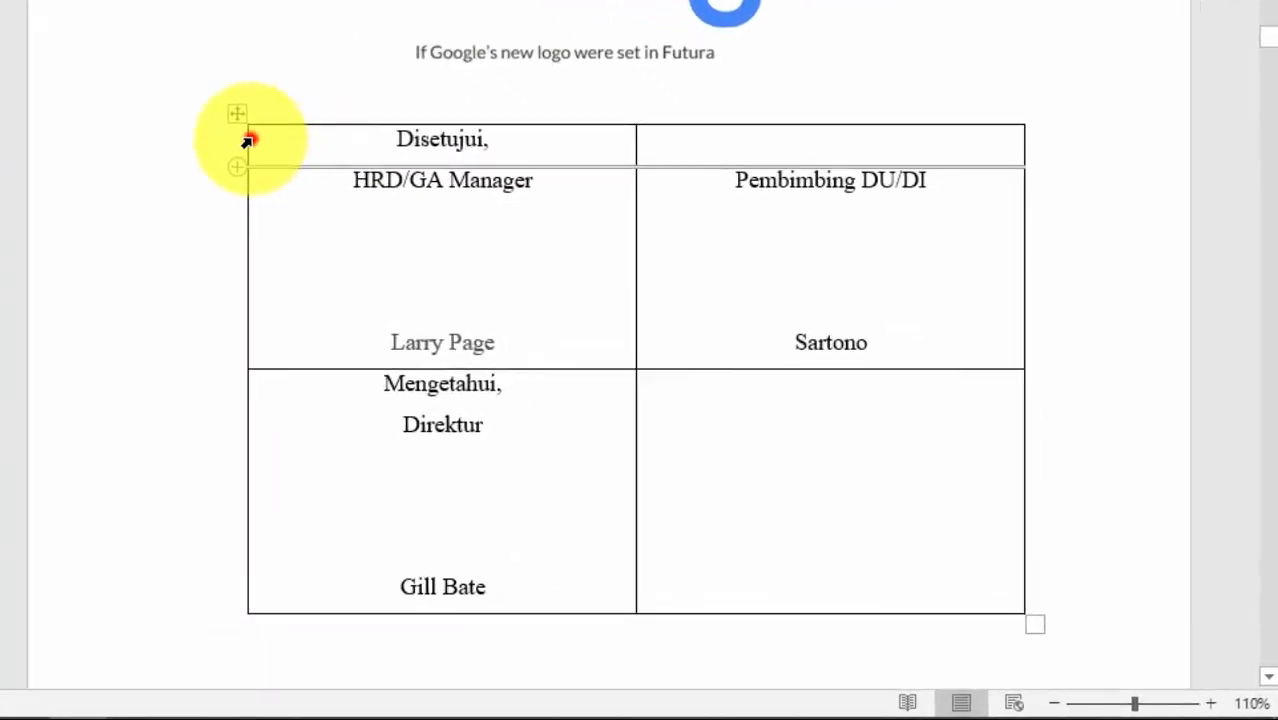
Step: Merge the 'Disetujui,' header row into a single cell
drag(553, 312, 841, 317)
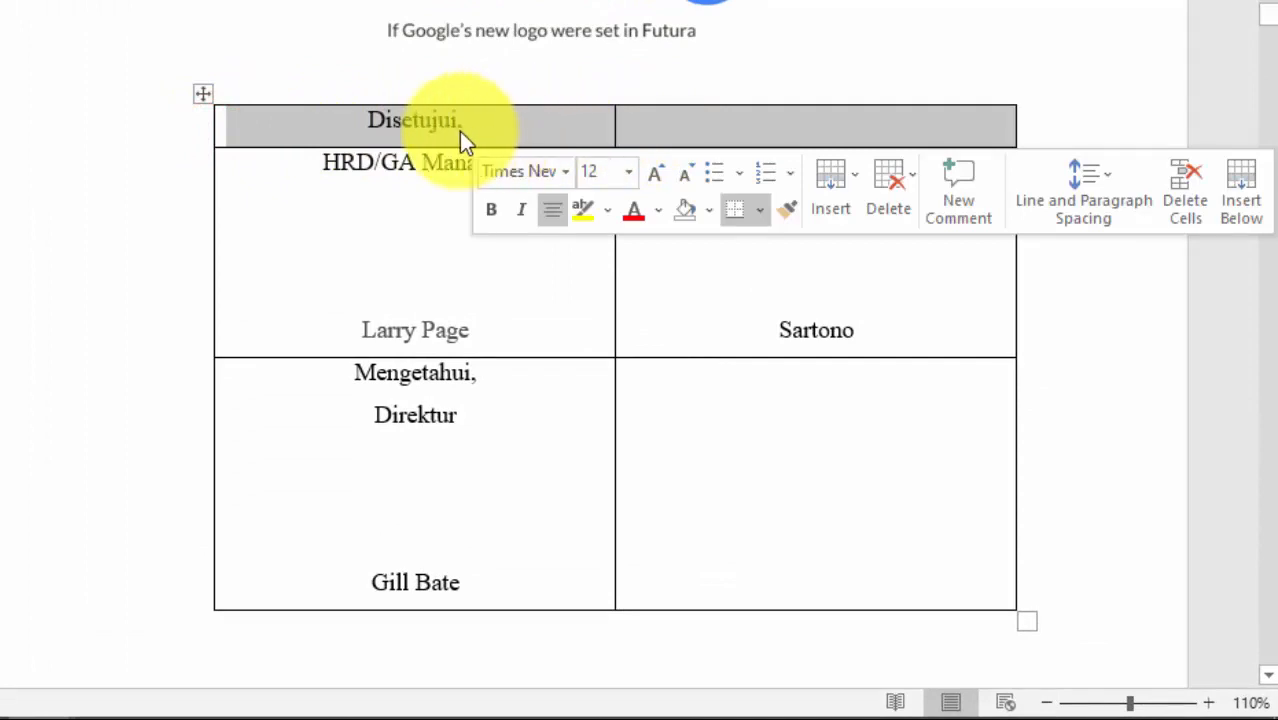
click(419, 124)
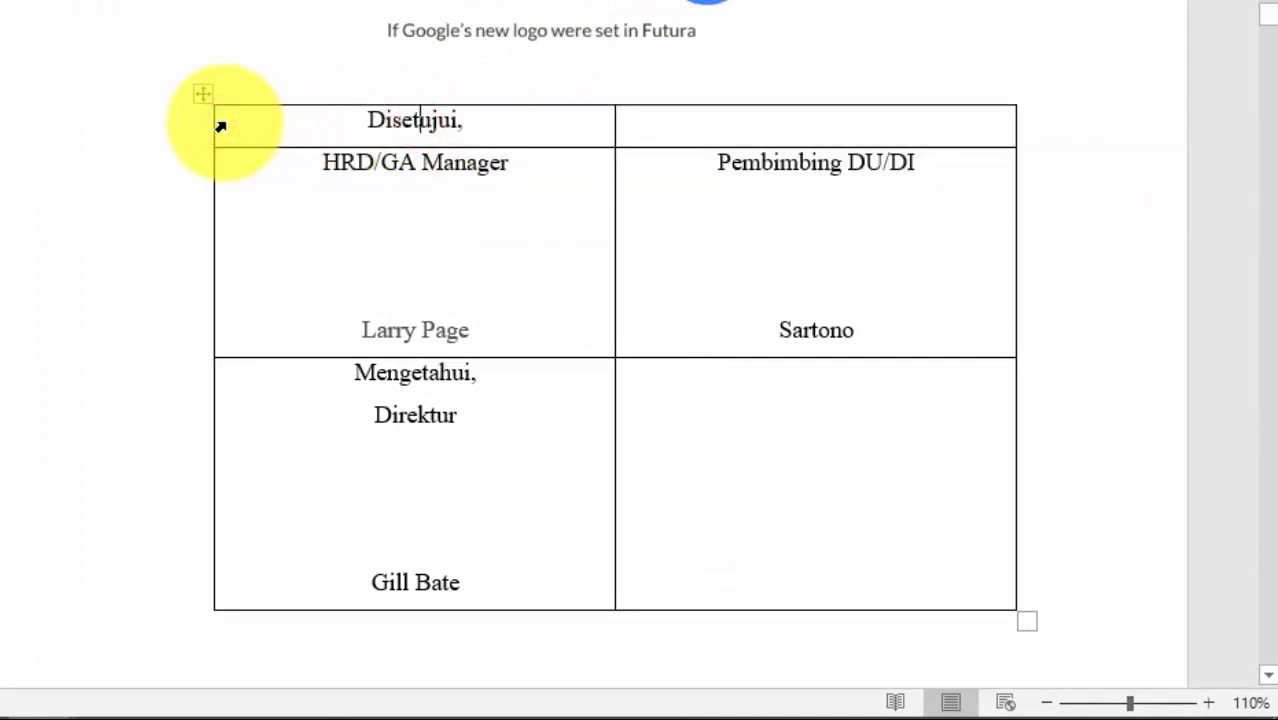
drag(220, 126, 665, 124)
right_click(653, 120)
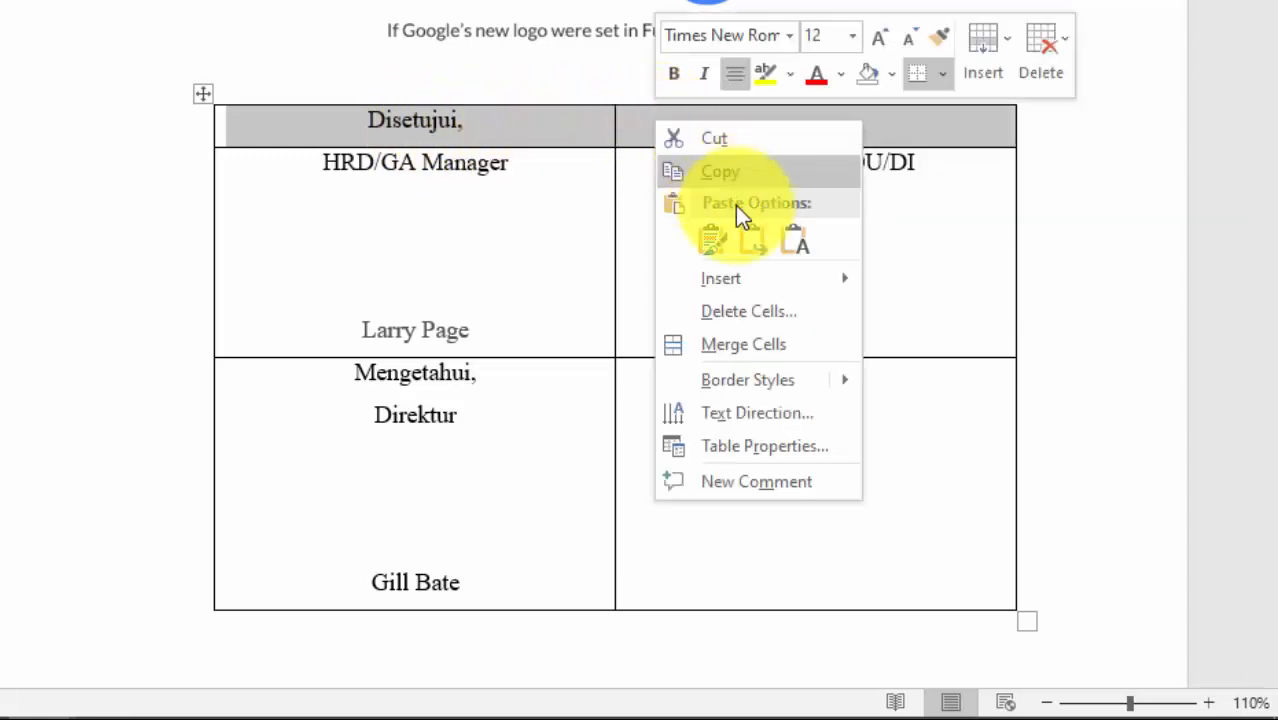
click(787, 345)
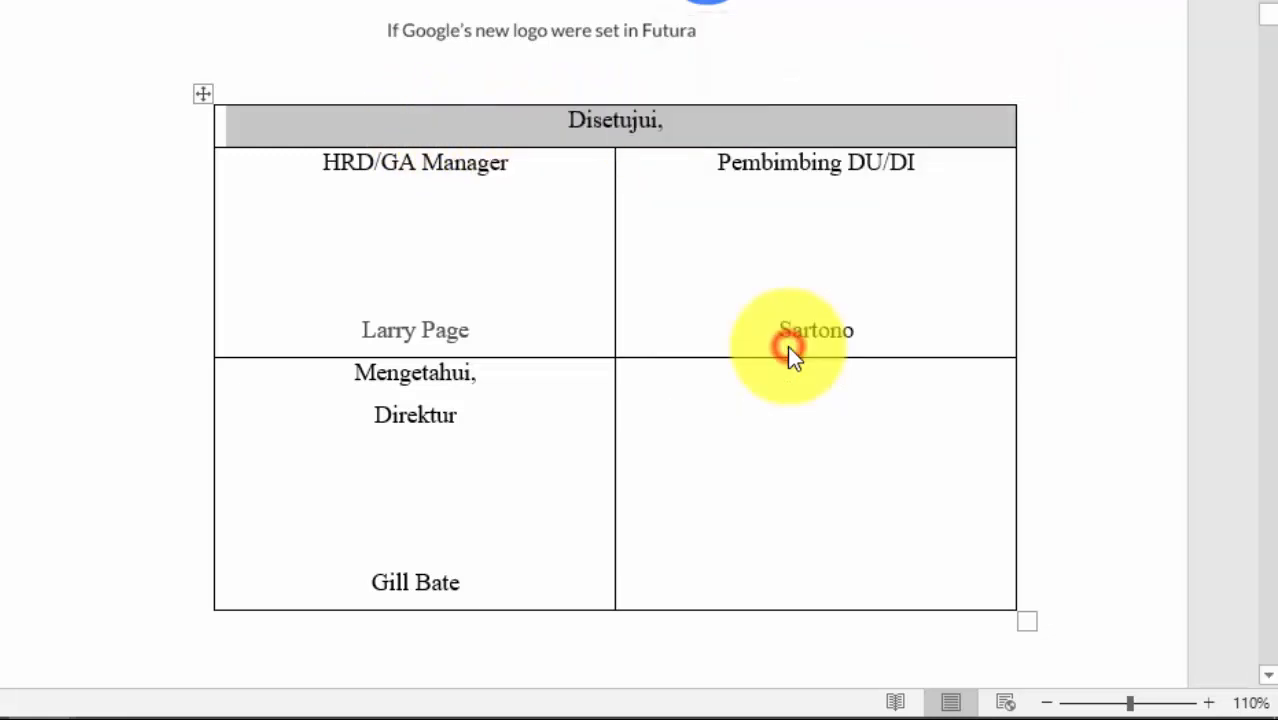
click(662, 141)
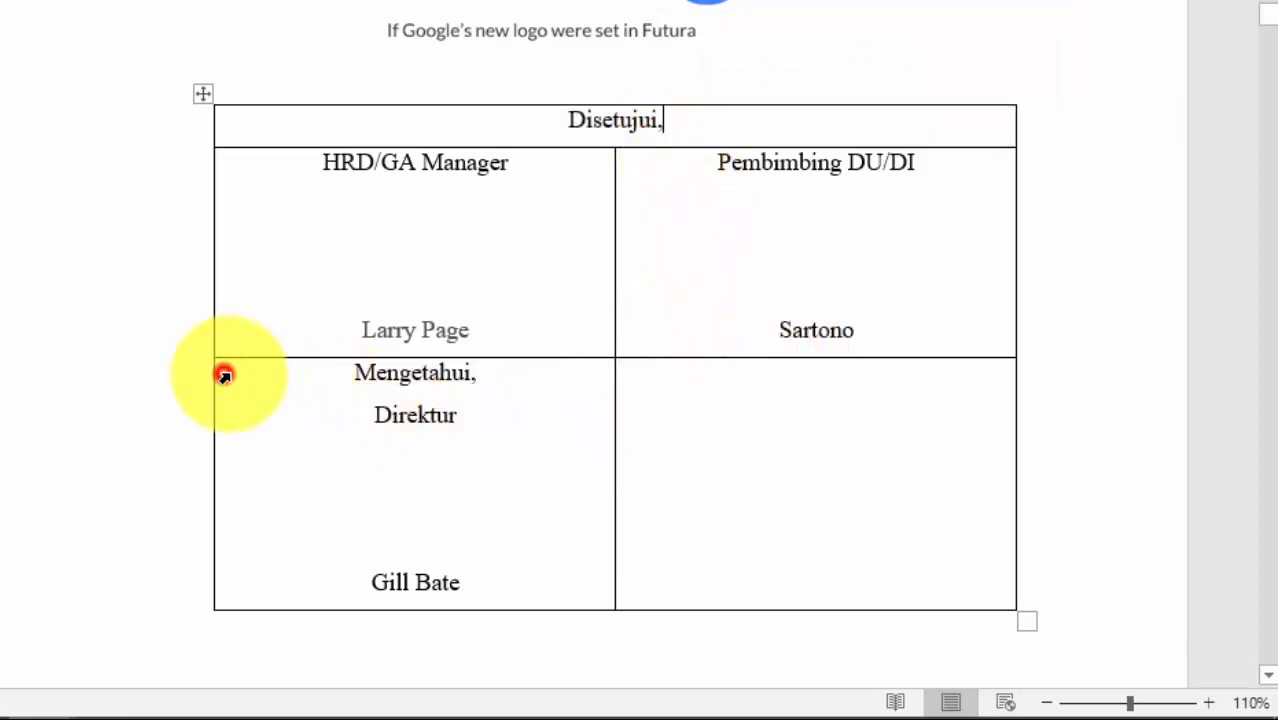
Step: Merge the bottom Mengetahui/Direktur row into one full-width cell
drag(224, 375, 695, 398)
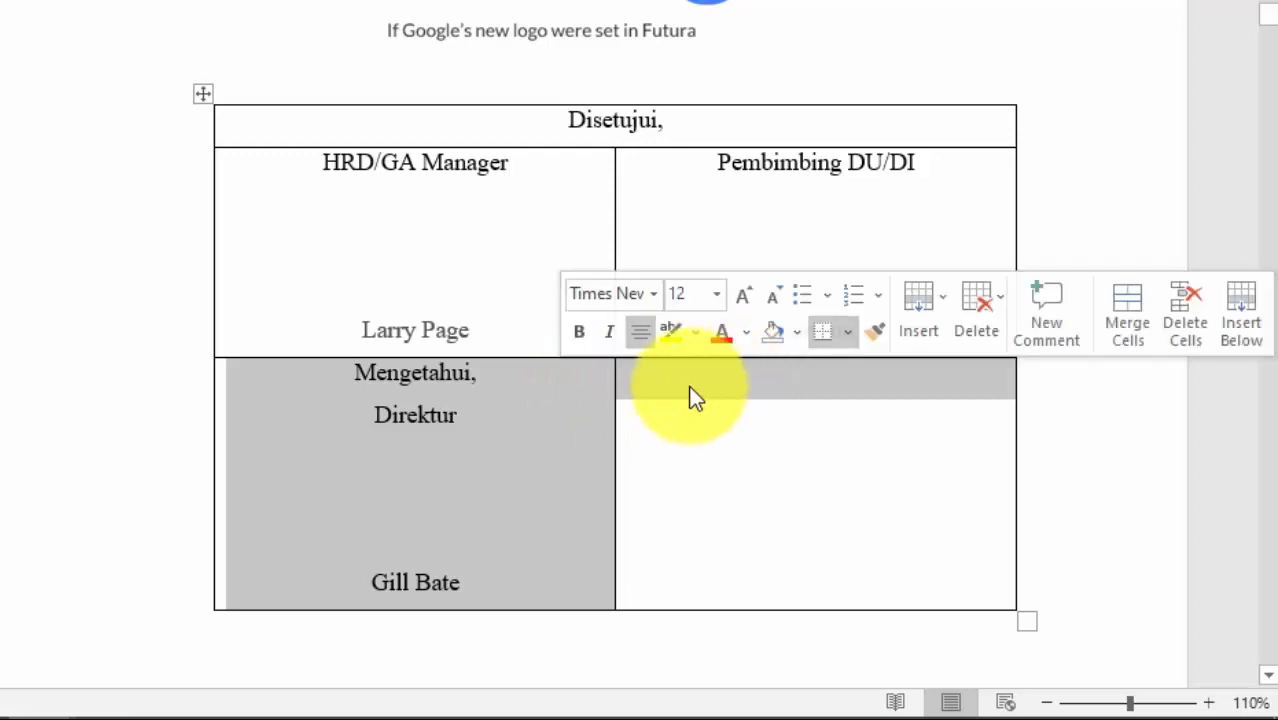
right_click(240, 372)
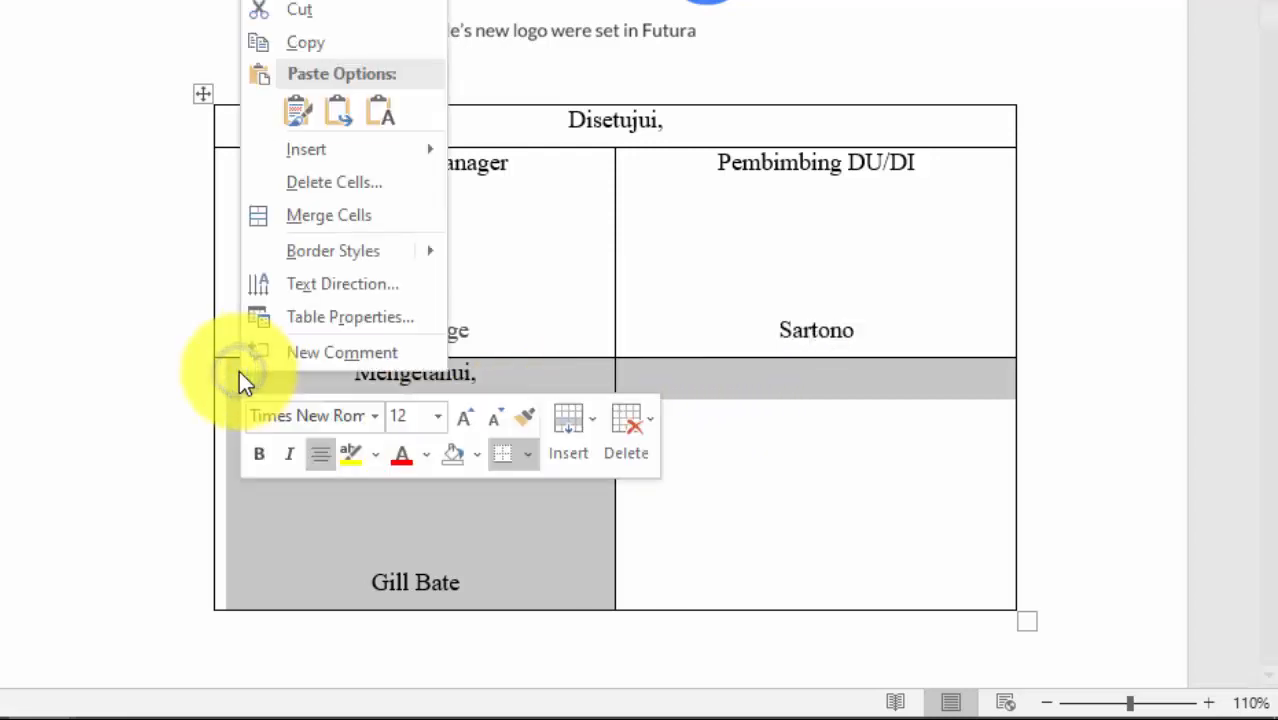
click(322, 218)
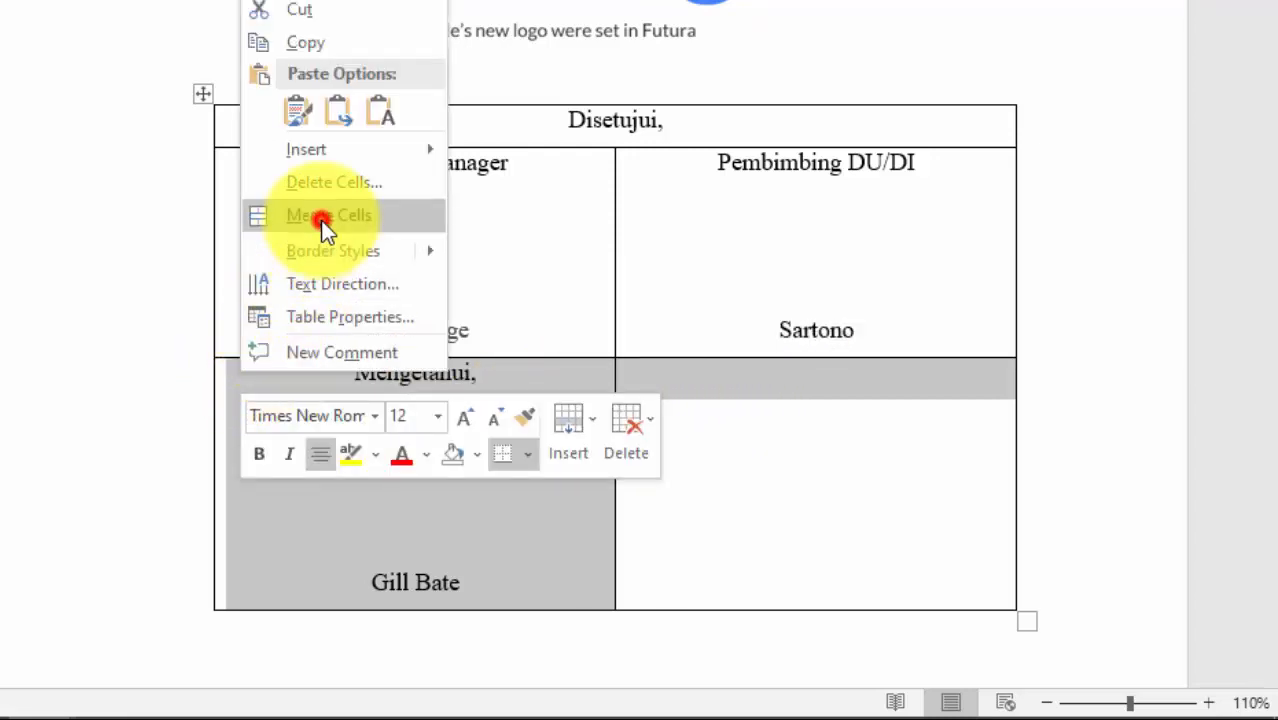
click(750, 449)
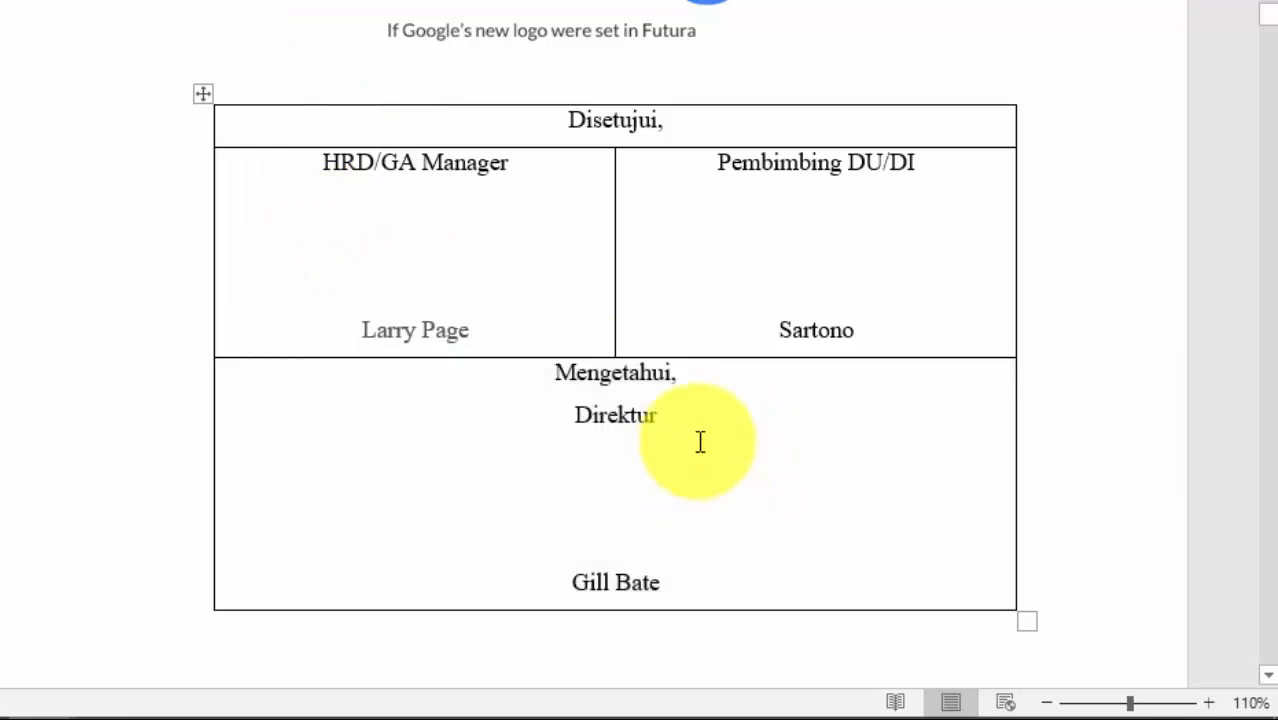
ctrl+scroll(650, 375, down, 1)
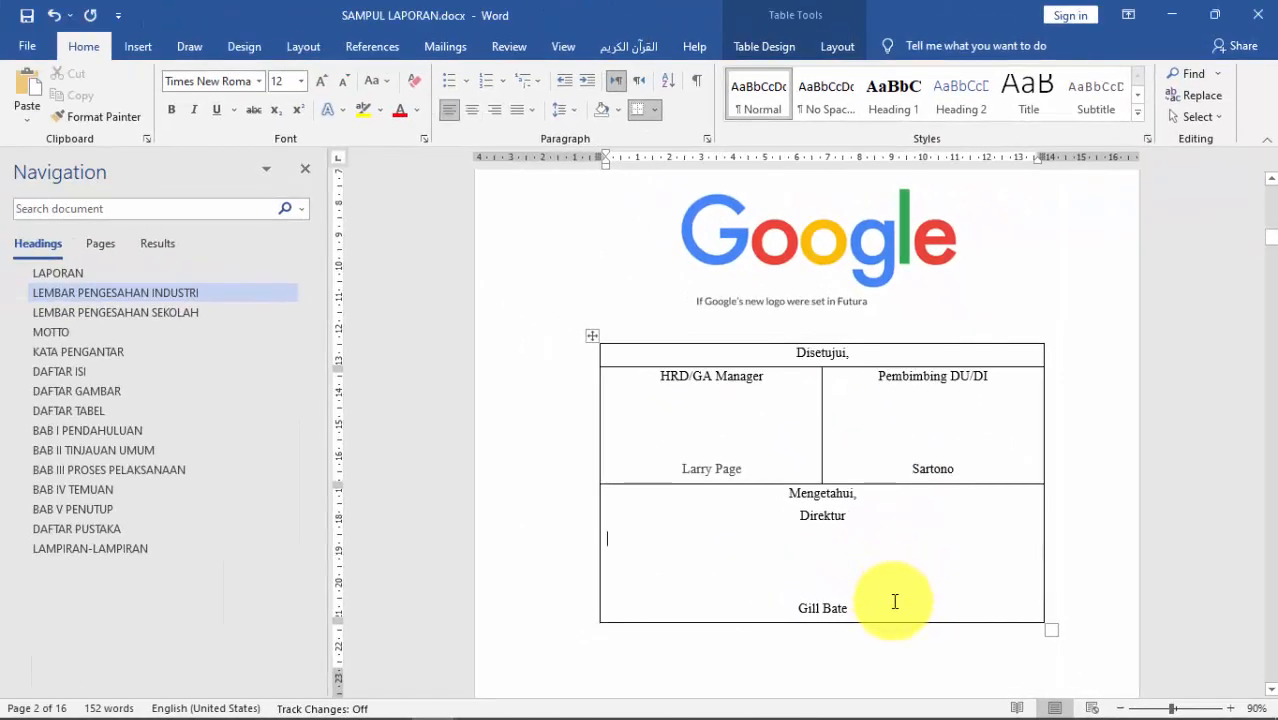
Step: Delete the empty line under Direktur and apply No Border to the whole signature table
key(BackSpace)
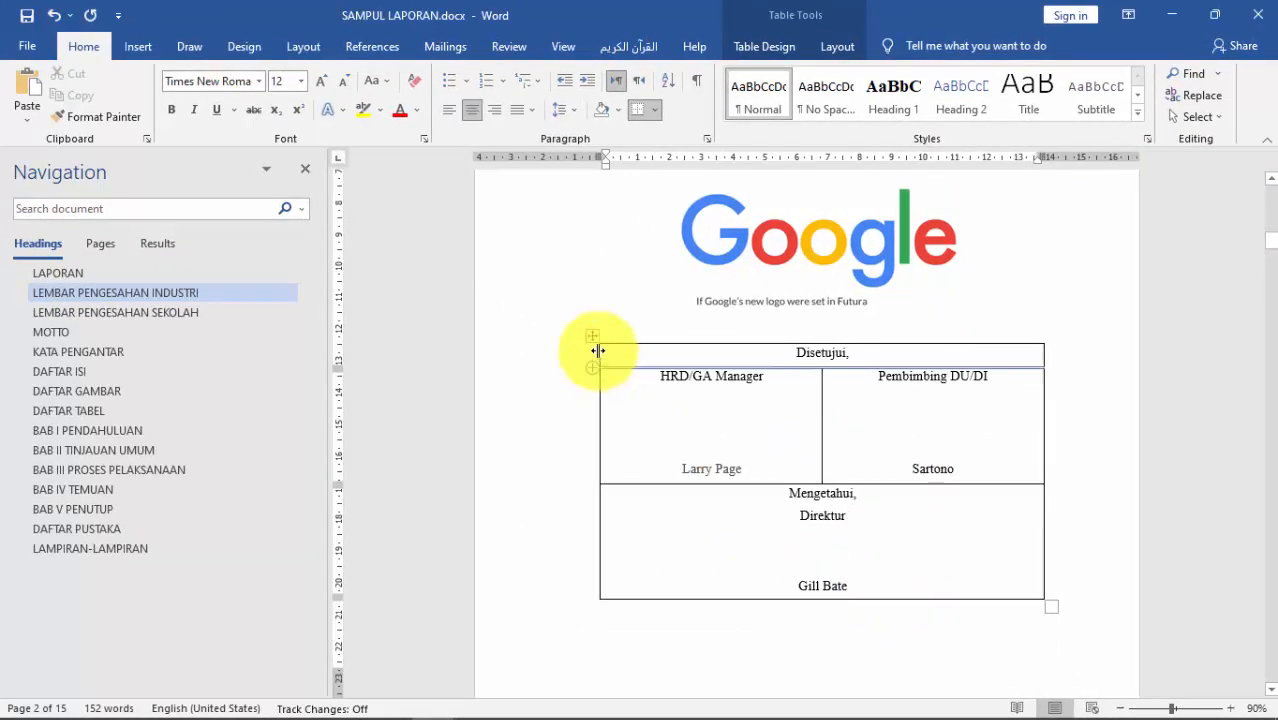
click(593, 335)
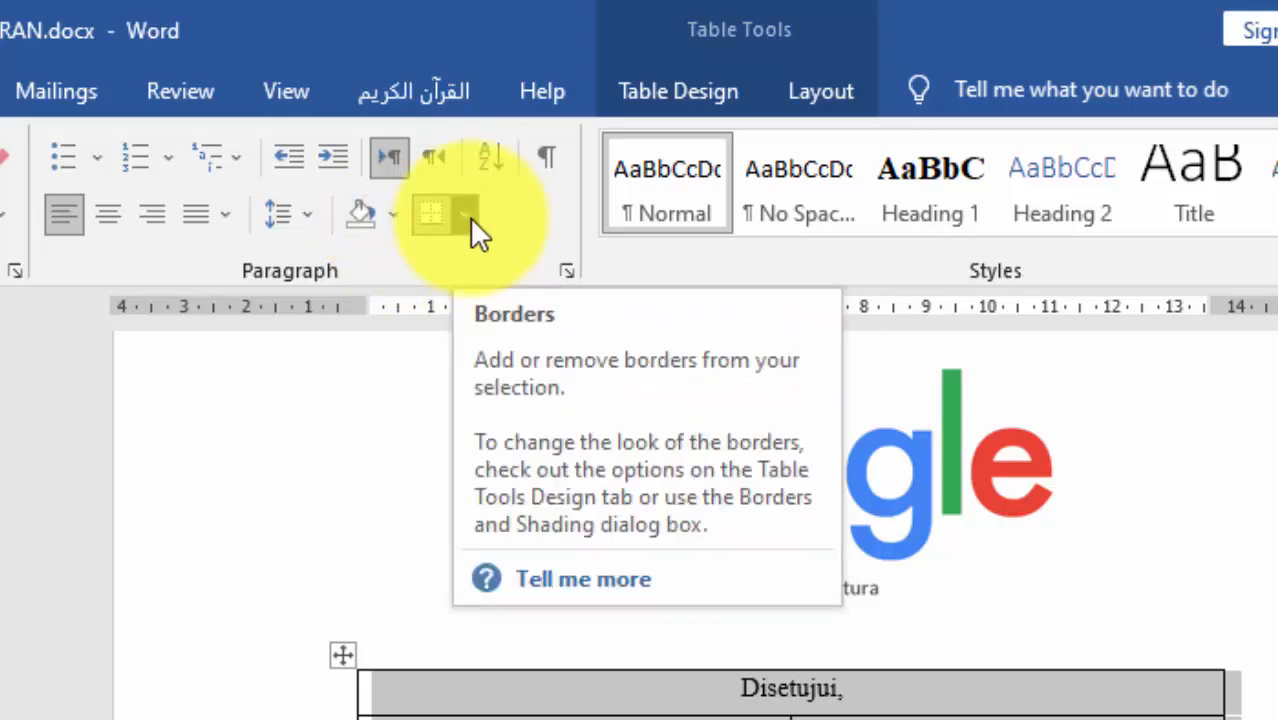
click(470, 217)
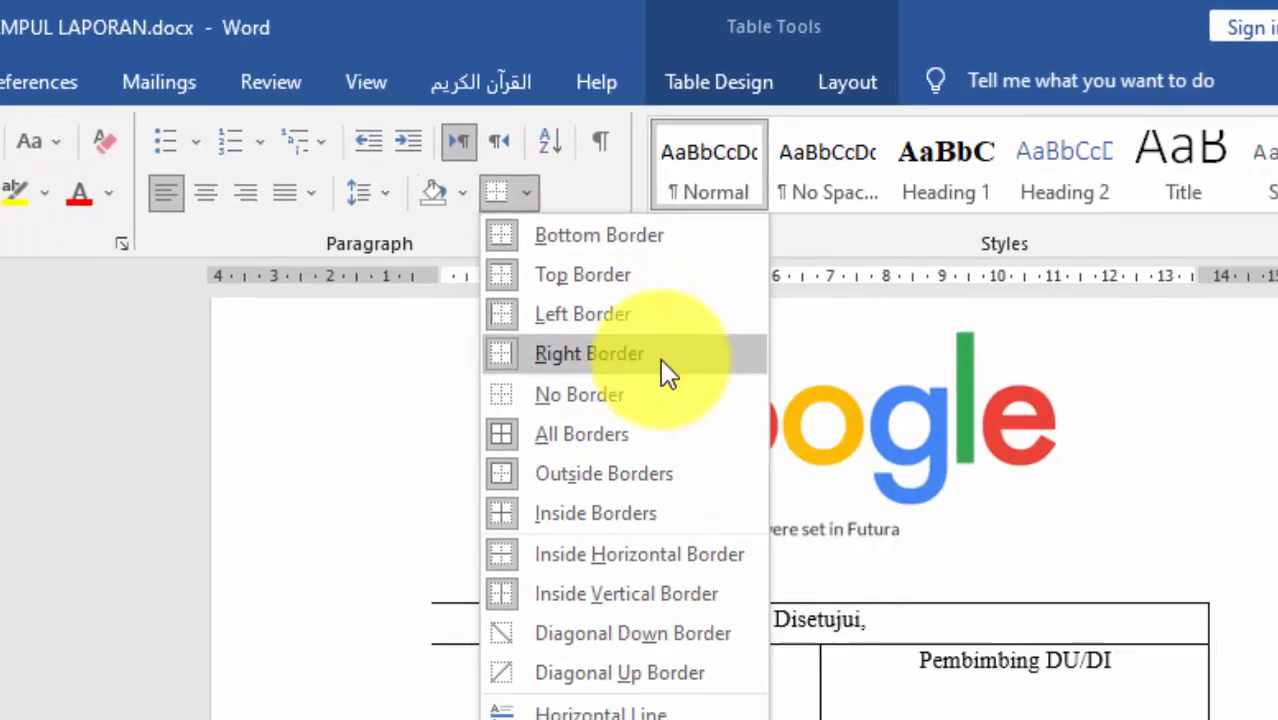
click(655, 392)
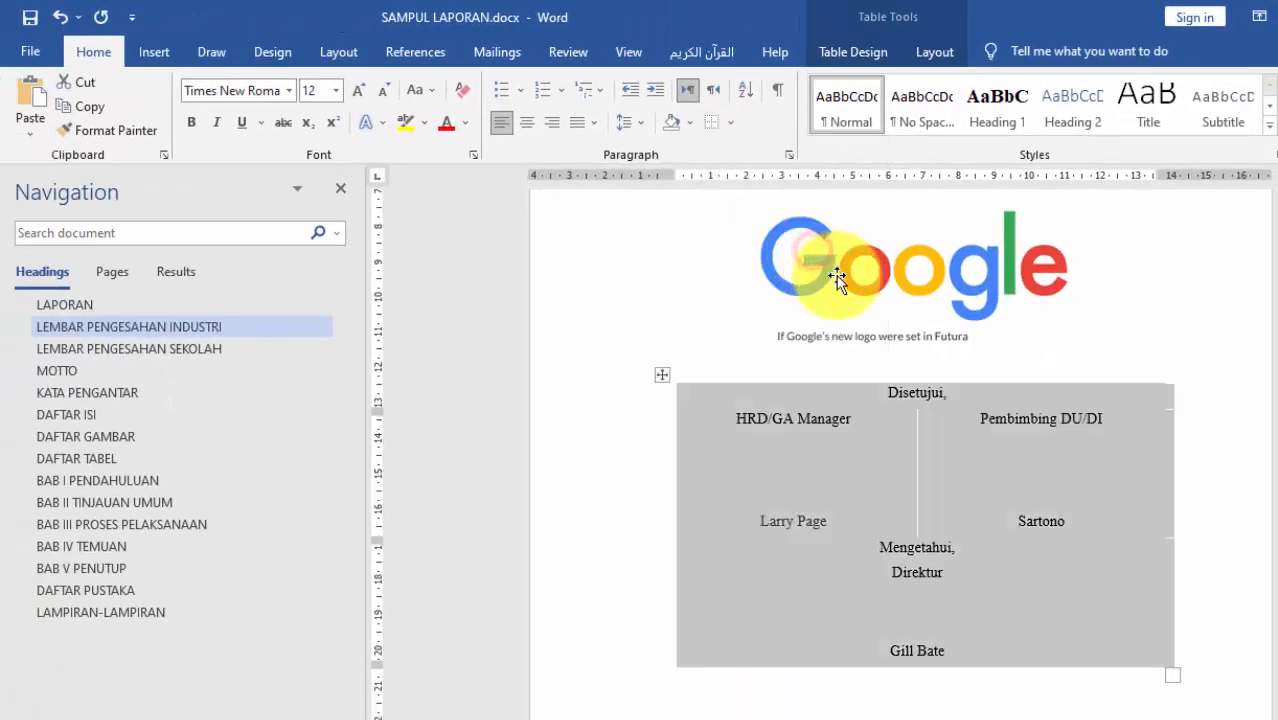
click(1058, 599)
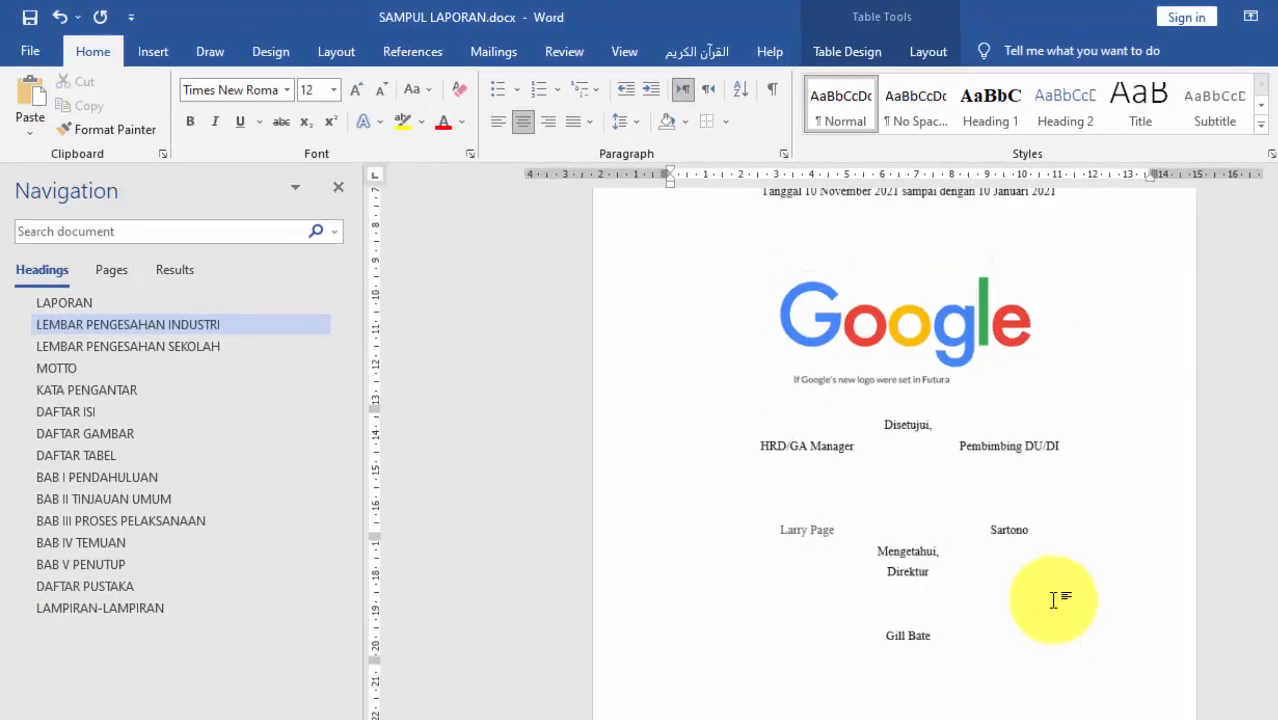
scroll(1053, 595, up, 3)
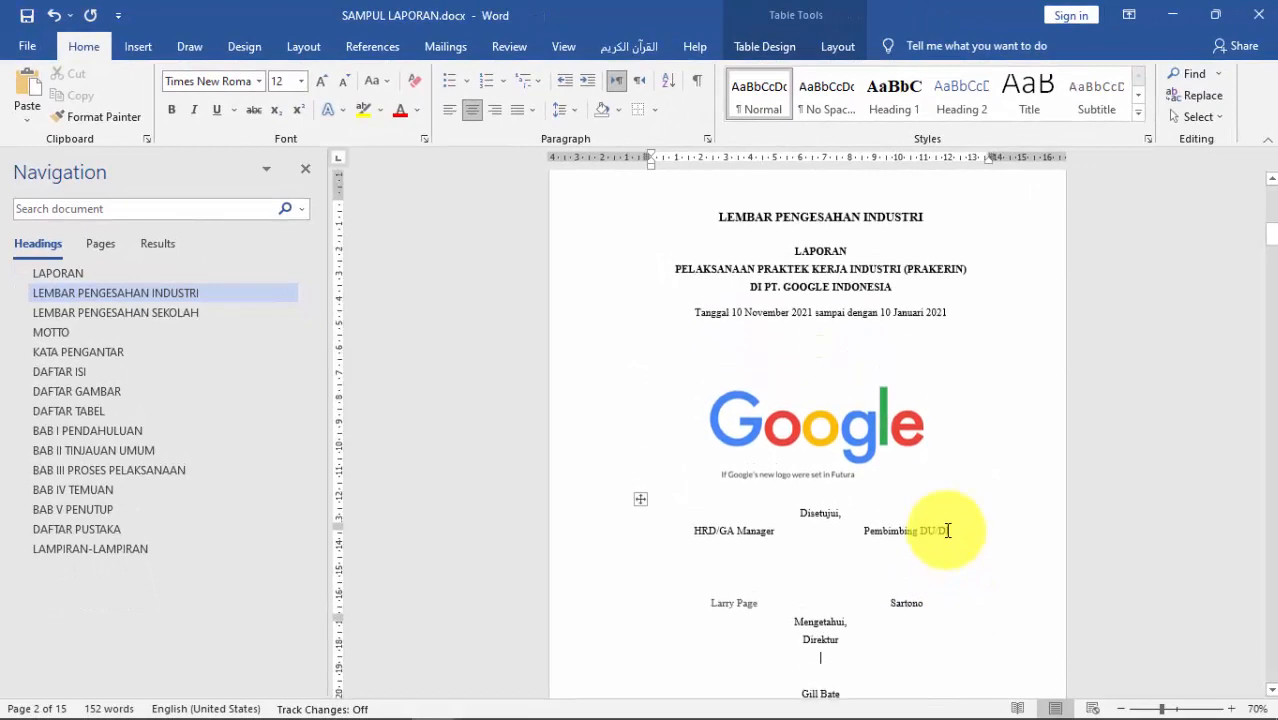
scroll(947, 530, down, 1)
scroll(880, 633, up, 1)
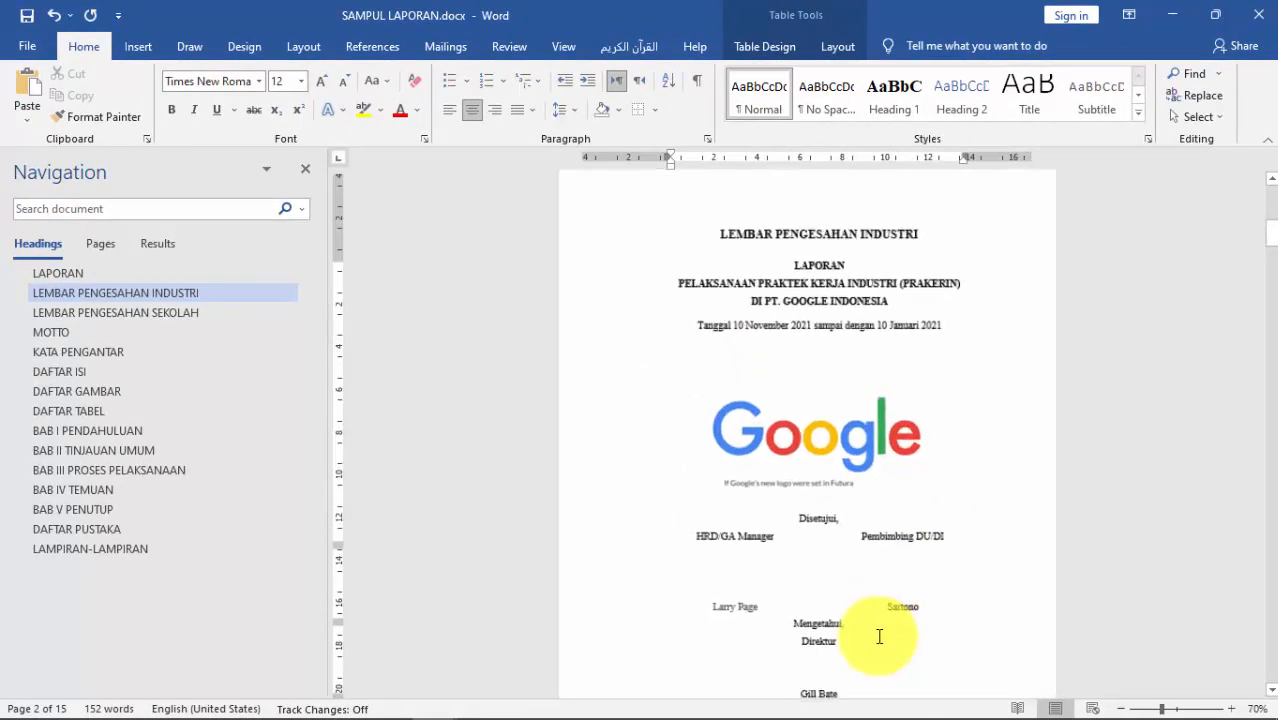
scroll(920, 614, down, 1)
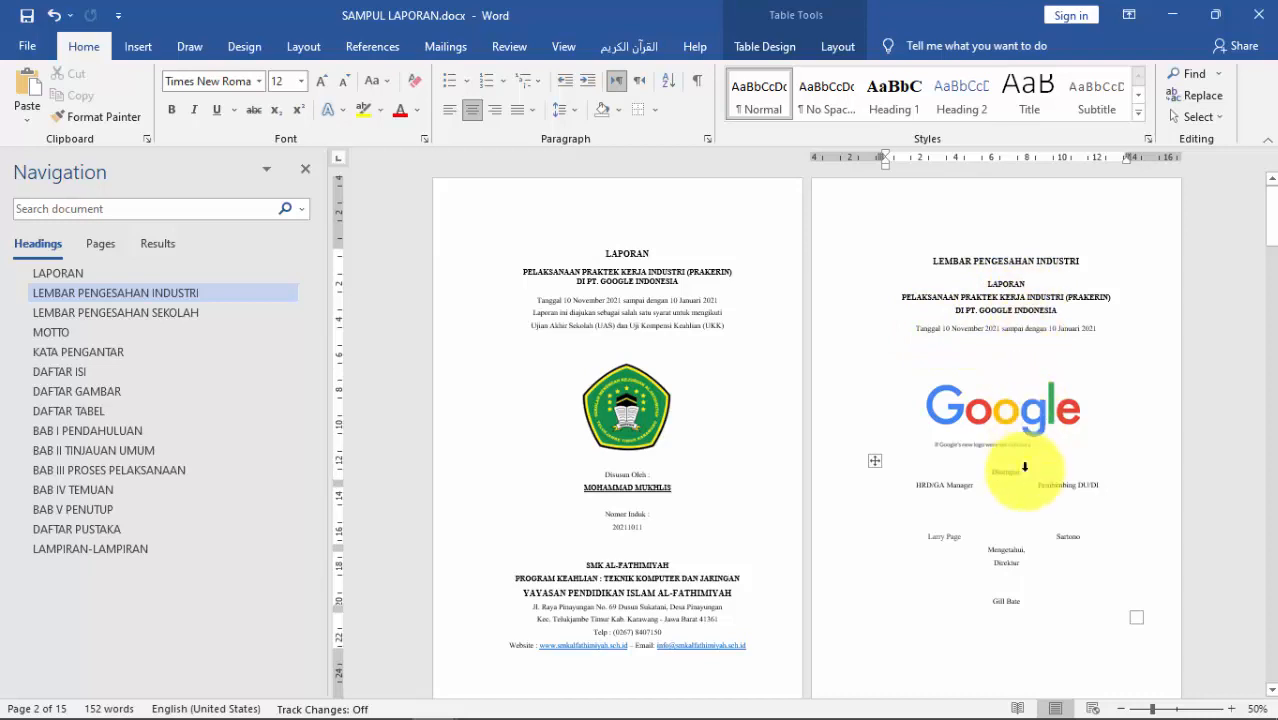
Step: Copy the industry page's title block from LAPORAN through the Tanggal date line
click(157, 316)
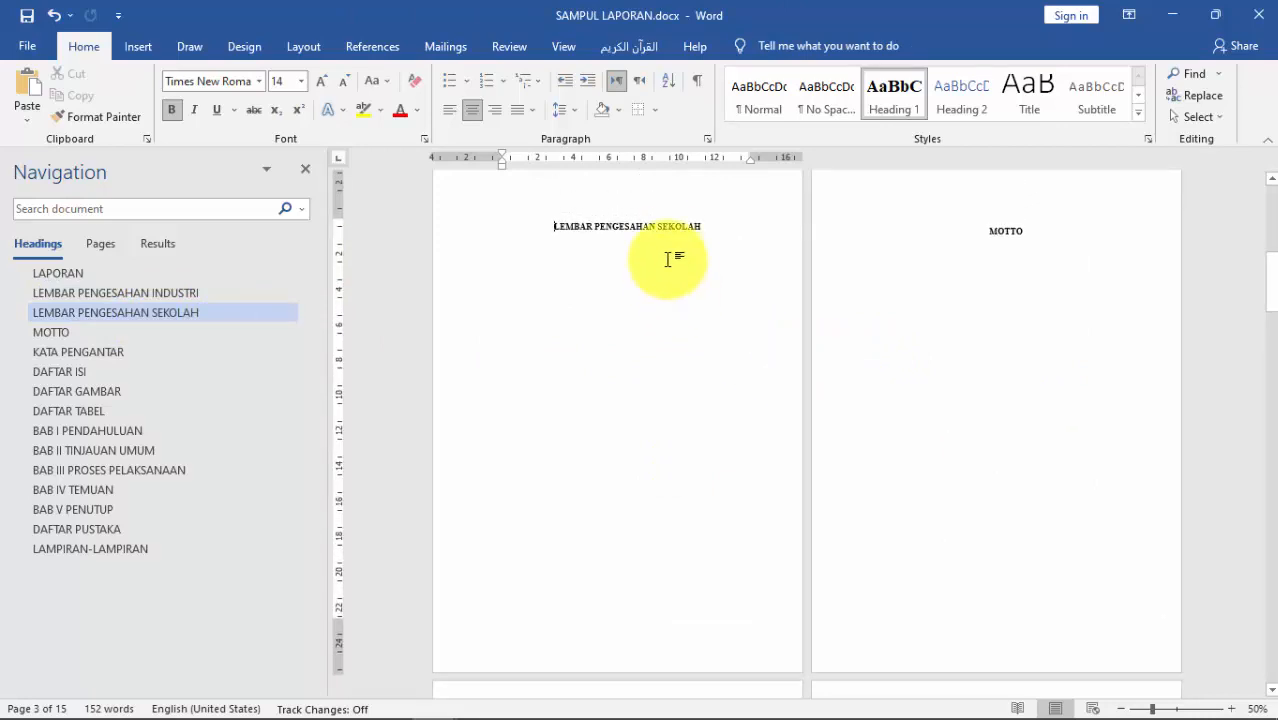
ctrl+scroll(674, 245, up, 7)
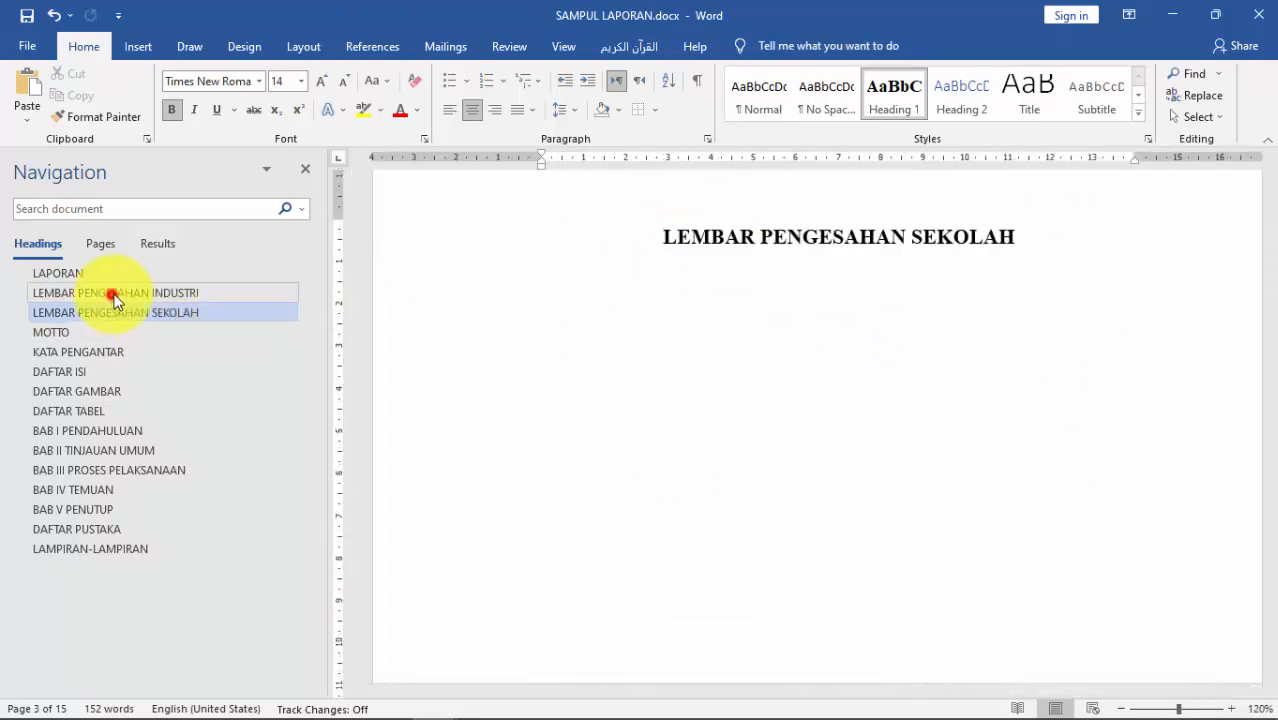
click(114, 296)
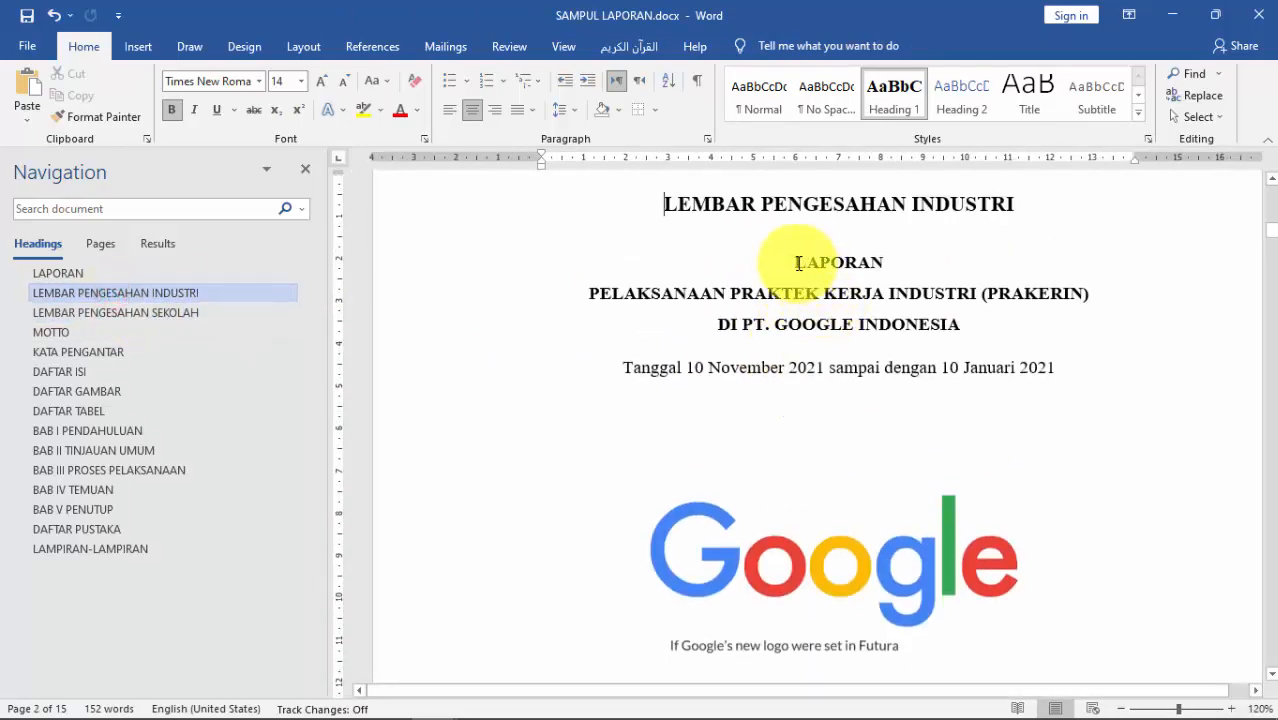
drag(797, 263, 966, 340)
click(967, 337)
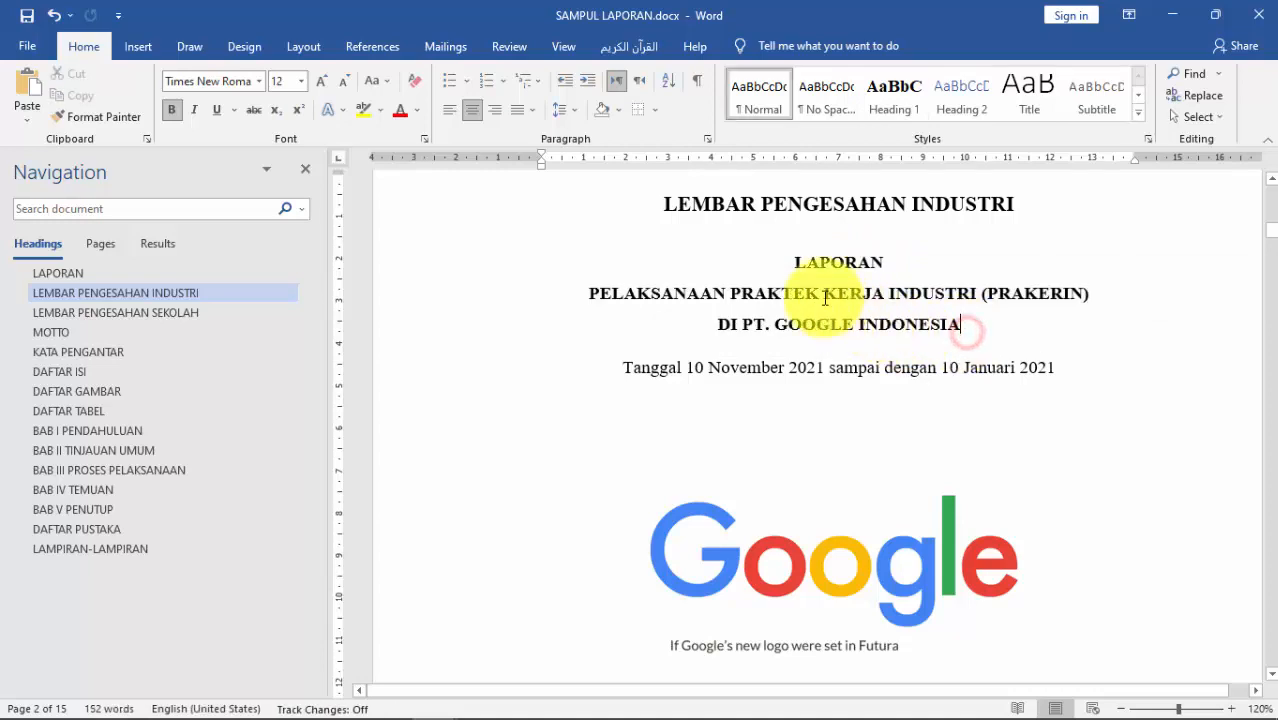
drag(792, 267, 1055, 367)
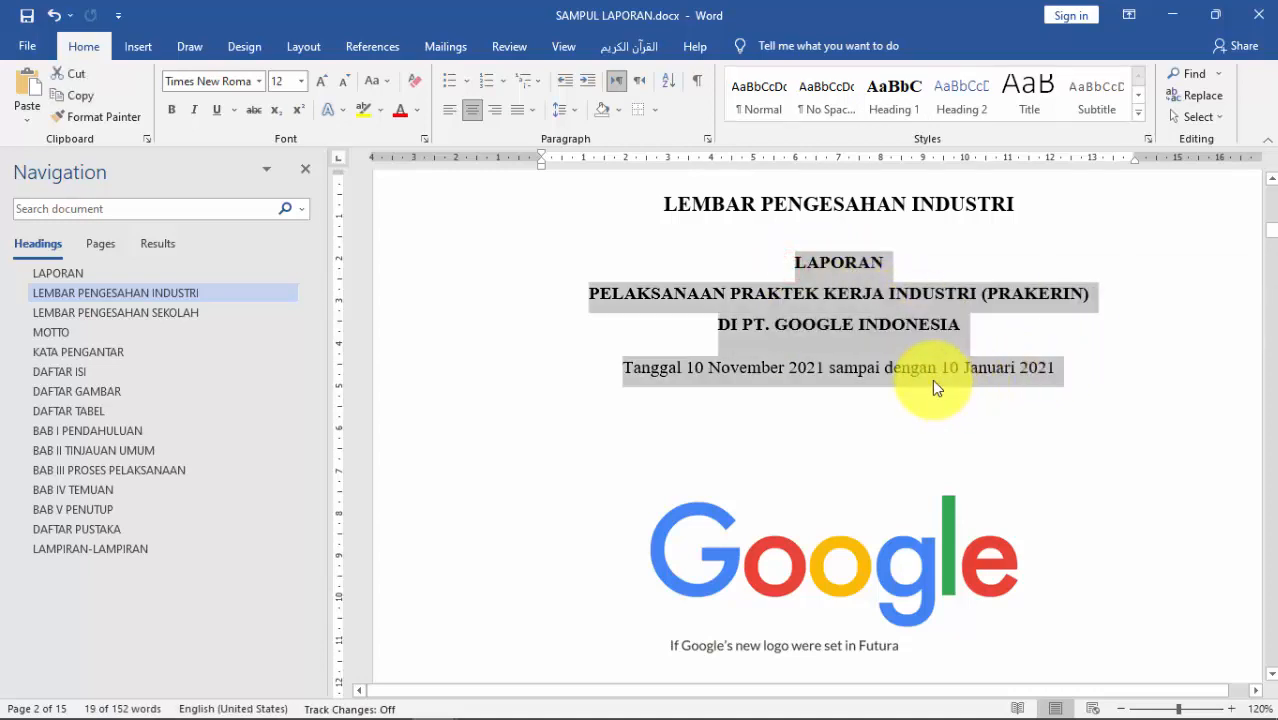
right_click(931, 373)
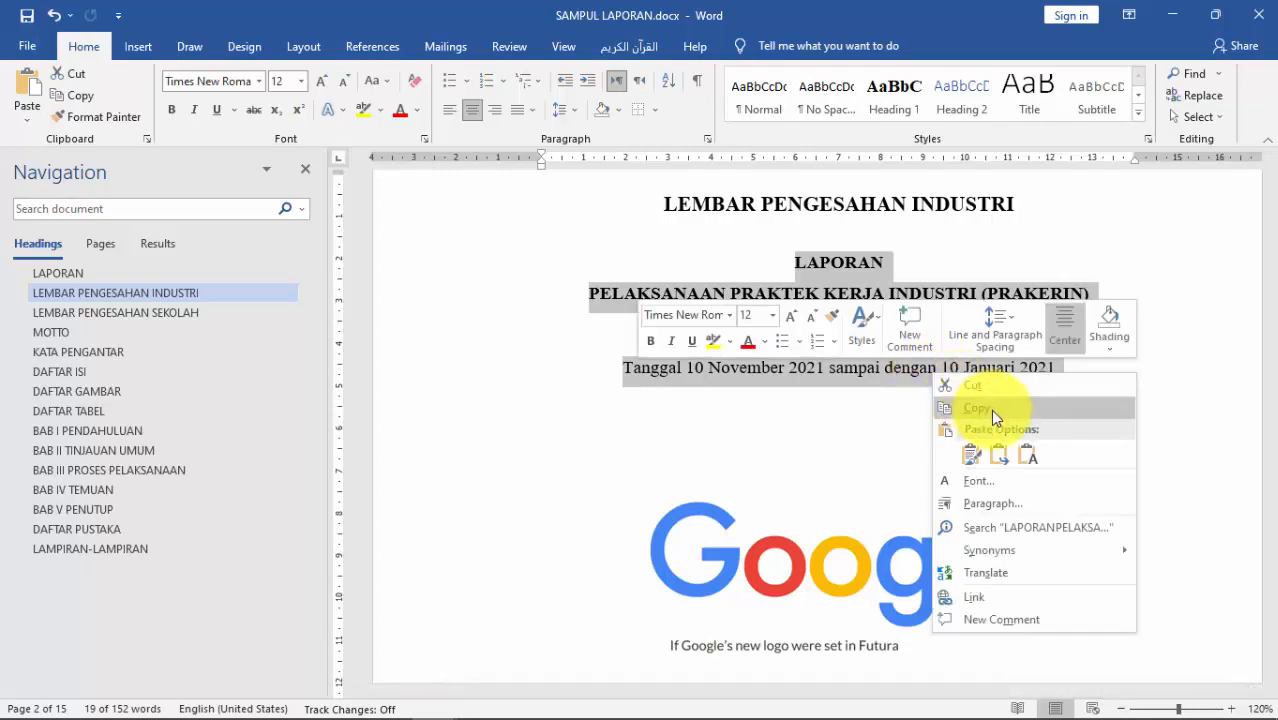
click(990, 410)
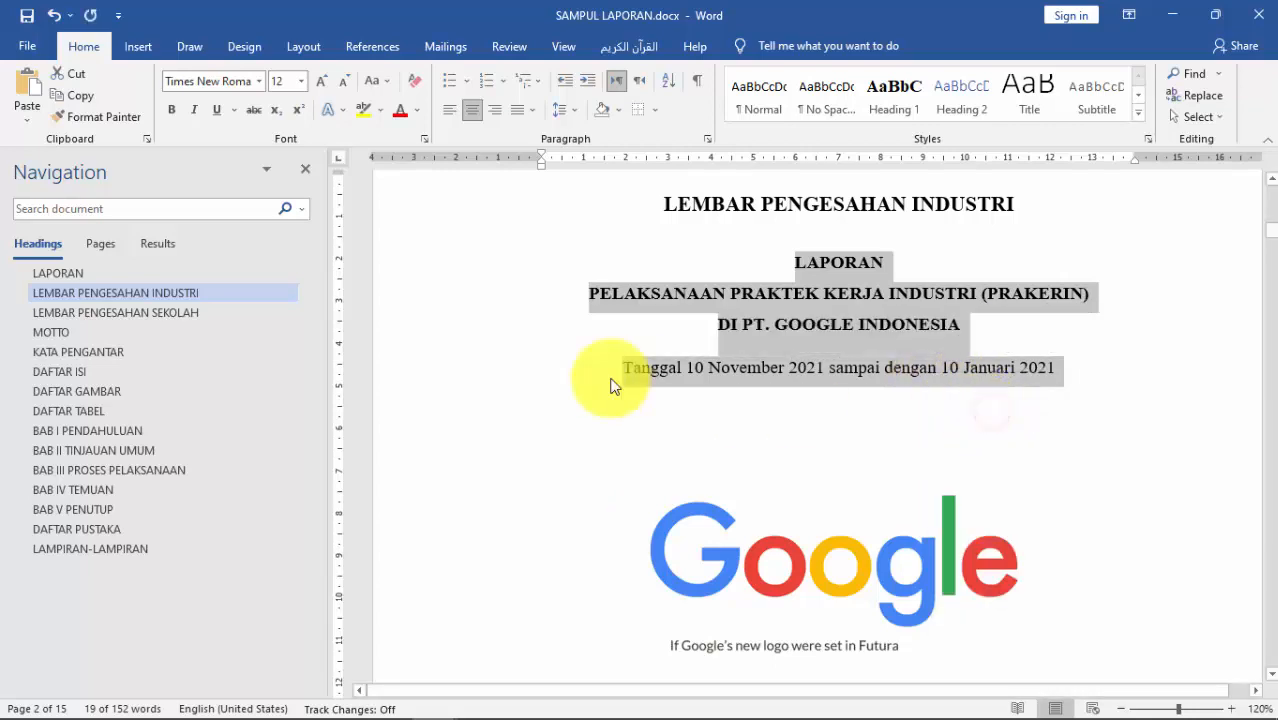
click(133, 314)
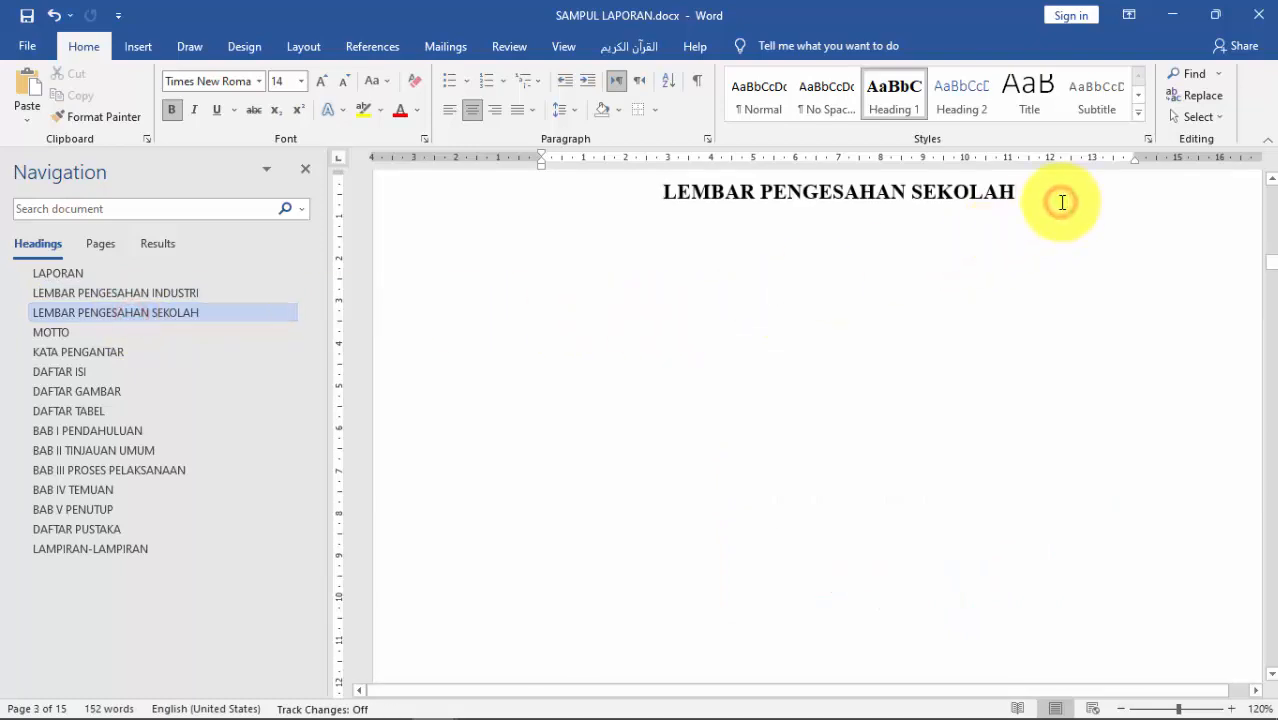
Step: Paste the title block under the SEKOLAH heading, dropping its blank line and adding one after the date
click(1062, 202)
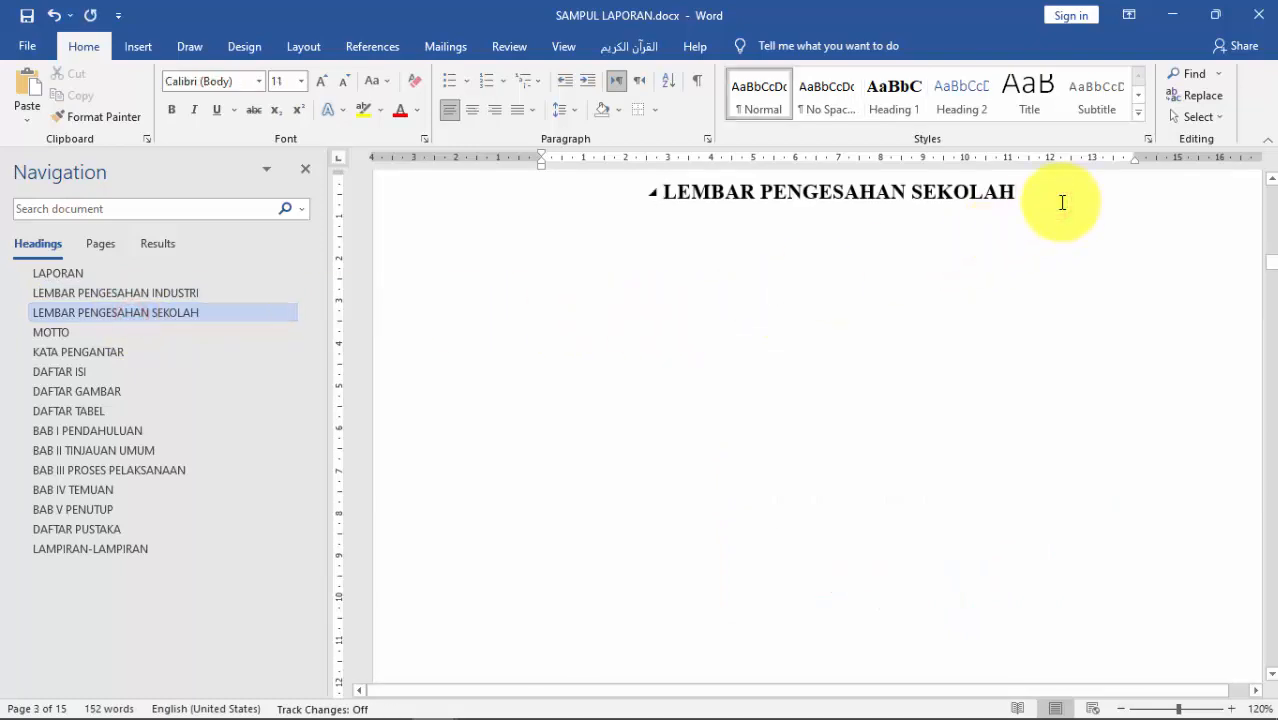
key(ctrl+v)
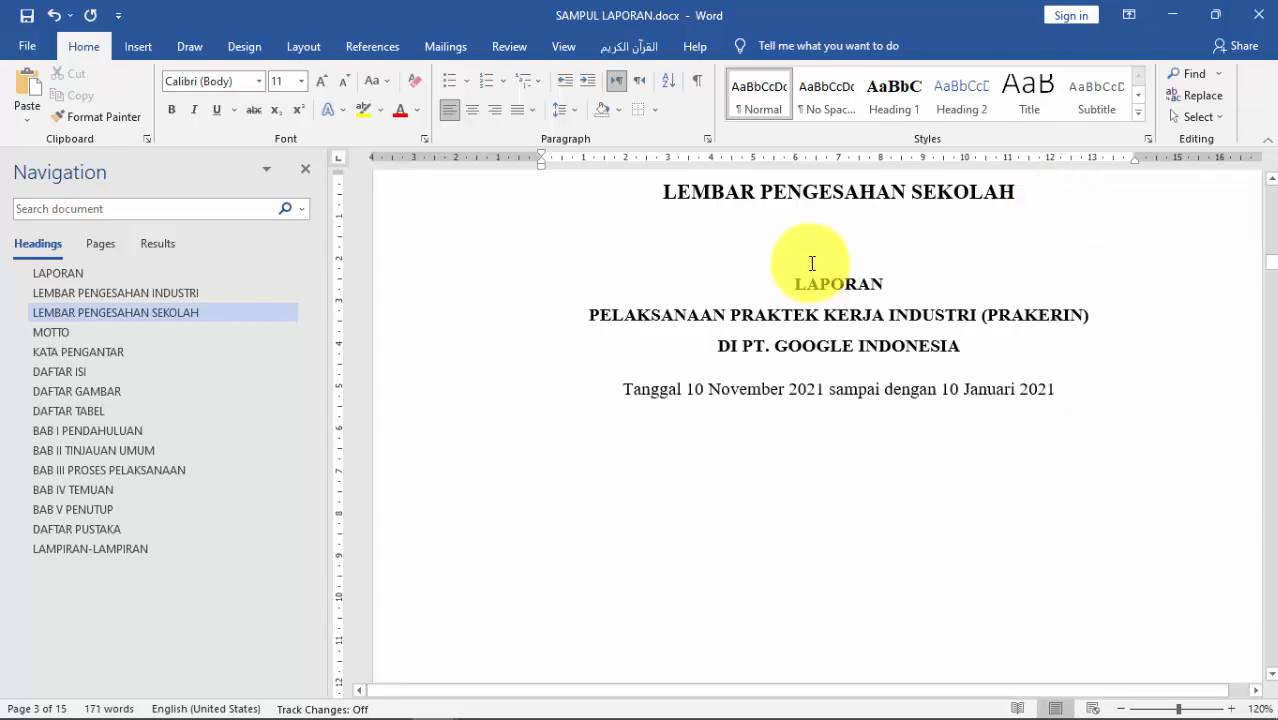
key(Delete)
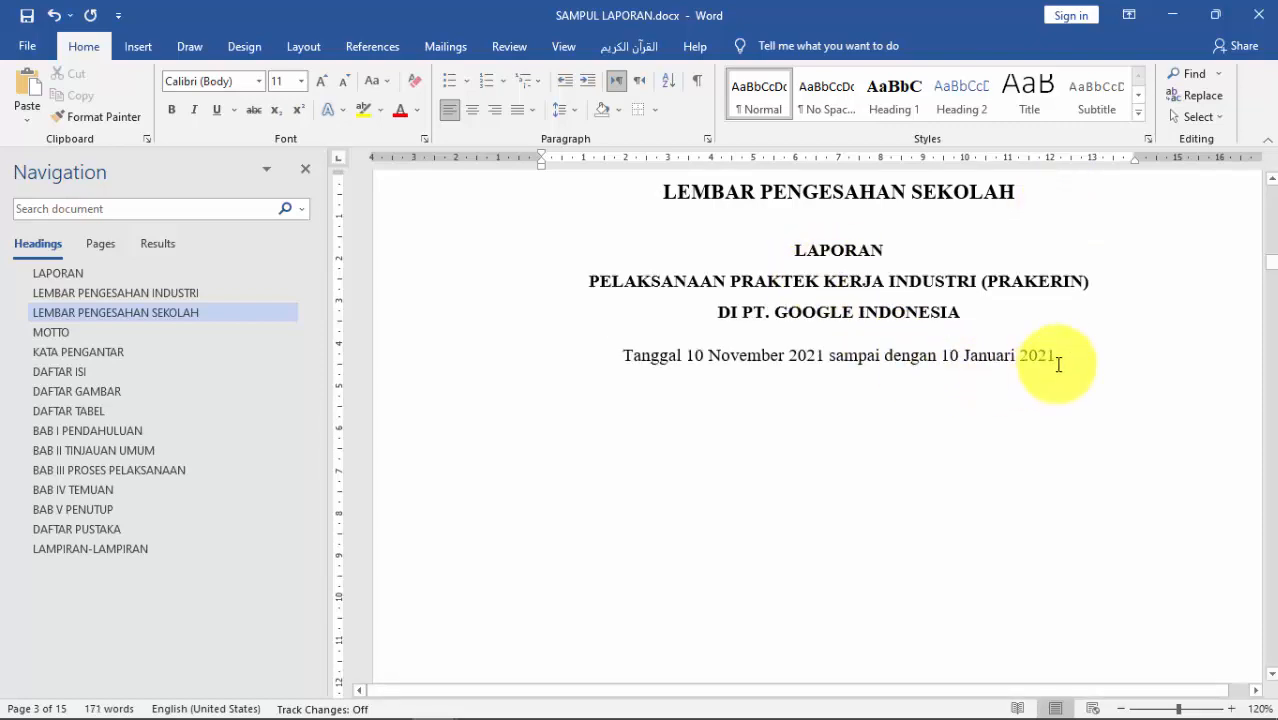
key(Return)
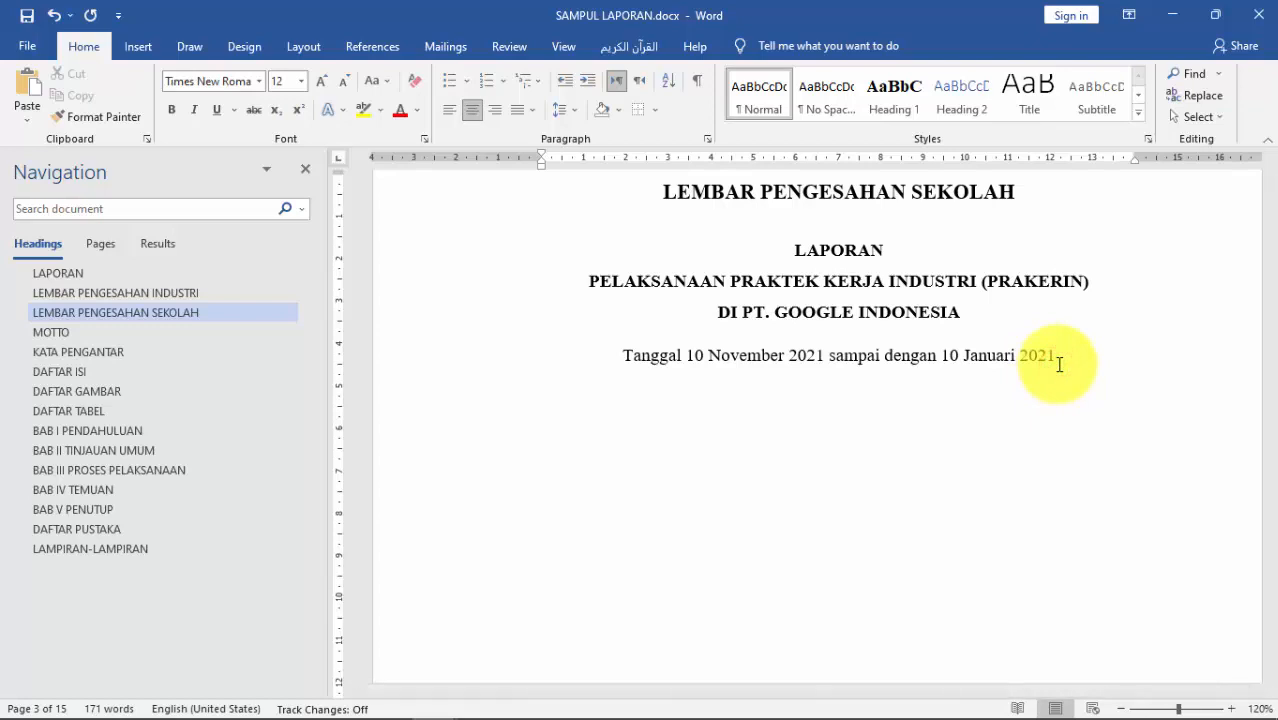
scroll(1040, 440, down, 1)
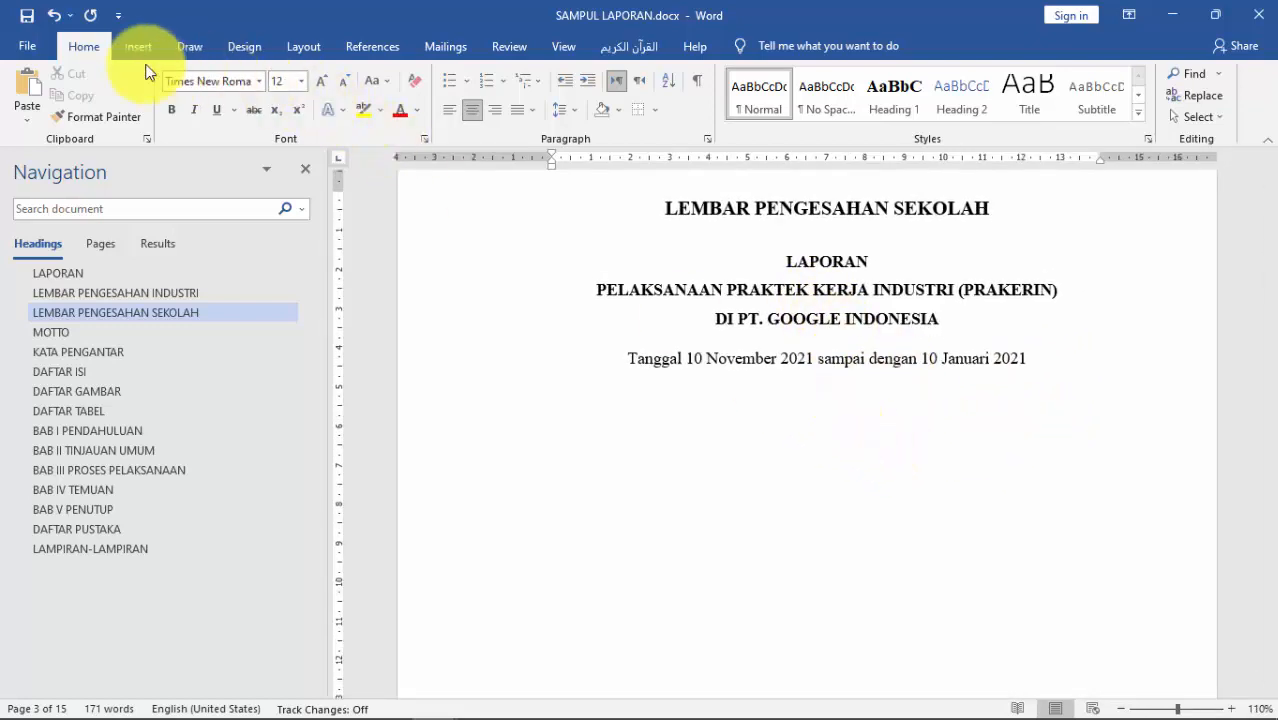
Step: Insert logo SMK.jpg from this device below the date line and resize it to 6.62 cm
click(135, 47)
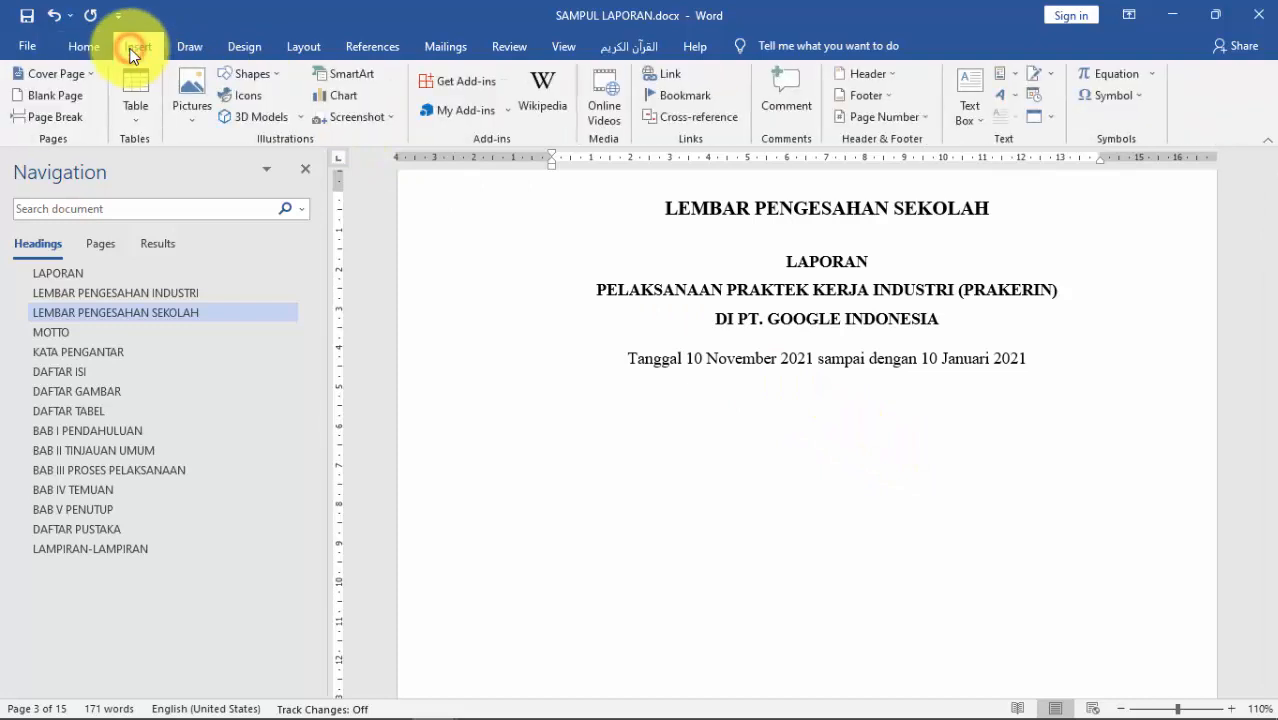
click(190, 105)
click(237, 166)
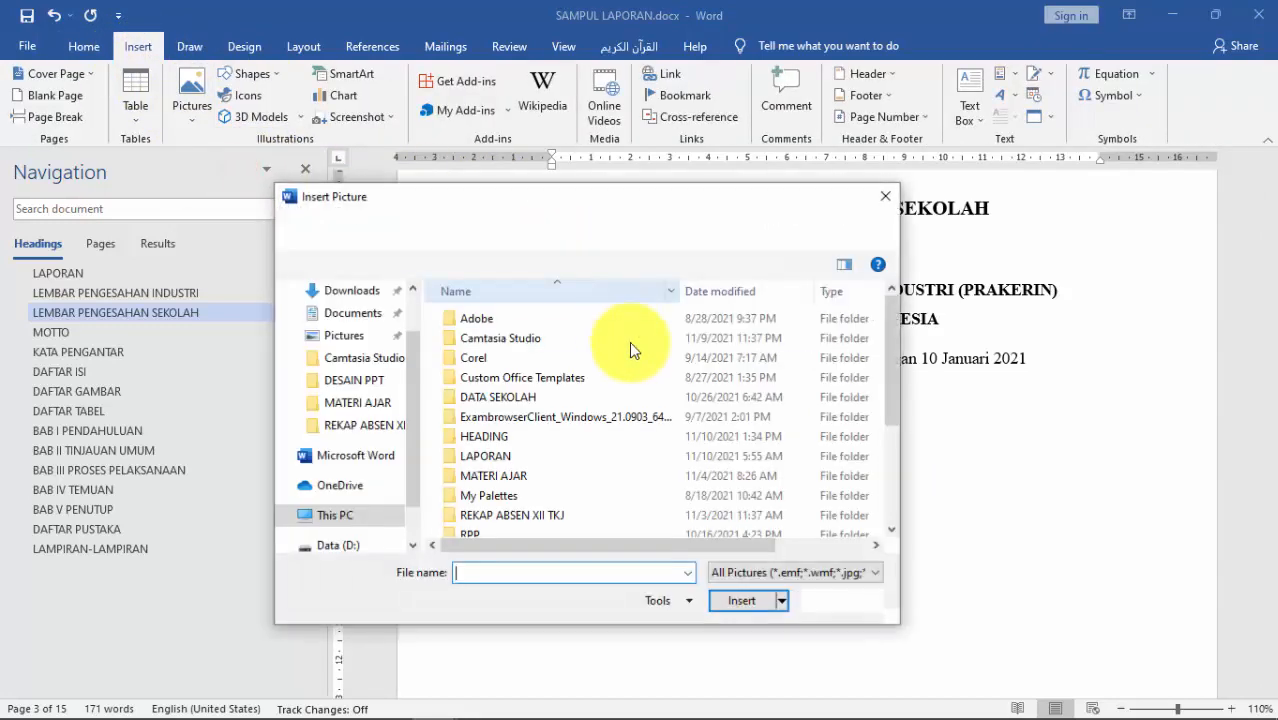
scroll(598, 461, down, 3)
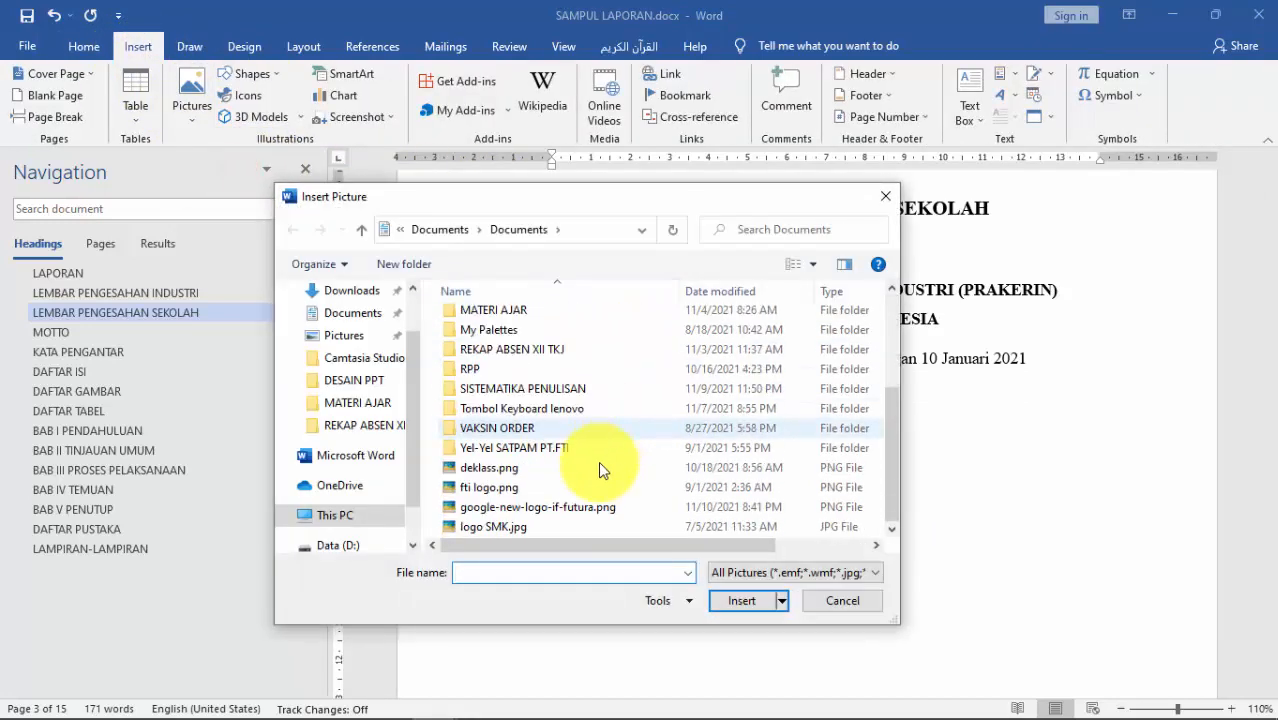
click(496, 524)
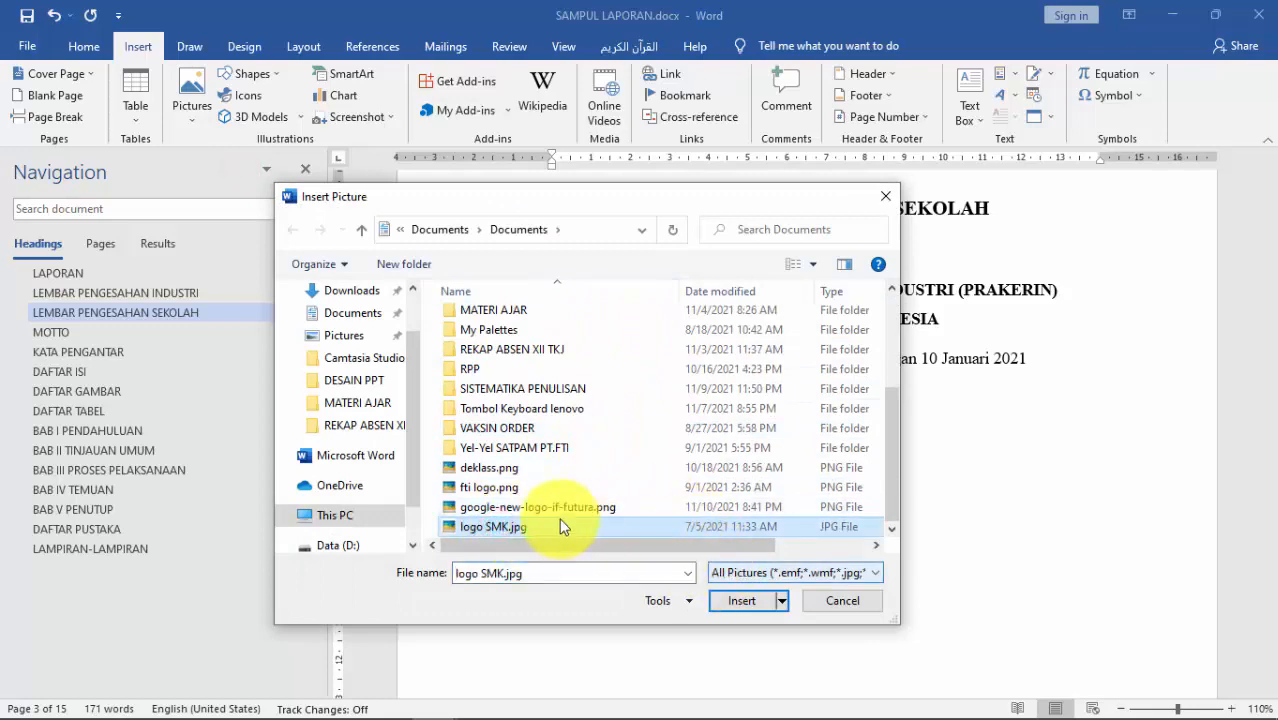
click(746, 600)
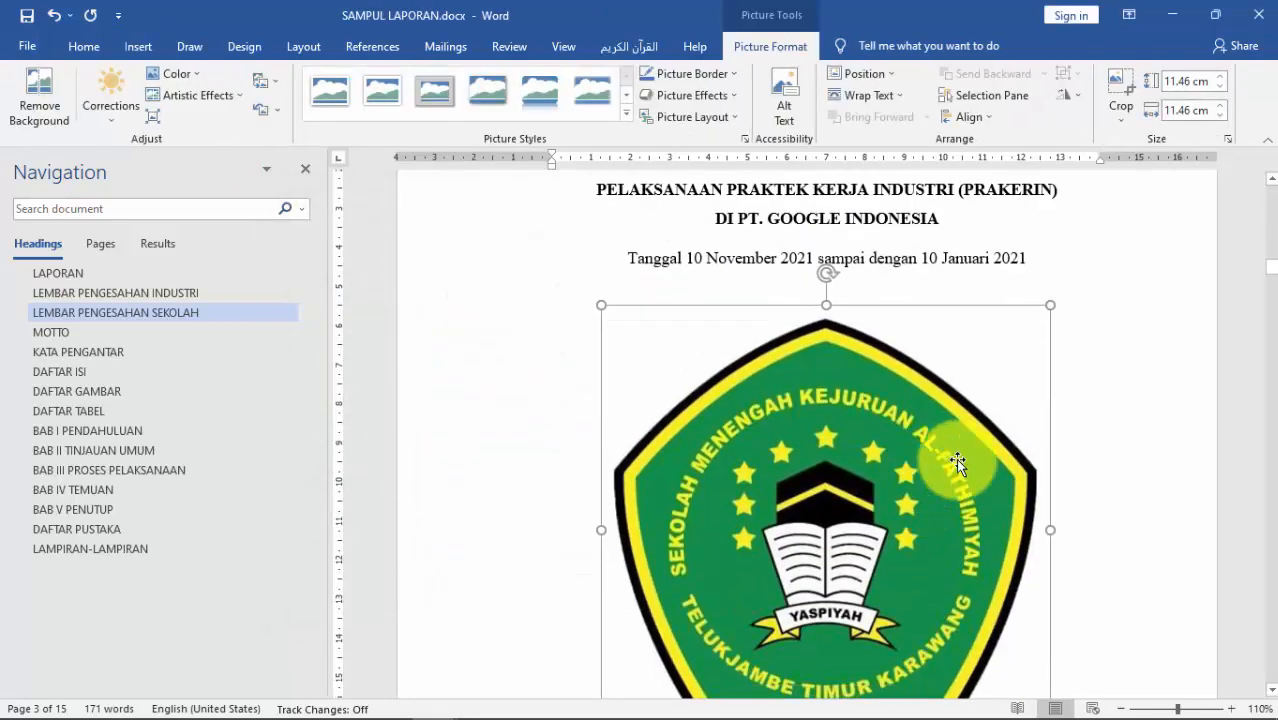
drag(1050, 302, 850, 486)
scroll(980, 496, down, 1)
scroll(970, 500, down, 2)
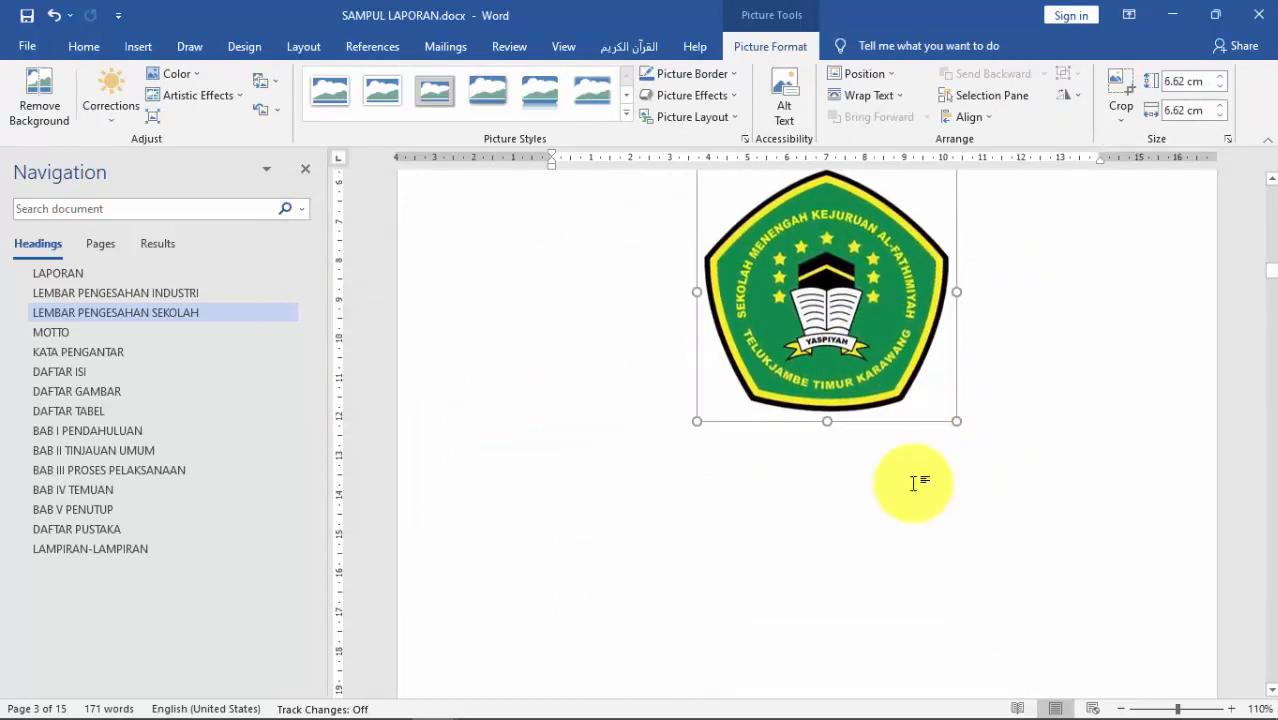
scroll(919, 480, up, 5)
scroll(917, 480, down, 2)
scroll(905, 468, up, 9)
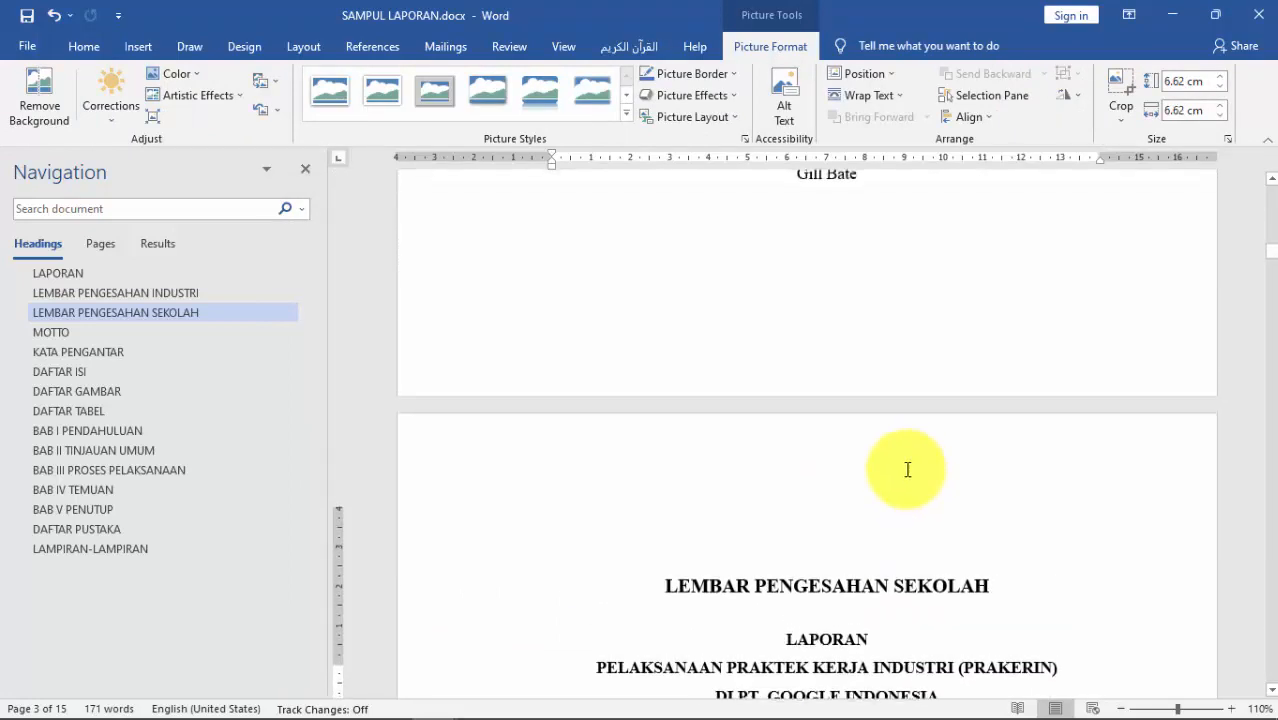
Step: Copy the borderless signature table from the industry approval page
click(874, 437)
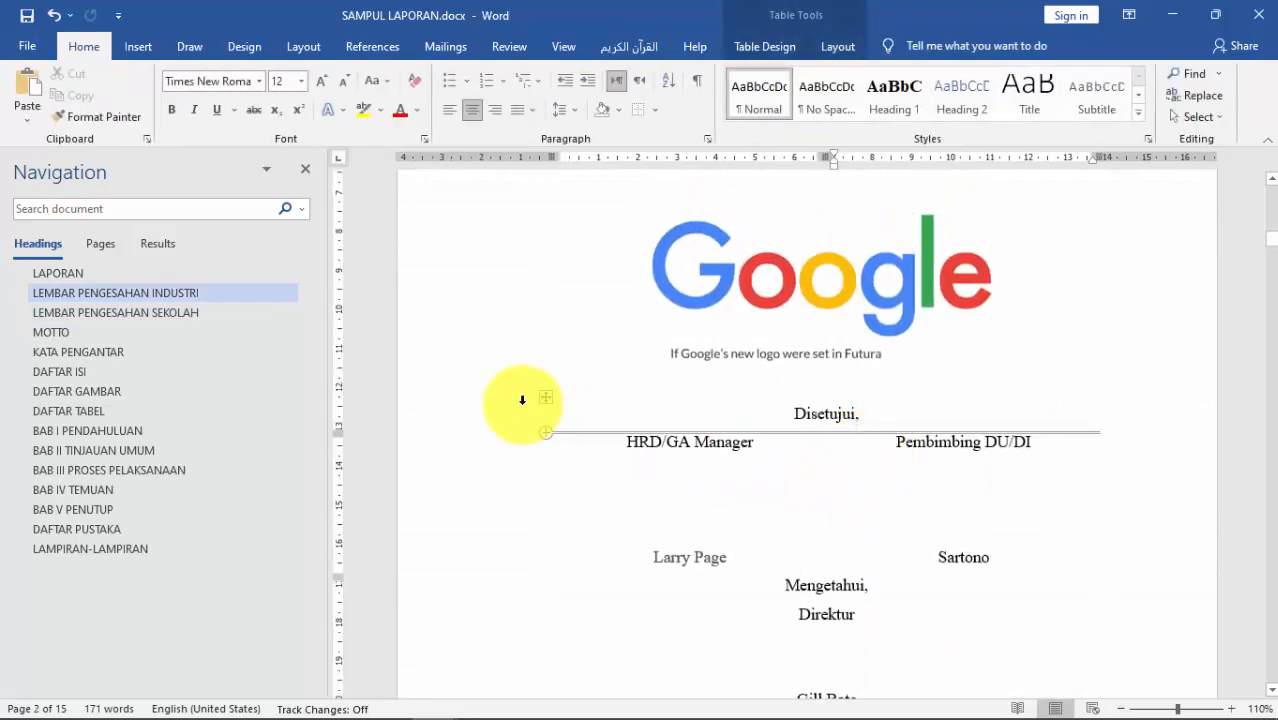
scroll(667, 437, down, 1)
scroll(667, 437, down, 1)
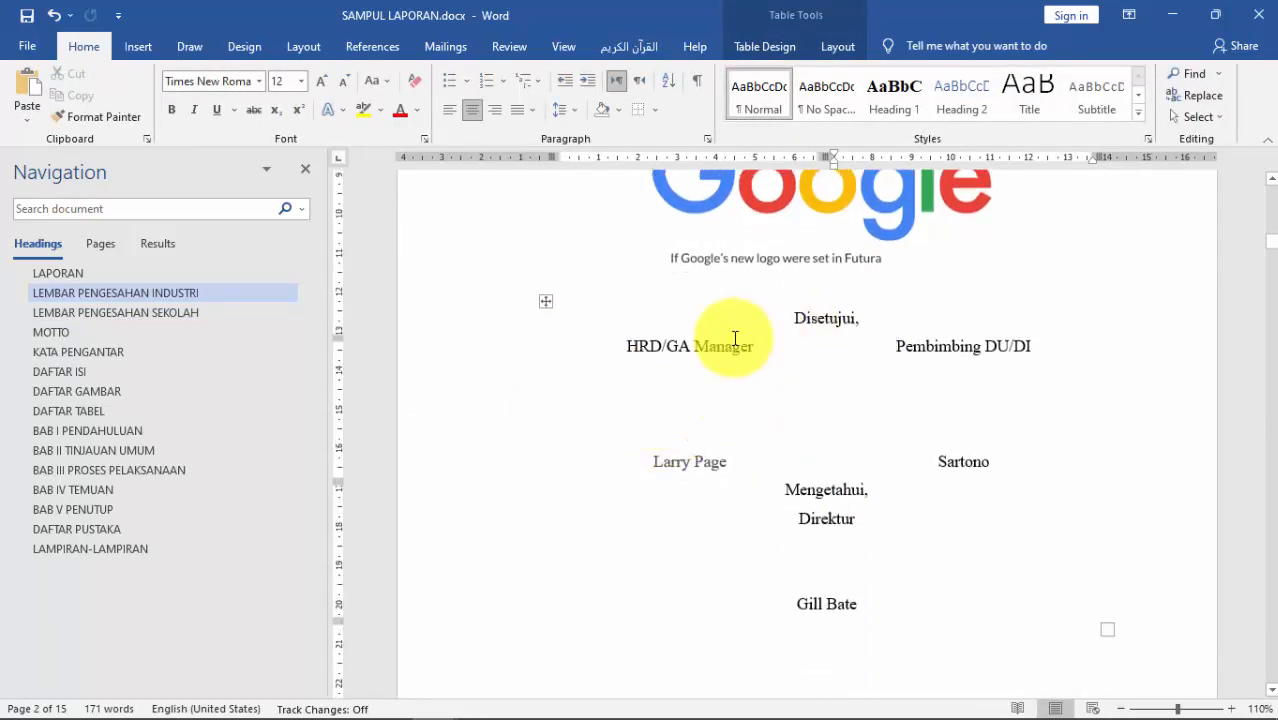
click(547, 305)
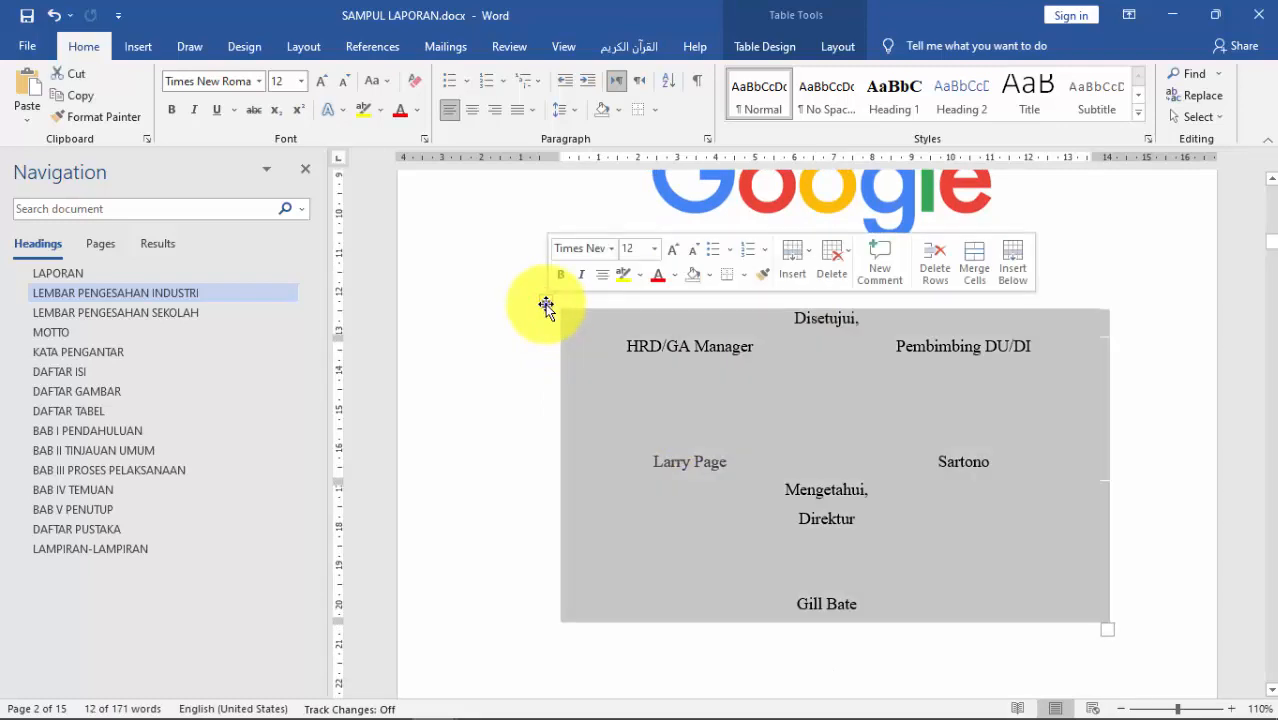
right_click(546, 305)
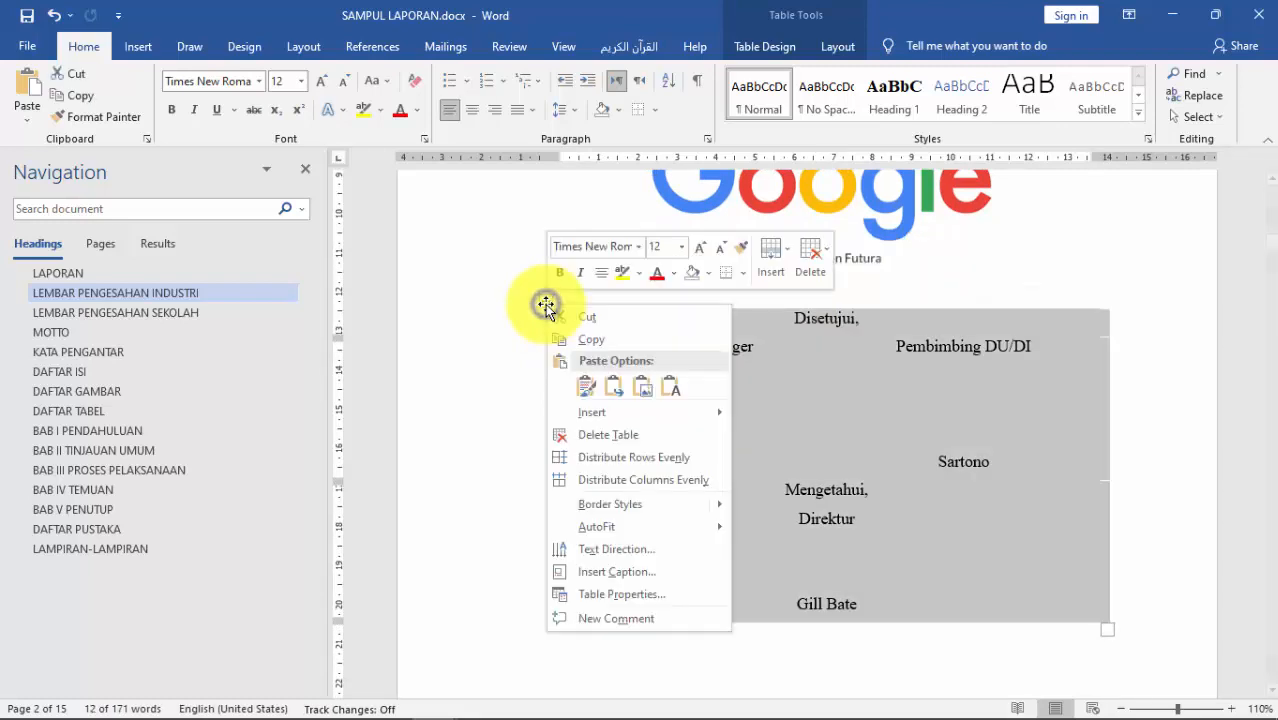
click(604, 340)
Step: Paste the signature table below the school logo
scroll(833, 496, down, 7)
scroll(851, 546, down, 14)
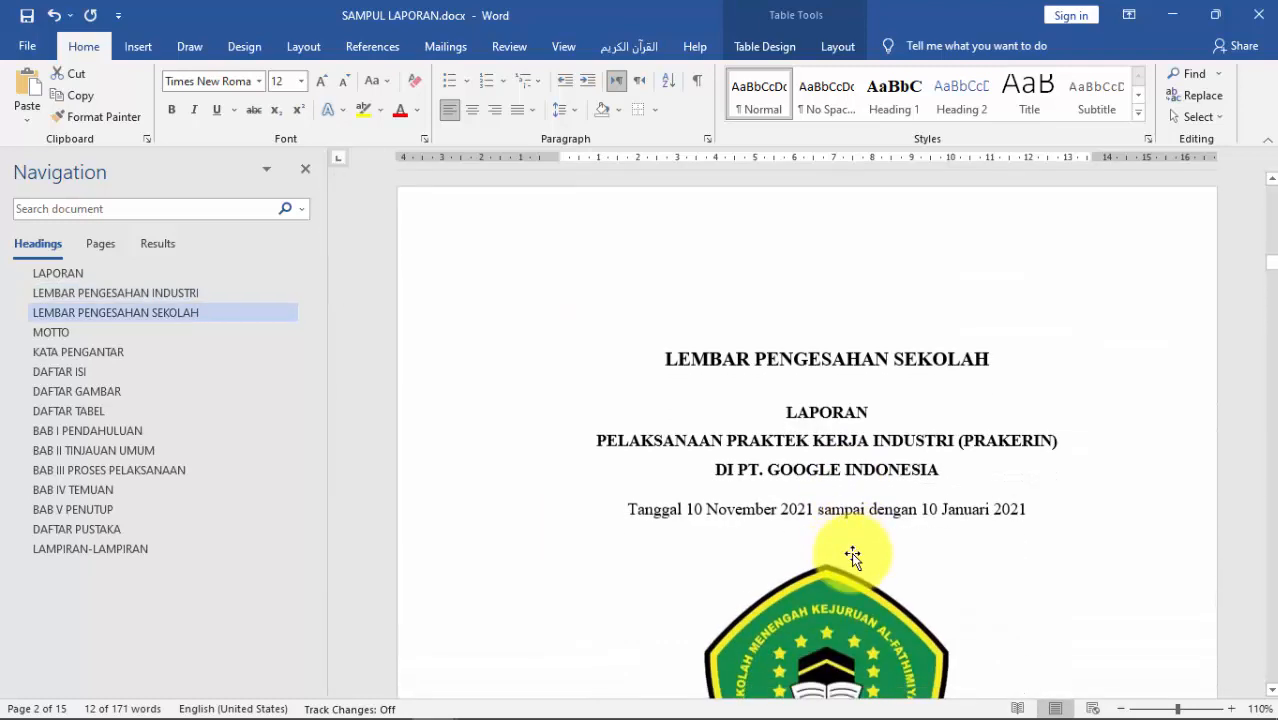
click(748, 341)
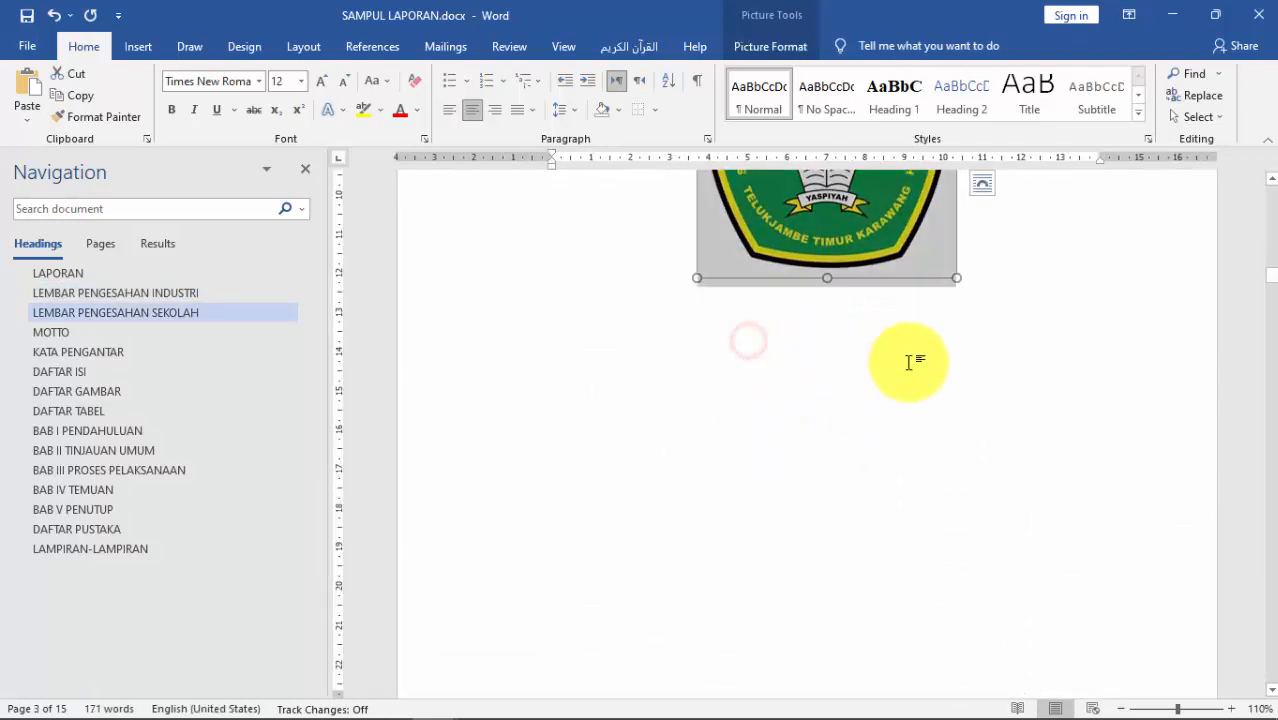
click(1009, 292)
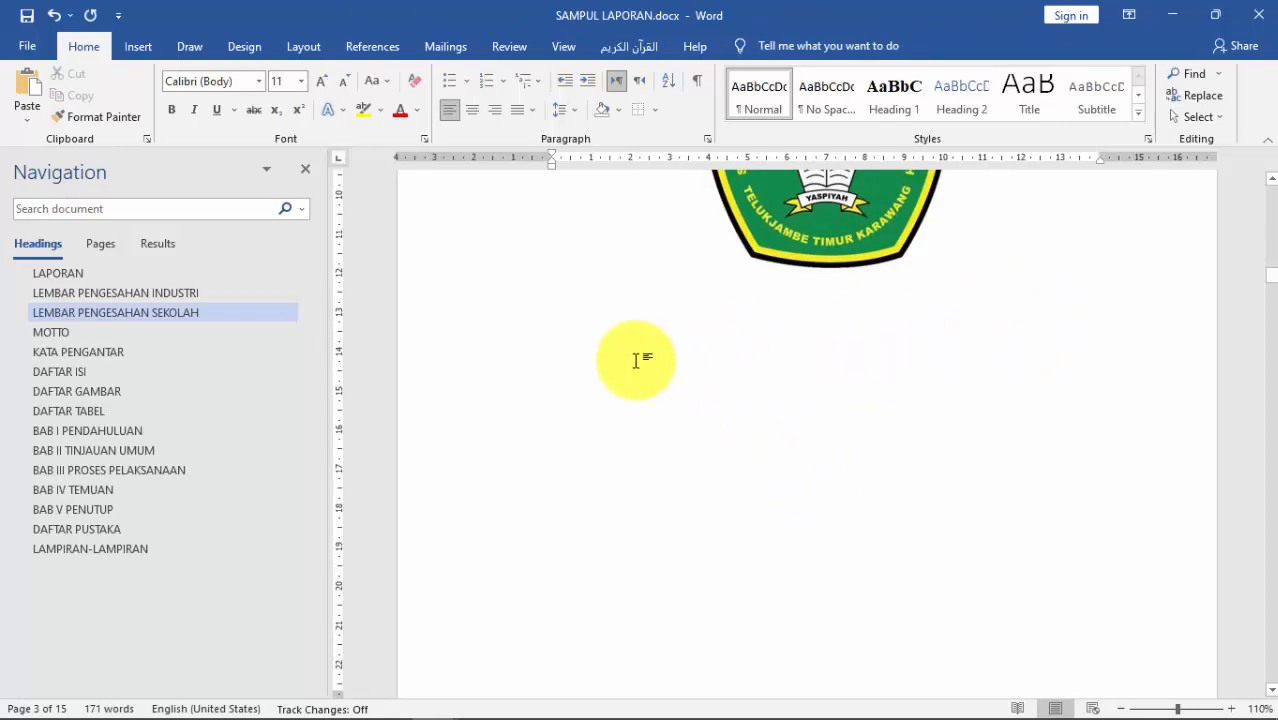
right_click(590, 324)
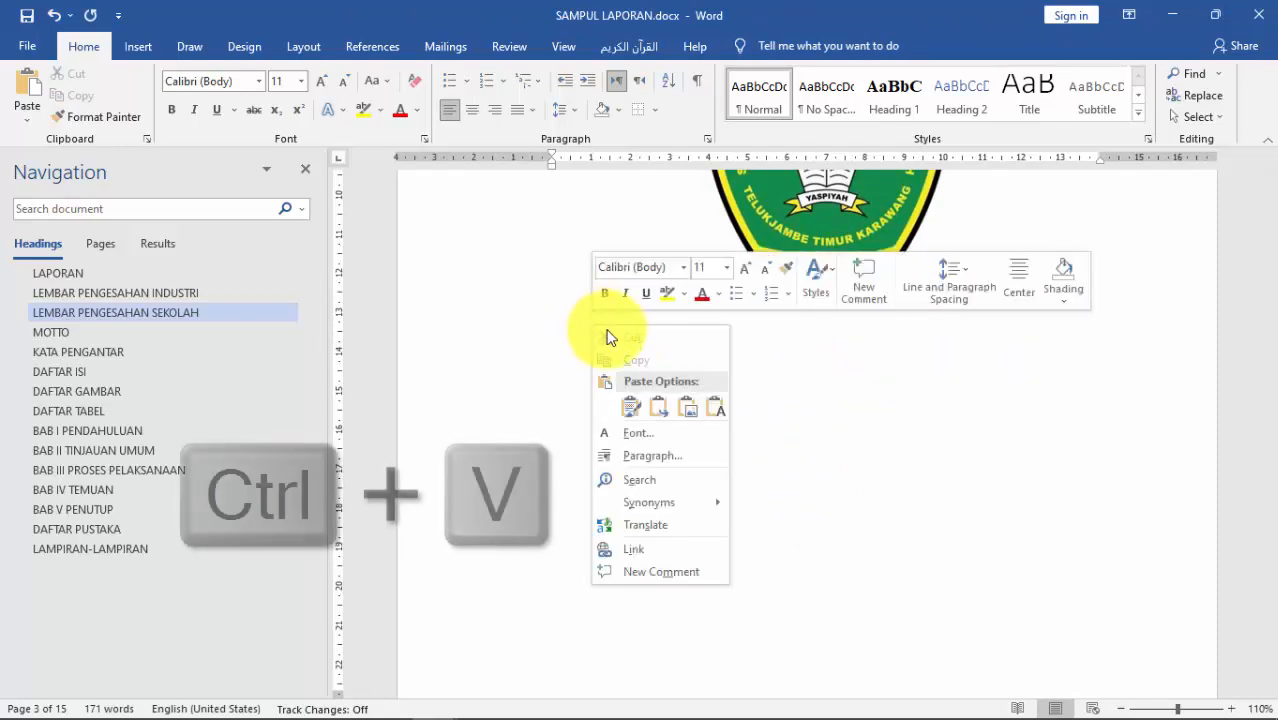
click(787, 355)
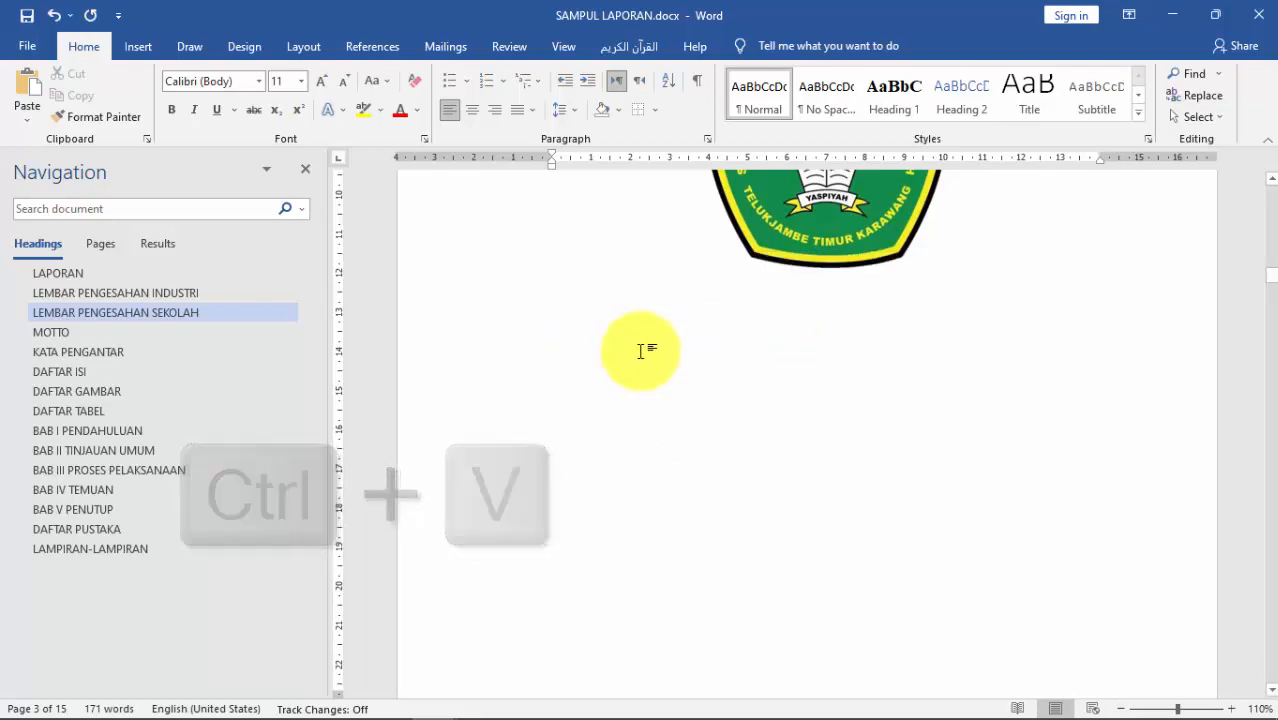
key(ctrl+v)
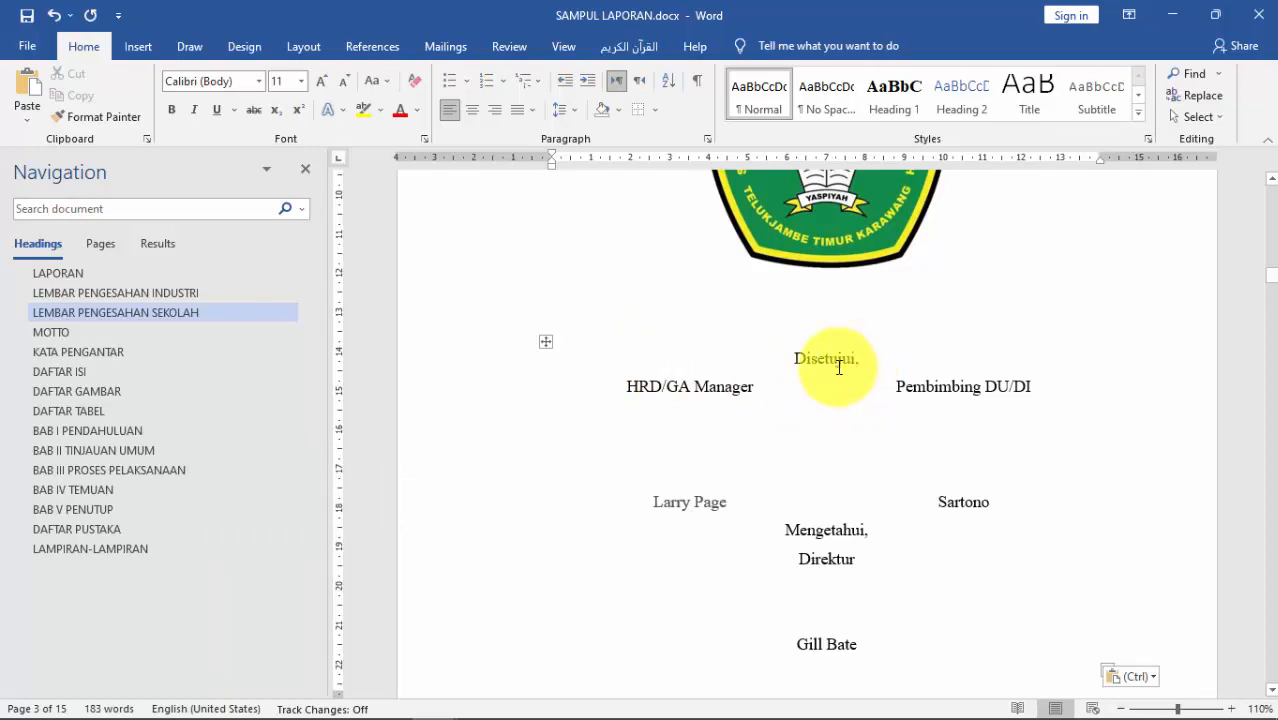
Step: Replace the title HRD/GA Manager with Ketua POKJA and enter the first signatory's name
drag(757, 386, 651, 381)
key(BackSpace)
text(Ke)
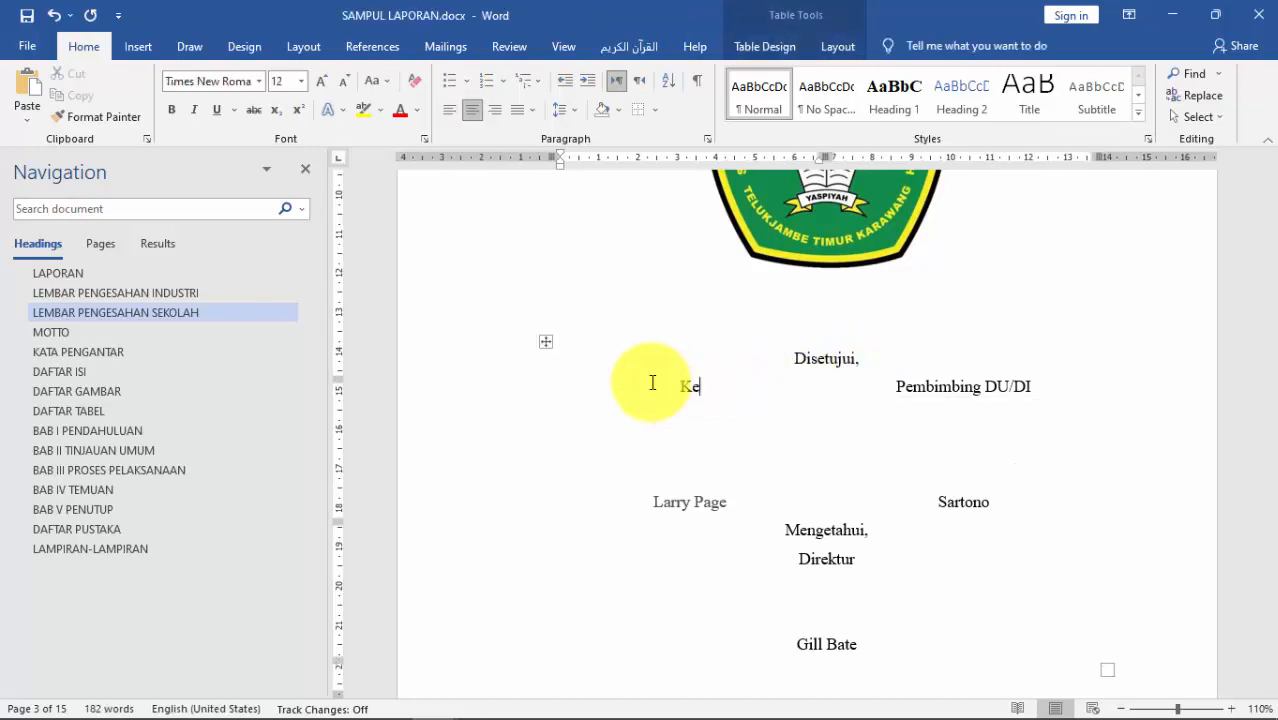
text(tua POKJA)
drag(727, 501, 665, 504)
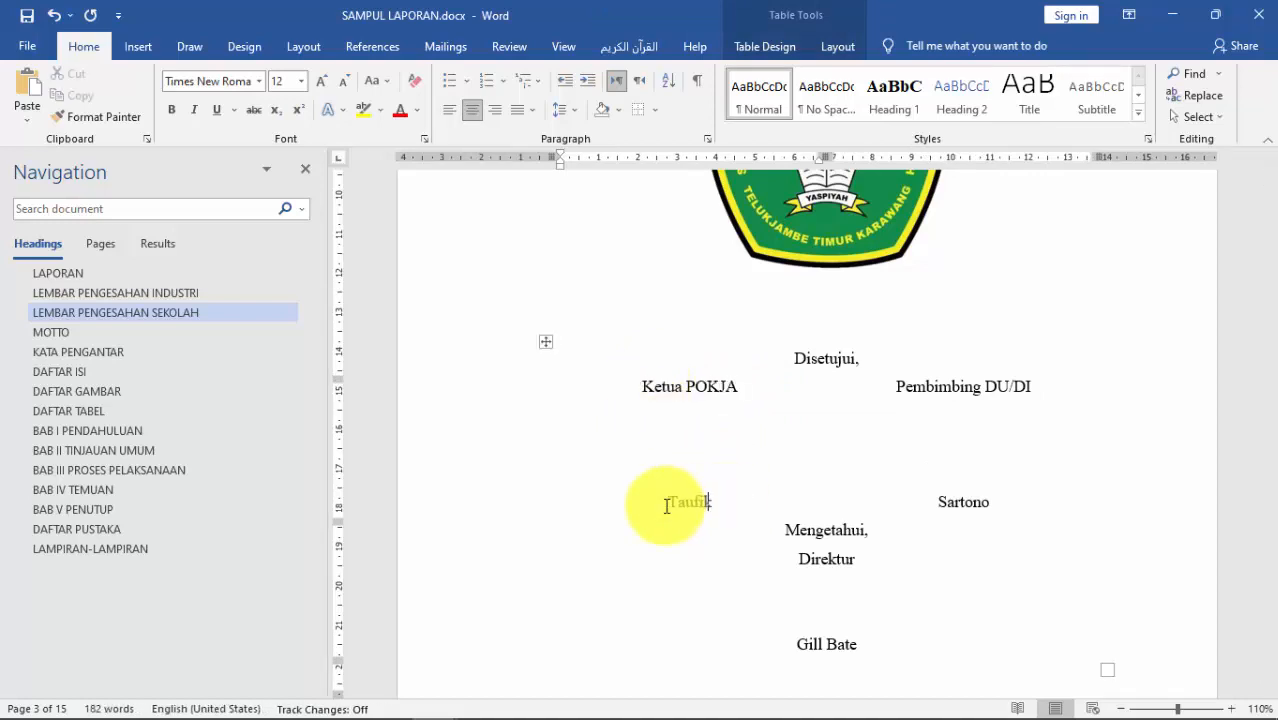
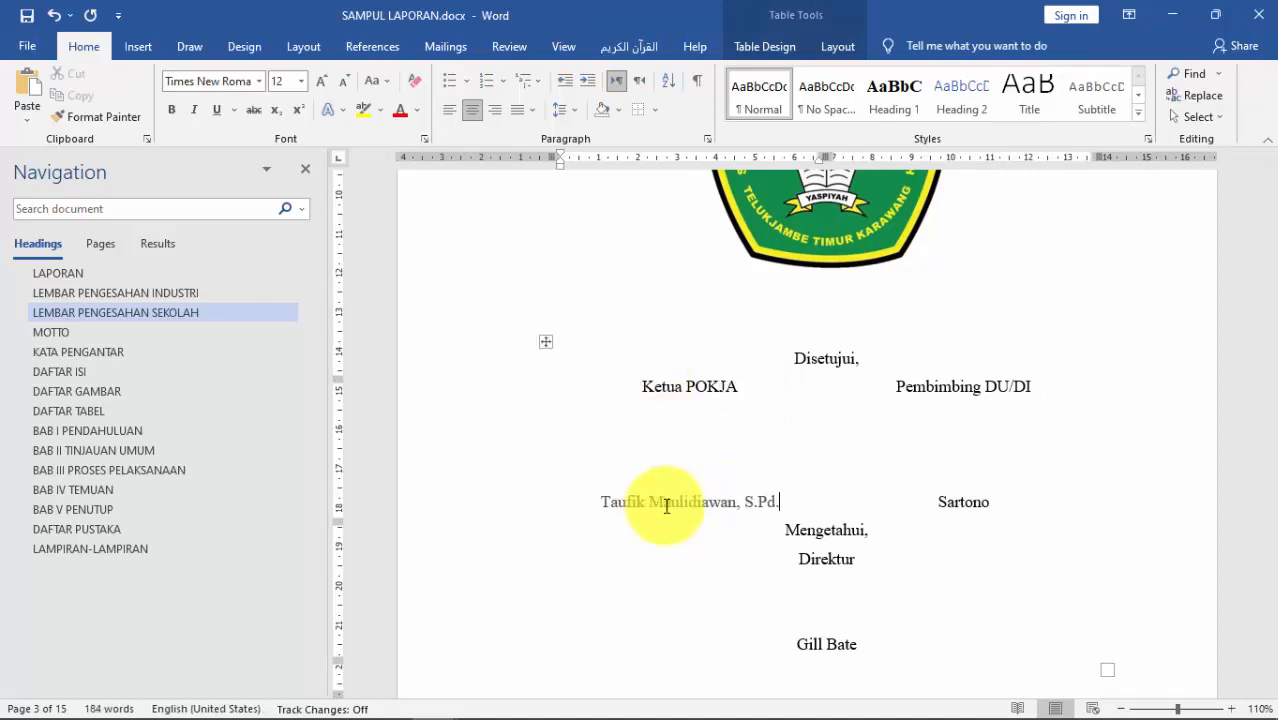
Step: Change DU/DI to Sekolah and enter the school supervisor's name beneath it
drag(985, 388, 1030, 385)
text(Sekolah)
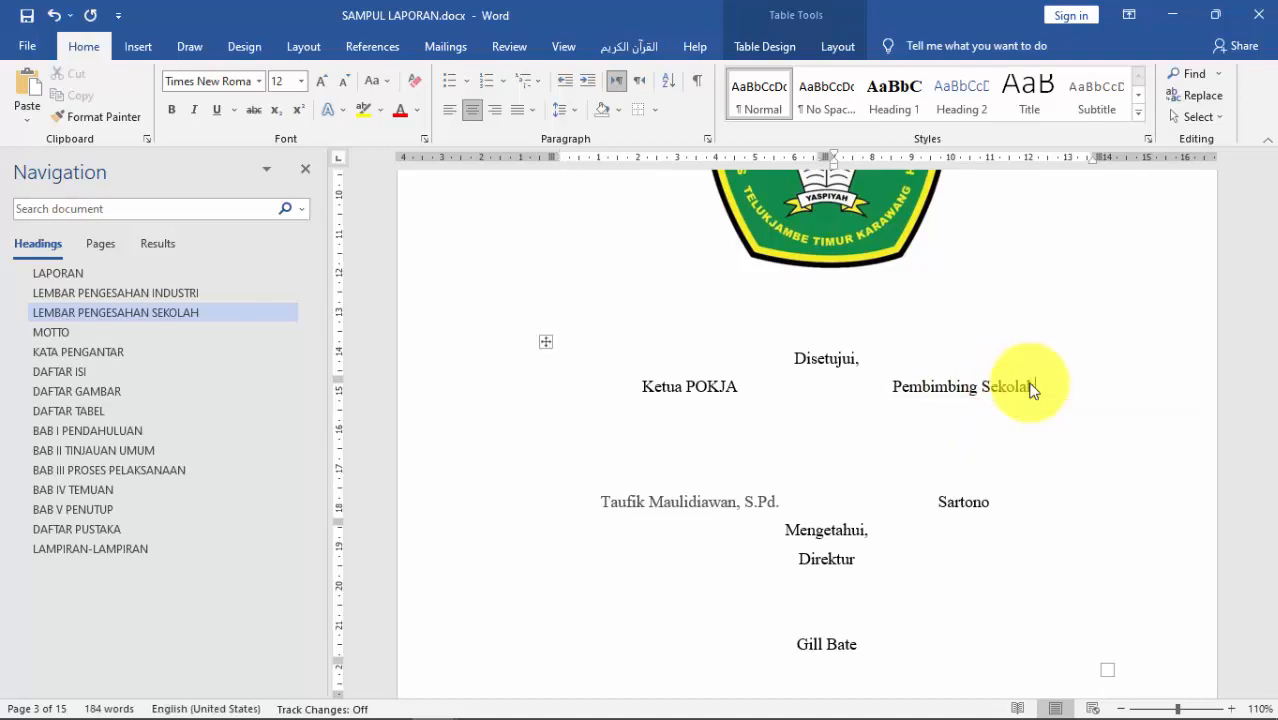
drag(938, 502, 995, 502)
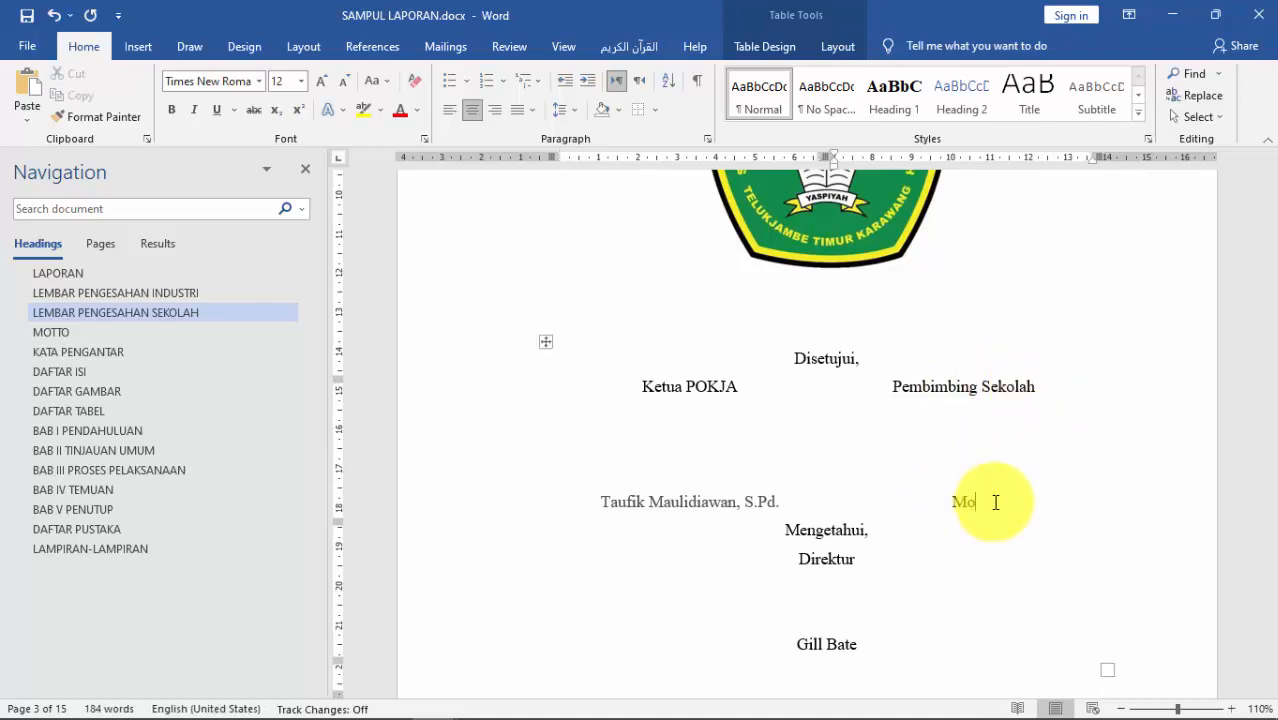
key(Left)
key(Left)
key(Left)
key(Left)
key(Left)
key(Left)
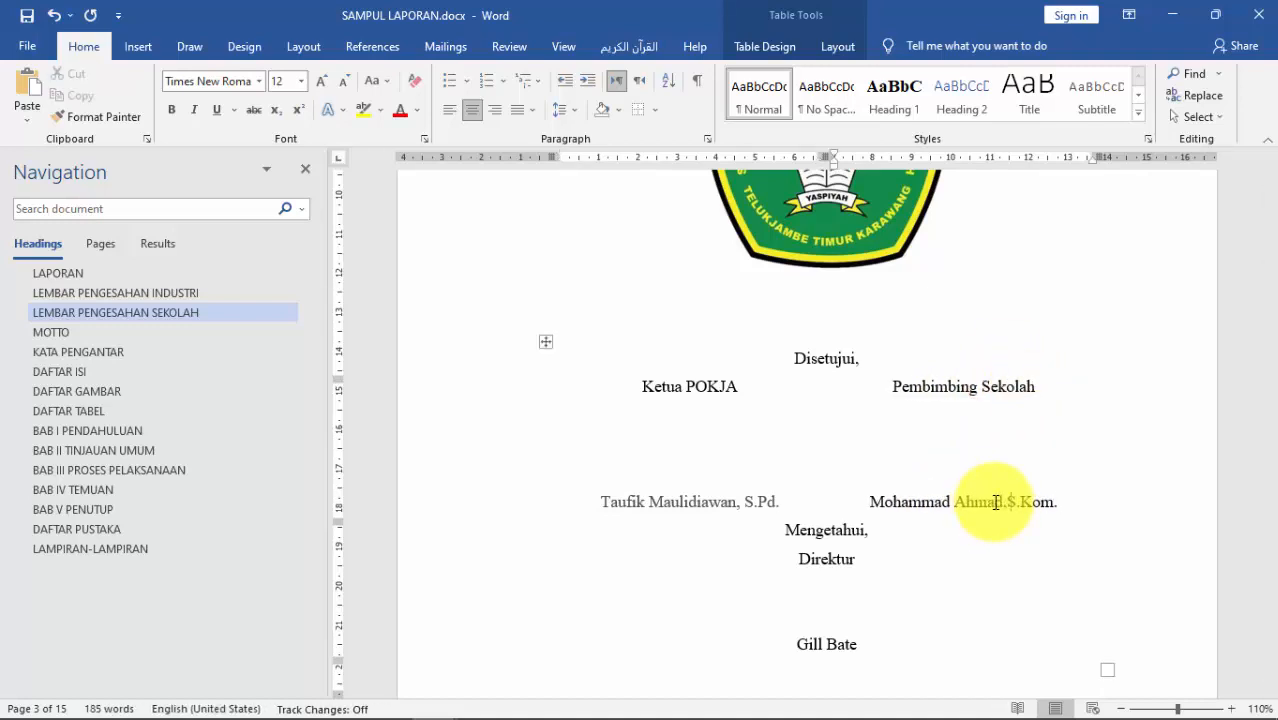
Step: Change the title Direktur to Kepala Sekolah and replace the old name with the headmaster's
double_click(847, 559)
text(Kep)
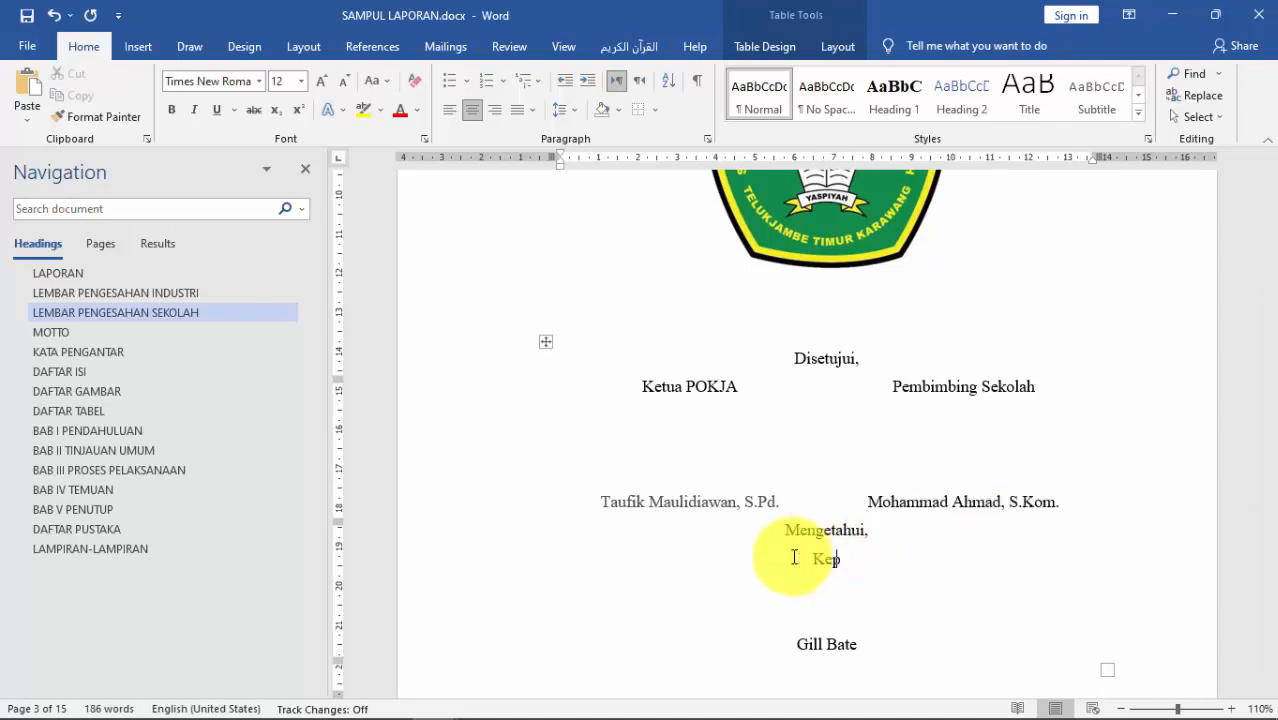
text(ala Sekolah)
drag(856, 644, 797, 644)
key(BackSpace)
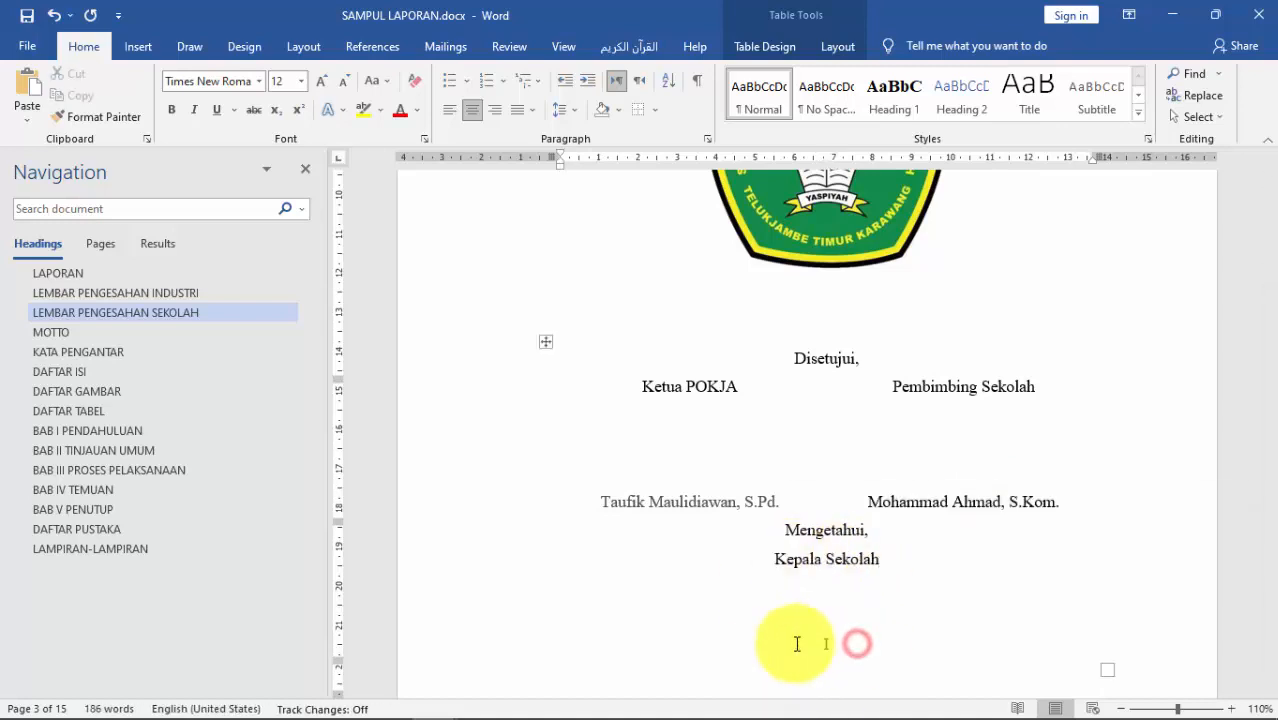
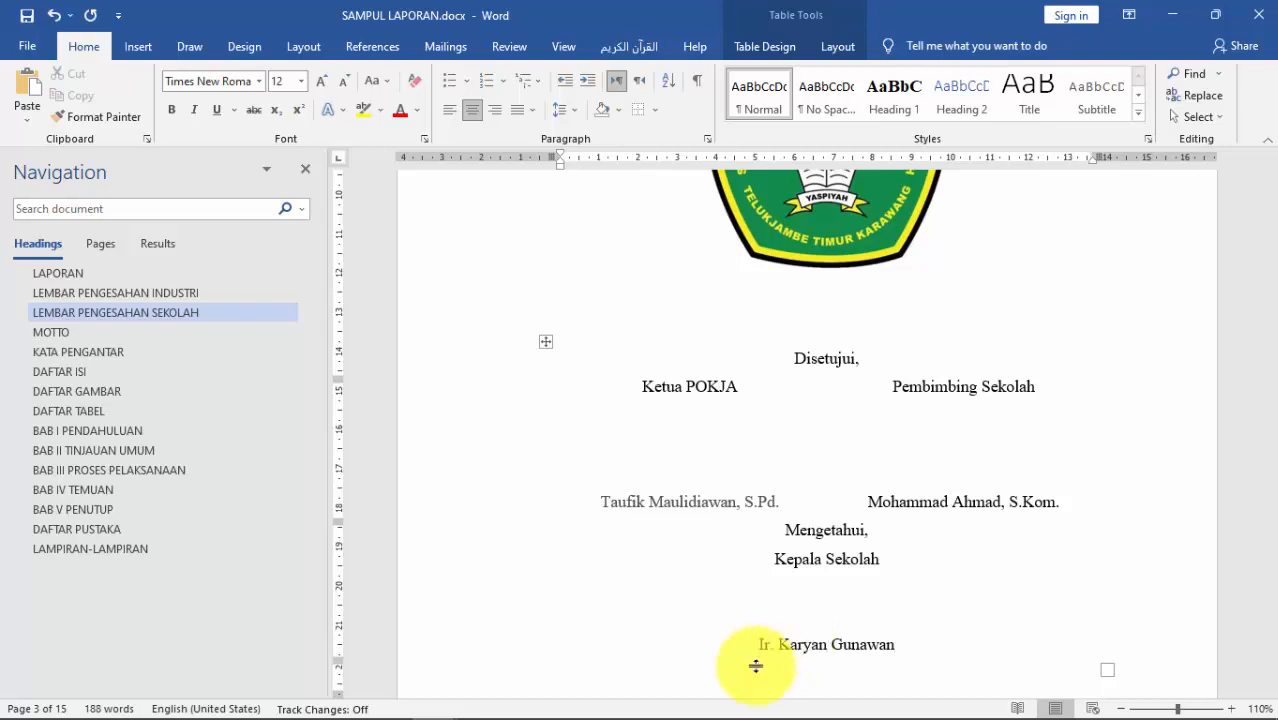
Step: Make the first signatory's and the industry supervisor's names bold and underlined
scroll(821, 511, up, 8)
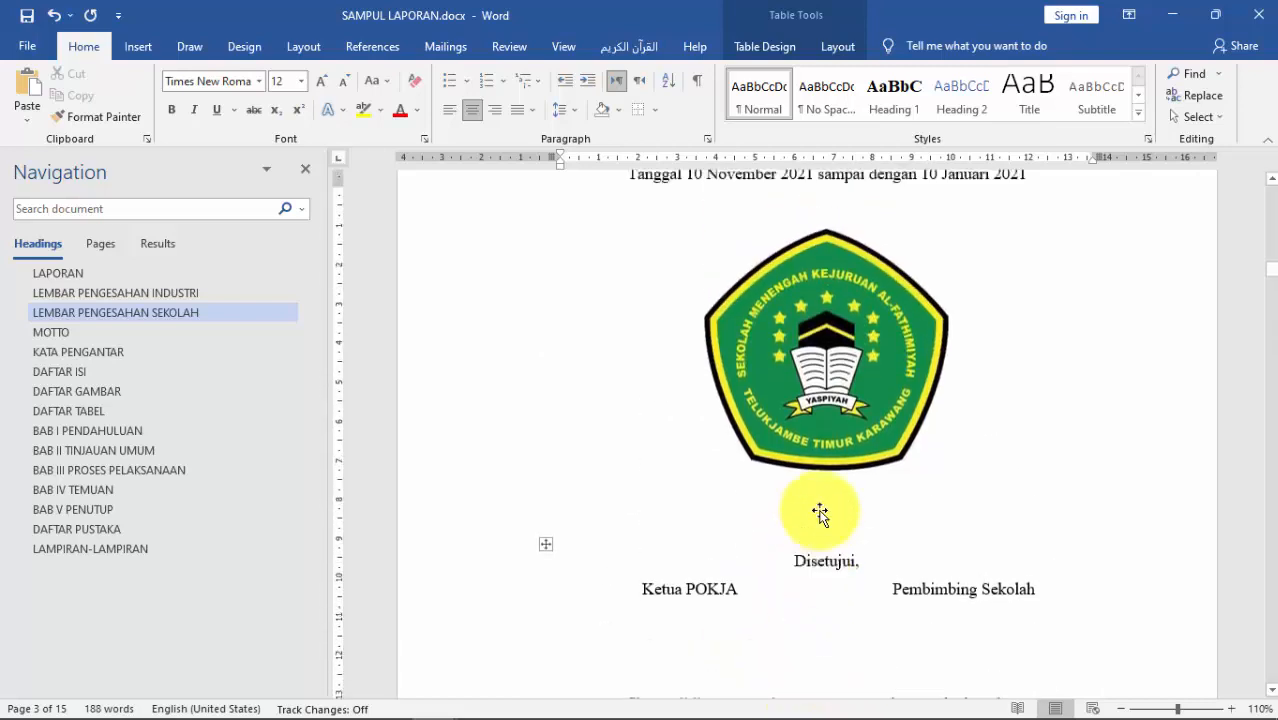
scroll(821, 511, up, 11)
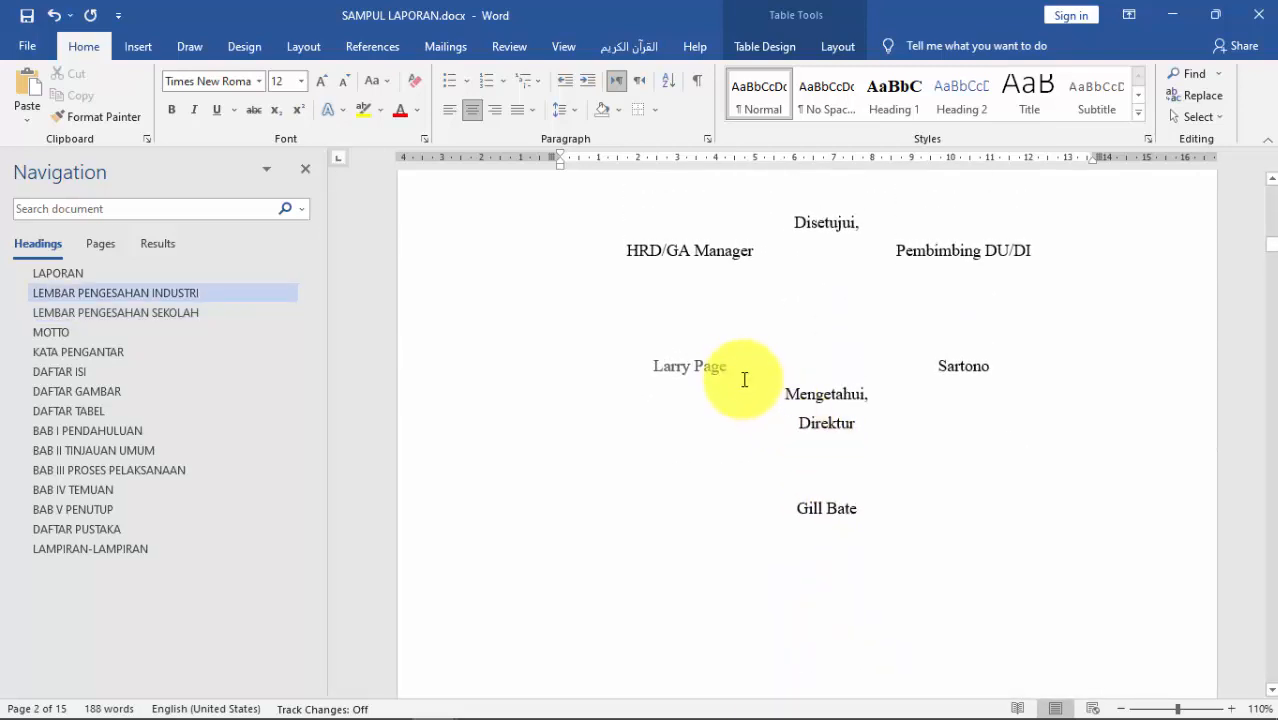
drag(731, 369, 661, 362)
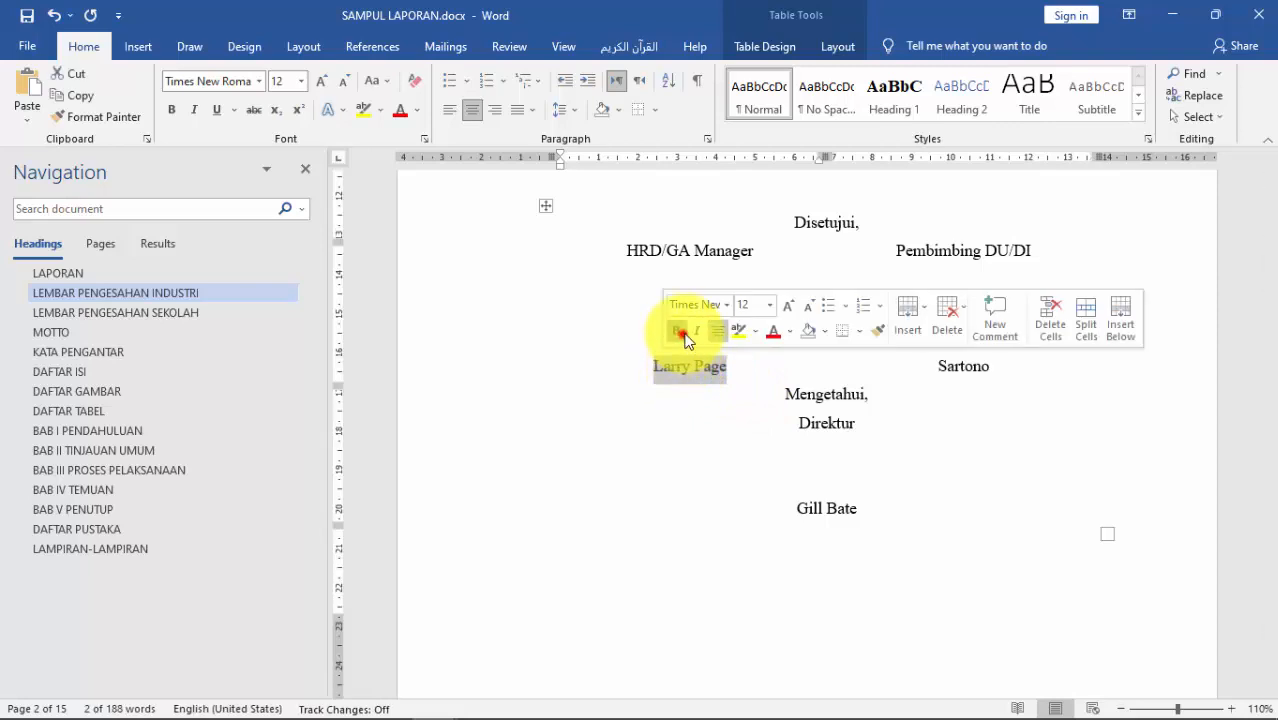
click(676, 331)
click(216, 109)
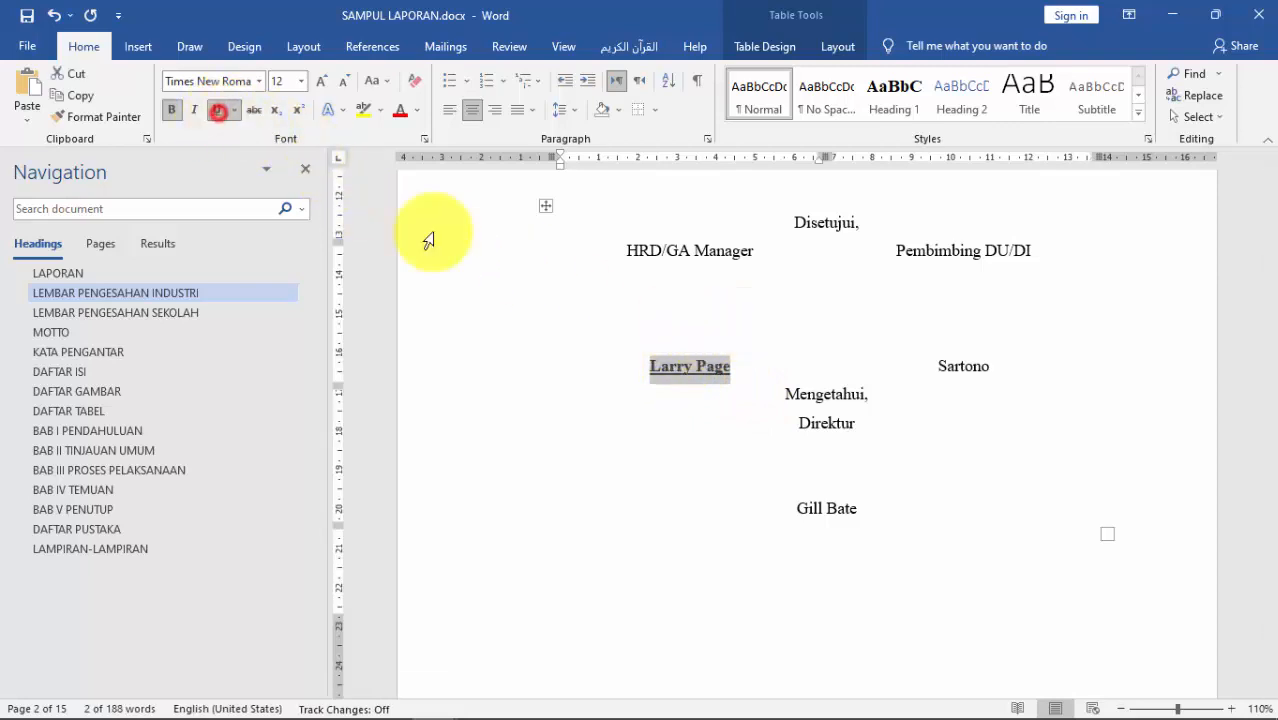
drag(993, 370, 937, 367)
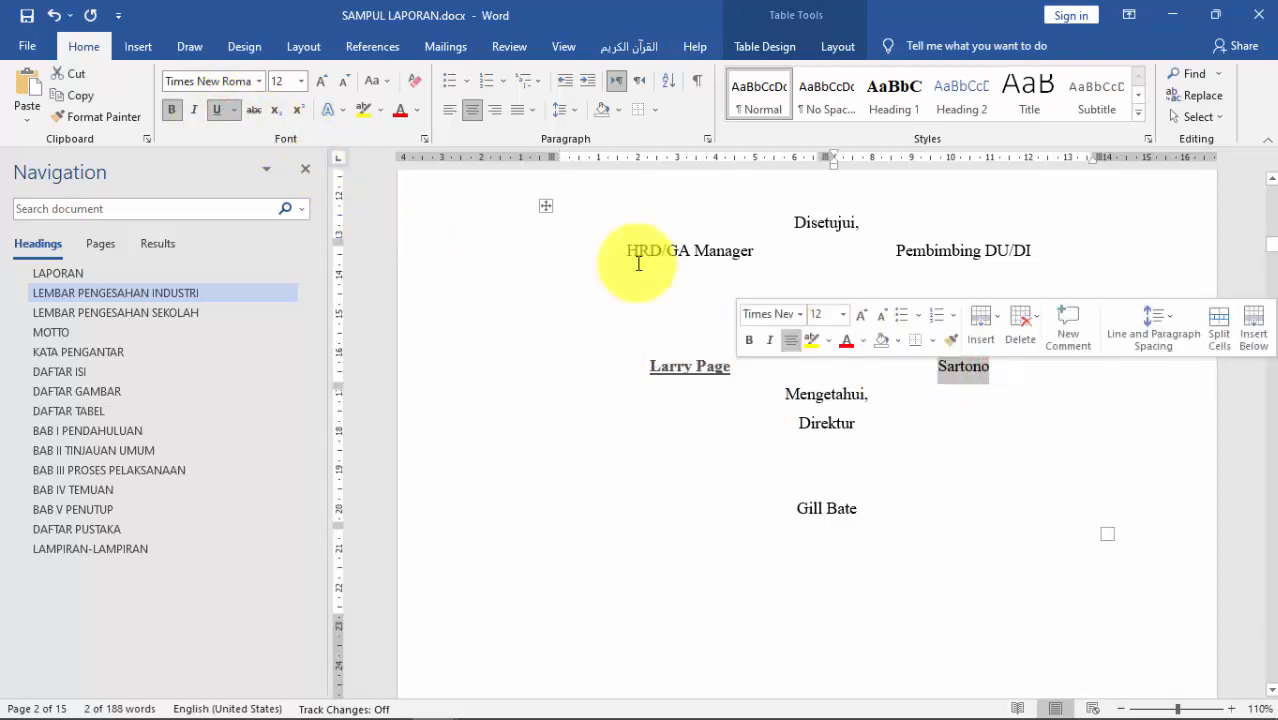
click(170, 109)
click(216, 109)
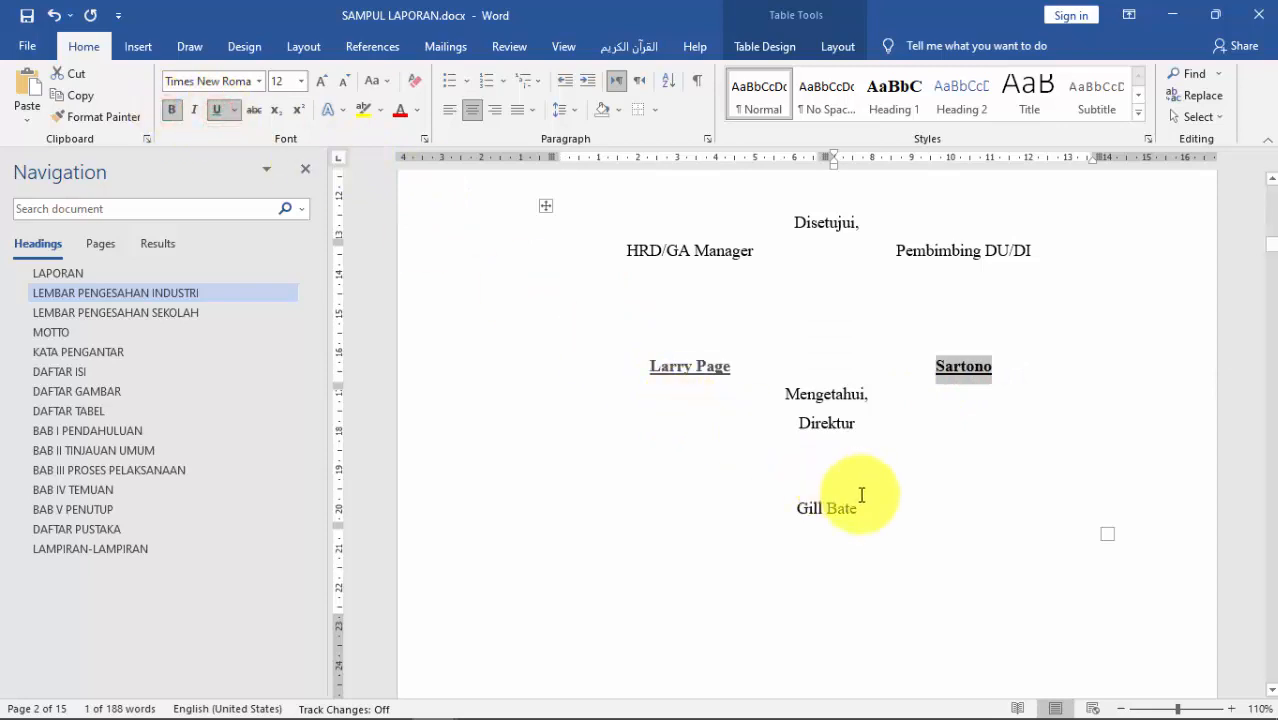
Step: Bold and underline the director's name, then place the cursor before Mengetahui,
drag(845, 514, 788, 513)
click(170, 109)
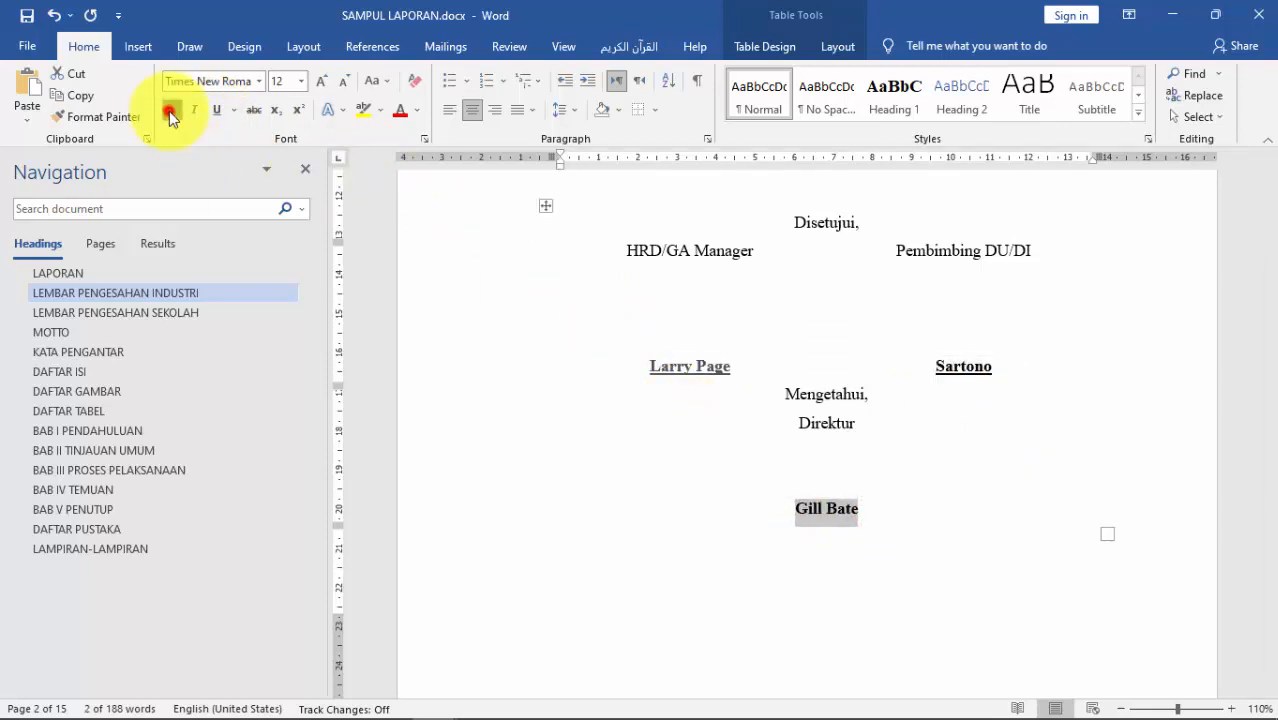
click(216, 109)
click(780, 394)
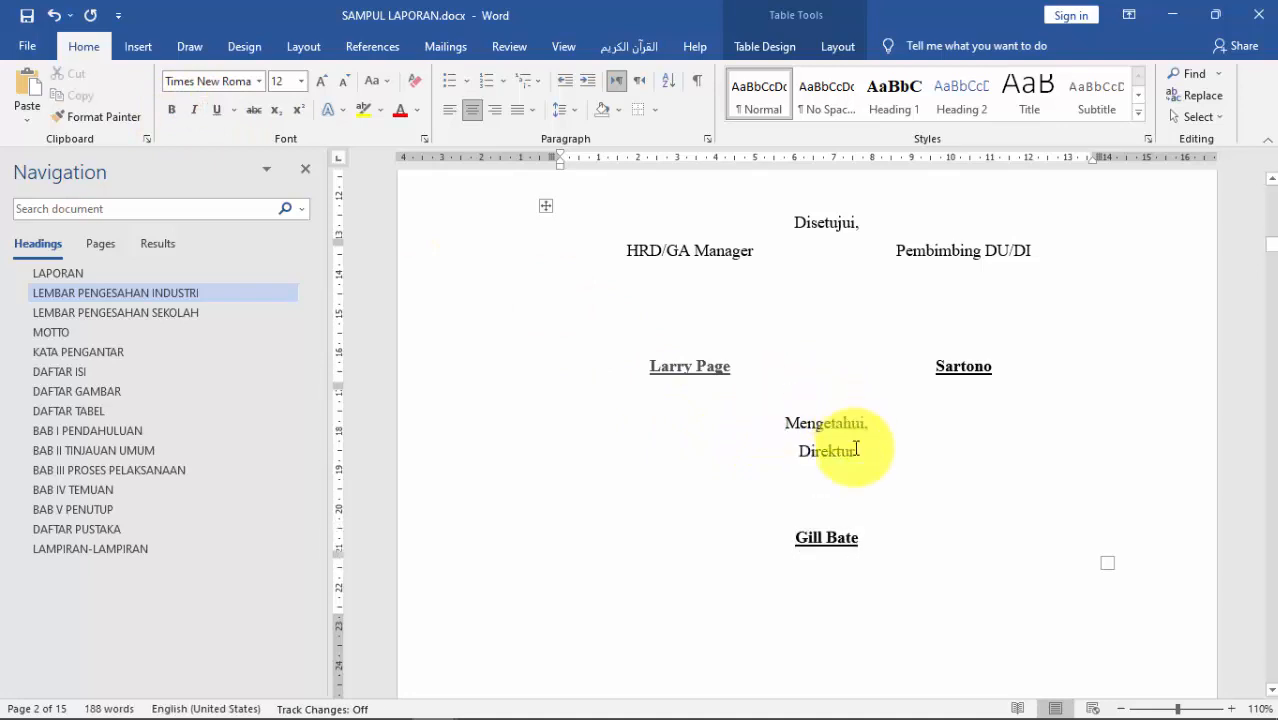
scroll(855, 470, down, 8)
Step: Add a blank line above Mengetahui, and make the headmaster's name bold and underlined
scroll(861, 508, down, 10)
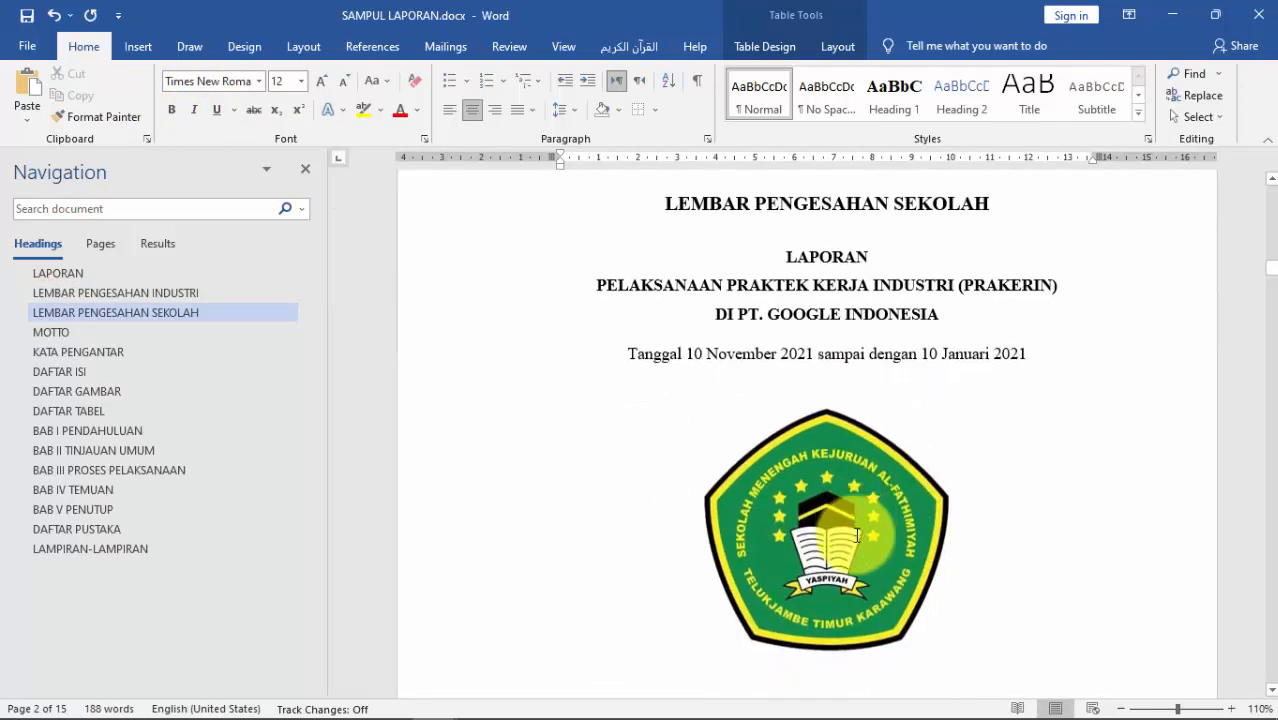
click(777, 342)
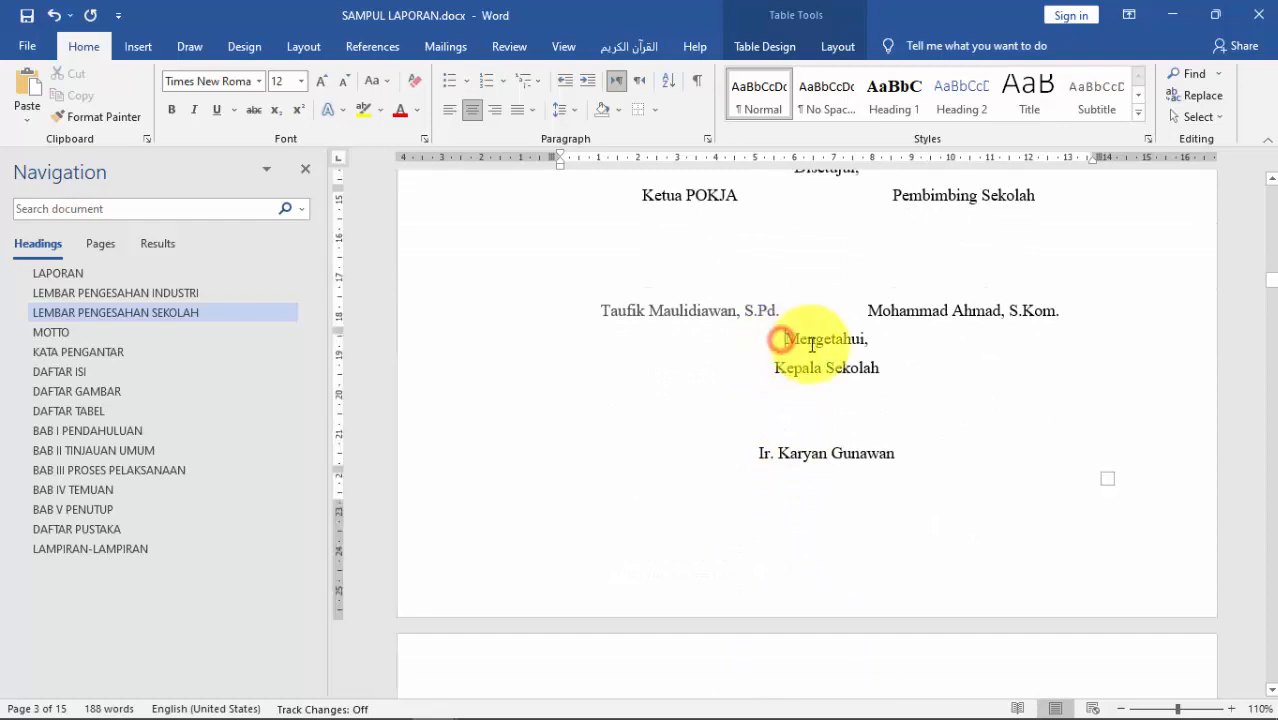
key(Return)
drag(897, 482, 757, 483)
click(171, 109)
click(214, 110)
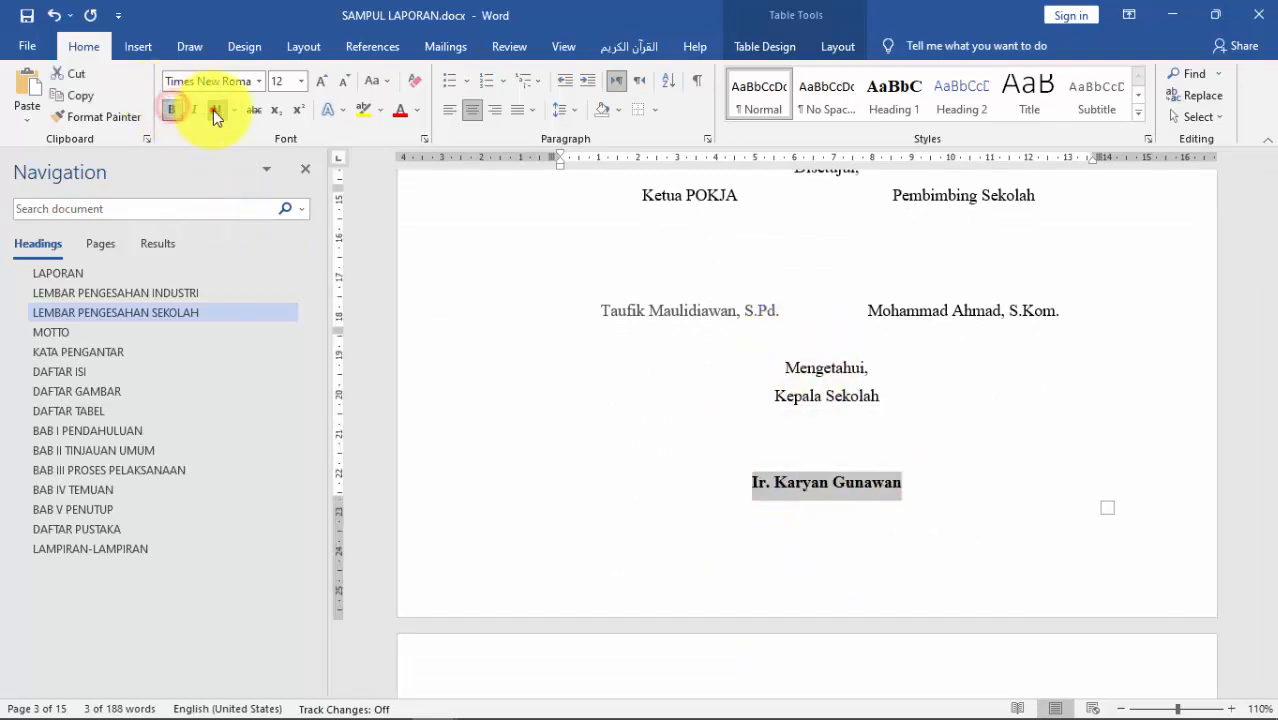
Step: Bold and underline the Ketua POKJA's and school supervisor's names
drag(777, 310, 600, 307)
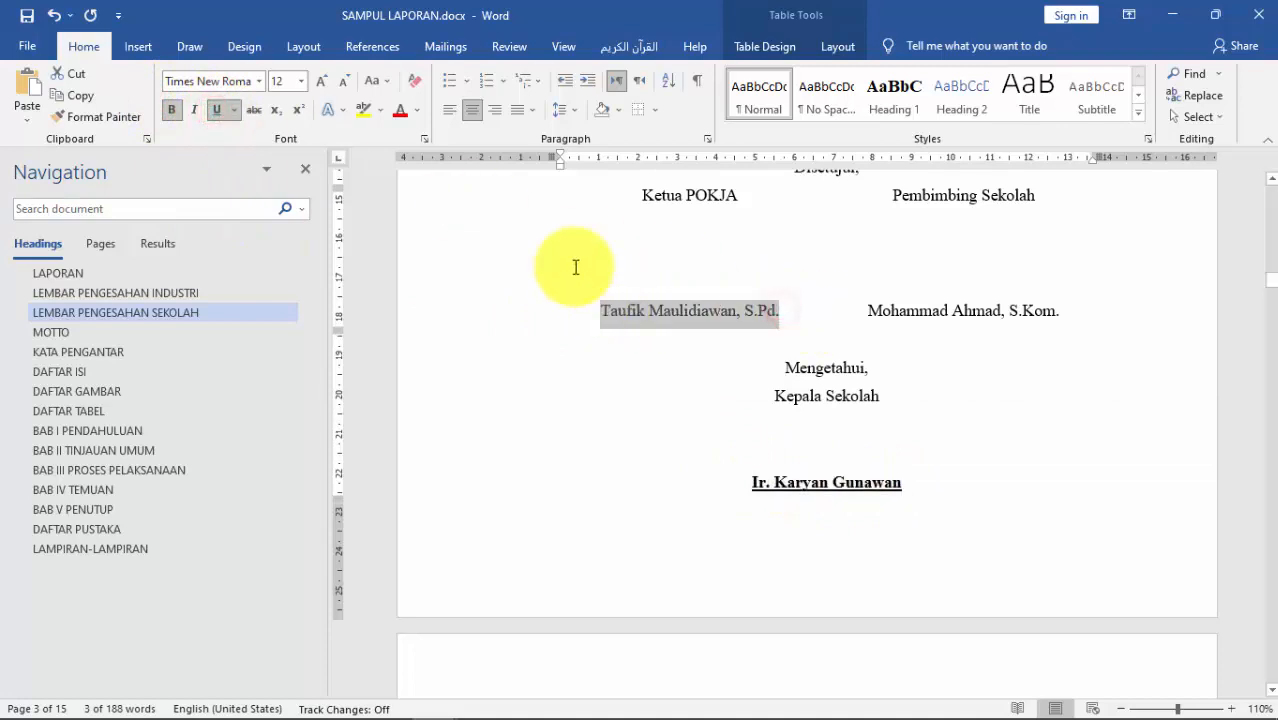
click(171, 109)
click(214, 110)
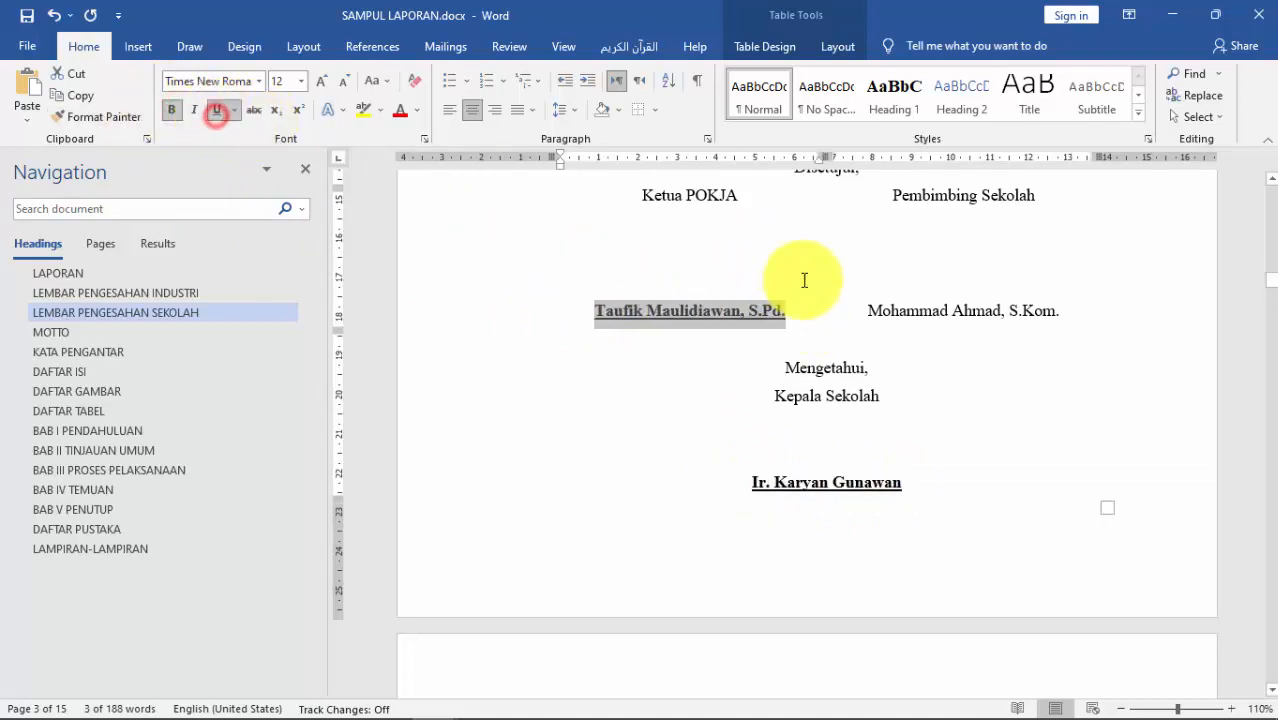
drag(1060, 312, 866, 312)
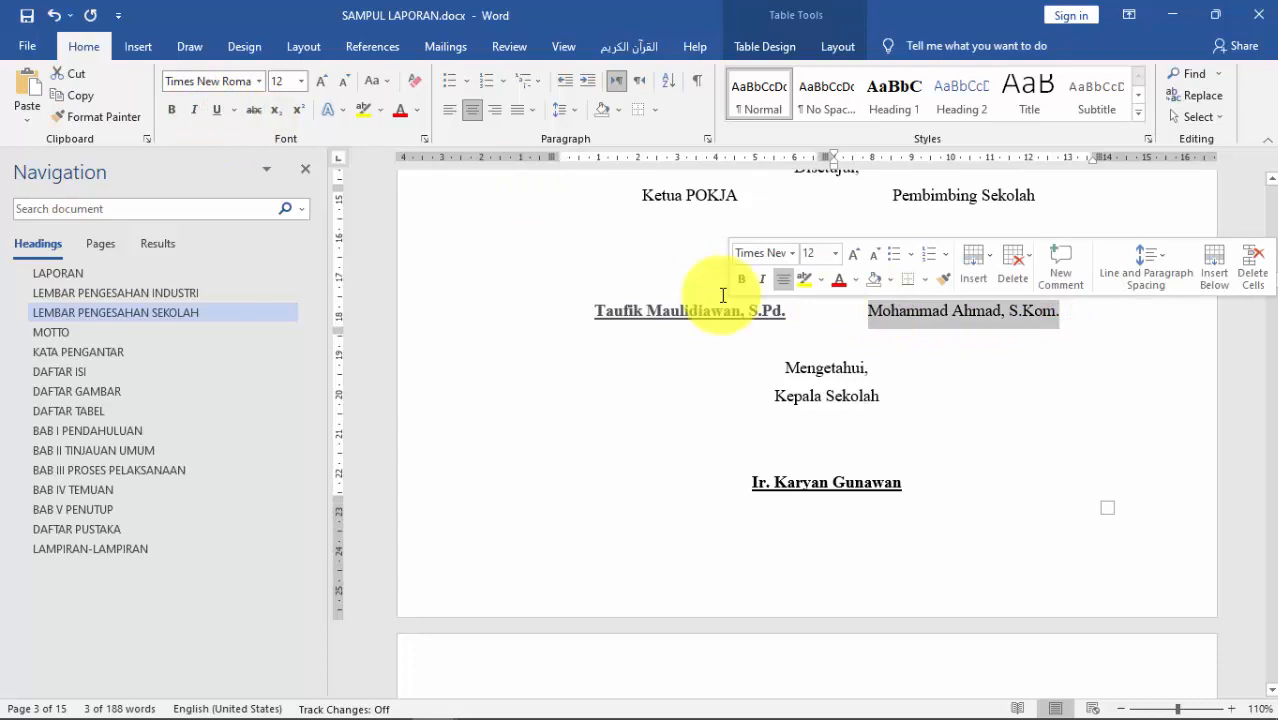
click(171, 109)
click(216, 109)
ctrl+scroll(900, 365, down, 4)
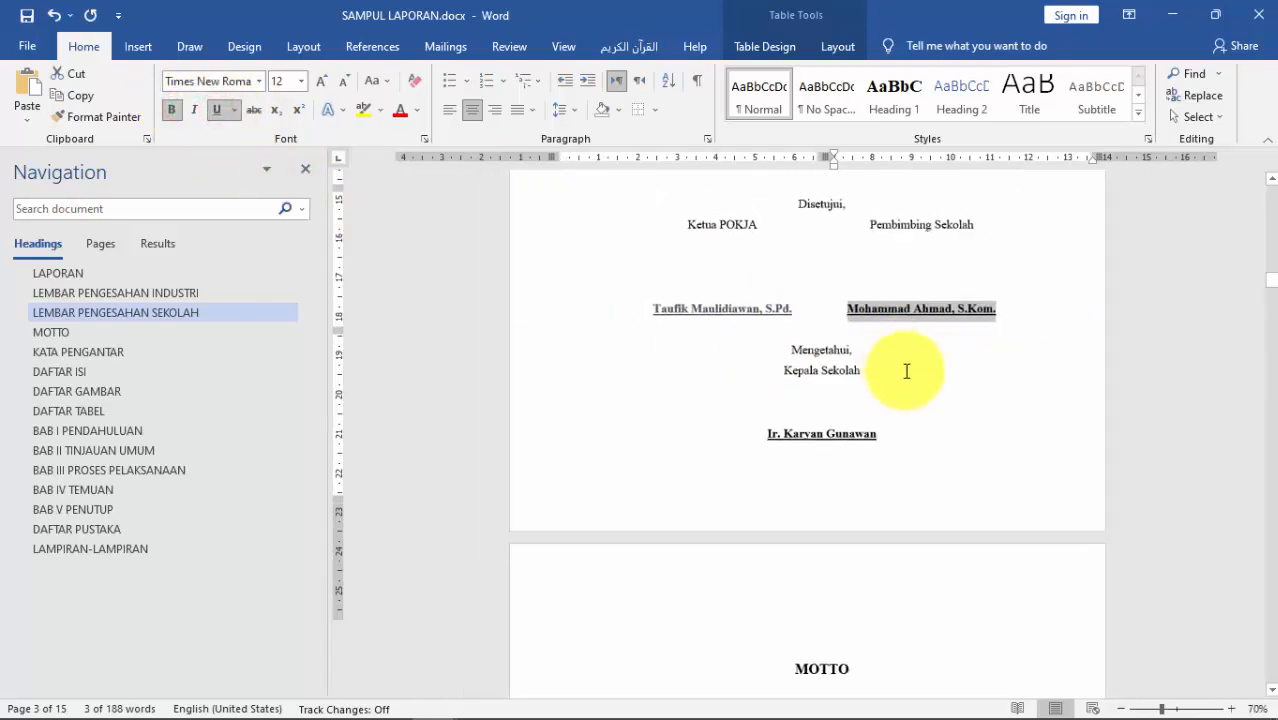
Step: Zoom out to 40% to view the cover and both approval pages side by side
ctrl+scroll(918, 392, down, 3)
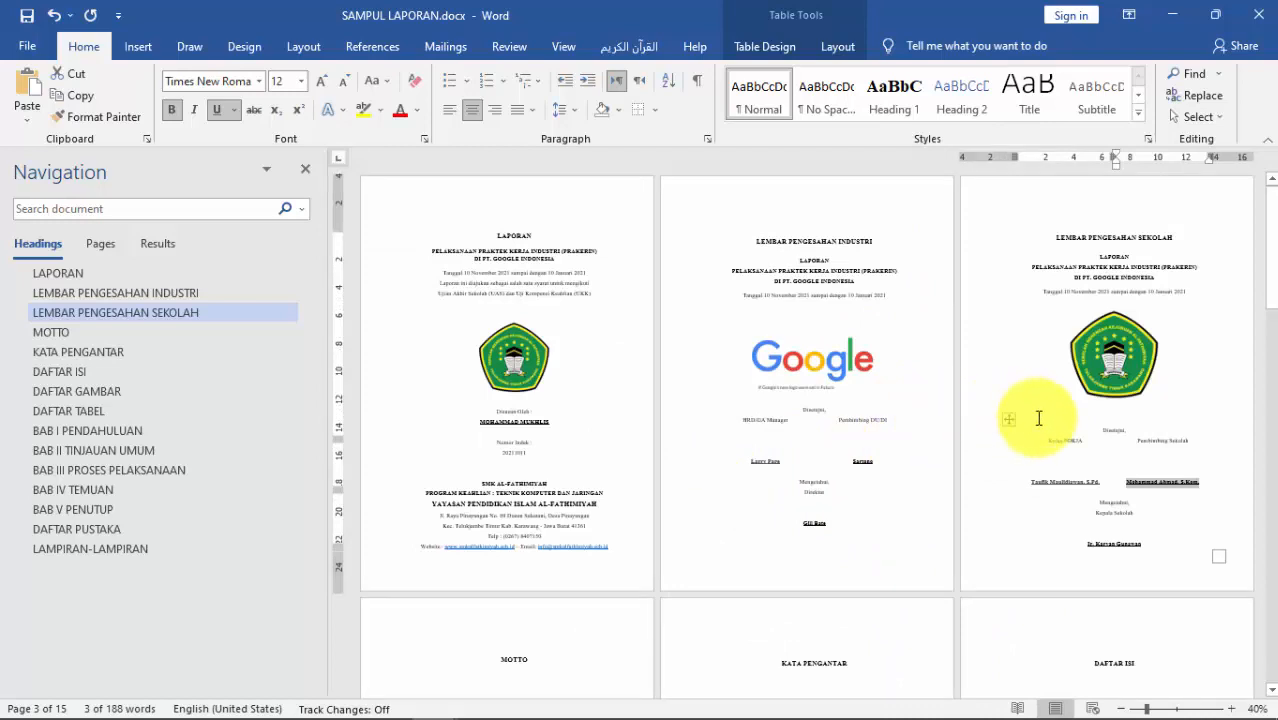
click(1090, 458)
click(1095, 425)
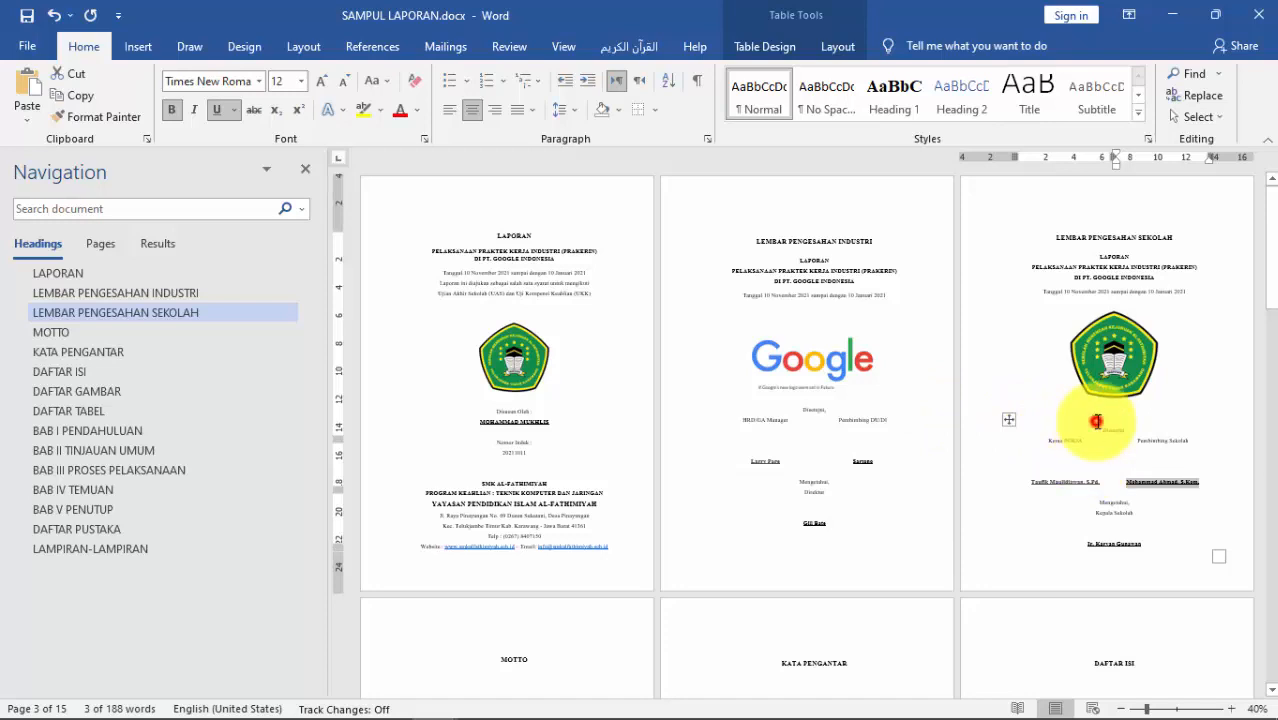